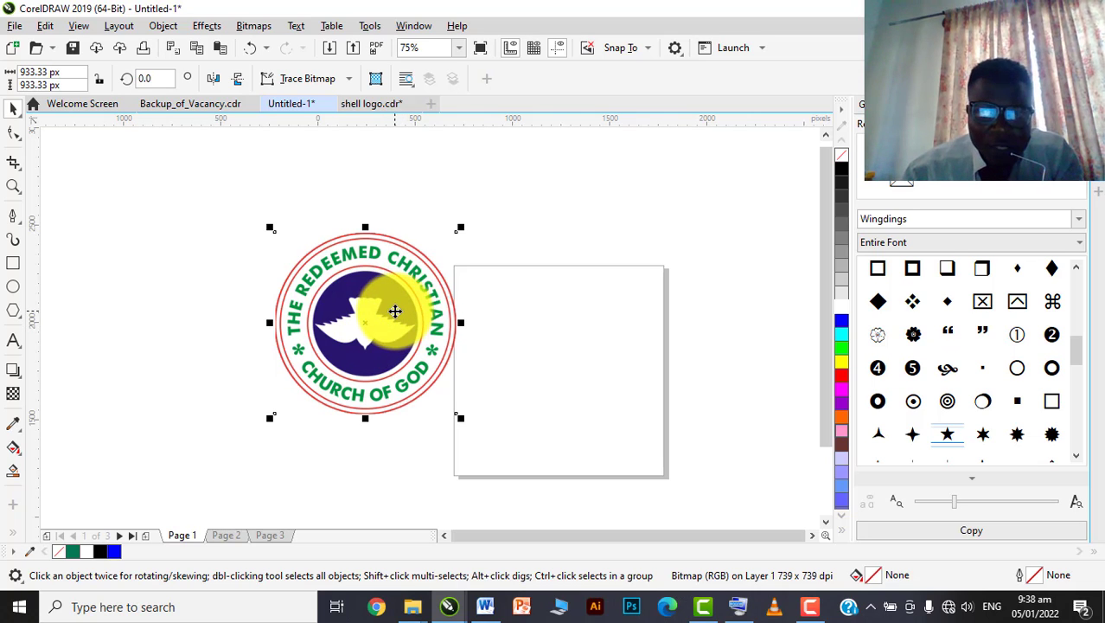
- Draw a rectangle about 90 by 63 px beside the logo and place two copies of it in a row
{"action": "scroll", "coordinate": [395, 312], "scroll_direction": "up", "scroll_amount": 2}
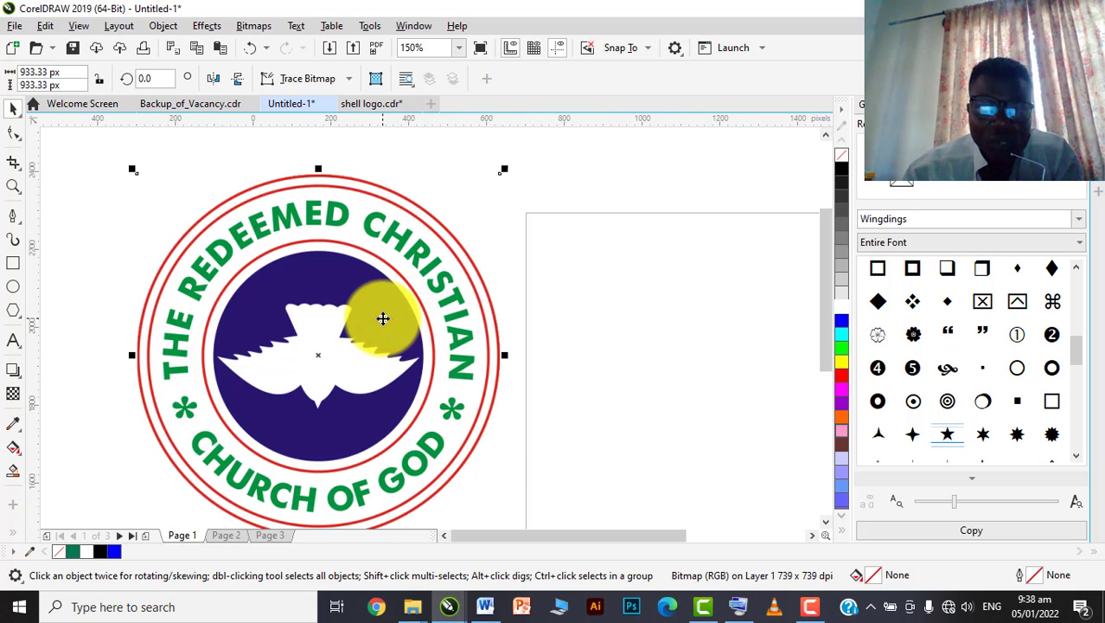
{"action": "left_click", "coordinate": [13, 269]}
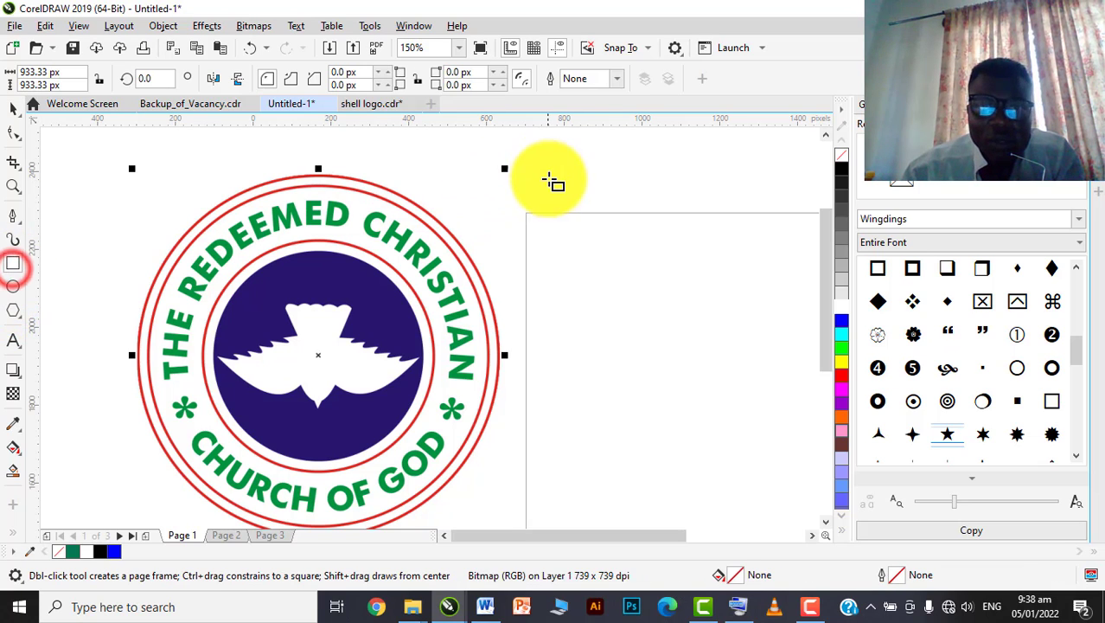
{"action": "left_click_drag", "start_coordinate": [544, 175], "coordinate": [589, 208]}
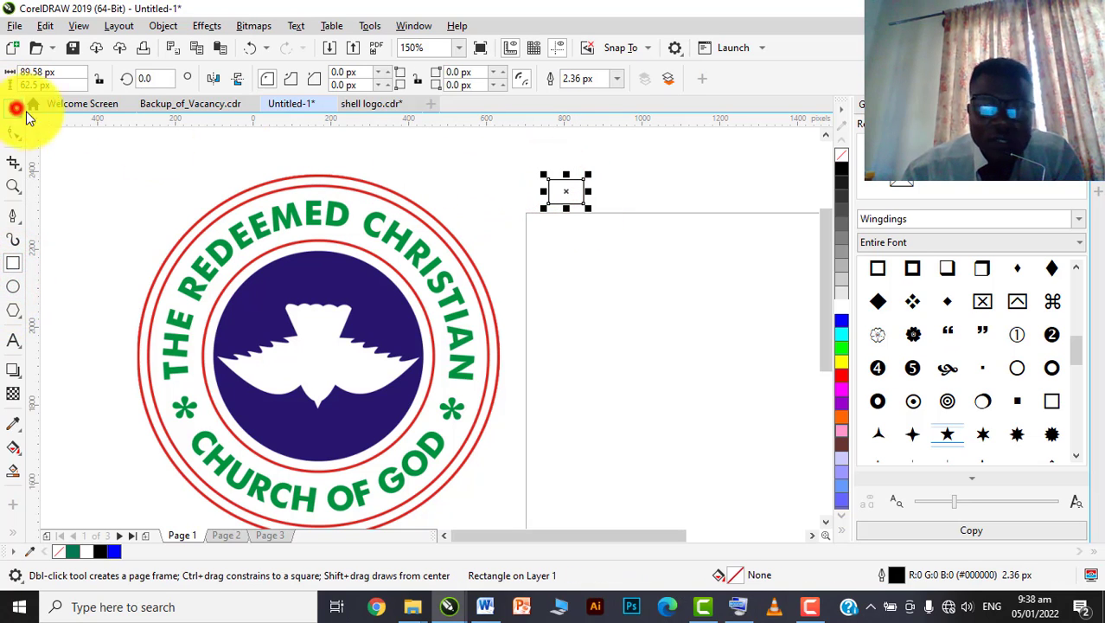
{"action": "left_click", "coordinate": [19, 109]}
{"action": "left_click_drag", "start_coordinate": [523, 184], "coordinate": [661, 189]}
{"action": "mouse_move", "coordinate": [612, 182]}
{"action": "left_mouse_down"}
{"action": "mouse_move", "coordinate": [625, 189]}
{"action": "mouse_move", "coordinate": [619, 177]}
{"action": "mouse_move", "coordinate": [606, 198]}
{"action": "left_mouse_up"}
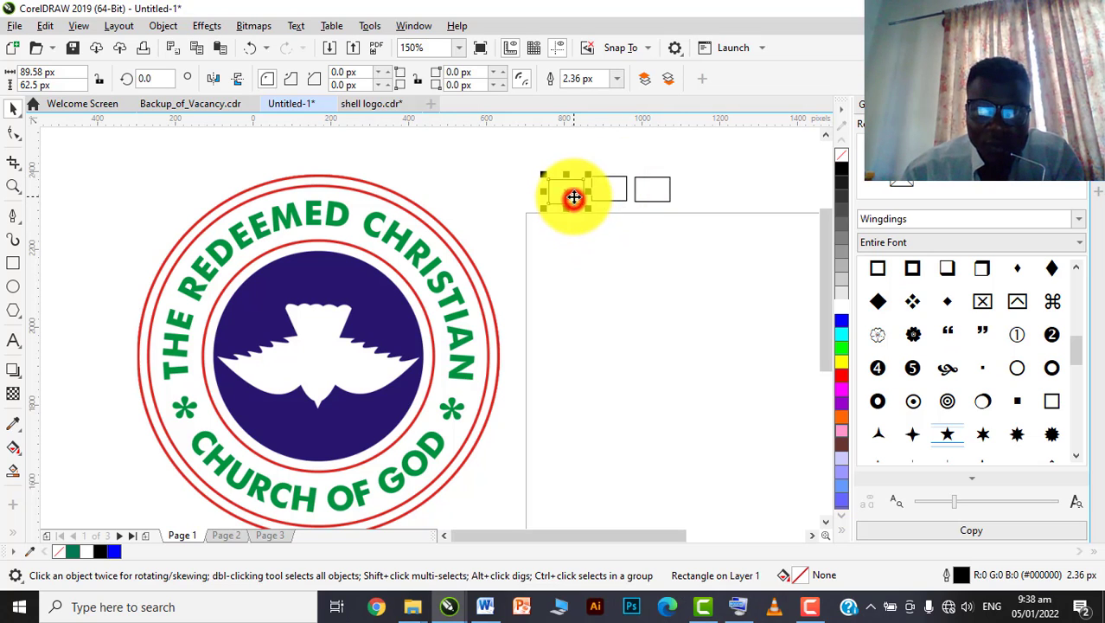
- Fill the first rectangle with the dark blue sampled from the logo's inner disc
{"action": "left_click", "coordinate": [573, 197]}
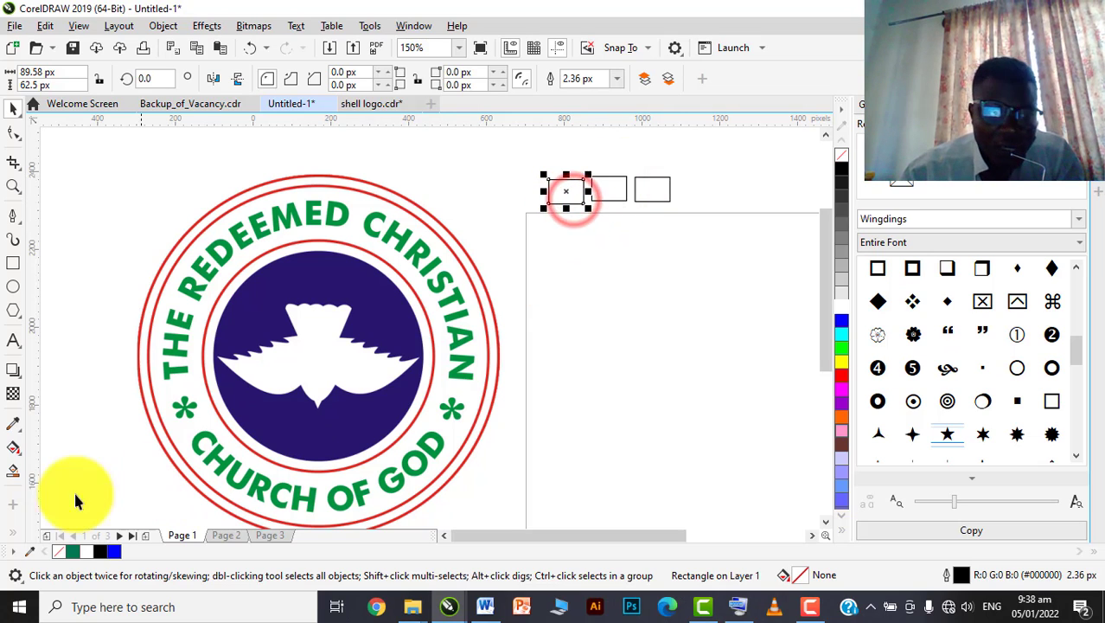
{"action": "left_click", "coordinate": [12, 424]}
{"action": "left_click", "coordinate": [276, 294]}
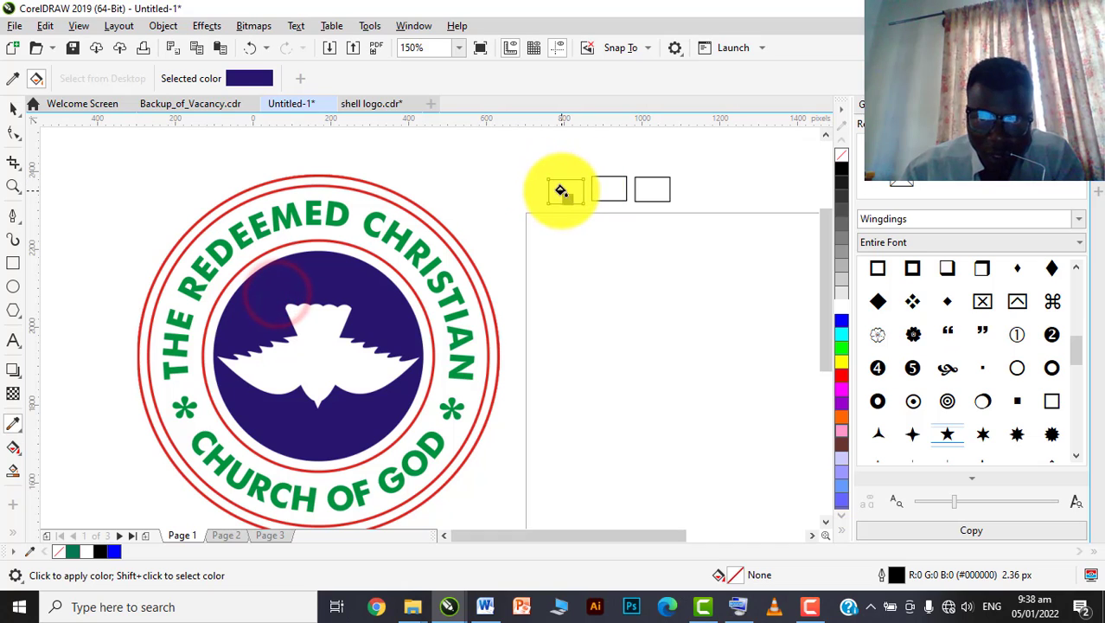
{"action": "left_click", "coordinate": [564, 188]}
{"action": "key", "text": "space"}
- Fill the middle rectangle with the green #00923F sampled from the logo's lettering
{"action": "left_click", "coordinate": [617, 190]}
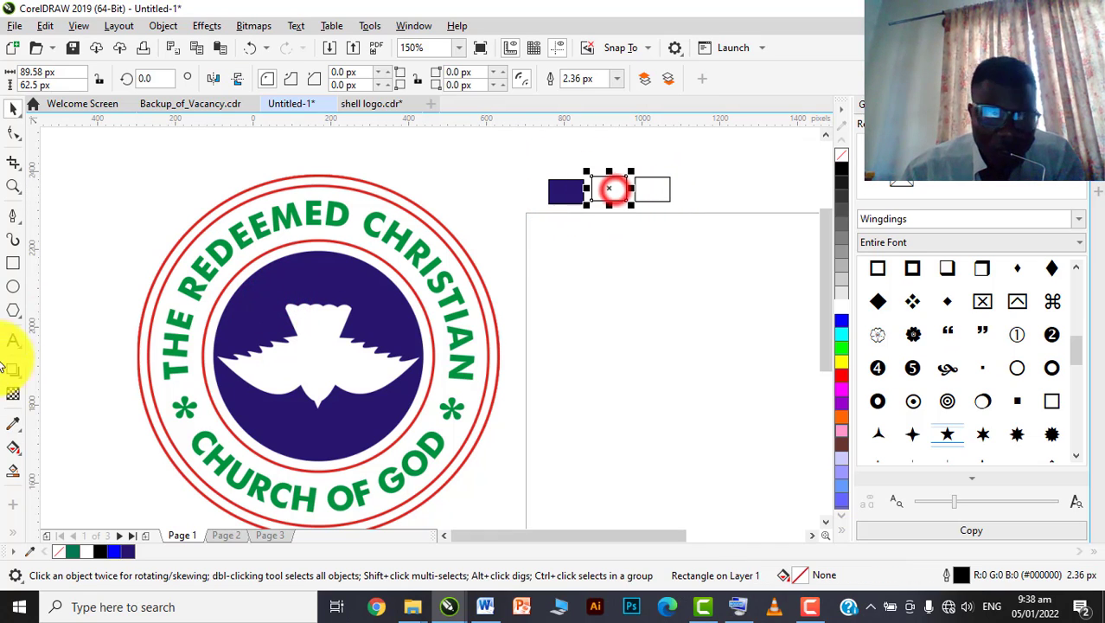
{"action": "left_click", "coordinate": [13, 424]}
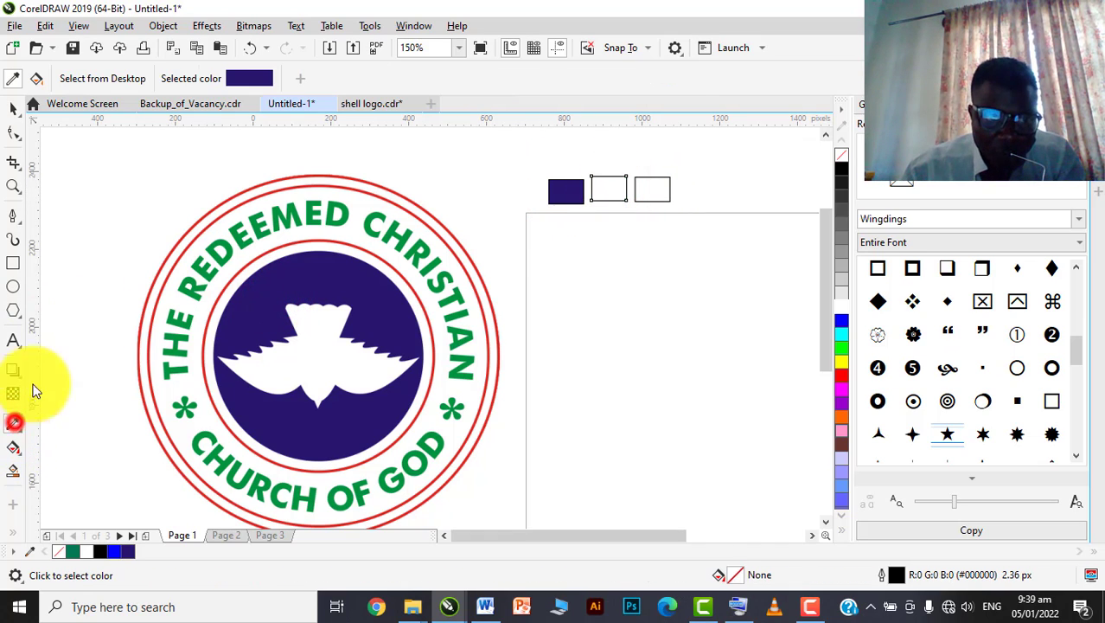
{"action": "left_click", "coordinate": [236, 234]}
{"action": "left_click", "coordinate": [610, 187]}
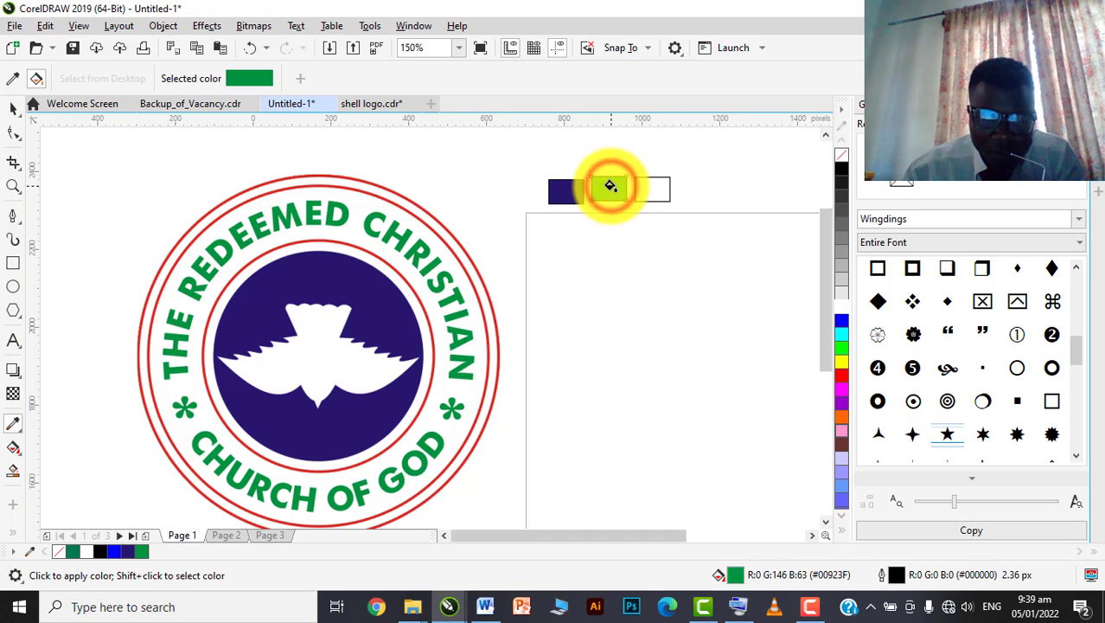
{"action": "key", "text": "space"}
- Fill the third rectangle with the red #DA251D sampled from the logo's outer ring
{"action": "left_click", "coordinate": [646, 199]}
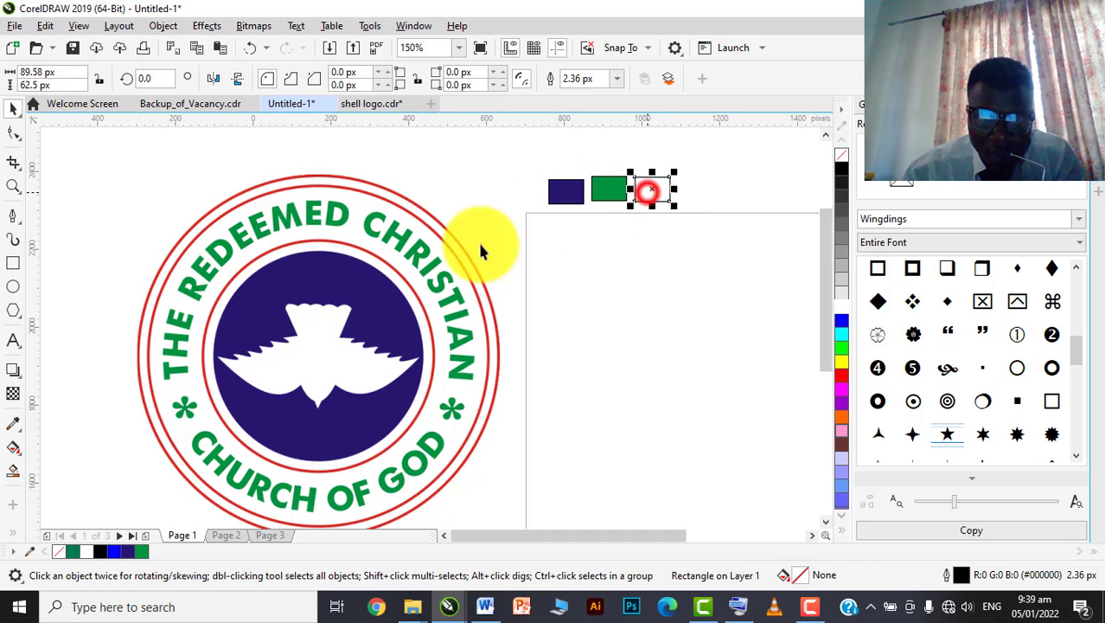
{"action": "left_click", "coordinate": [13, 421]}
{"action": "scroll", "coordinate": [321, 173], "scroll_direction": "up", "scroll_amount": 3}
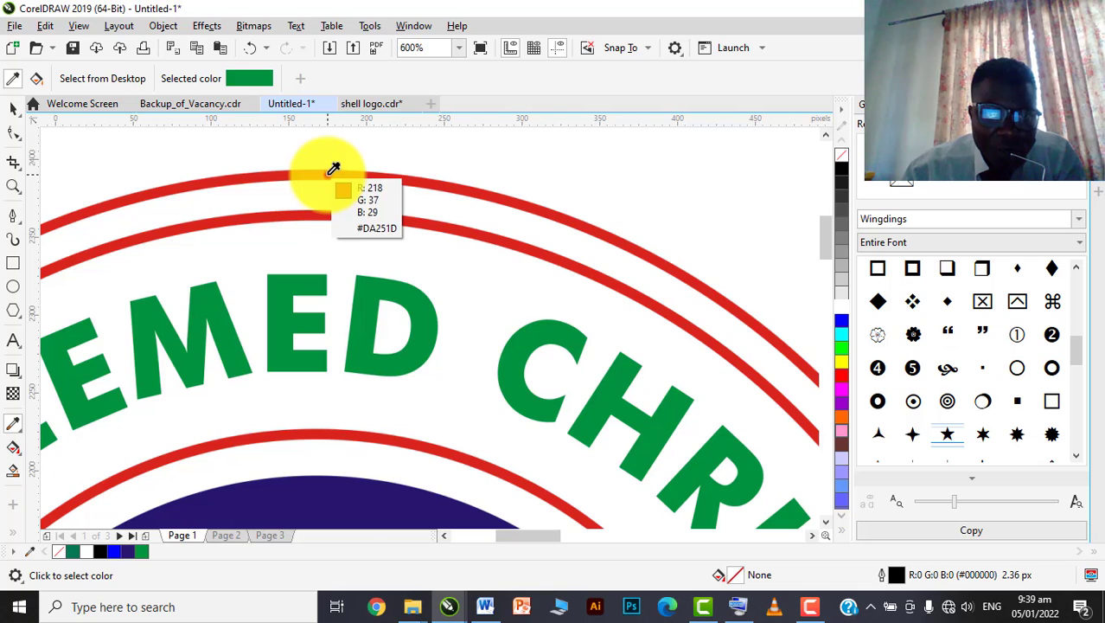
{"action": "left_click", "coordinate": [327, 176]}
{"action": "scroll", "coordinate": [245, 201], "scroll_direction": "down", "scroll_amount": 3}
{"action": "left_click", "coordinate": [604, 204]}
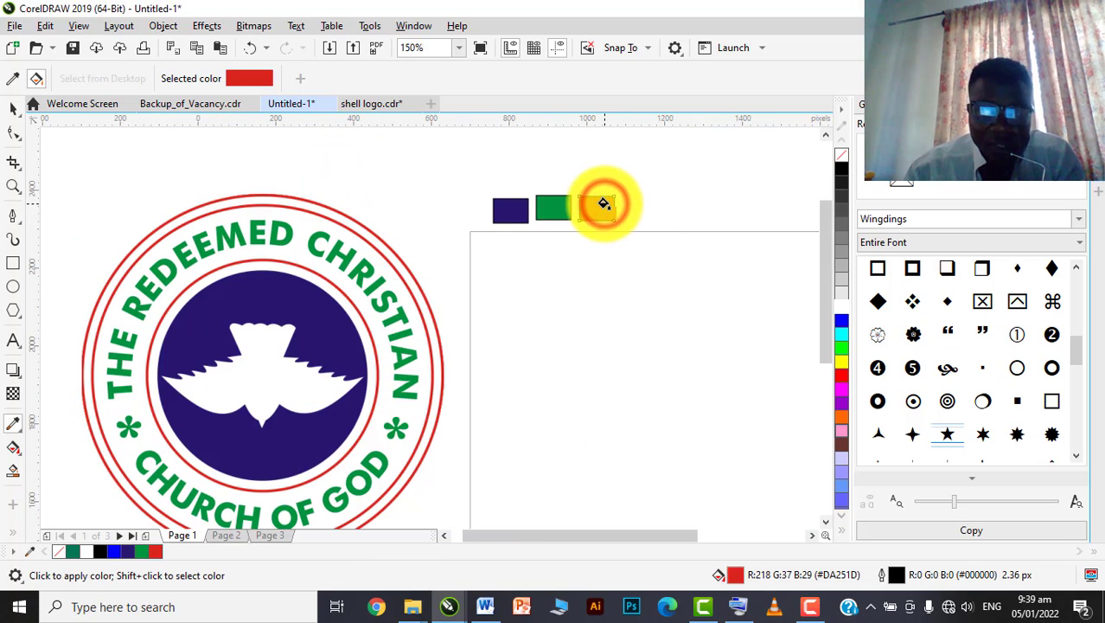
{"action": "key", "text": "space"}
- Move the three colour swatches together closer to the reference logo
{"action": "left_click_drag", "start_coordinate": [636, 180], "coordinate": [486, 227]}
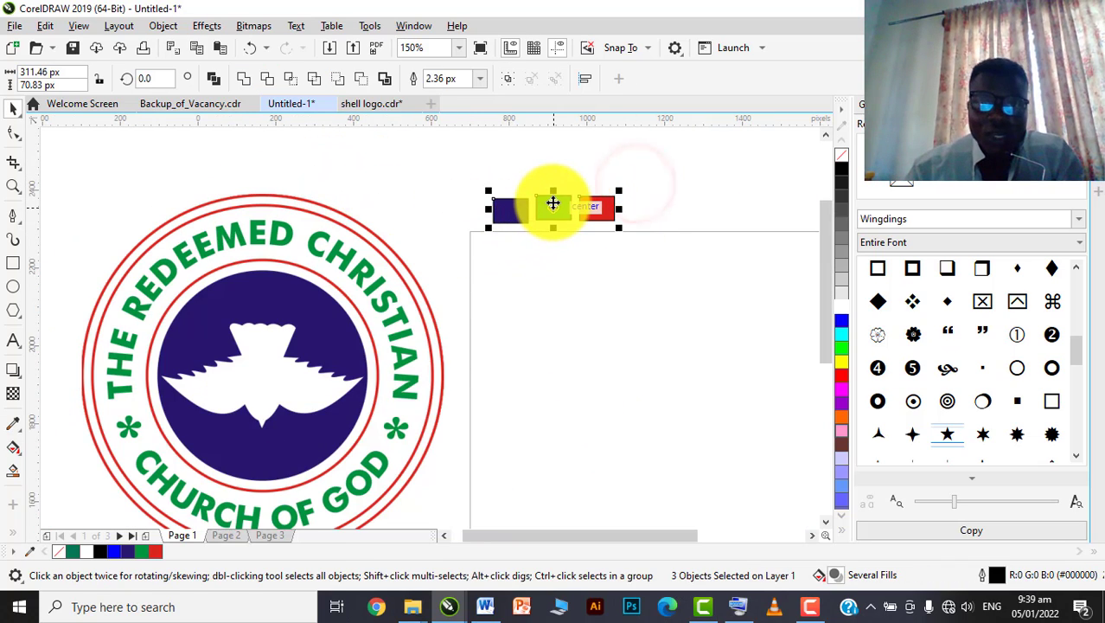
{"action": "scroll", "coordinate": [553, 204], "scroll_direction": "down", "scroll_amount": 3}
{"action": "left_click_drag", "start_coordinate": [549, 198], "coordinate": [485, 182]}
{"action": "left_click", "coordinate": [446, 248]}
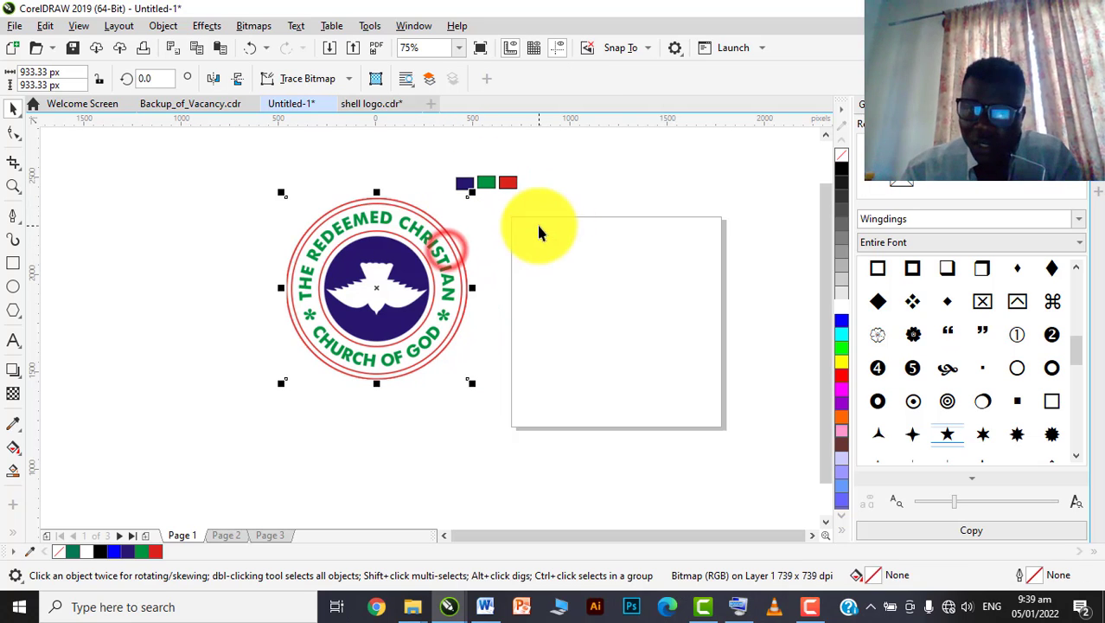
- Draw a circle about 713 px in diameter on the blank page and position it within the page
{"action": "scroll", "coordinate": [370, 223], "scroll_direction": "down", "scroll_amount": 1}
{"action": "scroll", "coordinate": [414, 277], "scroll_direction": "up", "scroll_amount": 1}
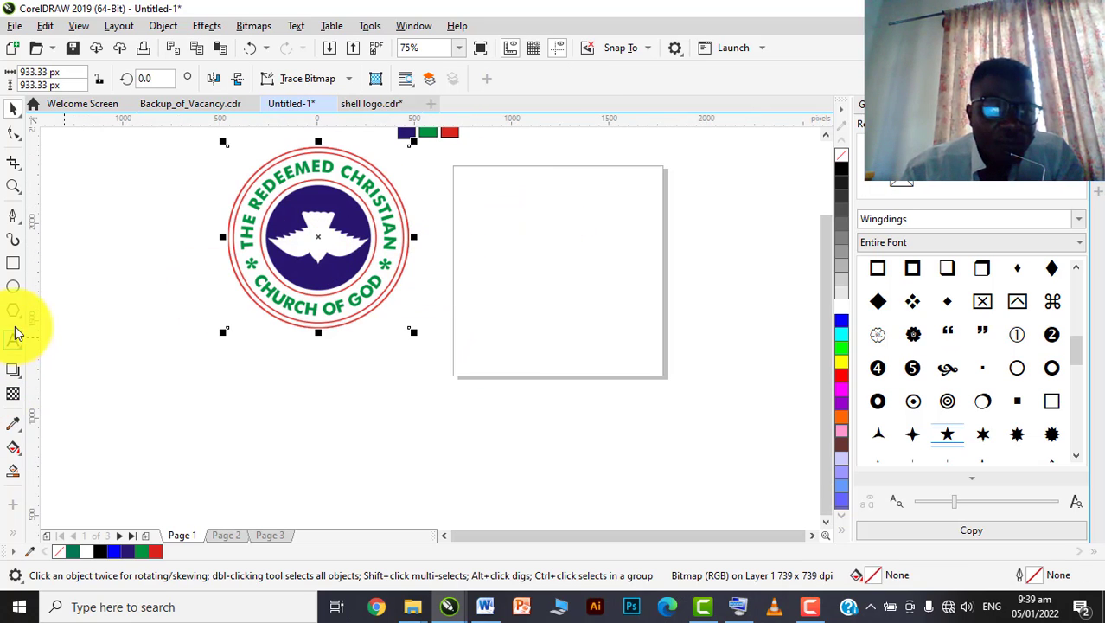
{"action": "left_click", "coordinate": [13, 287]}
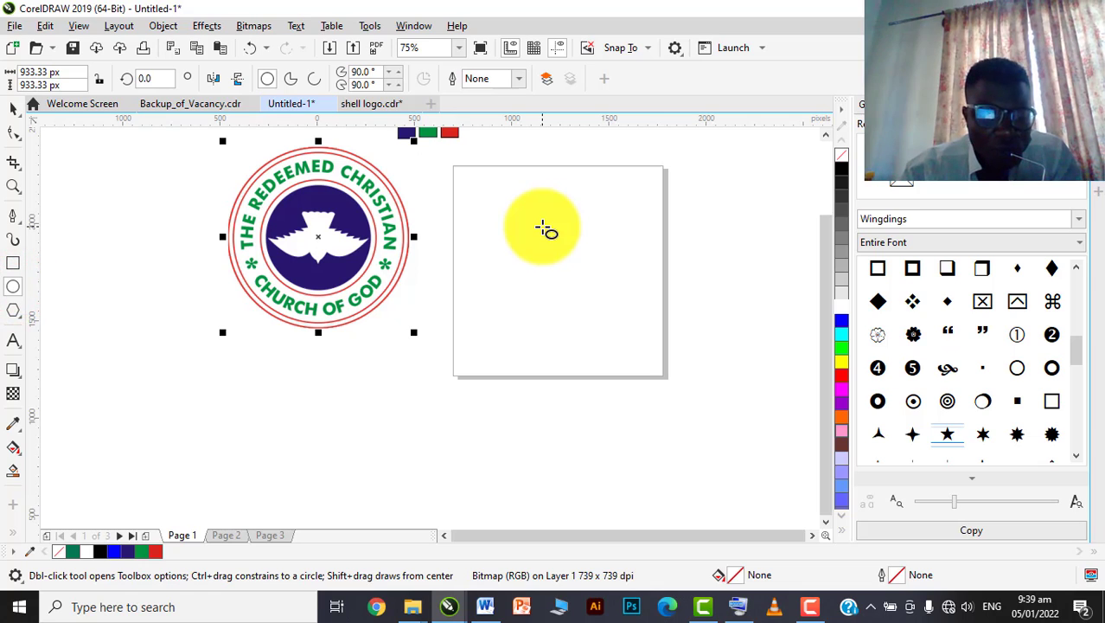
{"action": "left_click_drag", "start_coordinate": [543, 227], "coordinate": [615, 372]}
{"action": "left_click_drag", "start_coordinate": [511, 242], "coordinate": [538, 244]}
{"action": "scroll", "coordinate": [531, 228], "scroll_direction": "up", "scroll_amount": 1}
{"action": "scroll", "coordinate": [532, 248], "scroll_direction": "down", "scroll_amount": 1}
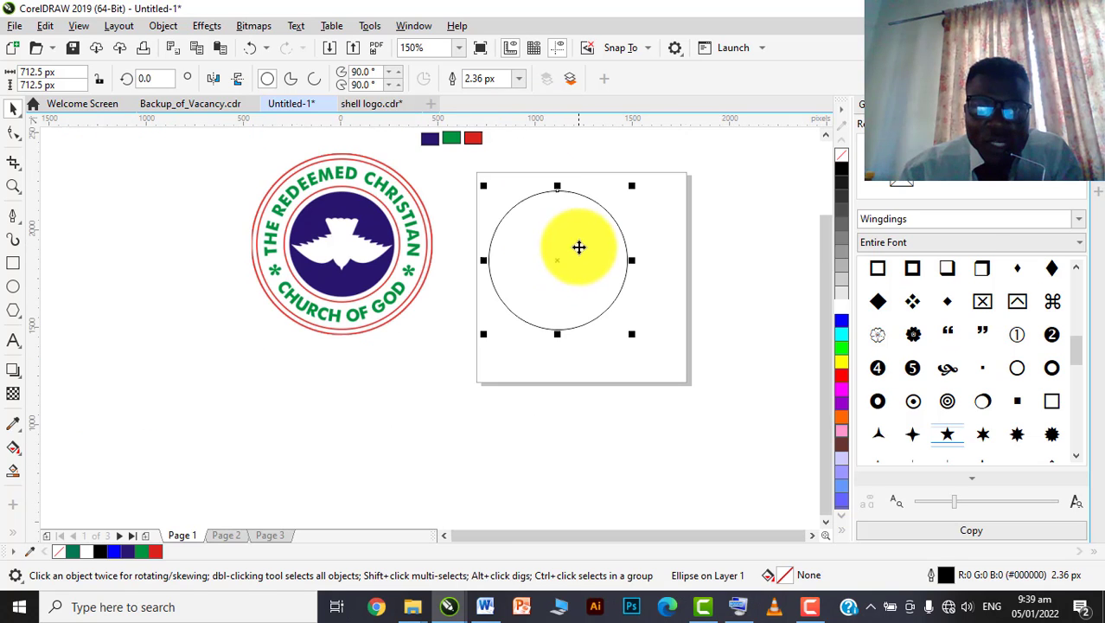
- Try a 4.0 px outline on the circle, then set its outline width to 8.0 px
{"action": "left_click", "coordinate": [519, 78]}
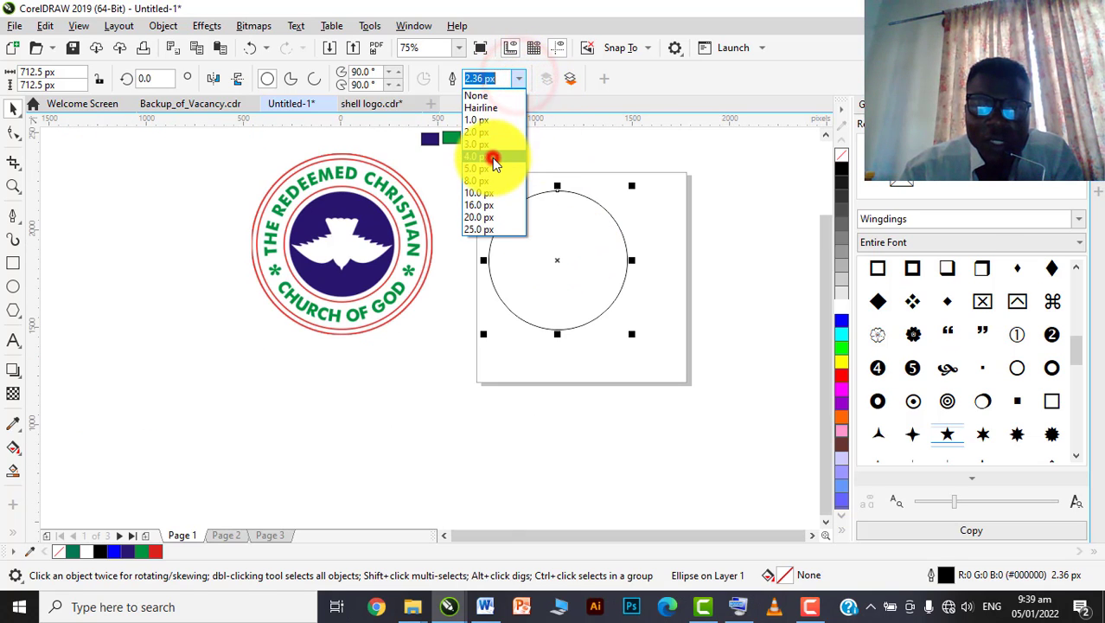
{"action": "left_click", "coordinate": [493, 156]}
{"action": "scroll", "coordinate": [562, 208], "scroll_direction": "up", "scroll_amount": 1}
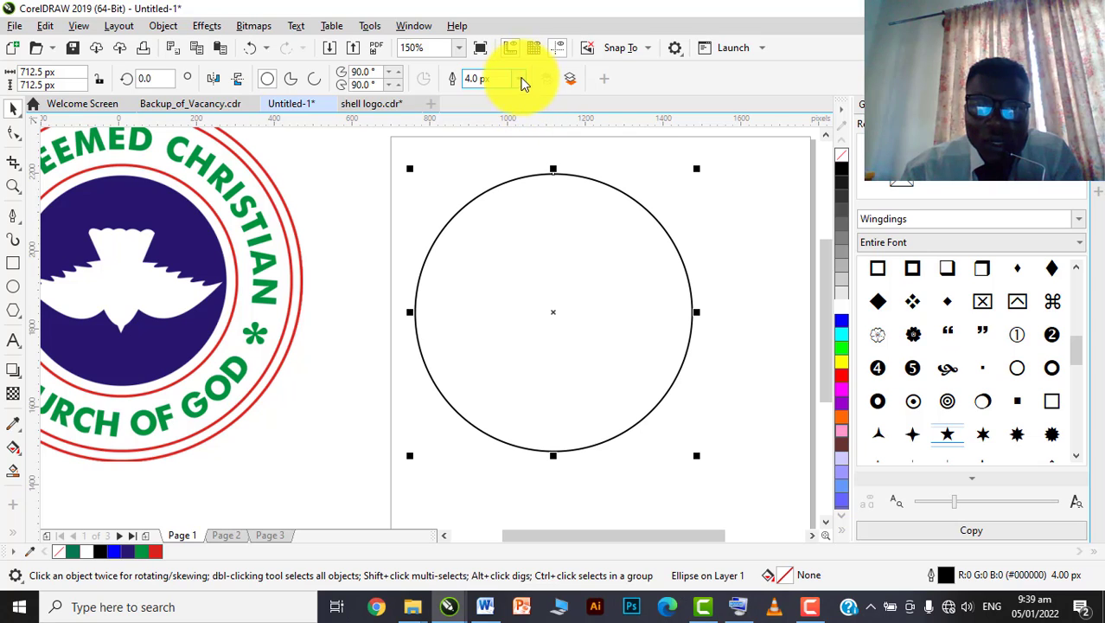
{"action": "left_click", "coordinate": [519, 78]}
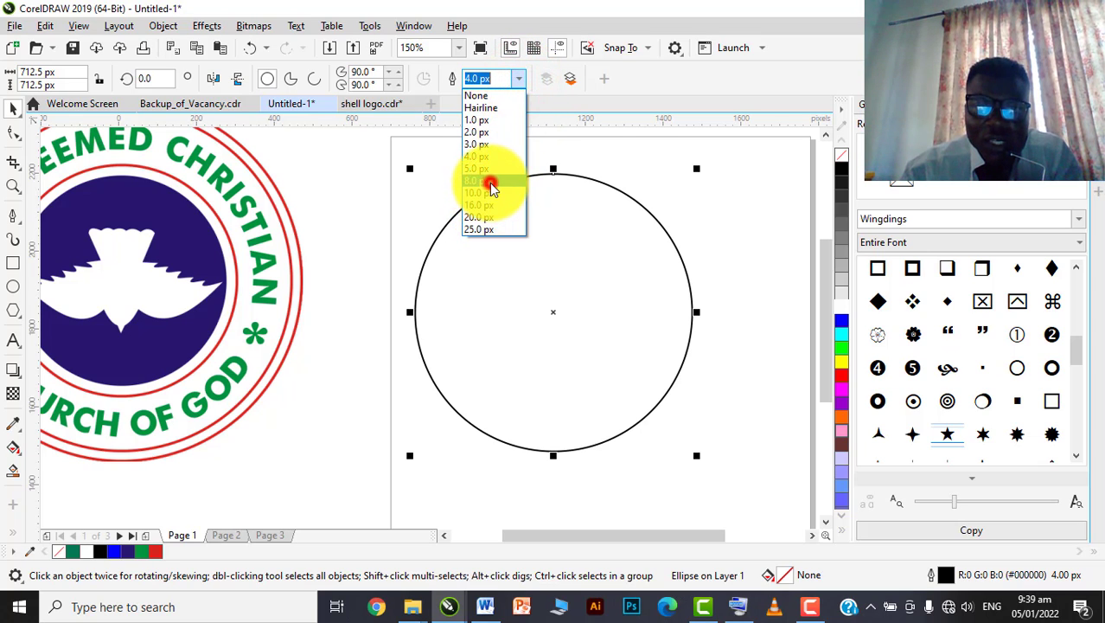
{"action": "left_click", "coordinate": [490, 183]}
{"action": "scroll", "coordinate": [518, 247], "scroll_direction": "down", "scroll_amount": 1}
{"action": "mouse_move", "coordinate": [563, 240]}
{"action": "left_mouse_down"}
{"action": "mouse_move", "coordinate": [575, 246]}
{"action": "mouse_move", "coordinate": [572, 235]}
{"action": "left_mouse_up"}
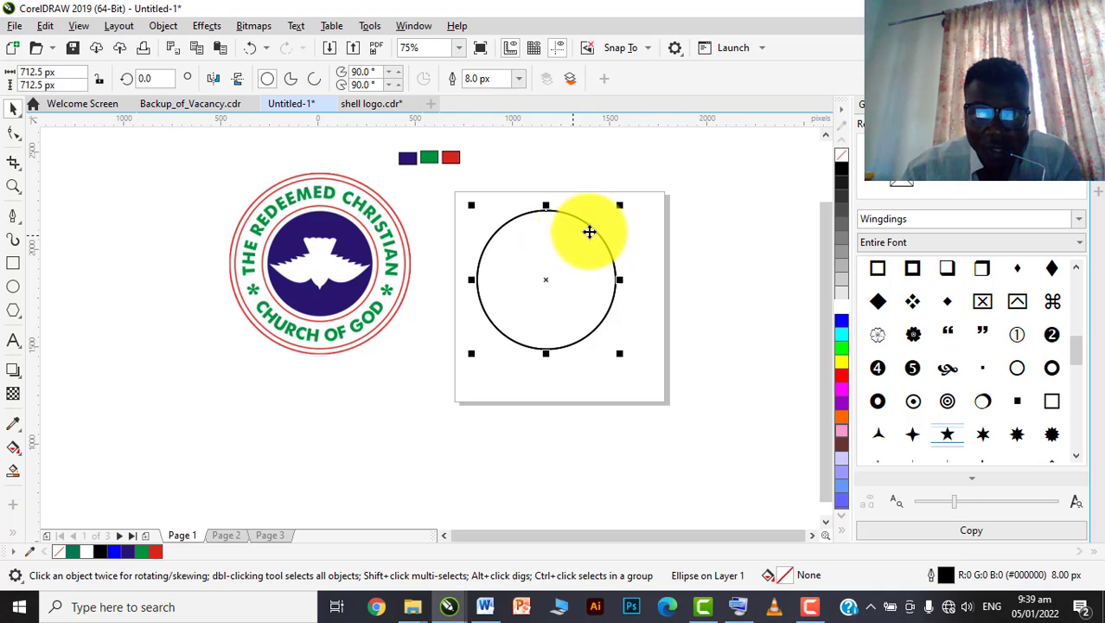
- Create a smaller concentric copy about 631 px in diameter inside the circle
{"action": "left_click_drag", "start_coordinate": [619, 207], "coordinate": [618, 211]}
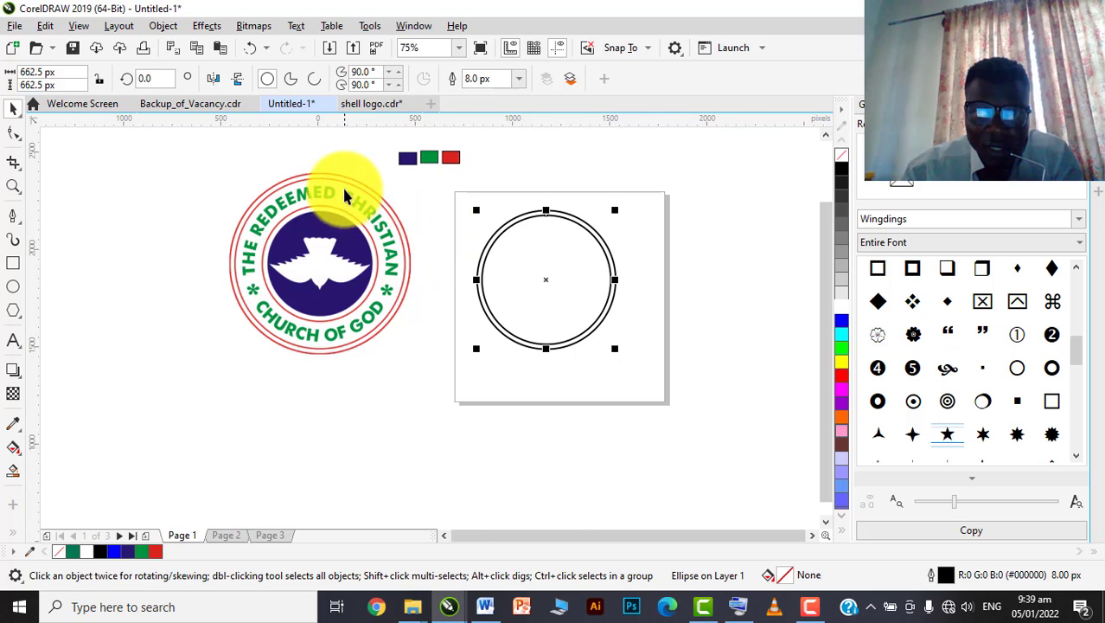
{"action": "scroll", "coordinate": [358, 185], "scroll_direction": "up", "scroll_amount": 2}
{"action": "scroll", "coordinate": [358, 185], "scroll_direction": "down", "scroll_amount": 2}
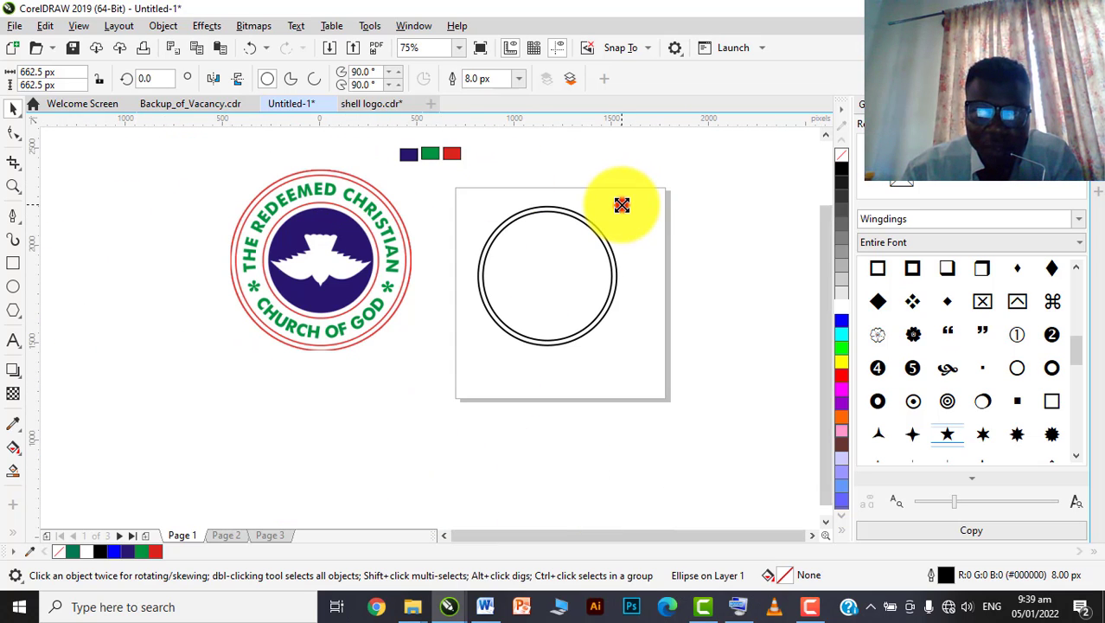
{"action": "left_click_drag", "start_coordinate": [621, 206], "coordinate": [628, 205]}
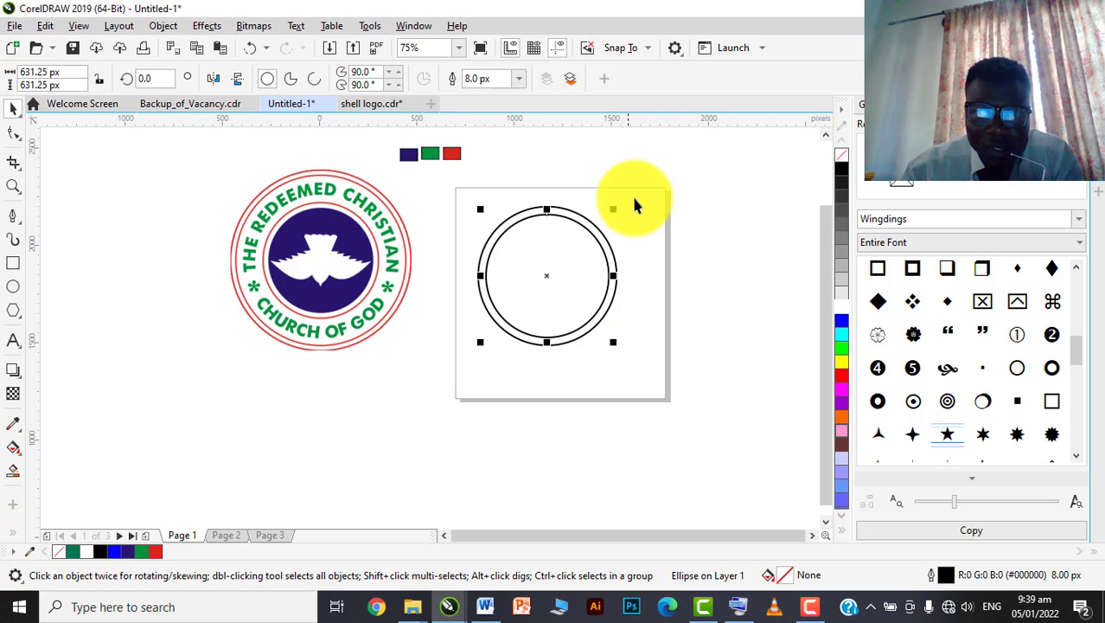
- Enlarge the inner circle about its centre to about 656 px, narrowing the gap to the outer circle
{"action": "left_click", "coordinate": [639, 190]}
{"action": "scroll", "coordinate": [558, 226], "scroll_direction": "up", "scroll_amount": 2}
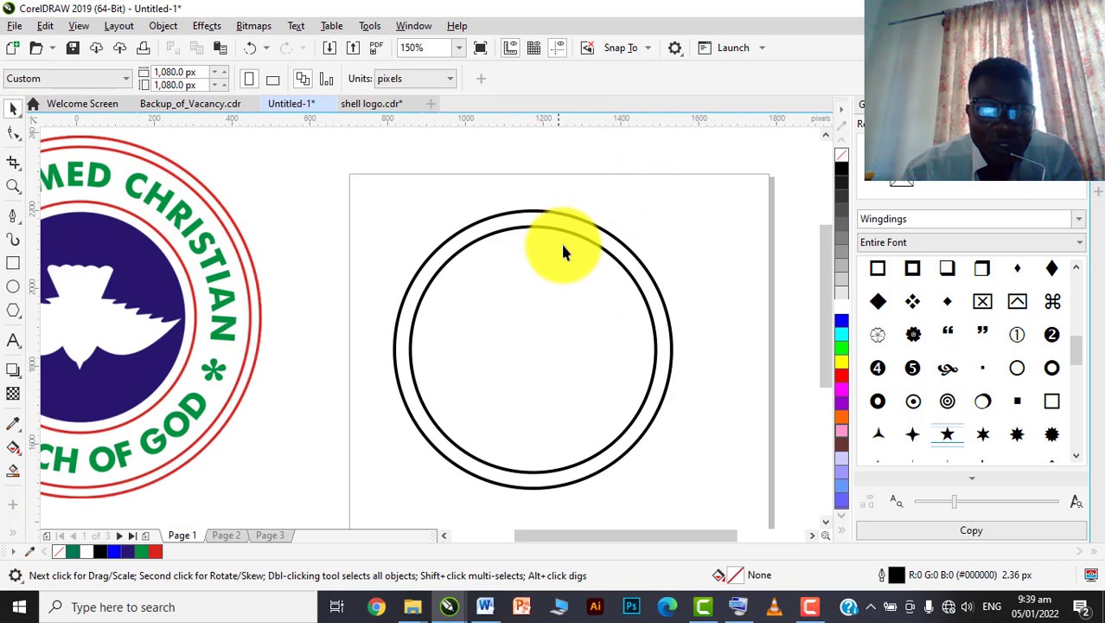
{"action": "left_click", "coordinate": [566, 251]}
{"action": "left_click_drag", "start_coordinate": [660, 222], "coordinate": [662, 210]}
{"action": "scroll", "coordinate": [558, 227], "scroll_direction": "down", "scroll_amount": 2}
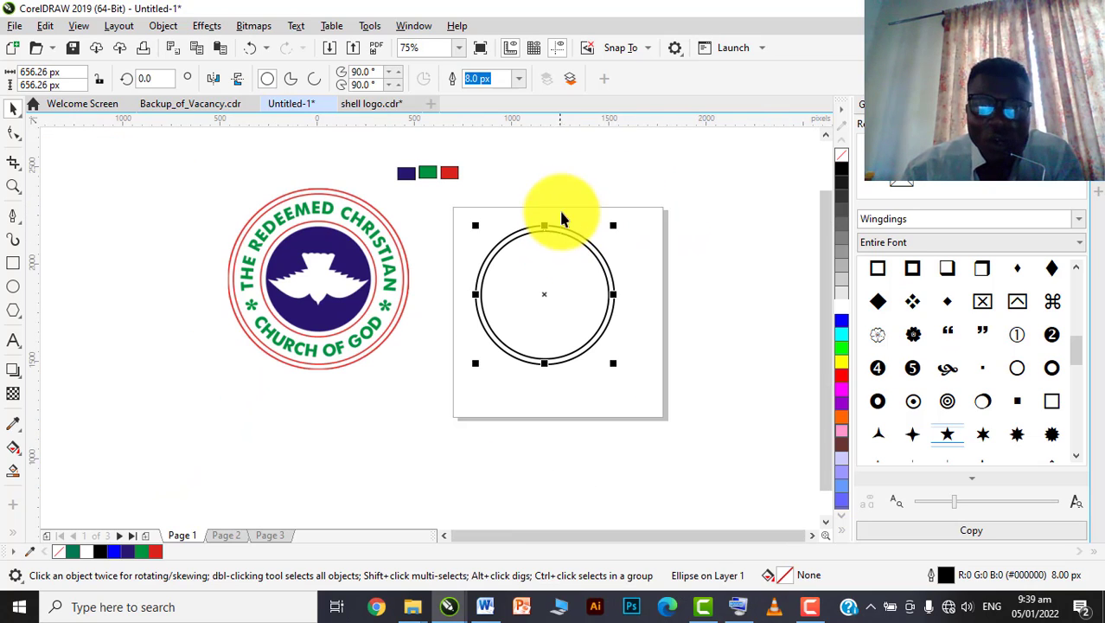
- Add two much smaller concentric copies of the inner circle, the innermost about 285 px in diameter
{"action": "left_click", "coordinate": [567, 194]}
{"action": "left_click", "coordinate": [563, 274]}
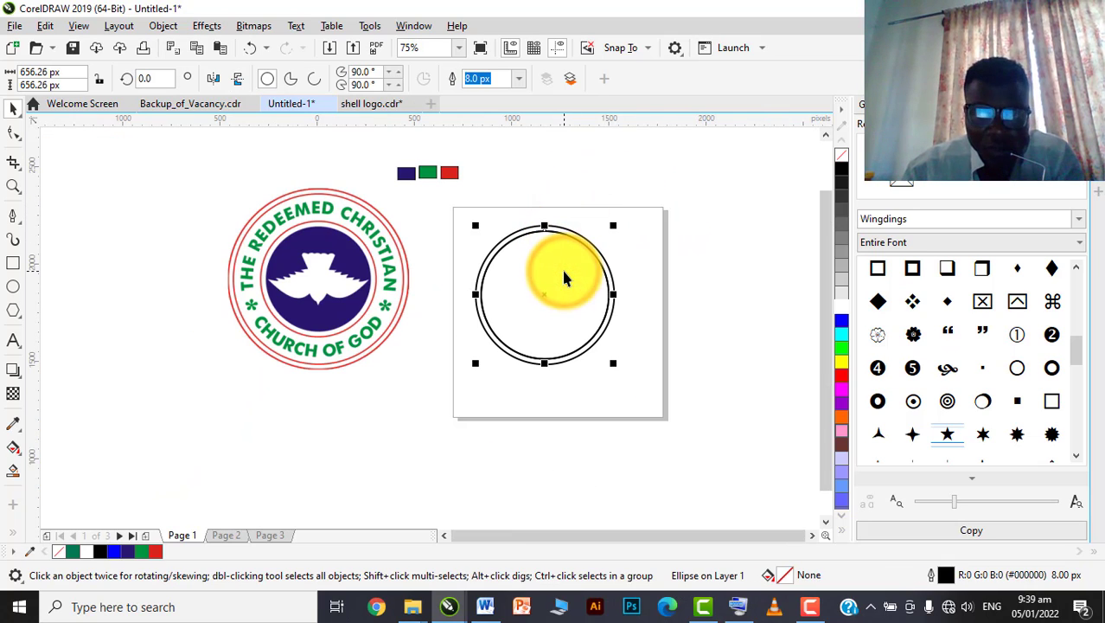
{"action": "left_click_drag", "start_coordinate": [615, 228], "coordinate": [589, 261]}
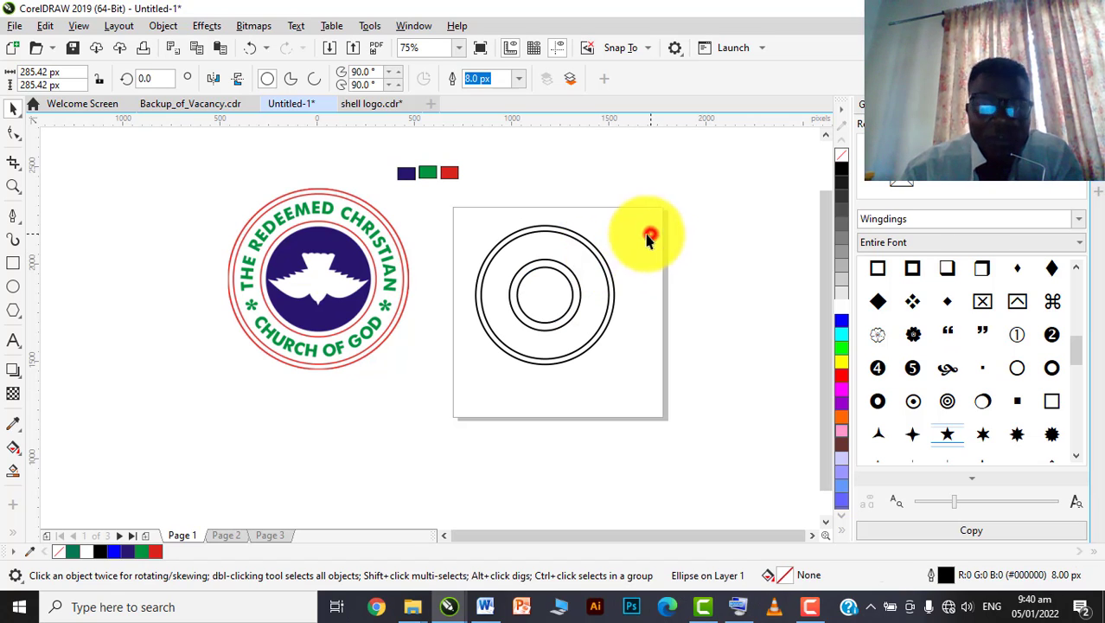
{"action": "left_click", "coordinate": [648, 232]}
{"action": "left_click", "coordinate": [553, 287]}
{"action": "scroll", "coordinate": [553, 286], "scroll_direction": "up", "scroll_amount": 3}
{"action": "scroll", "coordinate": [555, 286], "scroll_direction": "down", "scroll_amount": 2}
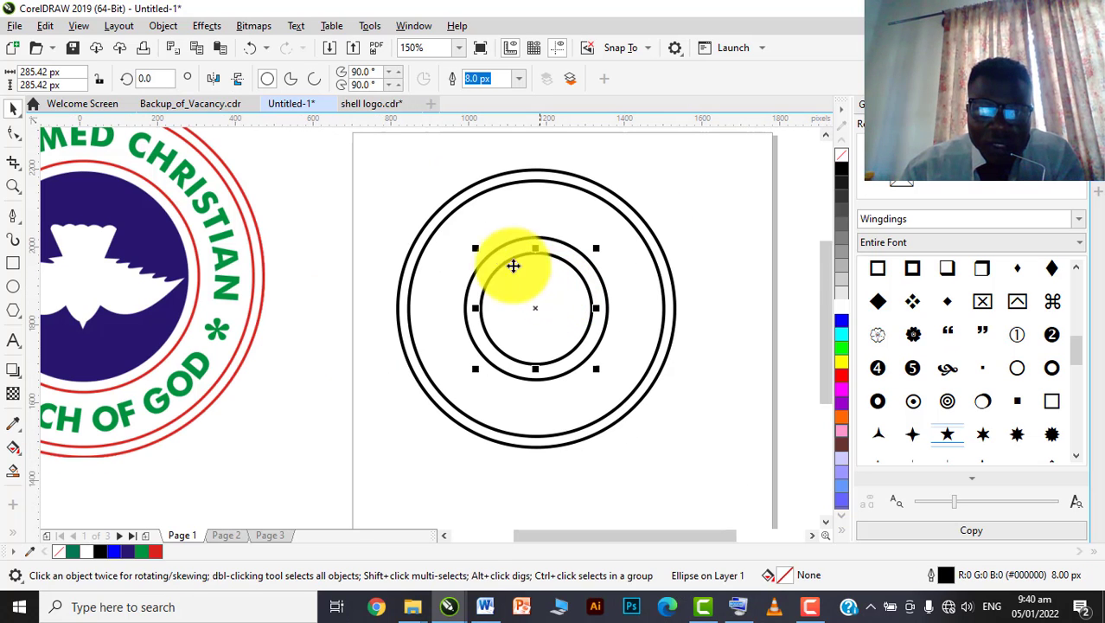
{"action": "scroll", "coordinate": [552, 277], "scroll_direction": "down", "scroll_amount": 1}
{"action": "scroll", "coordinate": [545, 243], "scroll_direction": "up", "scroll_amount": 1}
{"action": "scroll", "coordinate": [556, 259], "scroll_direction": "down", "scroll_amount": 1}
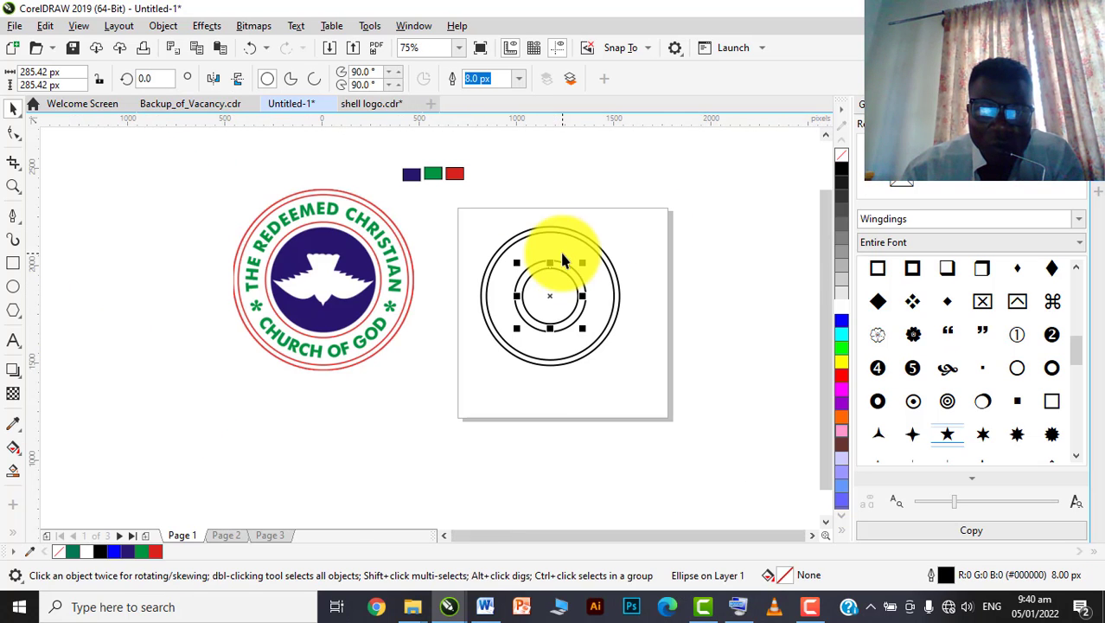
- Select all four concentric circles and colour their outlines with the red sampled from the logo
{"action": "left_click_drag", "start_coordinate": [670, 189], "coordinate": [458, 380]}
{"action": "scroll", "coordinate": [350, 212], "scroll_direction": "up", "scroll_amount": 1}
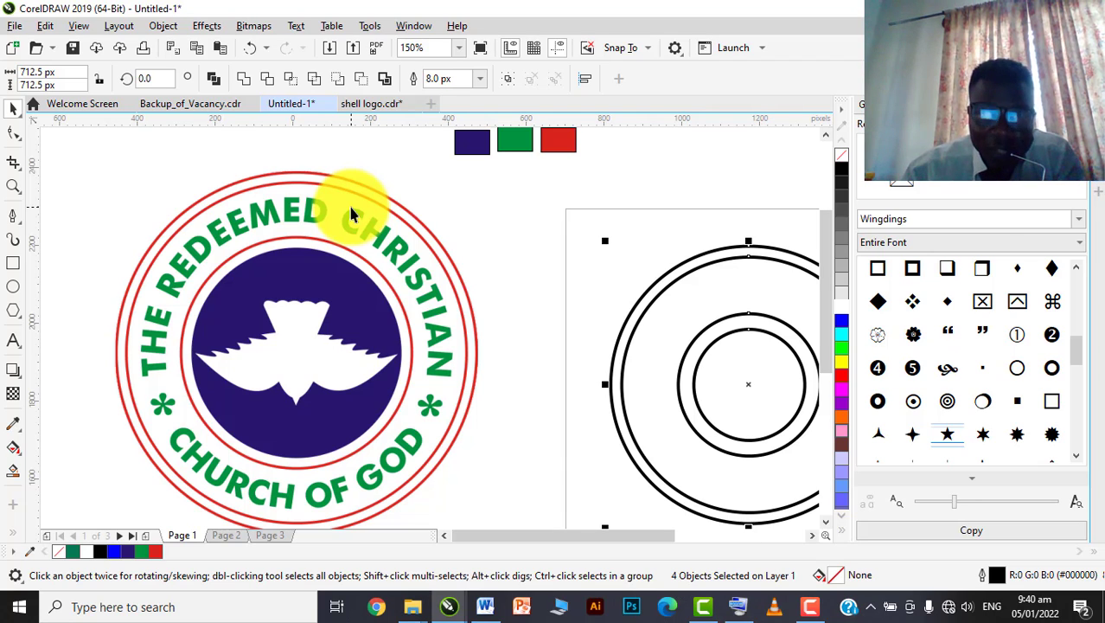
{"action": "scroll", "coordinate": [361, 204], "scroll_direction": "up", "scroll_amount": 1}
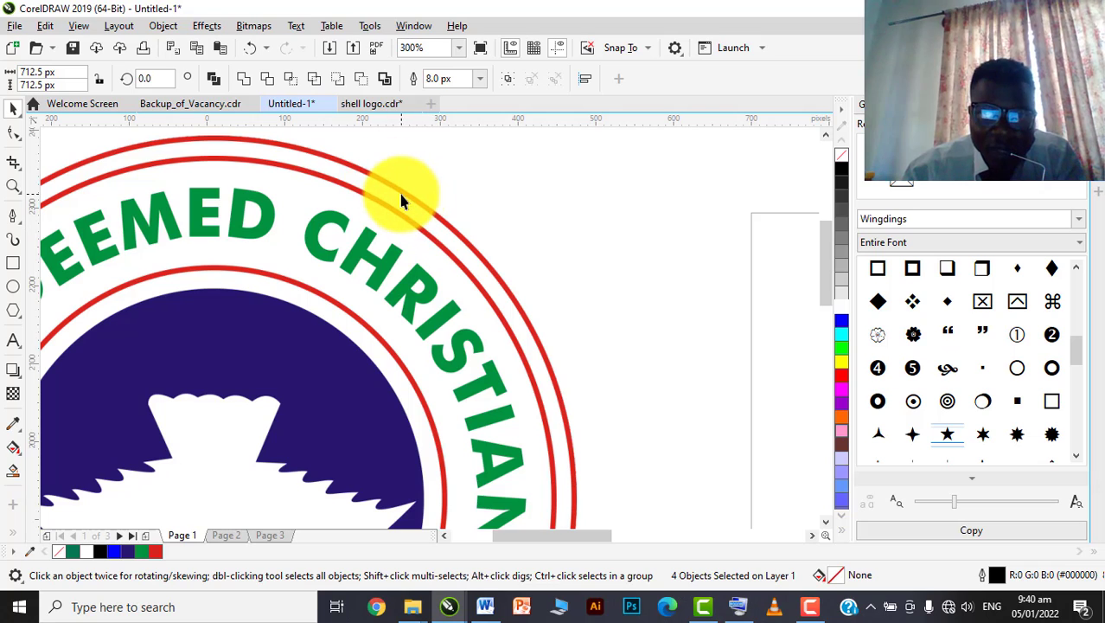
{"action": "scroll", "coordinate": [411, 201], "scroll_direction": "down", "scroll_amount": 1}
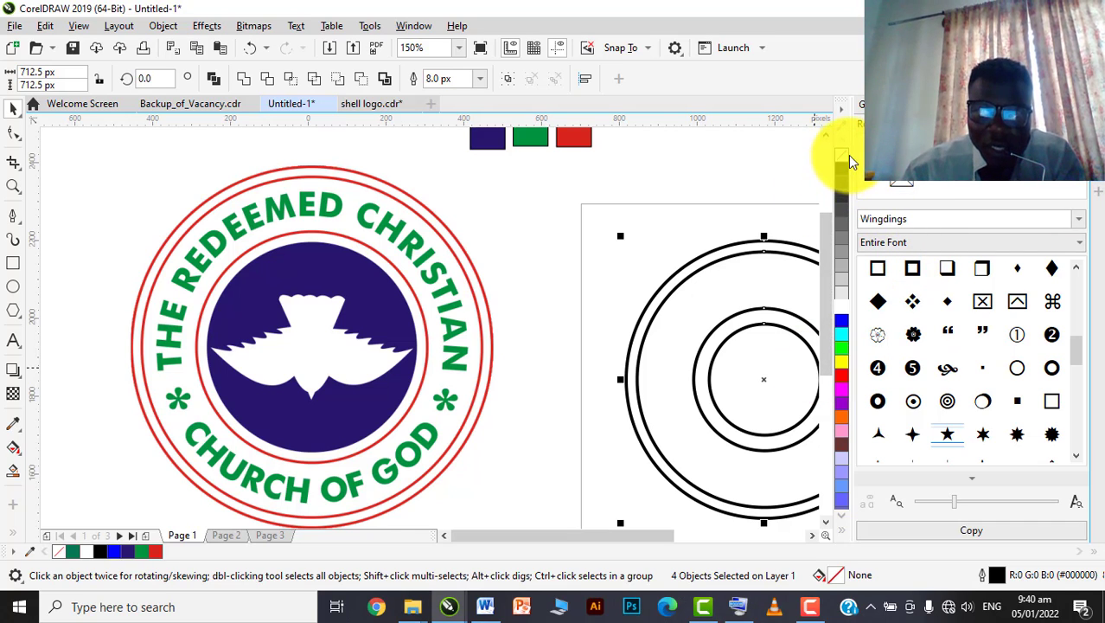
{"action": "right_click", "coordinate": [156, 551]}
{"action": "scroll", "coordinate": [283, 346], "scroll_direction": "down", "scroll_amount": 1}
{"action": "left_click", "coordinate": [412, 373]}
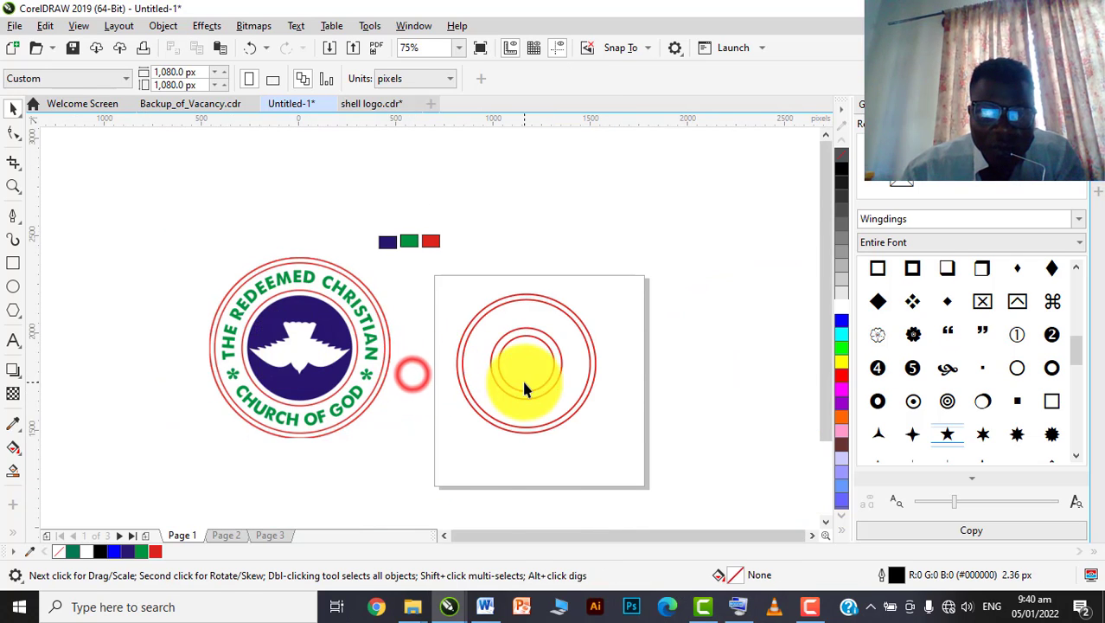
{"action": "scroll", "coordinate": [536, 367], "scroll_direction": "up", "scroll_amount": 1}
{"action": "scroll", "coordinate": [558, 354], "scroll_direction": "down", "scroll_amount": 1}
{"action": "scroll", "coordinate": [545, 361], "scroll_direction": "up", "scroll_amount": 1}
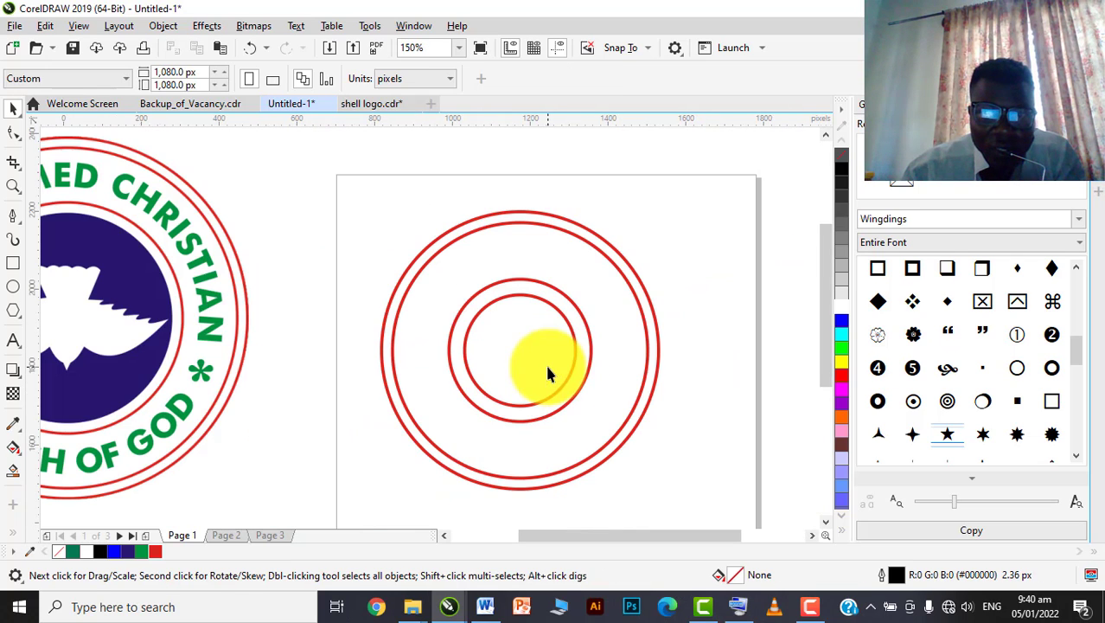
- Enlarge the innermost circle about its centre to about 310 px in diameter, narrowing the gap to the circle around it
{"action": "left_click", "coordinate": [538, 356]}
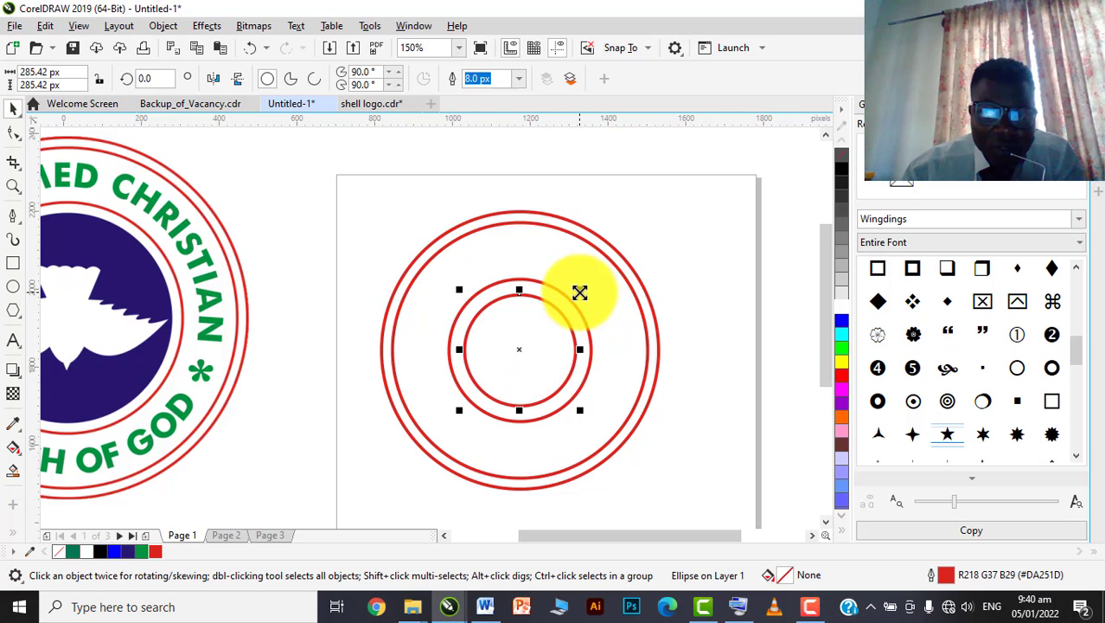
{"action": "left_click_drag", "start_coordinate": [584, 286], "coordinate": [590, 280]}
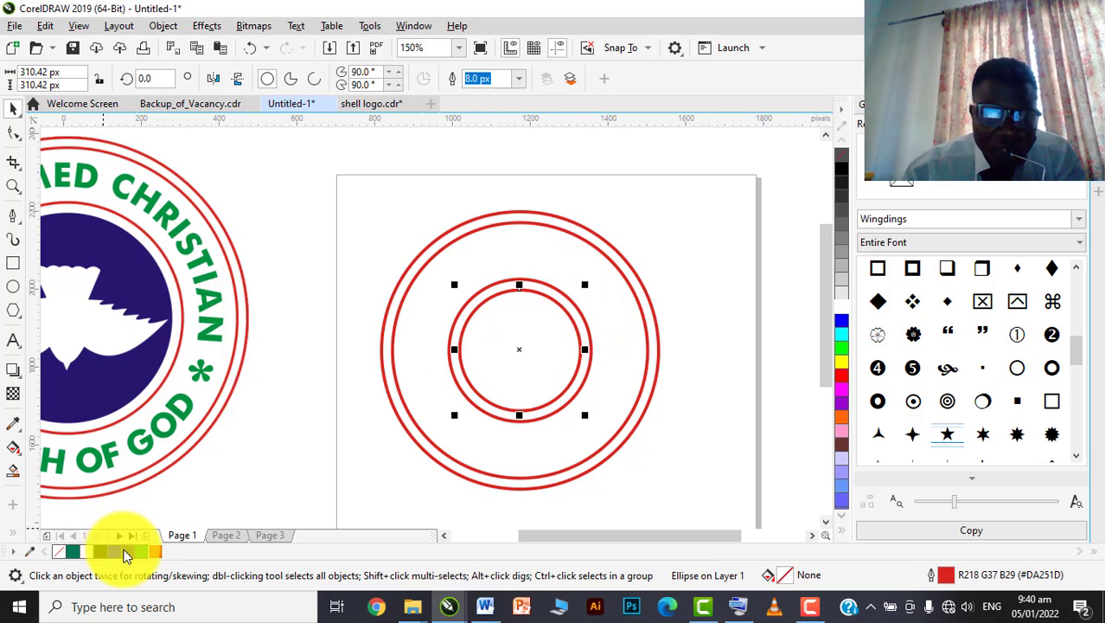
- Fill the innermost circle with the navy sampled from the logo and remove its outline
{"action": "left_click_drag", "start_coordinate": [125, 554], "coordinate": [457, 371]}
{"action": "scroll", "coordinate": [168, 294], "scroll_direction": "up", "scroll_amount": 1}
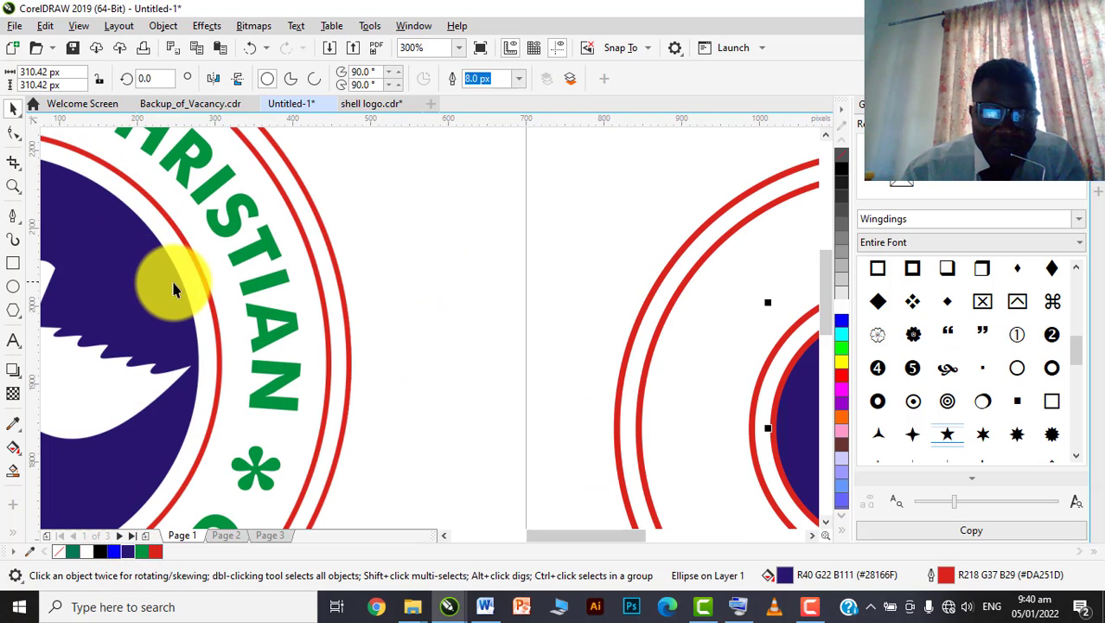
{"action": "scroll", "coordinate": [160, 249], "scroll_direction": "up", "scroll_amount": 1}
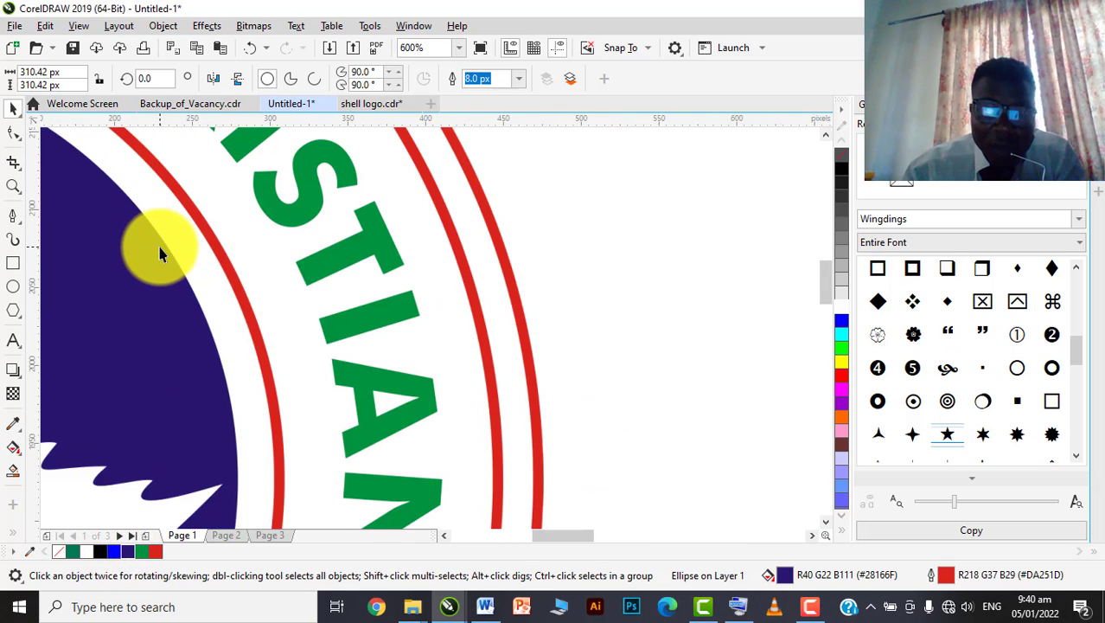
{"action": "scroll", "coordinate": [159, 252], "scroll_direction": "down", "scroll_amount": 2}
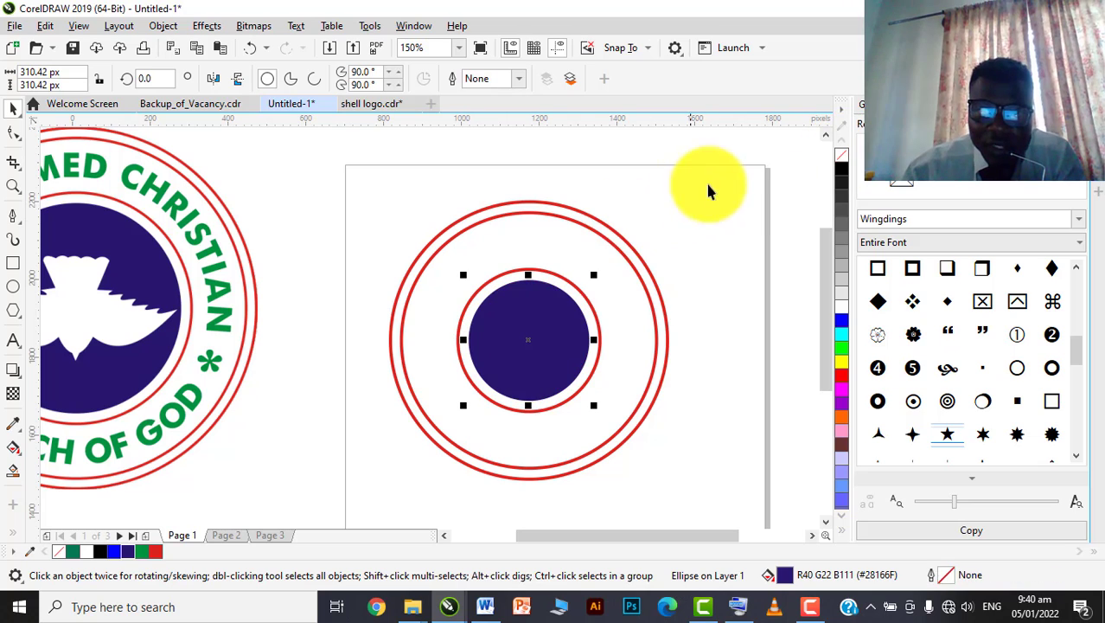
{"action": "left_click", "coordinate": [688, 208]}
{"action": "scroll", "coordinate": [624, 301], "scroll_direction": "down", "scroll_amount": 1}
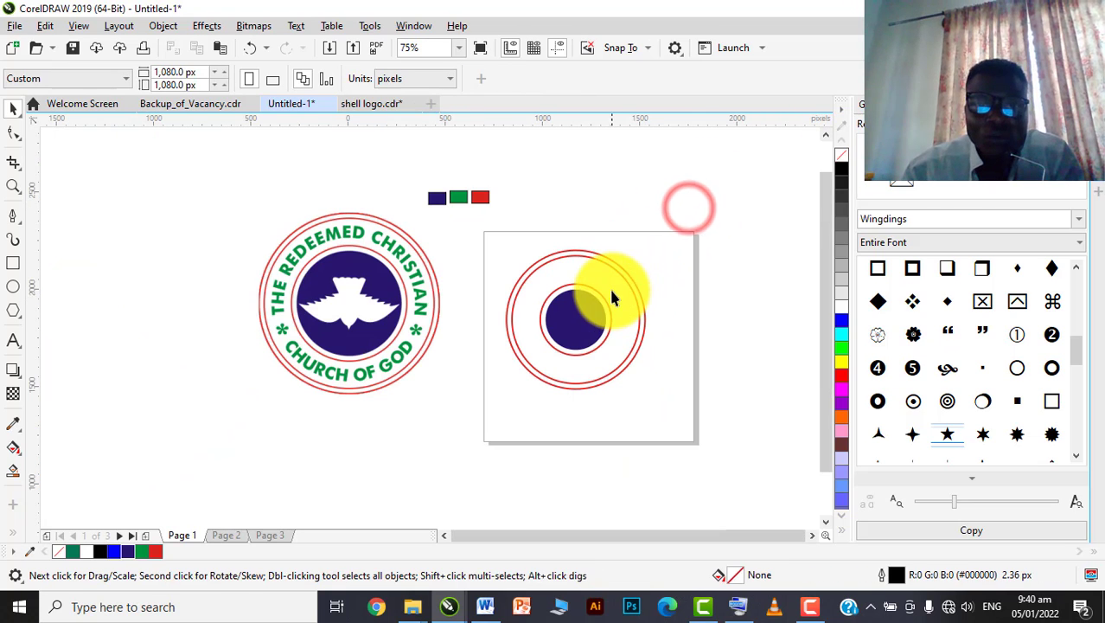
- Add a line of artistic text reading "the redeemed christian" above the circles
{"action": "left_click", "coordinate": [14, 340]}
{"action": "scroll", "coordinate": [322, 275], "scroll_direction": "up", "scroll_amount": 1}
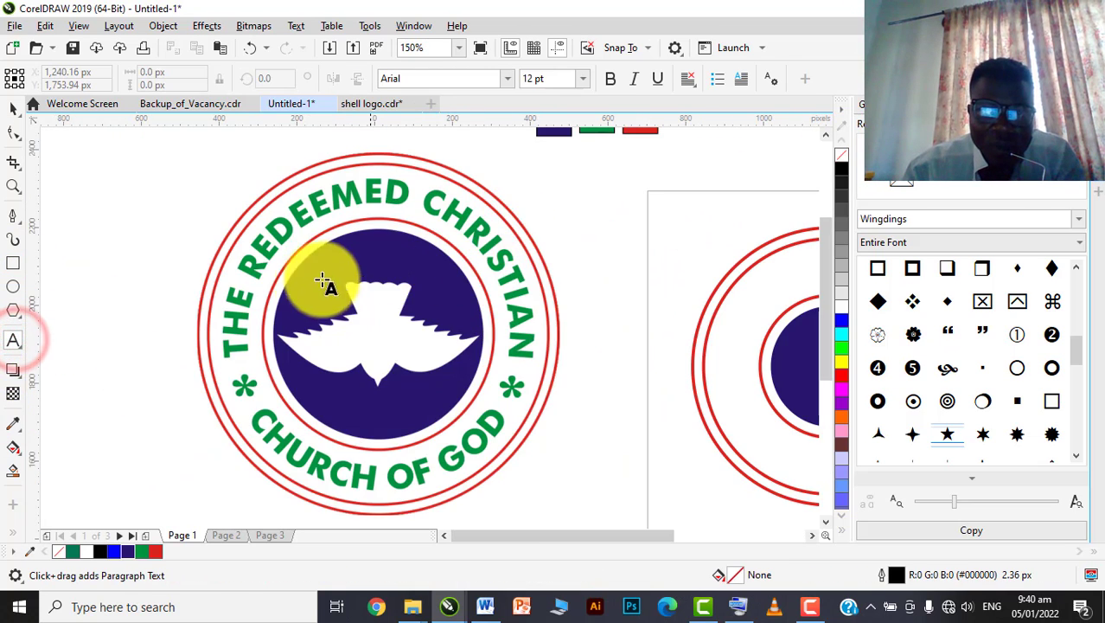
{"action": "scroll", "coordinate": [291, 370], "scroll_direction": "down", "scroll_amount": 1}
{"action": "left_click", "coordinate": [445, 287]}
{"action": "type", "text": "the redeemed christian"}
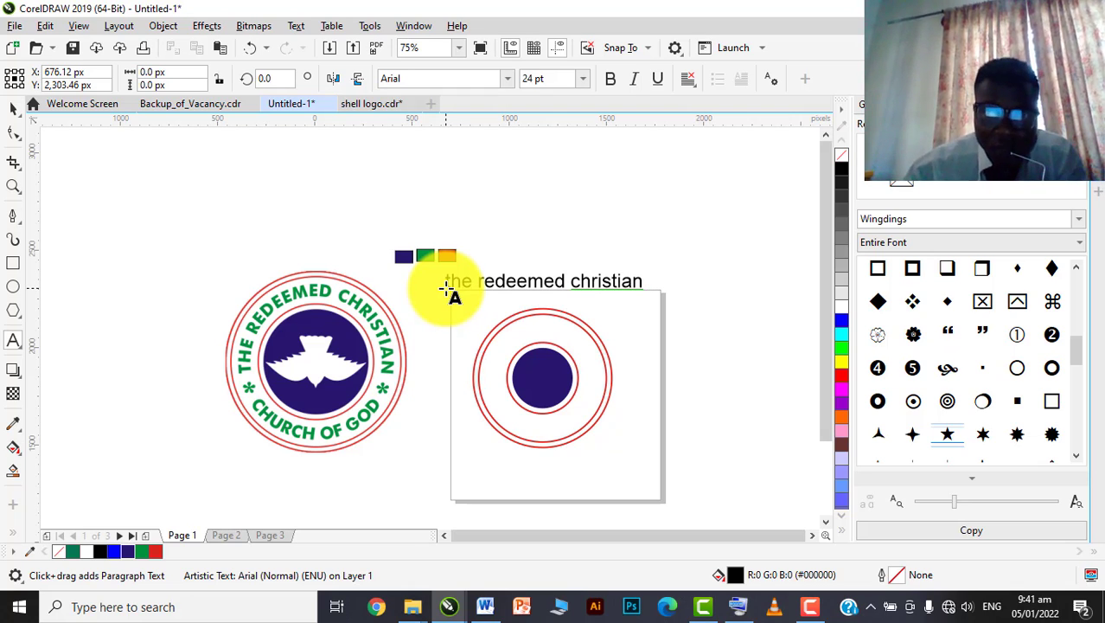
- Convert the whole text line to uppercase
{"action": "key", "text": "ctrl+a"}
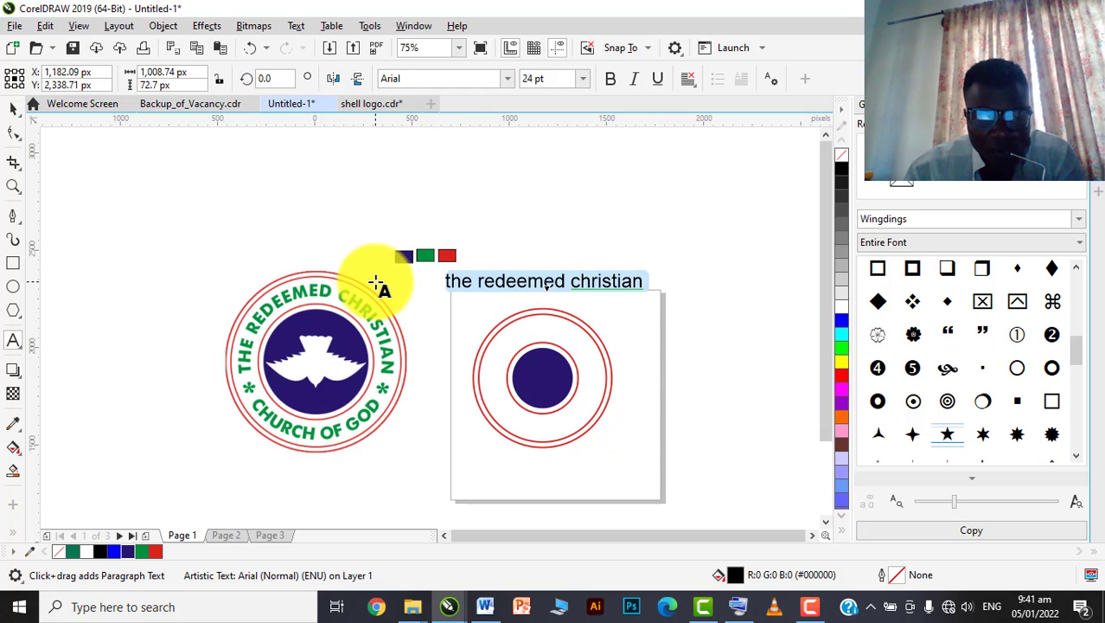
{"action": "key", "text": "shift+F3"}
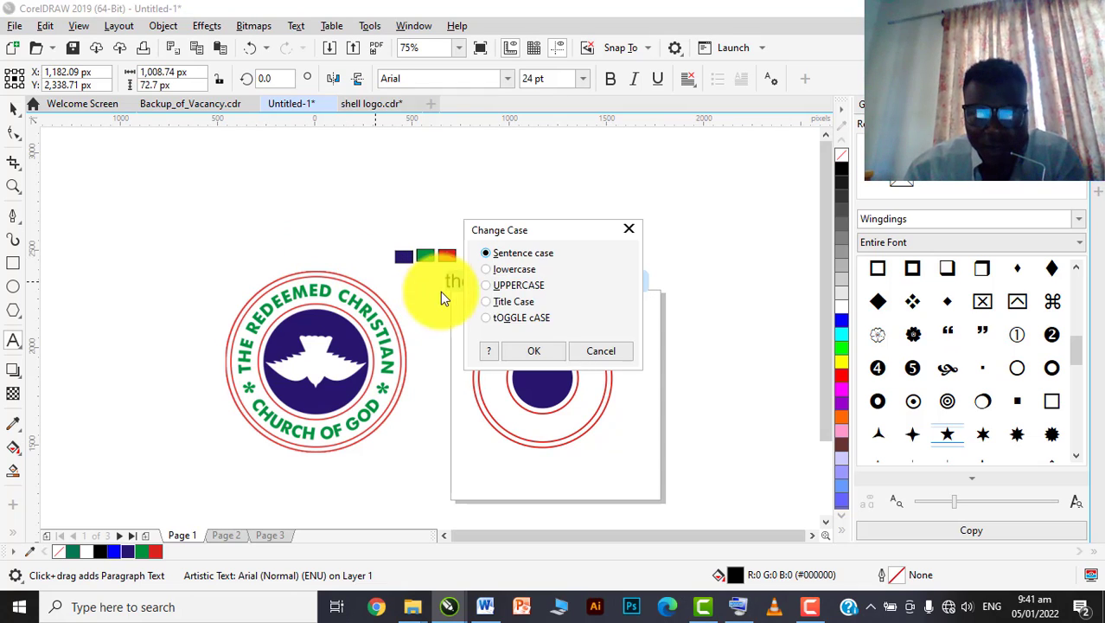
{"action": "left_click", "coordinate": [515, 287]}
{"action": "left_click", "coordinate": [529, 350]}
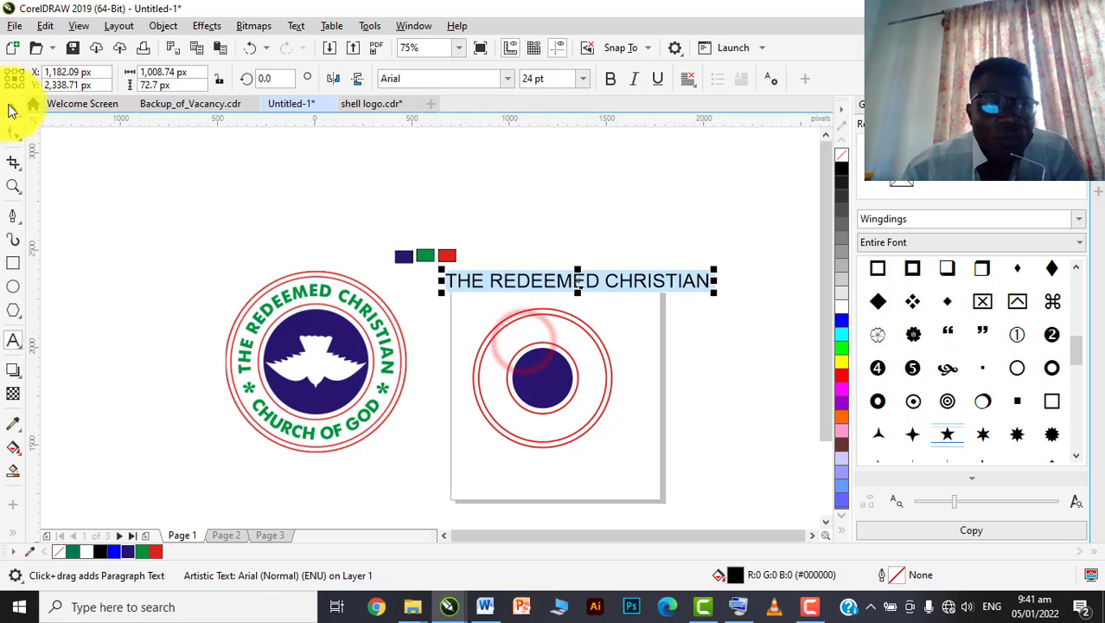
{"action": "left_click", "coordinate": [13, 111]}
- Change the text's font to Futura Bk BT and move the line over the middle of the circles
{"action": "scroll", "coordinate": [449, 323], "scroll_direction": "up", "scroll_amount": 2}
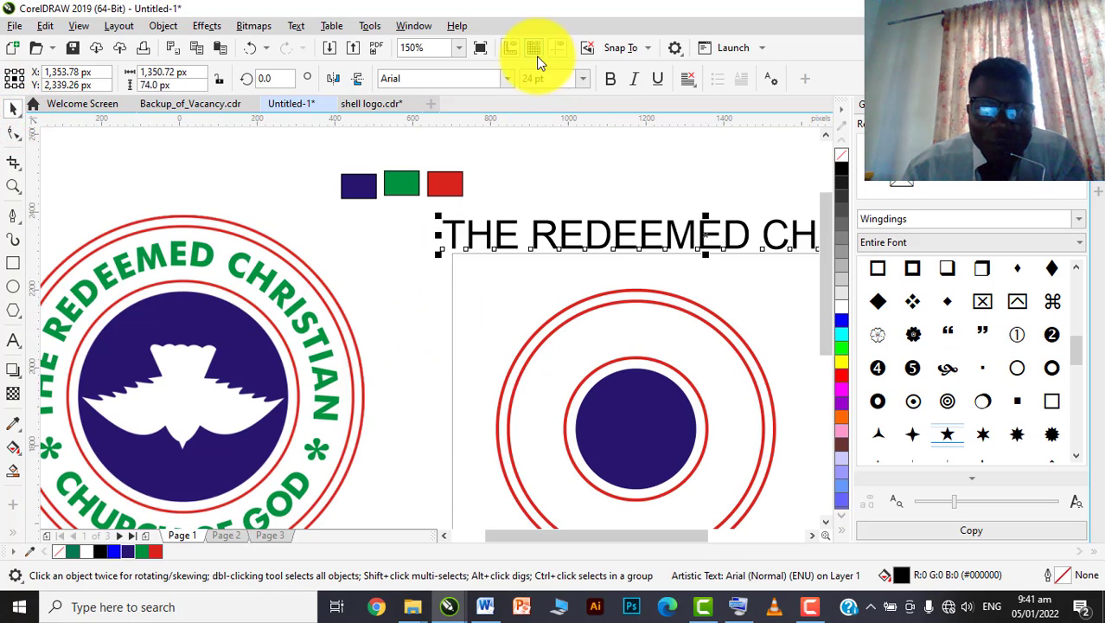
{"action": "left_click", "coordinate": [508, 78]}
{"action": "scroll", "coordinate": [499, 205], "scroll_direction": "down", "scroll_amount": 10}
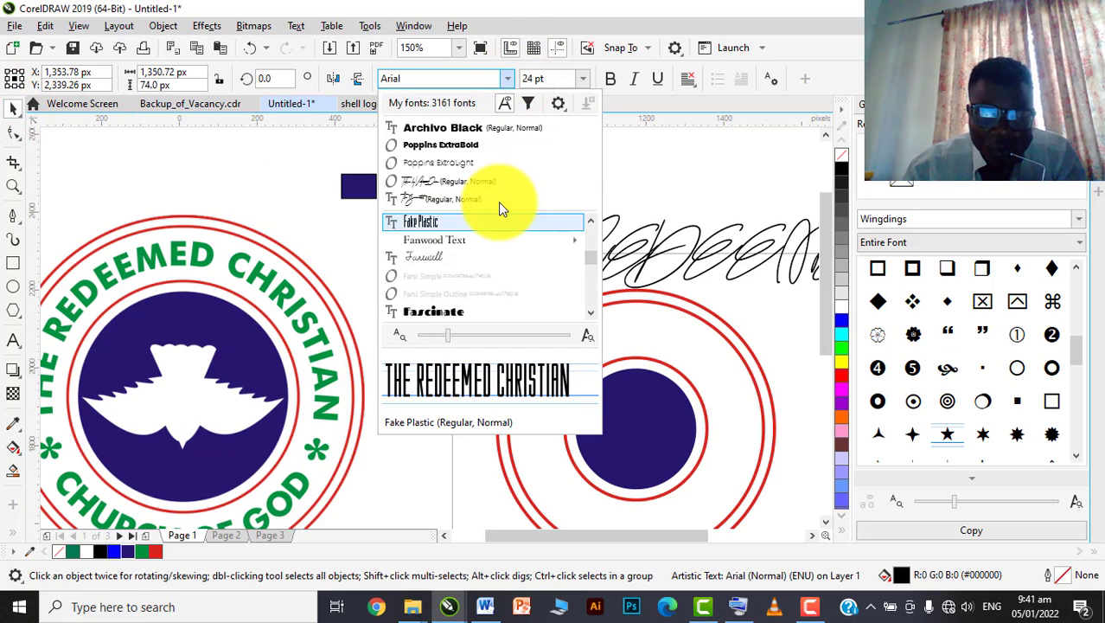
{"action": "scroll", "coordinate": [498, 201], "scroll_direction": "down", "scroll_amount": 20}
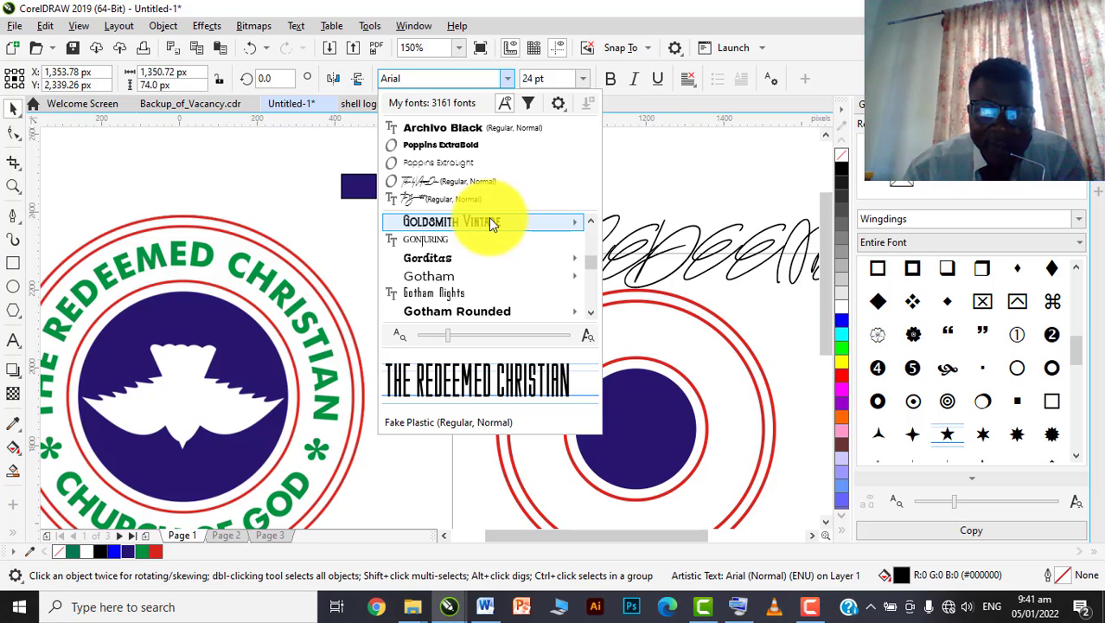
{"action": "scroll", "coordinate": [478, 248], "scroll_direction": "up", "scroll_amount": 15}
{"action": "scroll", "coordinate": [478, 248], "scroll_direction": "down", "scroll_amount": 2}
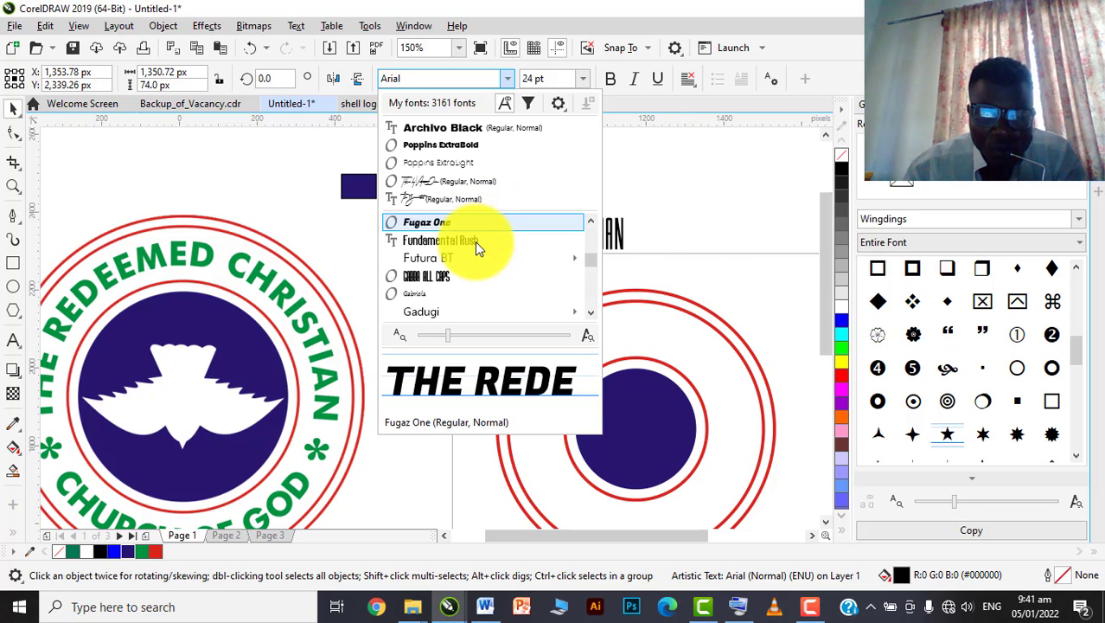
{"action": "left_click", "coordinate": [476, 255]}
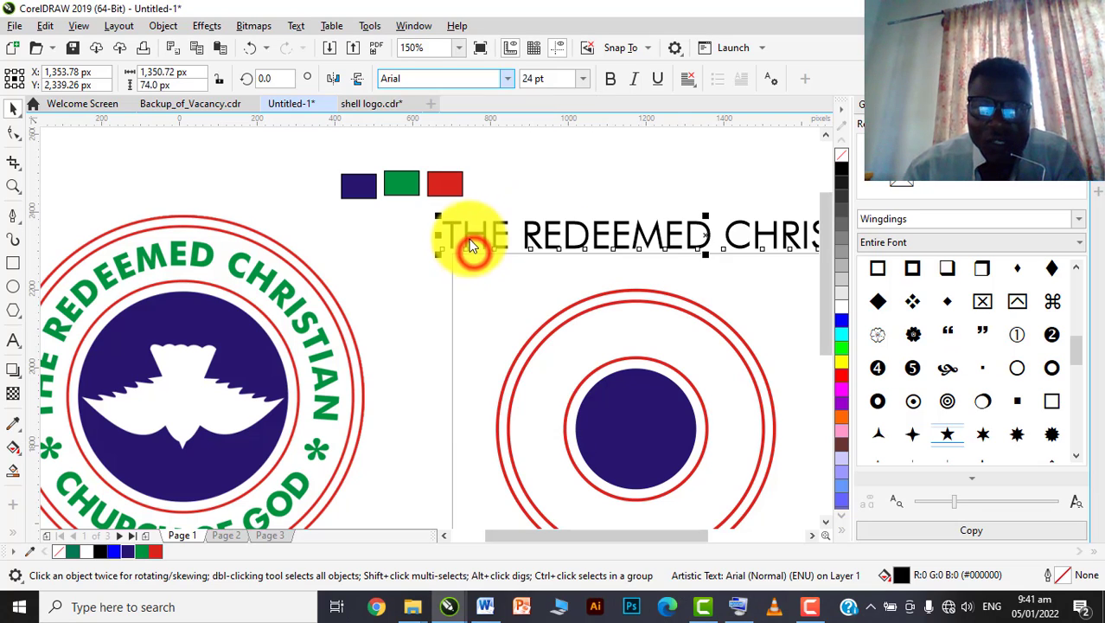
{"action": "scroll", "coordinate": [493, 242], "scroll_direction": "down", "scroll_amount": 5}
{"action": "scroll", "coordinate": [431, 239], "scroll_direction": "up", "scroll_amount": 3}
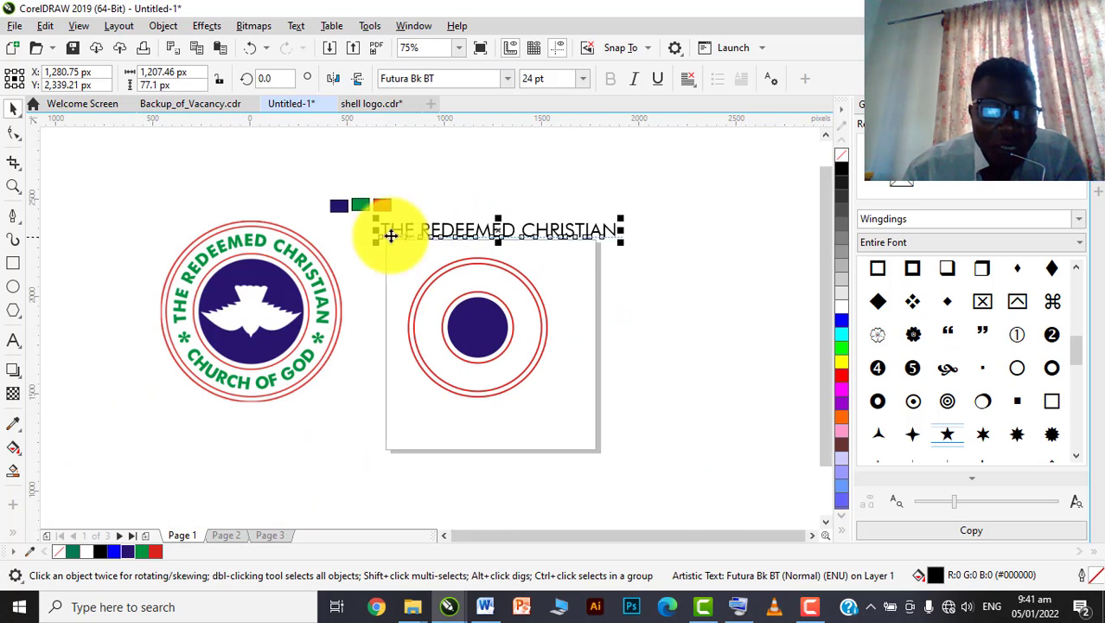
{"action": "left_click", "coordinate": [449, 236]}
{"action": "left_click_drag", "start_coordinate": [490, 231], "coordinate": [470, 242]}
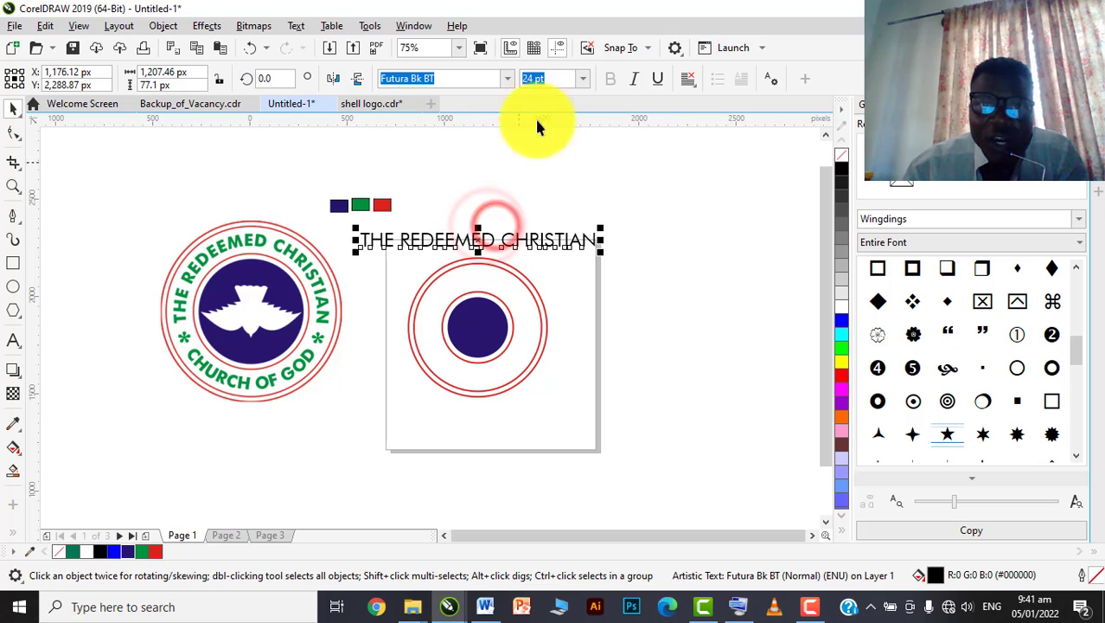
- Set the text in bold Futura Md BT and colour it with the green sampled from the logo
{"action": "left_click", "coordinate": [507, 79]}
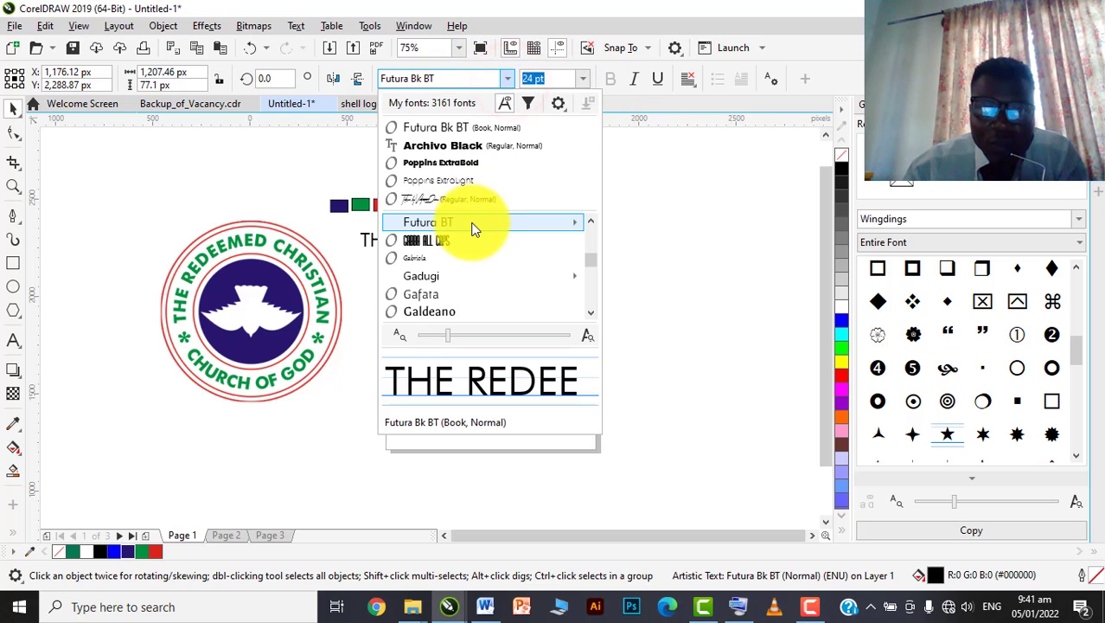
{"action": "mouse_move", "coordinate": [468, 222]}
{"action": "left_click", "coordinate": [714, 297]}
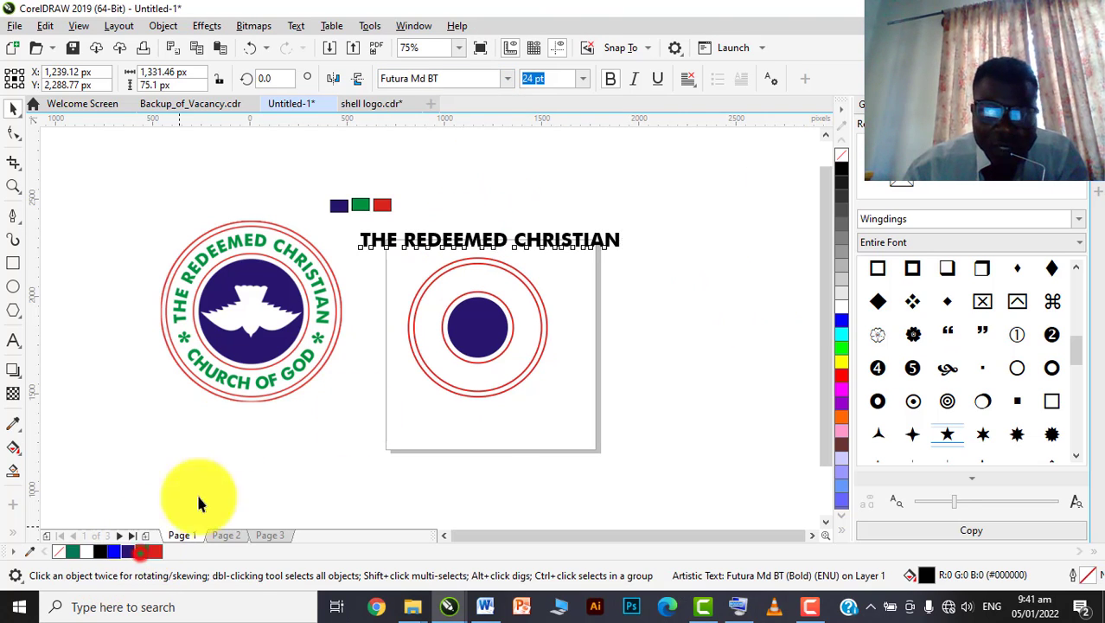
- Fit the green text to the second-largest circle so that it curves along the inside of the upper ring
{"action": "left_click_drag", "start_coordinate": [477, 235], "coordinate": [485, 268]}
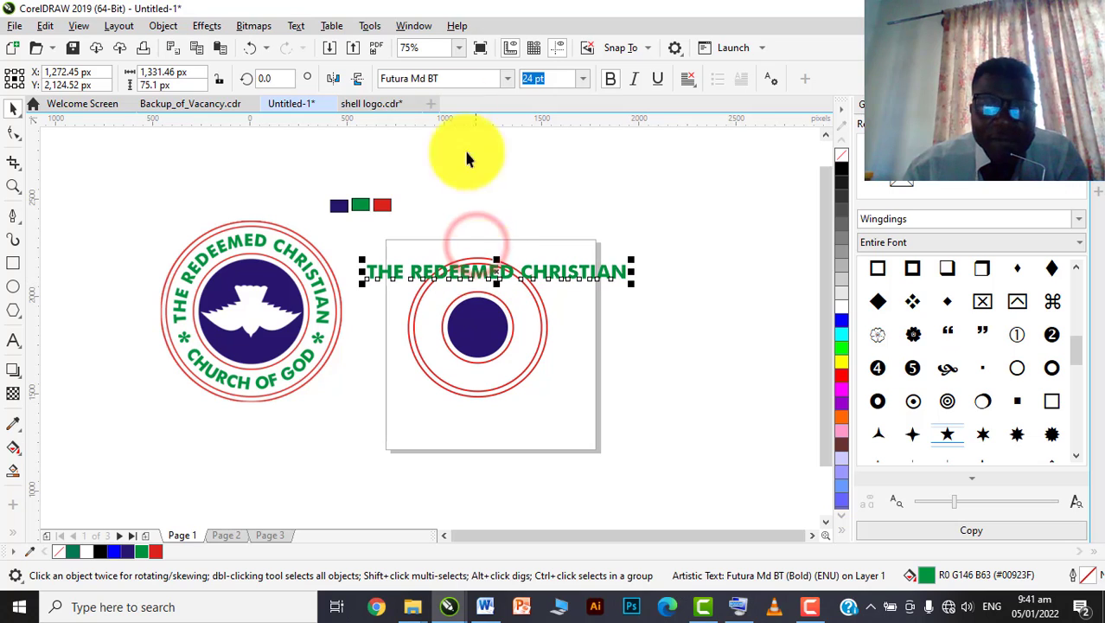
{"action": "left_click", "coordinate": [298, 27]}
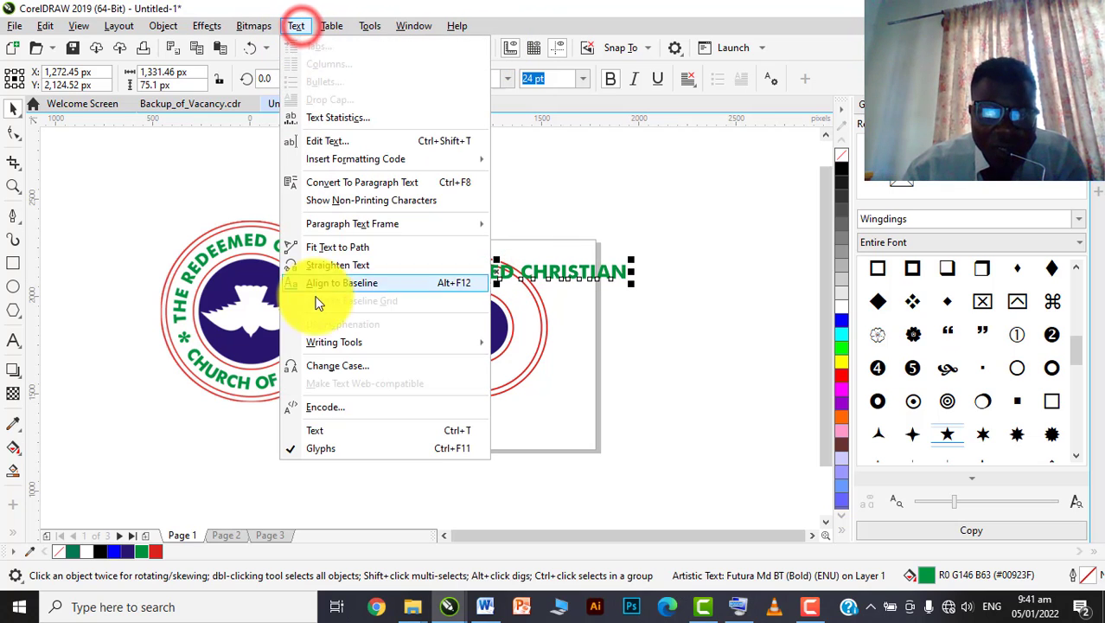
{"action": "left_click", "coordinate": [337, 248]}
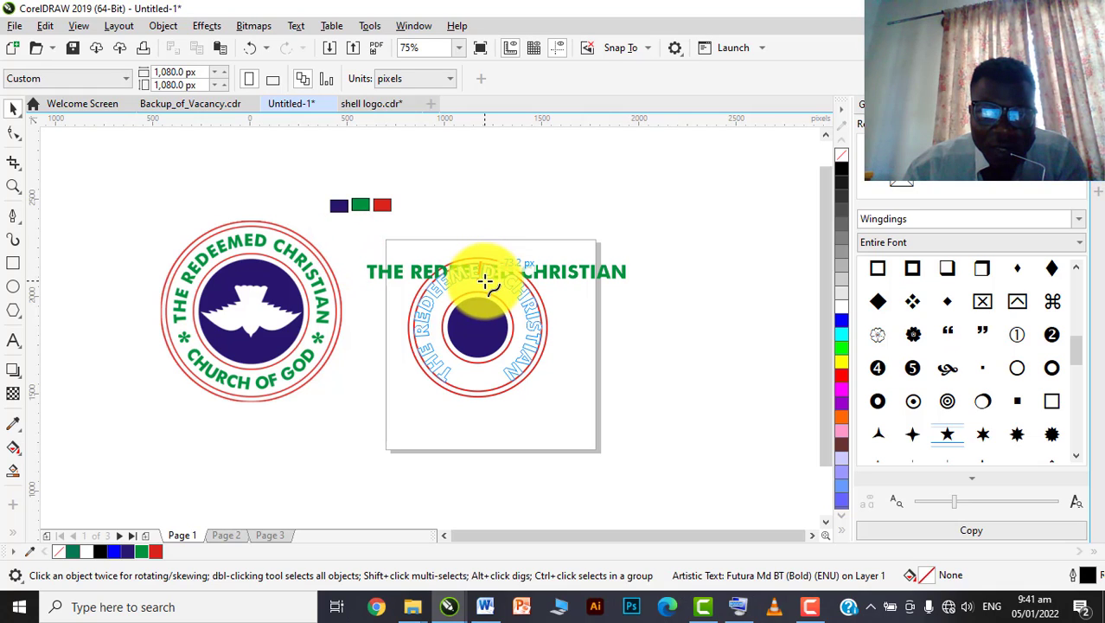
{"action": "left_click", "coordinate": [485, 283]}
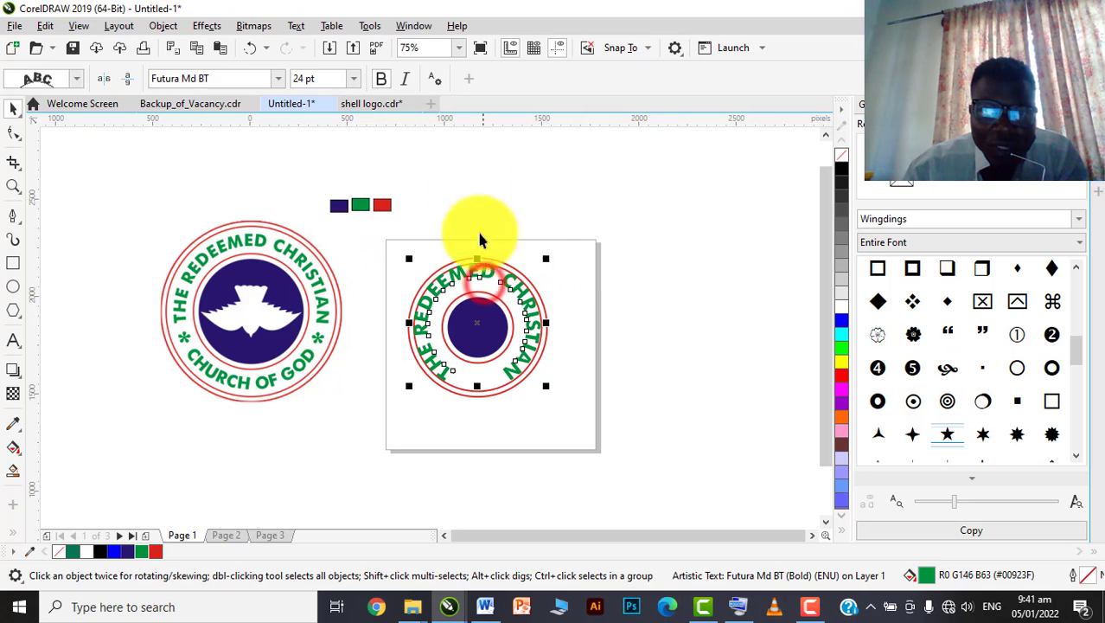
- Reduce the curved text's font size to 20 pt and further to 16 pt
{"action": "left_click", "coordinate": [321, 78]}
{"action": "type", "text": "20"}
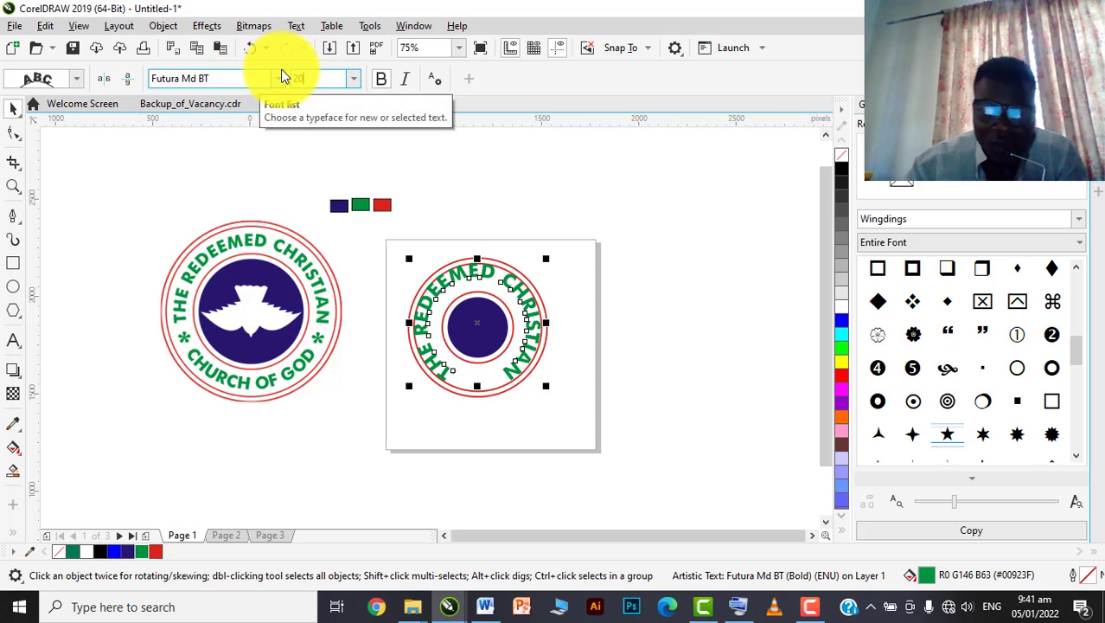
{"action": "key", "text": "Return"}
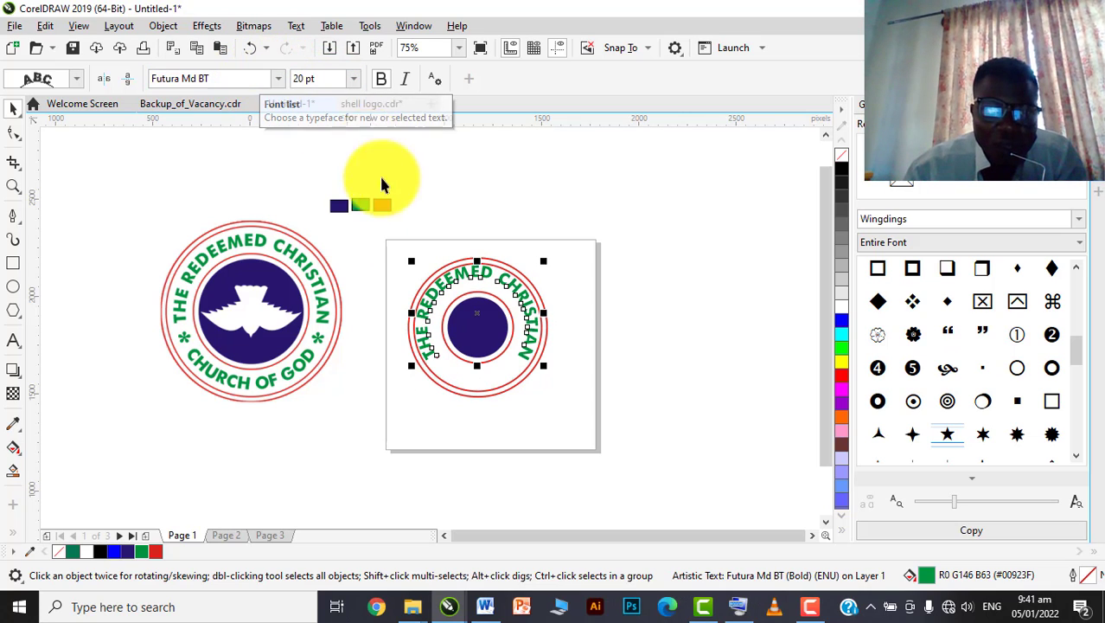
{"action": "left_click", "coordinate": [322, 79]}
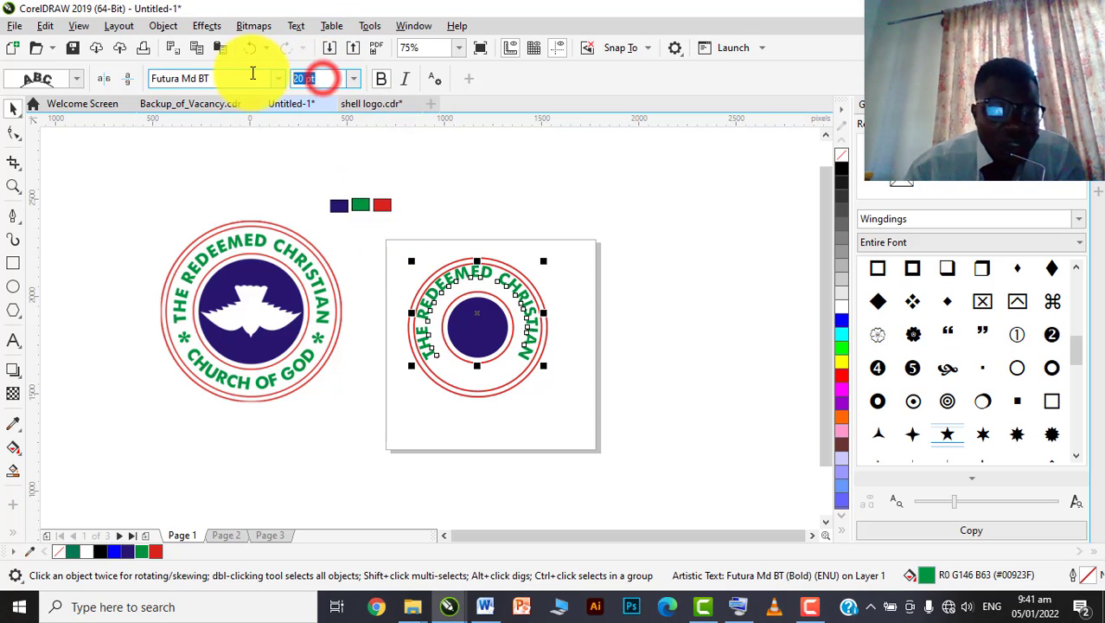
{"action": "type", "text": "16"}
{"action": "key", "text": "Return"}
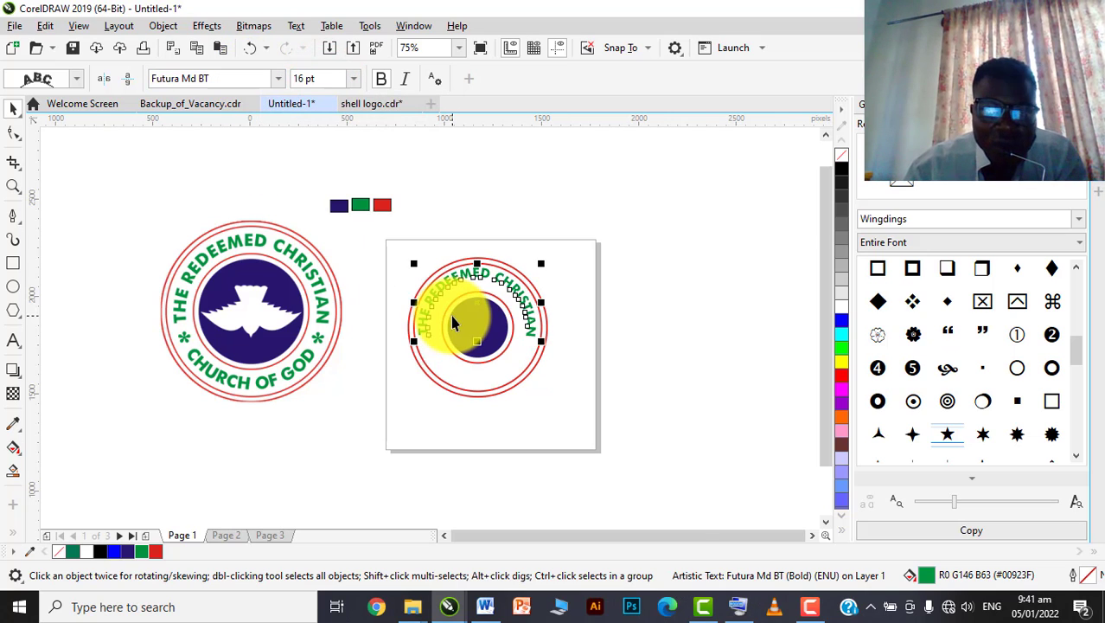
- Shift the curved text slightly inward so it sits midway between the outer and inner rings
{"action": "scroll", "coordinate": [458, 353], "scroll_direction": "up", "scroll_amount": 1}
{"action": "mouse_move", "coordinate": [467, 232]}
{"action": "left_mouse_down"}
{"action": "mouse_move", "coordinate": [464, 207]}
{"action": "mouse_move", "coordinate": [468, 225]}
{"action": "left_mouse_up"}
{"action": "scroll", "coordinate": [560, 222], "scroll_direction": "down", "scroll_amount": 2}
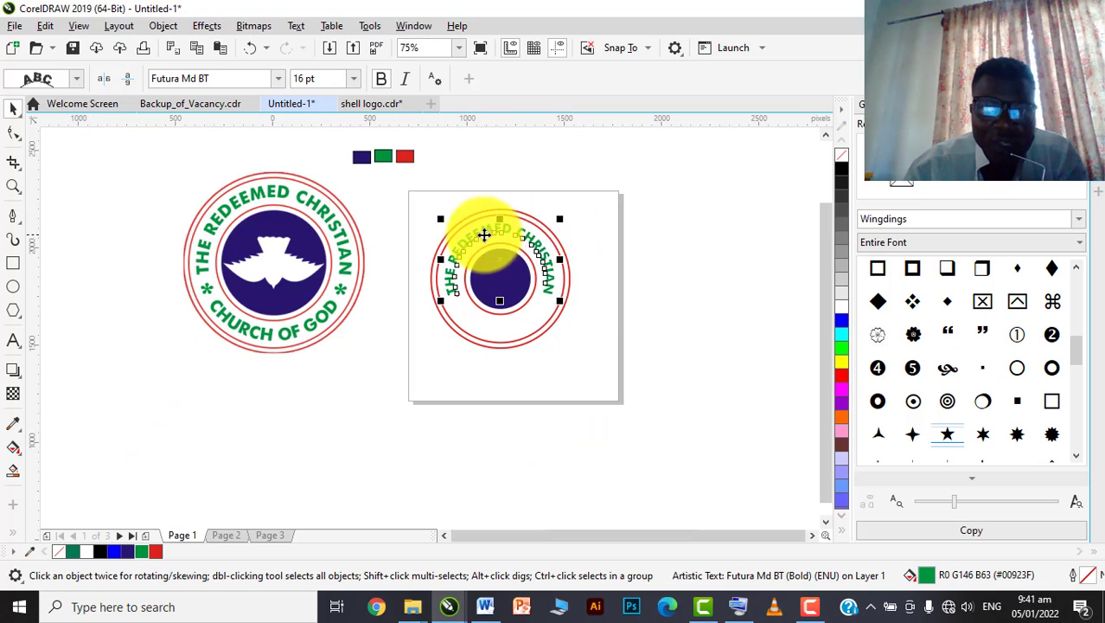
{"action": "left_click", "coordinate": [642, 296]}
{"action": "scroll", "coordinate": [465, 248], "scroll_direction": "up", "scroll_amount": 2}
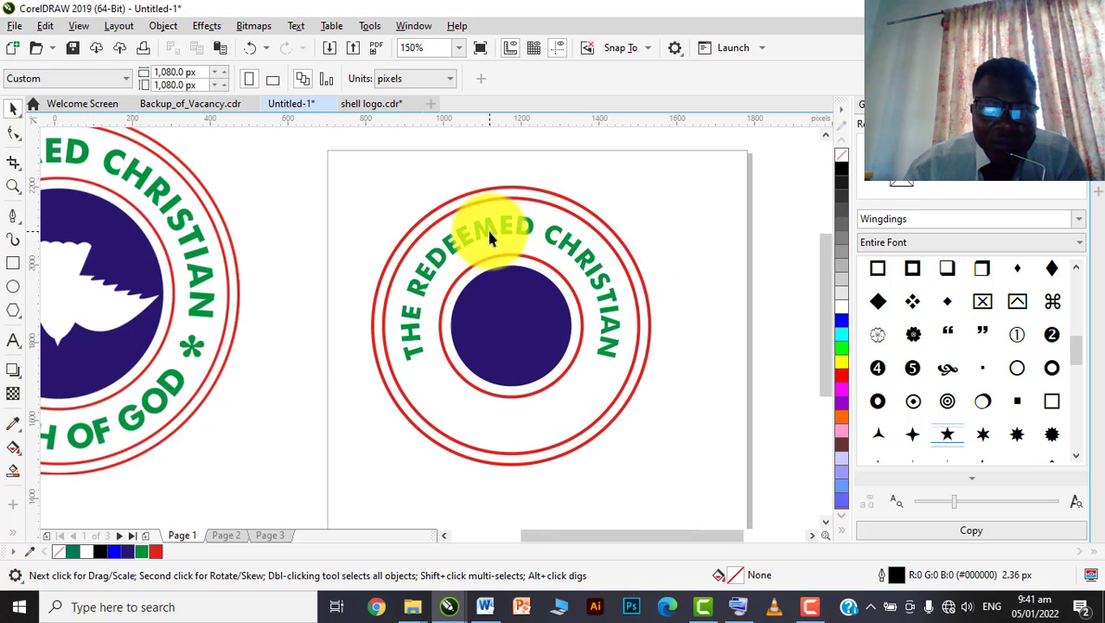
- Set the curved text's font size to 18 pt
{"action": "left_click", "coordinate": [490, 212]}
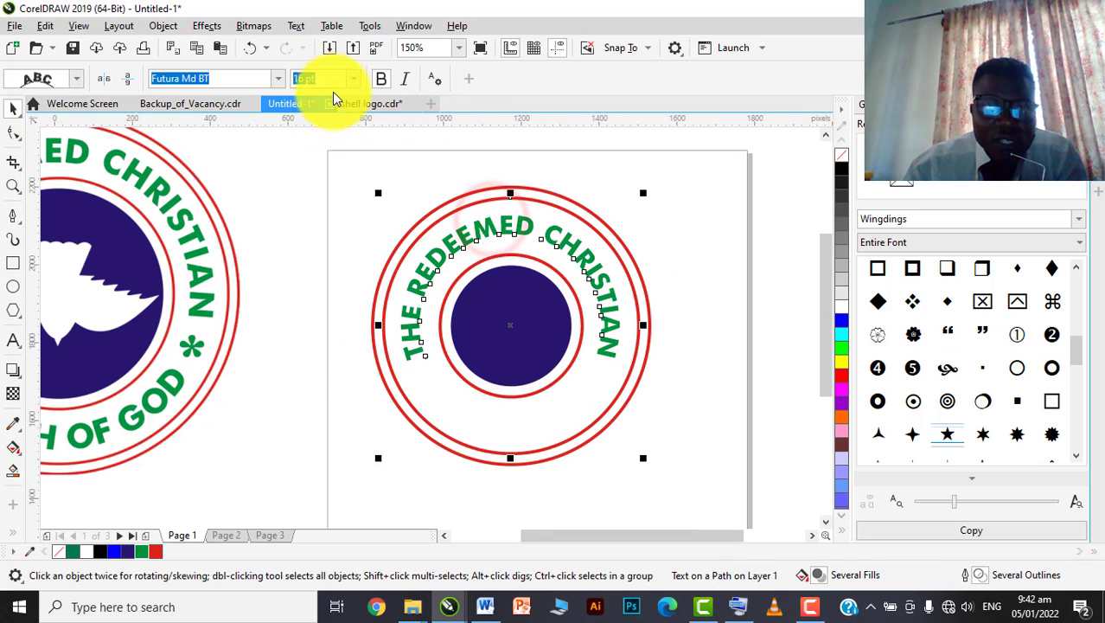
{"action": "type", "text": "18"}
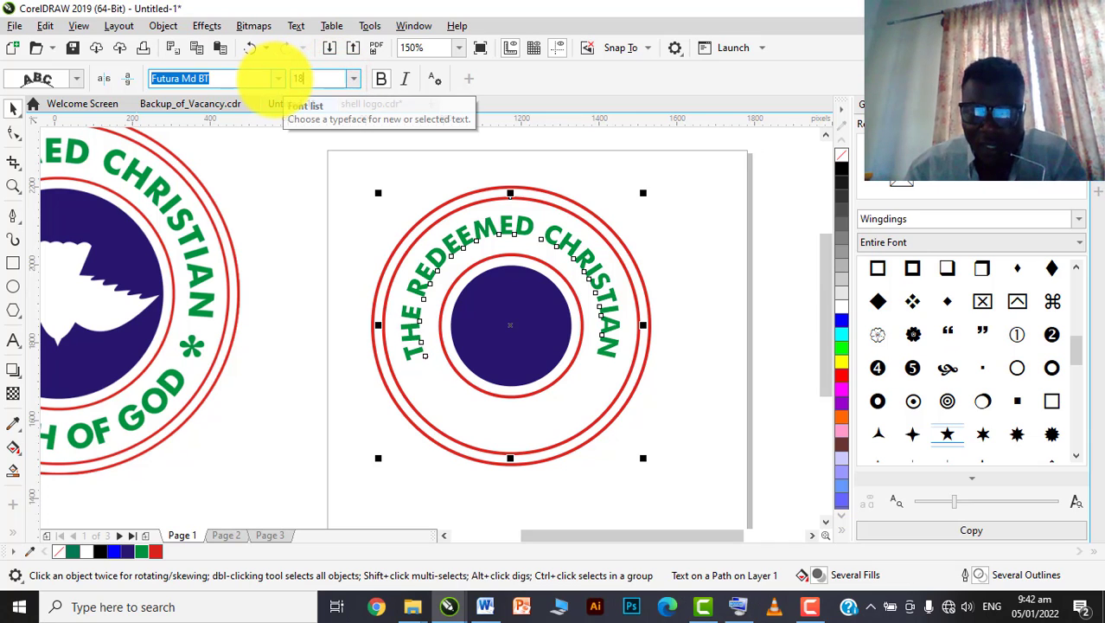
{"action": "key", "text": "Return"}
{"action": "scroll", "coordinate": [486, 328], "scroll_direction": "down", "scroll_amount": 2}
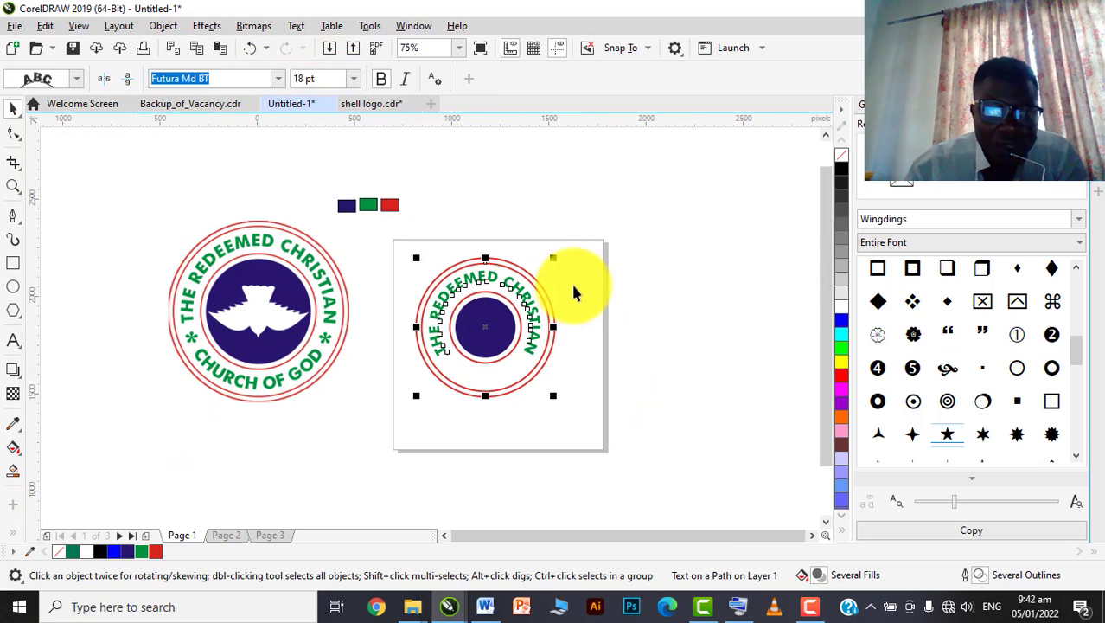
- Select the navy circle together with the red ring around it and enlarge both about their centre to about 414 px
{"action": "left_click", "coordinate": [482, 314]}
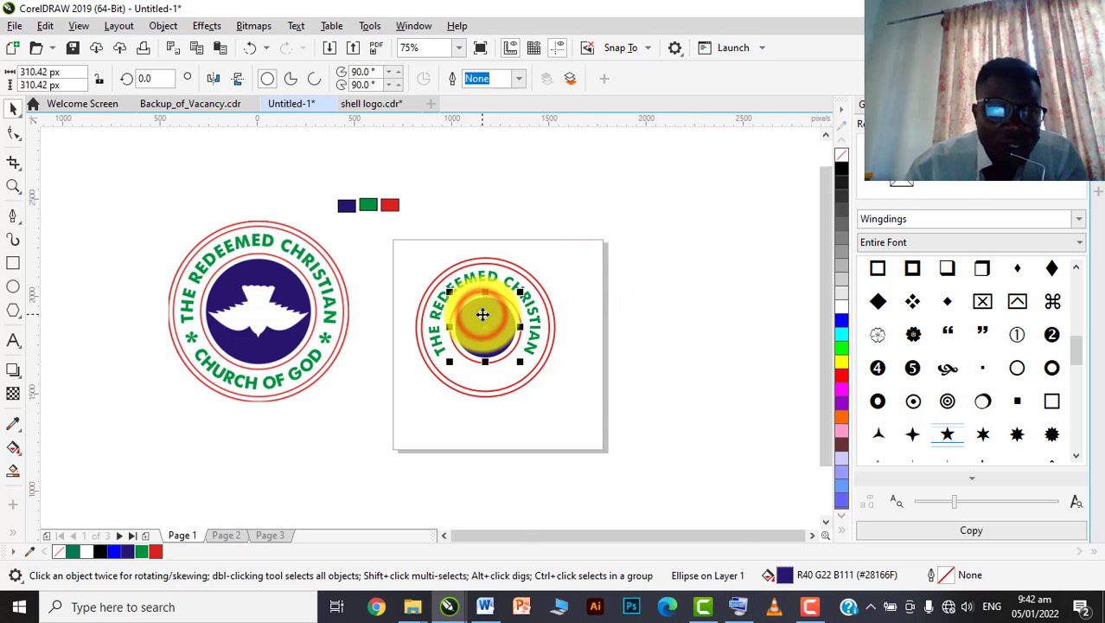
{"action": "scroll", "coordinate": [482, 314], "scroll_direction": "up", "scroll_amount": 2}
{"action": "left_click", "coordinate": [519, 272], "text": "shift"}
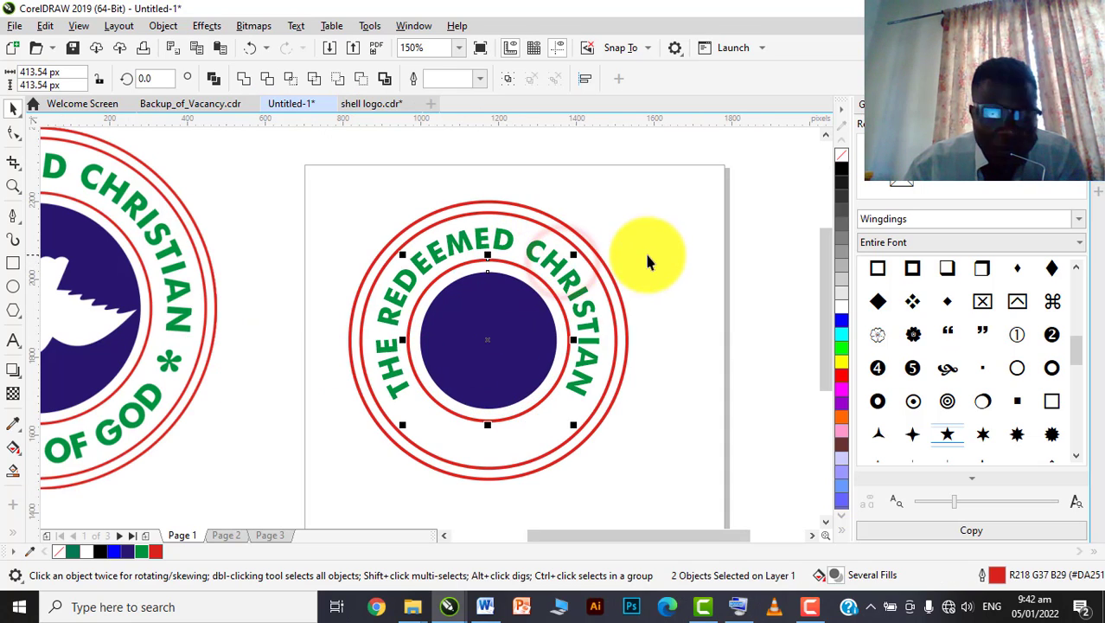
- Select the navy circle and the red ring around it together and enlarge both about their shared centre, closer to the curved lettering
{"action": "left_click", "coordinate": [706, 261]}
{"action": "scroll", "coordinate": [489, 308], "scroll_direction": "down", "scroll_amount": 2}
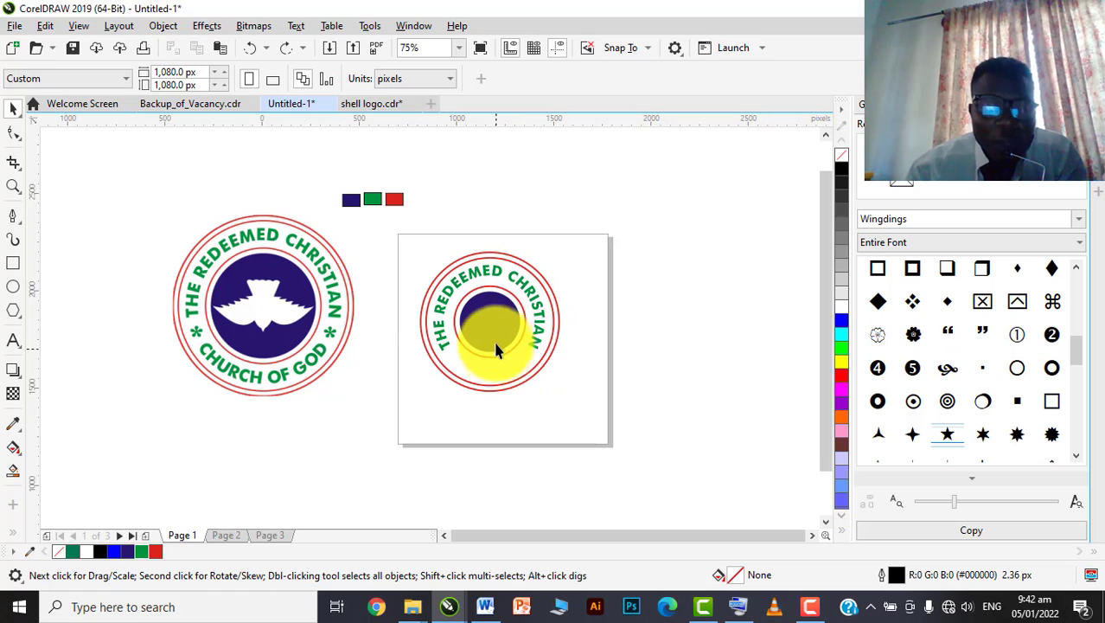
{"action": "scroll", "coordinate": [497, 339], "scroll_direction": "up", "scroll_amount": 2}
{"action": "left_click", "coordinate": [484, 317]}
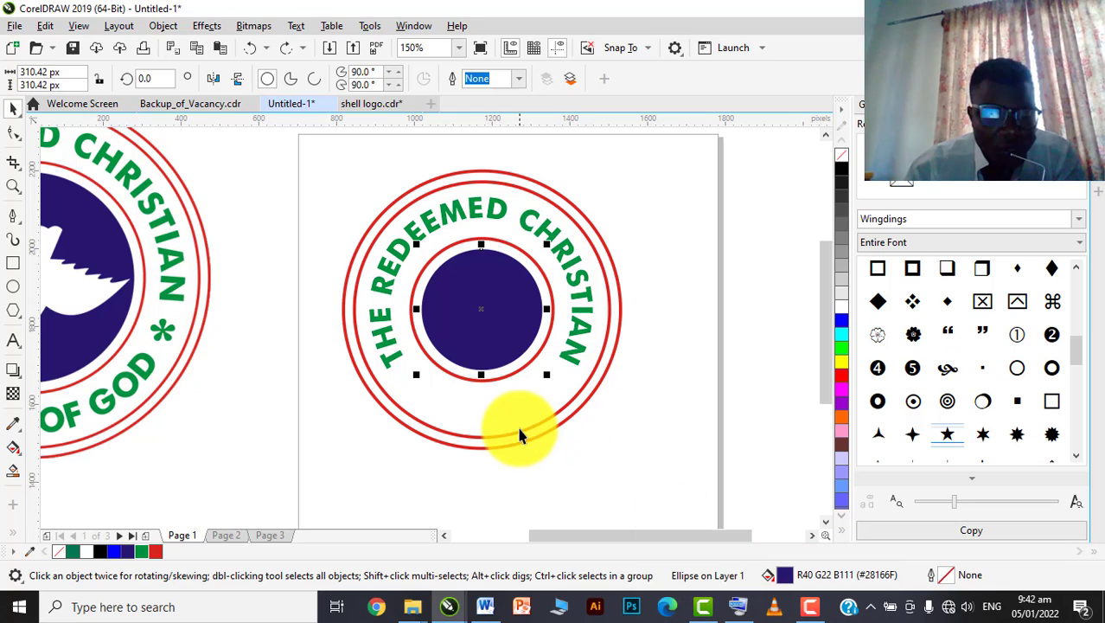
{"action": "left_click", "coordinate": [502, 380], "text": "shift"}
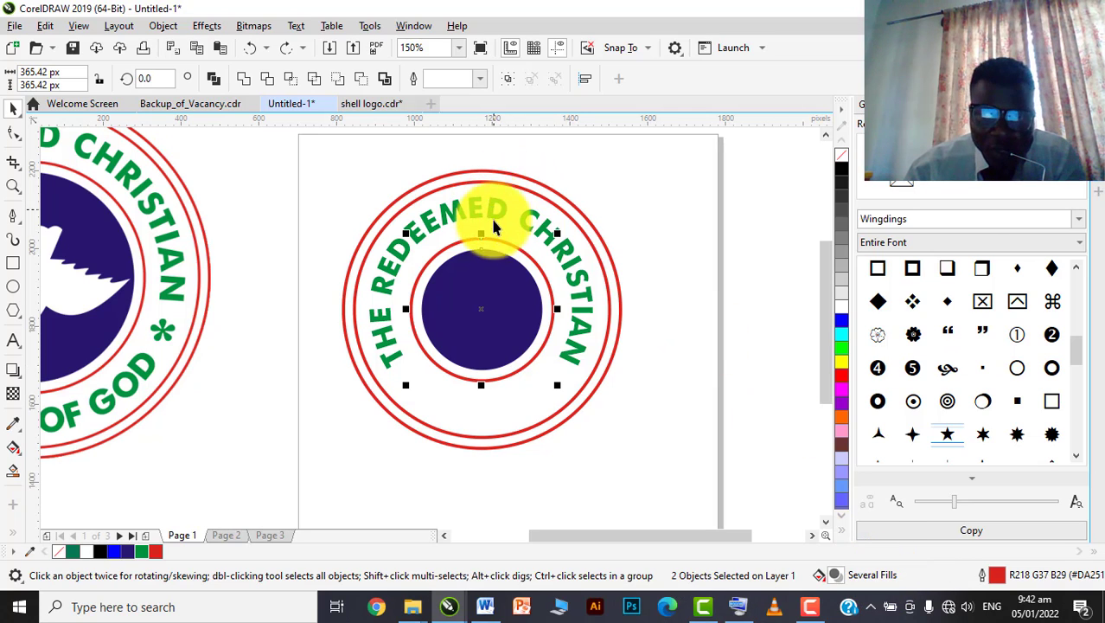
{"action": "left_click_drag", "start_coordinate": [558, 232], "coordinate": [578, 220]}
{"action": "left_click", "coordinate": [666, 225]}
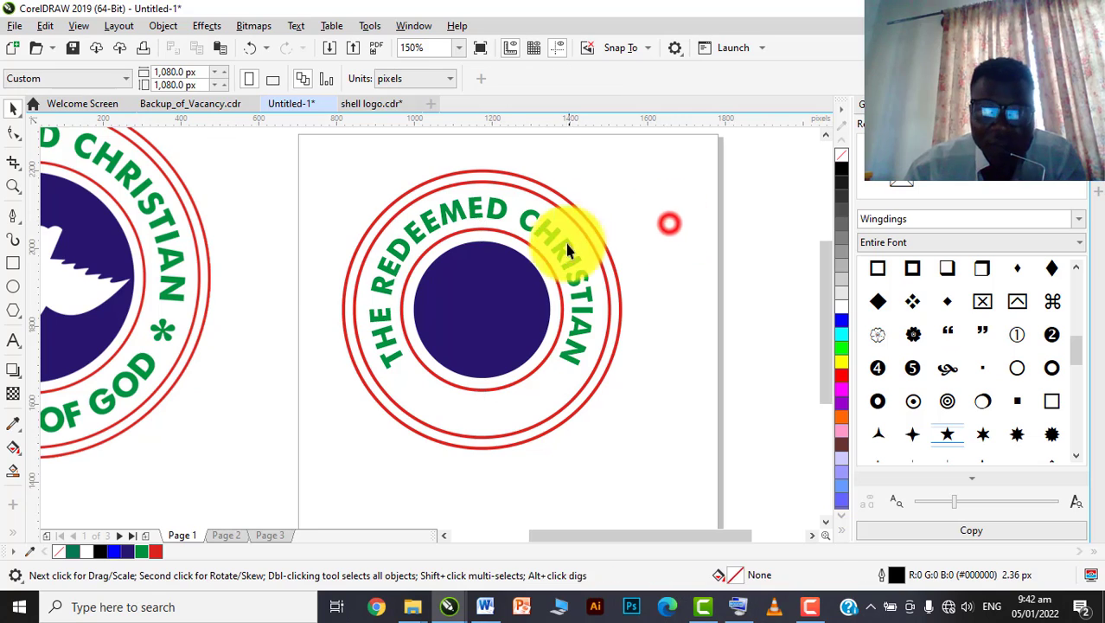
- Create an artistic text line reading "church of God" below the reference logo
{"action": "scroll", "coordinate": [566, 250], "scroll_direction": "down", "scroll_amount": 2}
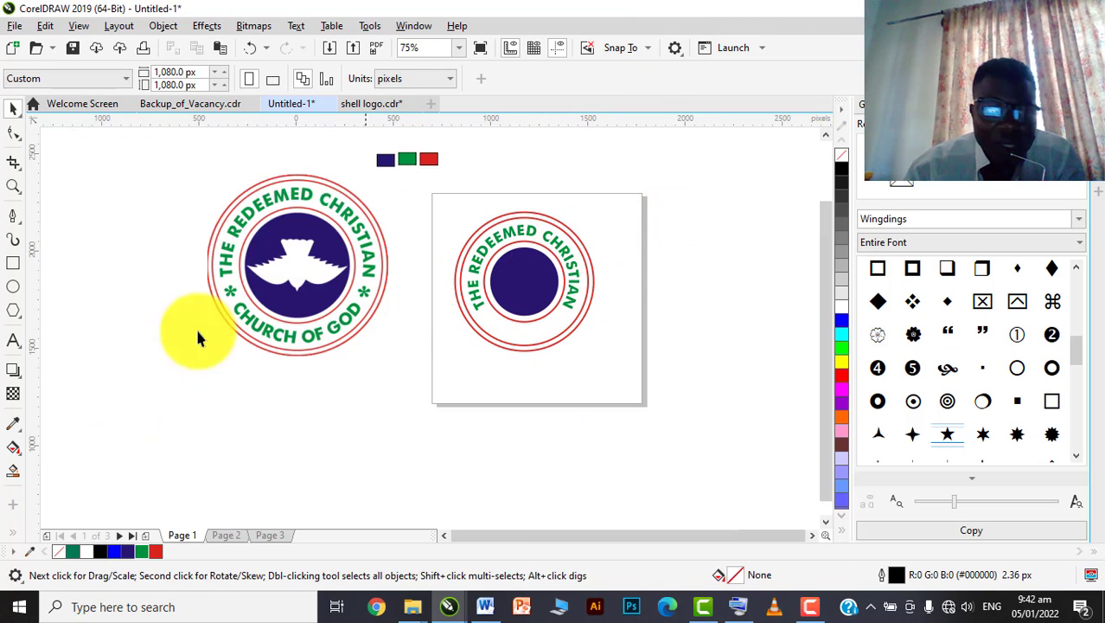
{"action": "left_click", "coordinate": [6, 337]}
{"action": "left_click", "coordinate": [333, 370]}
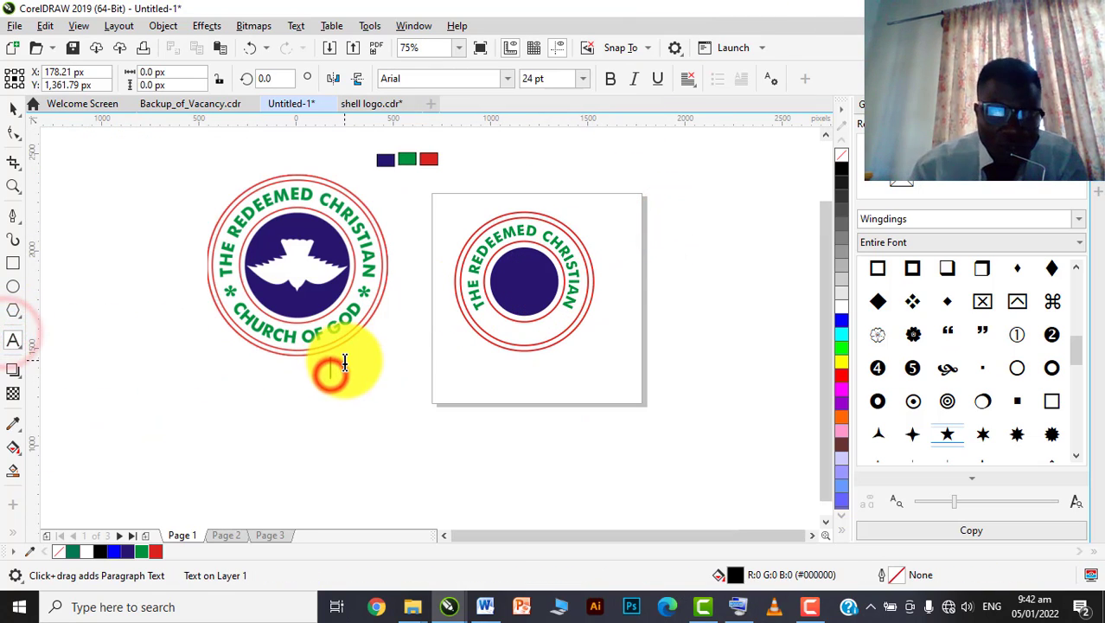
{"action": "type", "text": "chur"}
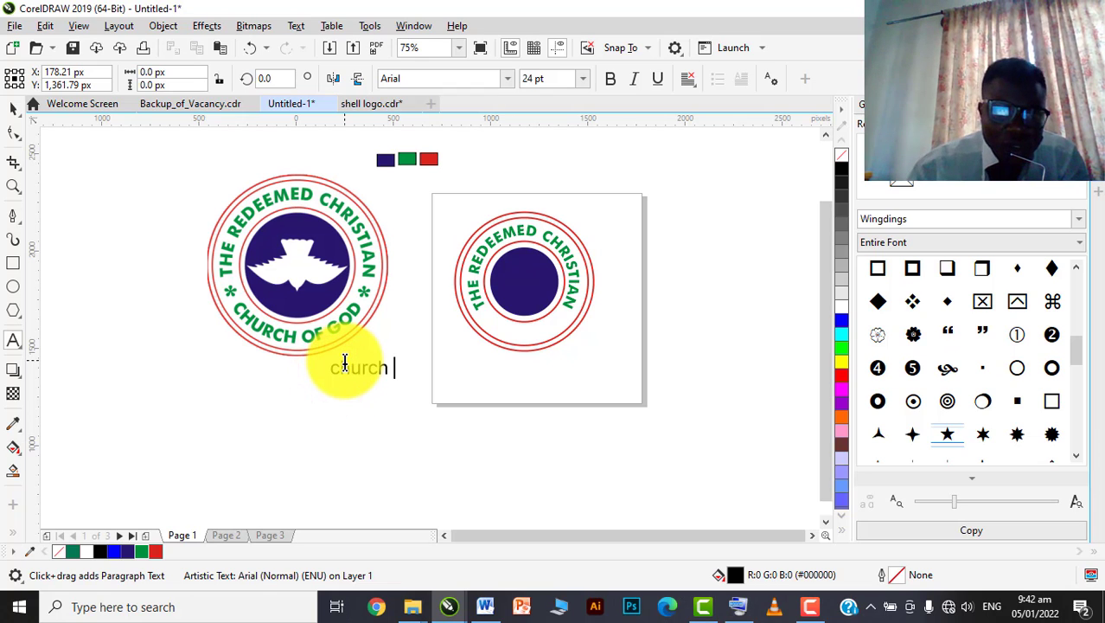
{"action": "type", "text": "ch"}
{"action": "key", "text": "Escape"}
{"action": "left_click", "coordinate": [732, 608]}
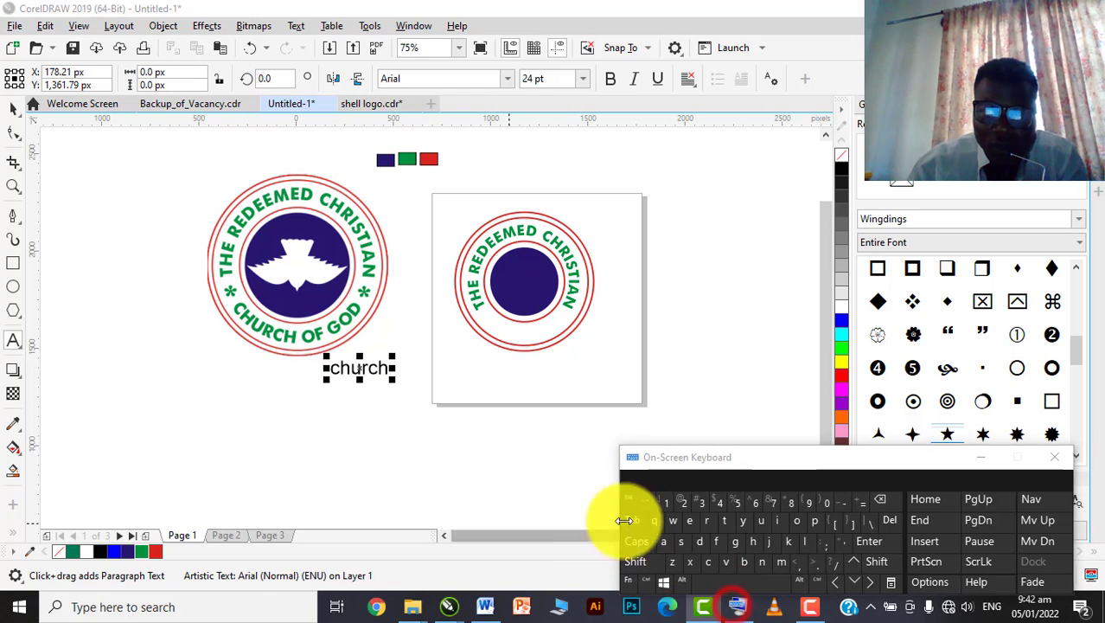
{"action": "left_click", "coordinate": [385, 369]}
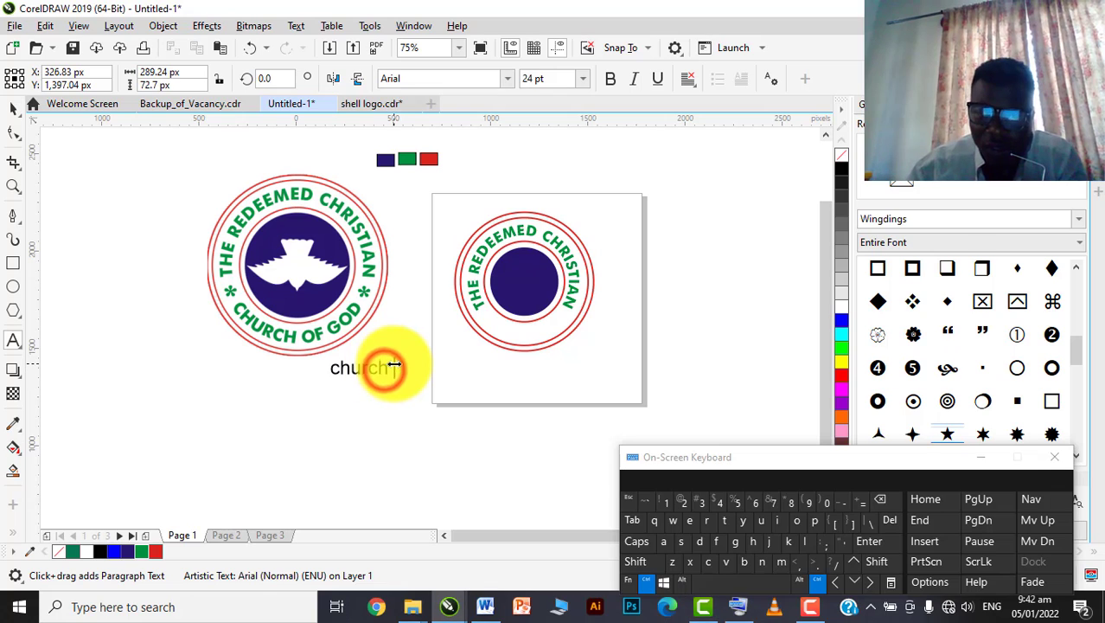
{"action": "type", "text": "of"}
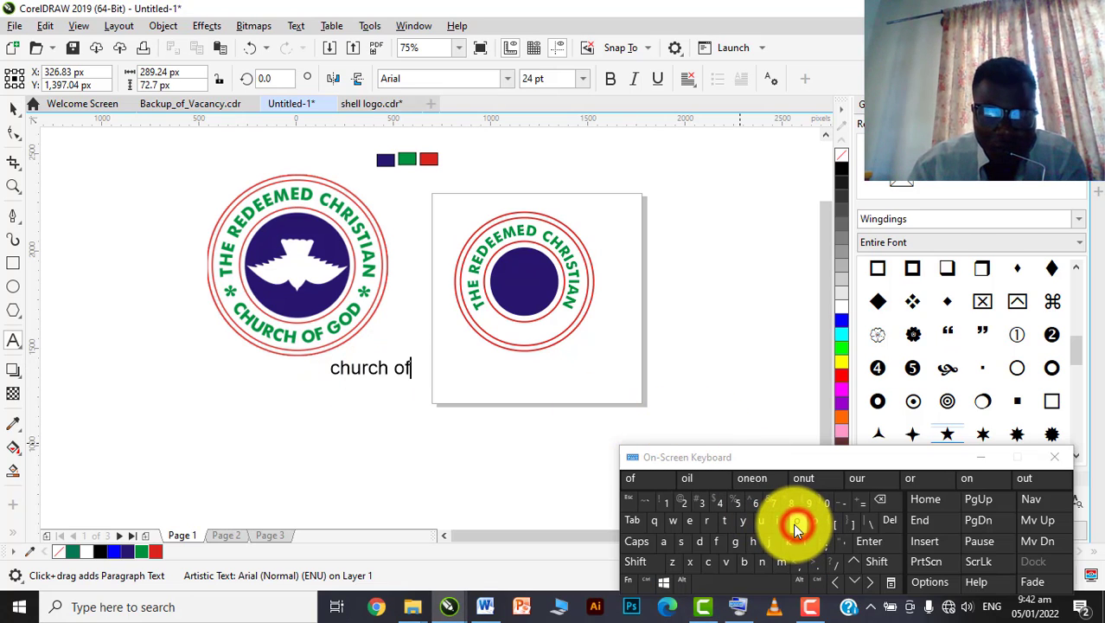
{"action": "type", "text": " Go"}
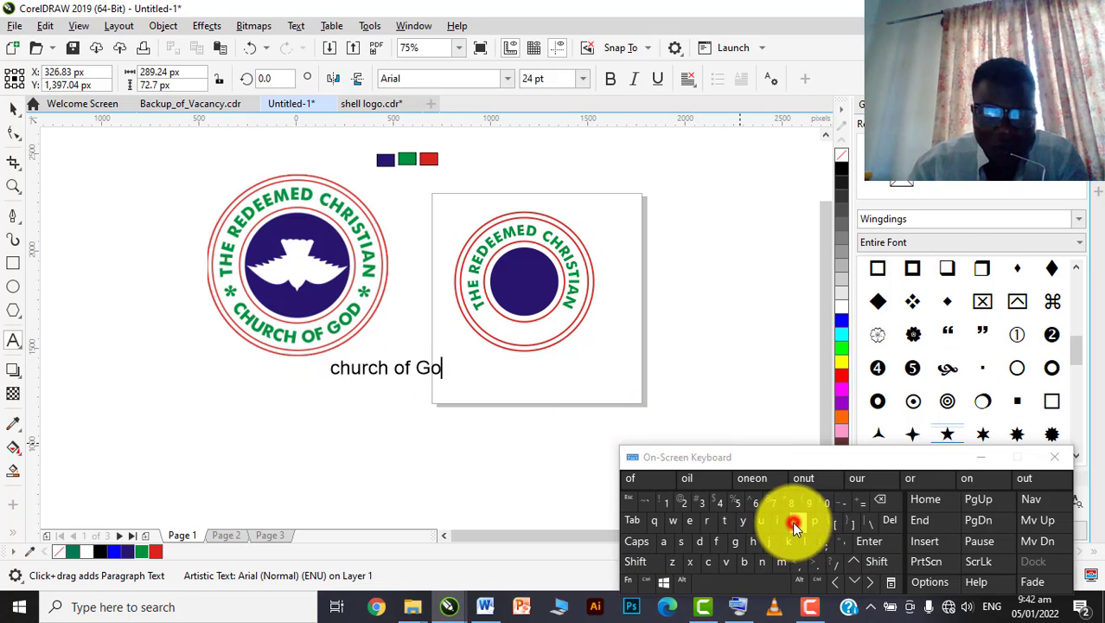
{"action": "type", "text": "d"}
- Change the case of the whole "church of God" line to UPPERCASE
{"action": "key", "text": "ctrl+a"}
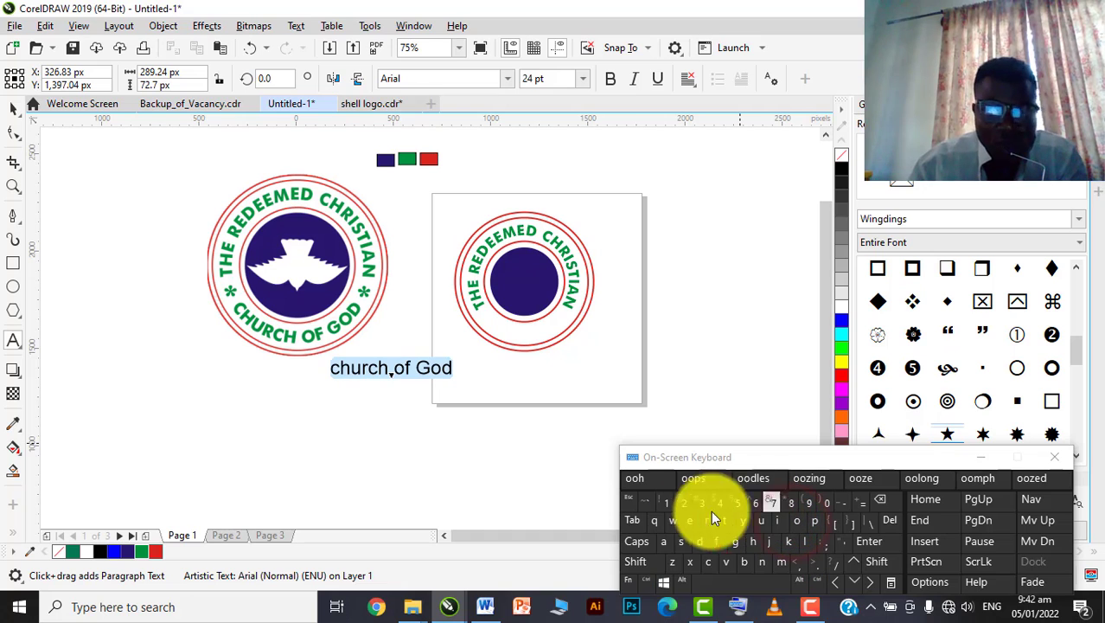
{"action": "left_click", "coordinate": [987, 460]}
{"action": "key", "text": "shift+F3"}
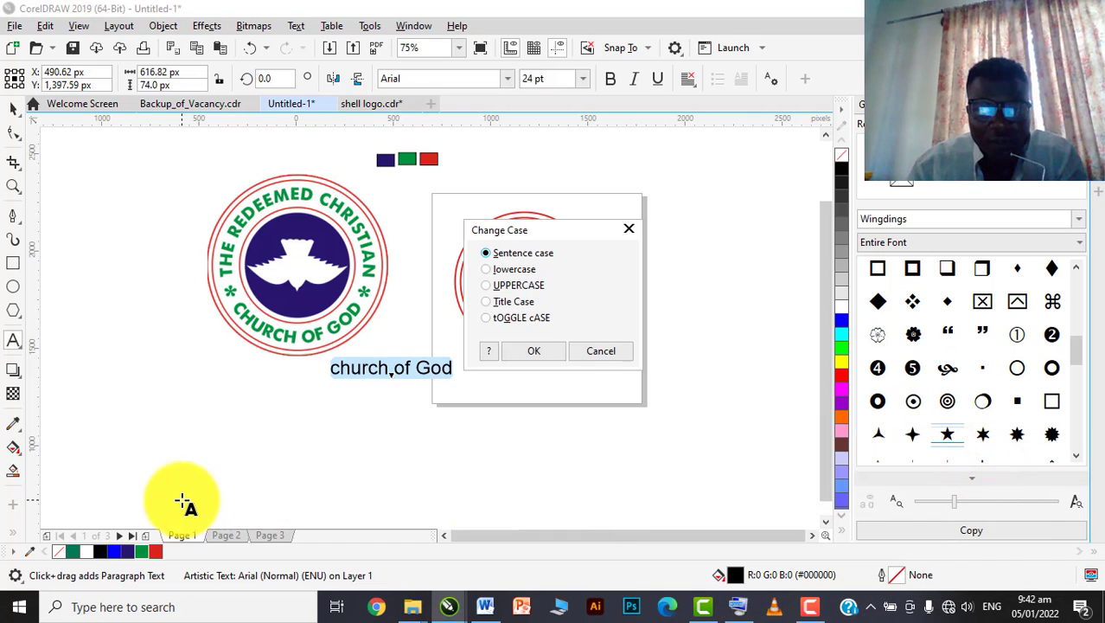
{"action": "left_click", "coordinate": [524, 289]}
{"action": "left_click", "coordinate": [522, 350]}
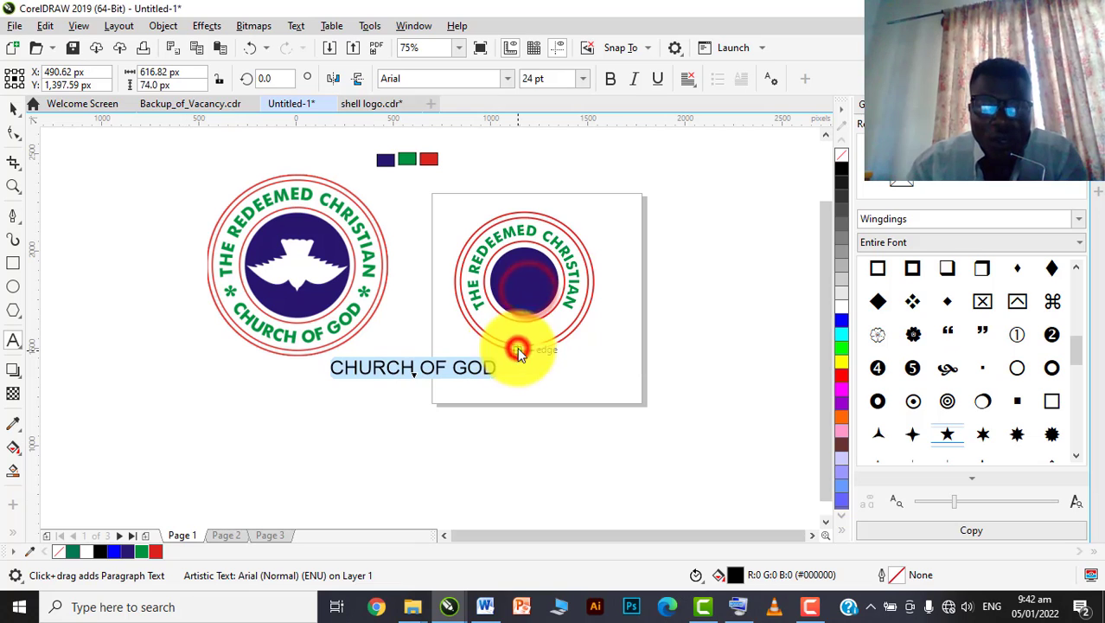
- Set the CHURCH OF GOD text's font to Futura Md BT and its size to 8 pt
{"action": "left_click", "coordinate": [16, 106]}
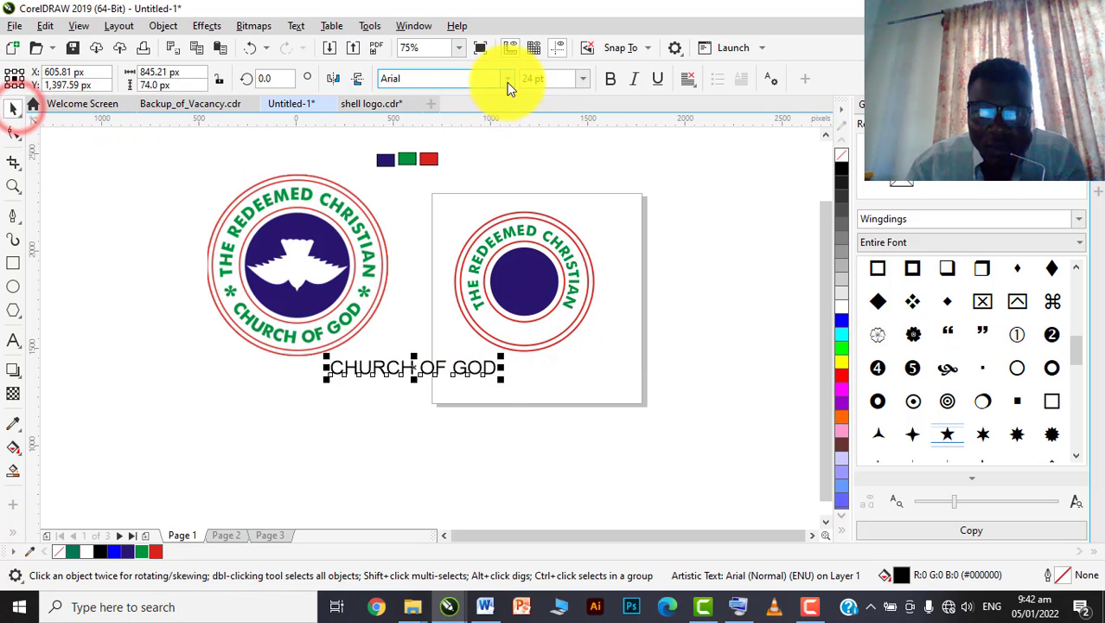
{"action": "left_click", "coordinate": [507, 79]}
{"action": "left_click", "coordinate": [463, 128]}
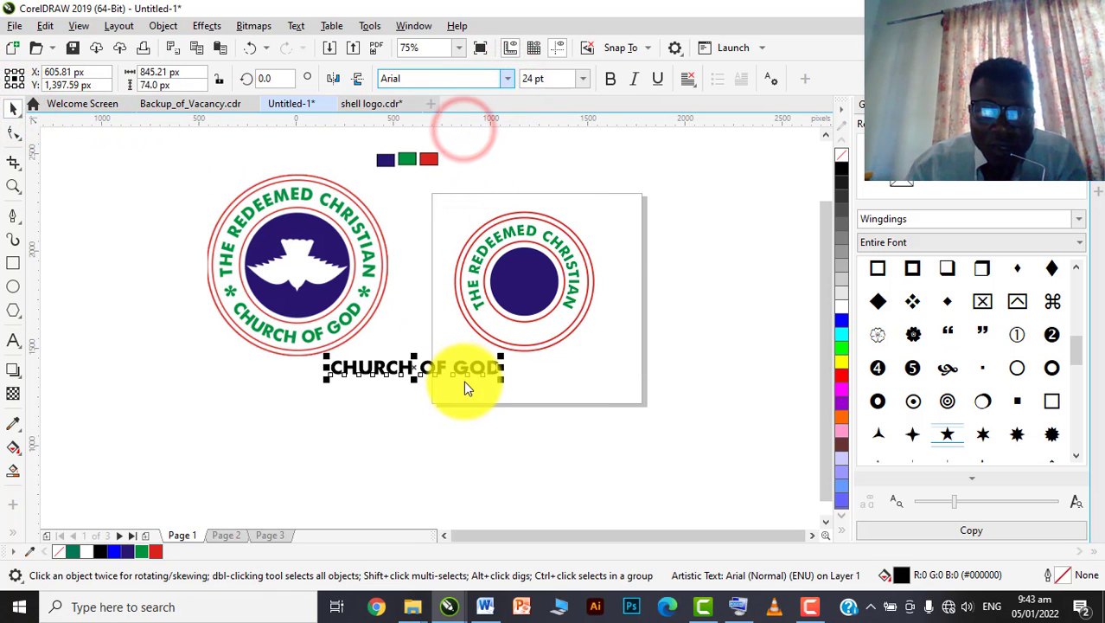
{"action": "left_click", "coordinate": [583, 79]}
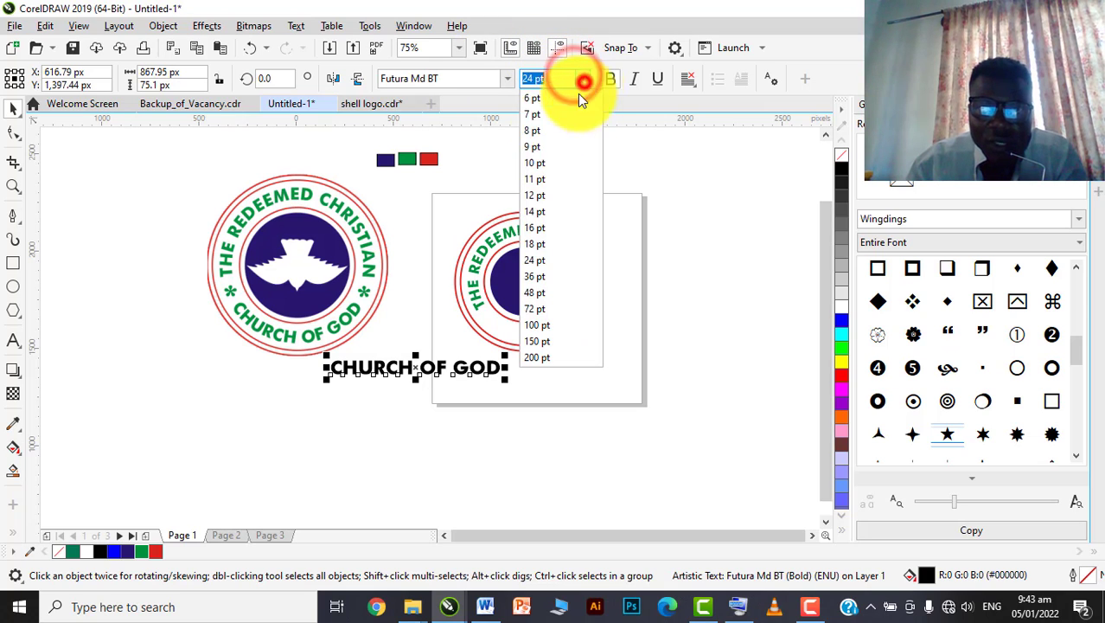
{"action": "left_click", "coordinate": [534, 131]}
- Move the CHURCH OF GOD text into the lower part of the ring and fit it to the same circular path as the upper lettering
{"action": "left_click_drag", "start_coordinate": [370, 374], "coordinate": [530, 333]}
{"action": "scroll", "coordinate": [533, 329], "scroll_direction": "up", "scroll_amount": 2}
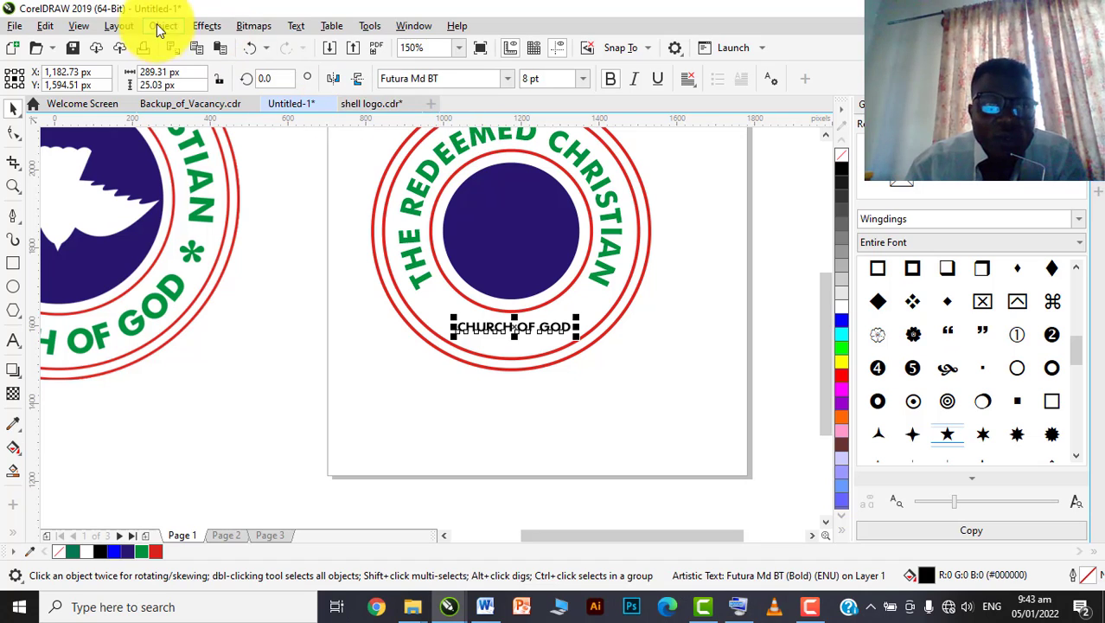
{"action": "left_click", "coordinate": [290, 26]}
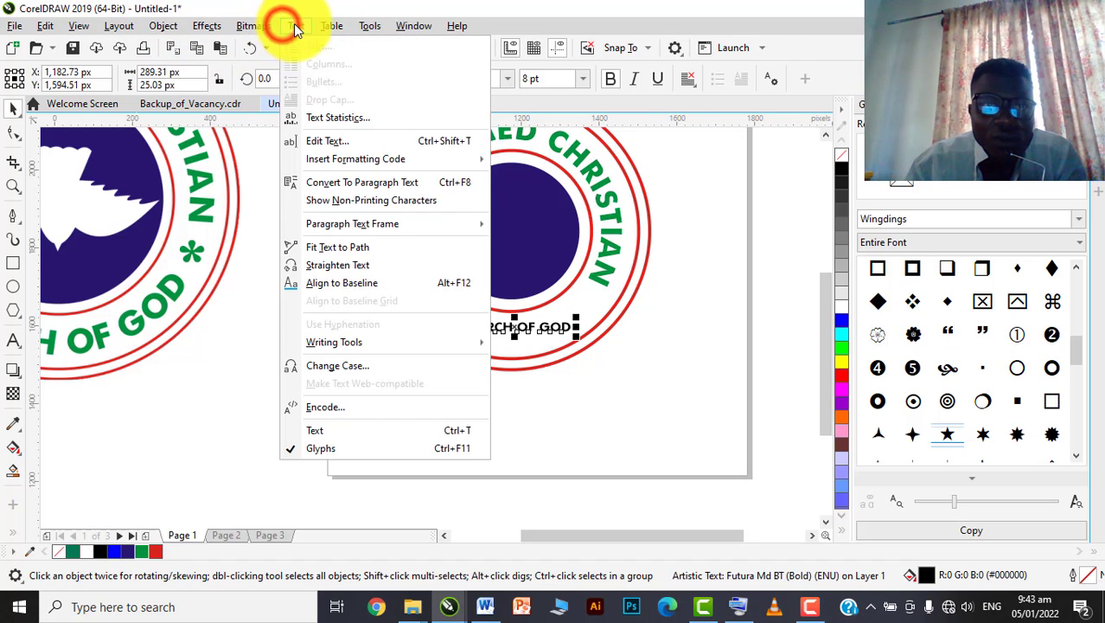
{"action": "left_click", "coordinate": [337, 250]}
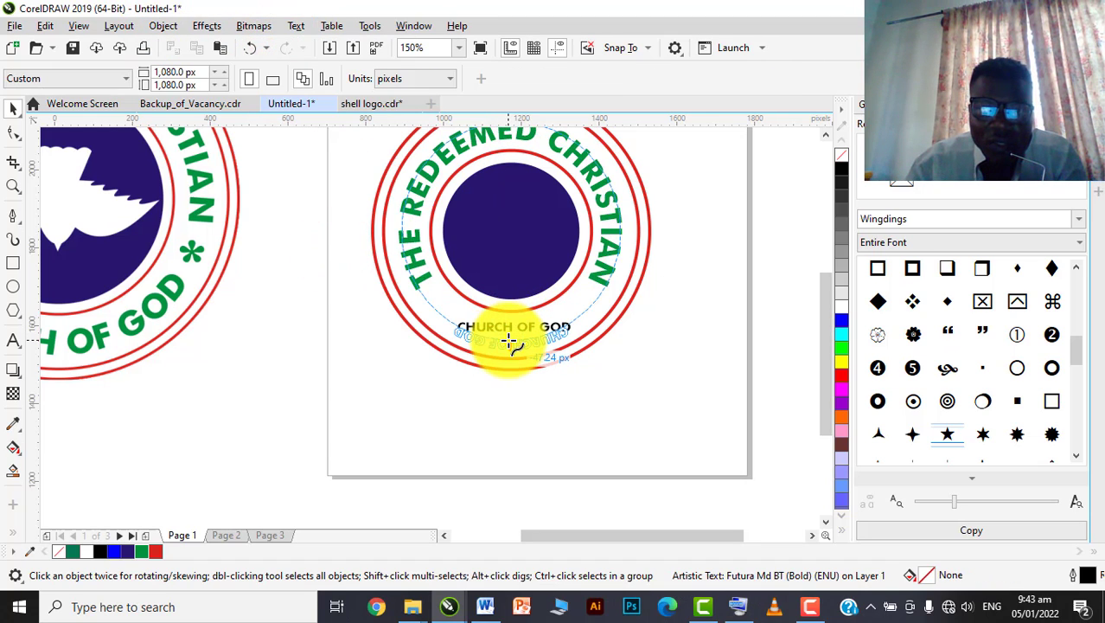
{"action": "left_click", "coordinate": [510, 335]}
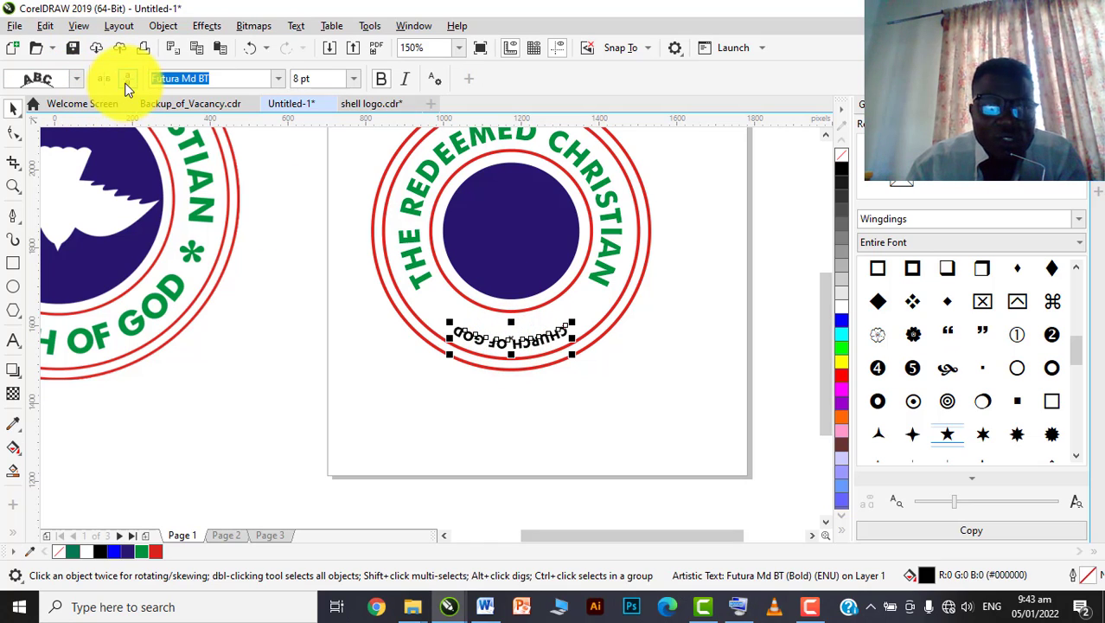
- Mirror the curved CHURCH OF GOD text horizontally and vertically so it reads upright along the bottom of the ring
{"action": "left_click", "coordinate": [127, 79]}
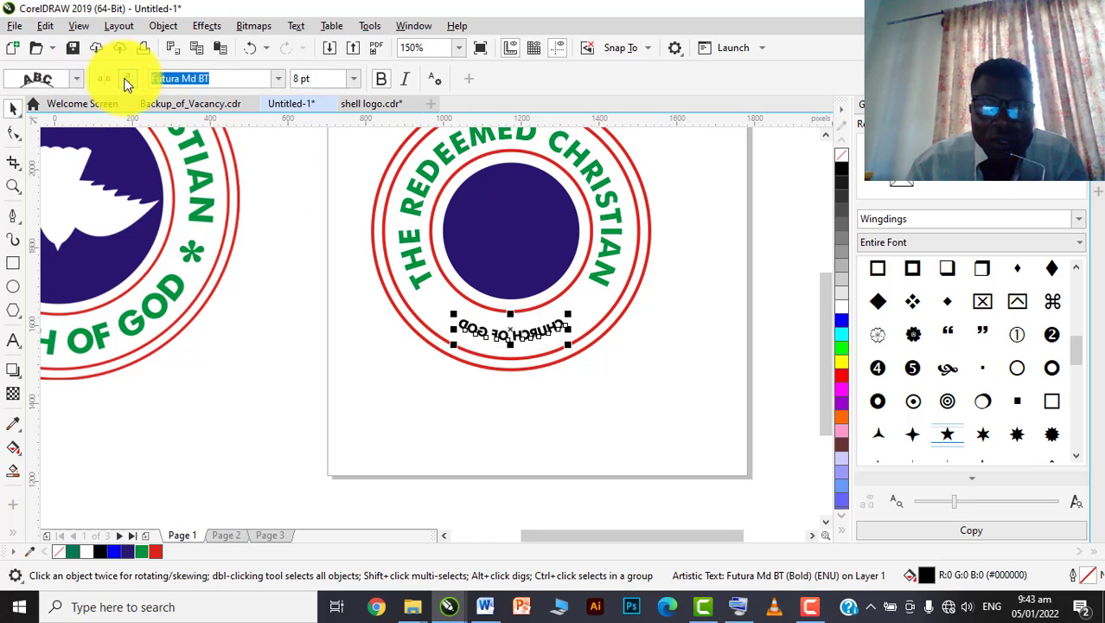
{"action": "left_click", "coordinate": [127, 79]}
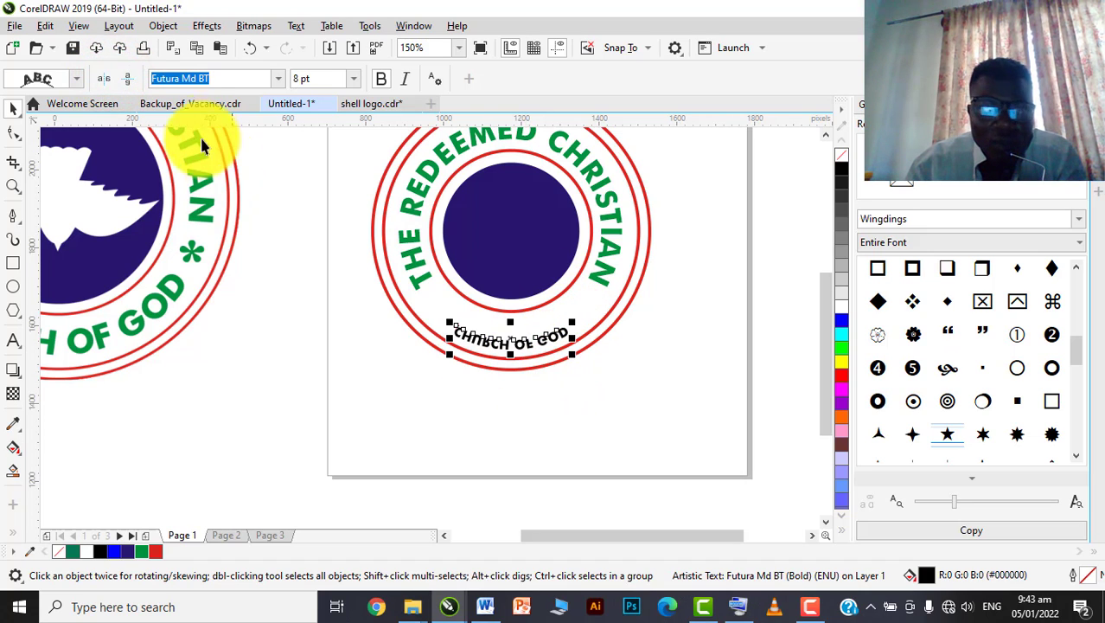
{"action": "left_click", "coordinate": [131, 81]}
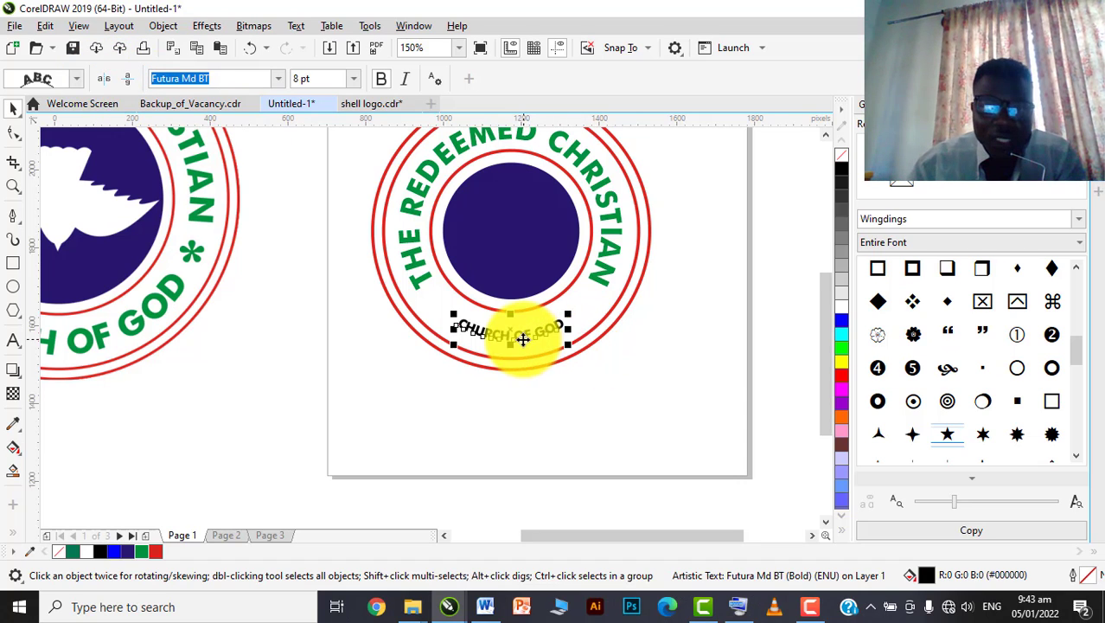
- Increase the curved CHURCH OF GOD text's font size to 9 pt and further to 12 pt
{"action": "scroll", "coordinate": [518, 333], "scroll_direction": "down", "scroll_amount": 3}
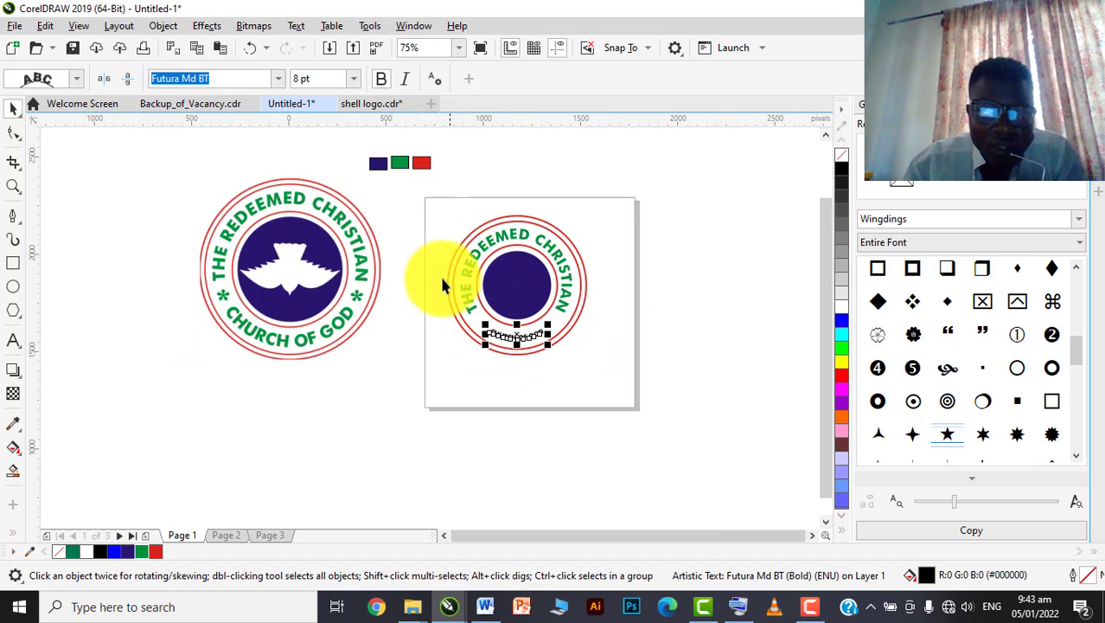
{"action": "left_click", "coordinate": [322, 78]}
{"action": "type", "text": "9"}
{"action": "key", "text": "Return"}
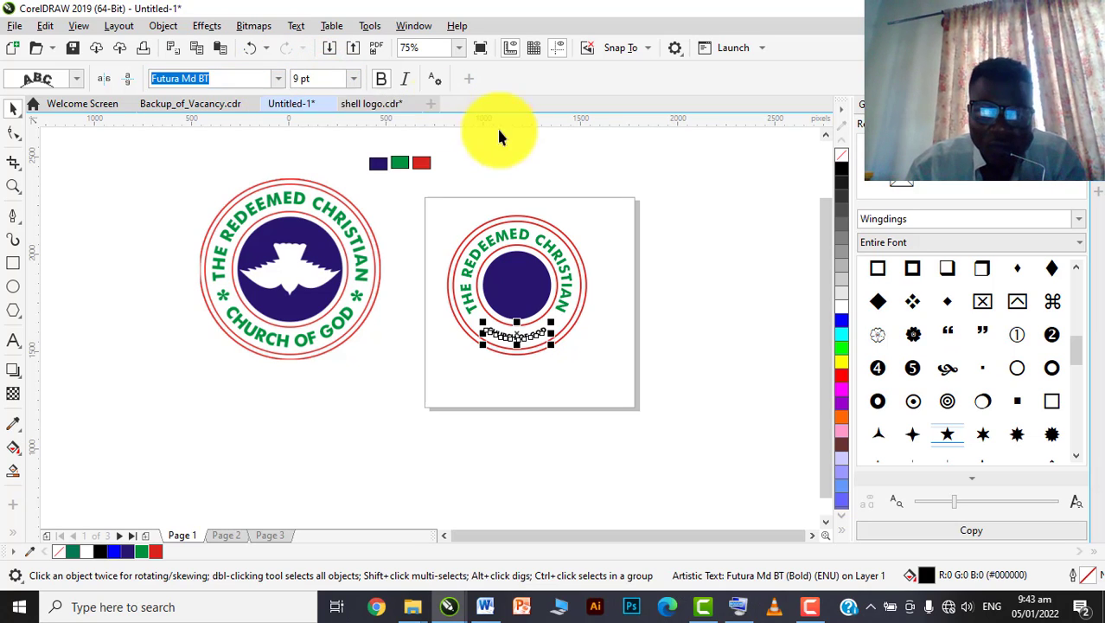
{"action": "left_click", "coordinate": [332, 78]}
{"action": "type", "text": "12"}
{"action": "key", "text": "Return"}
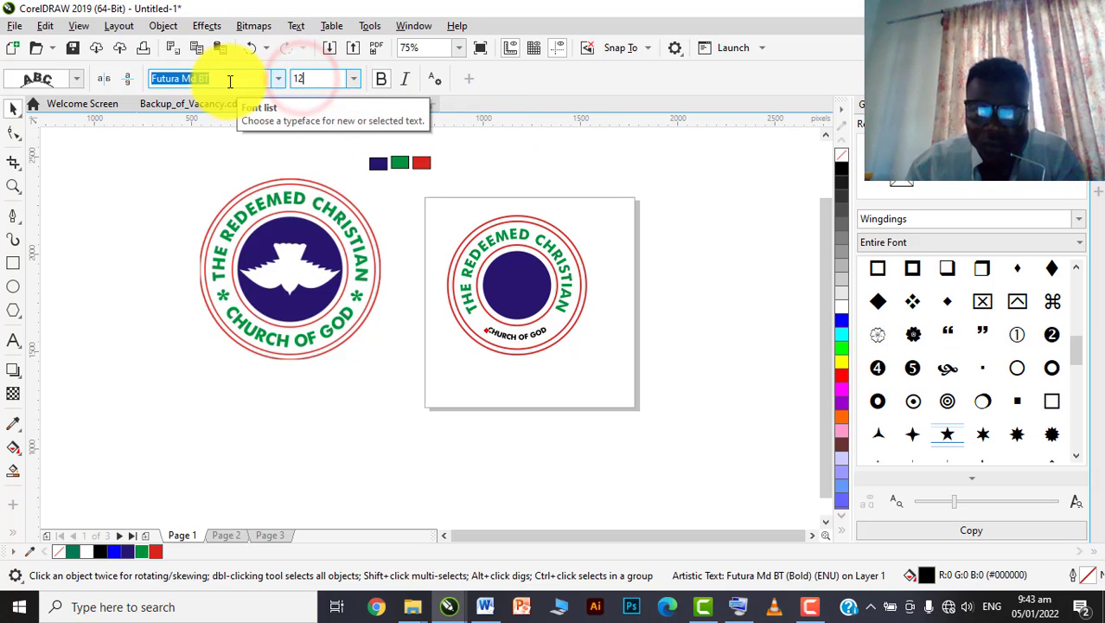
{"action": "left_click", "coordinate": [603, 377]}
- Select only the curved CHURCH OF GOD text and shift it slightly outward, midway between the inner and outer rings
{"action": "scroll", "coordinate": [558, 335], "scroll_direction": "up", "scroll_amount": 3}
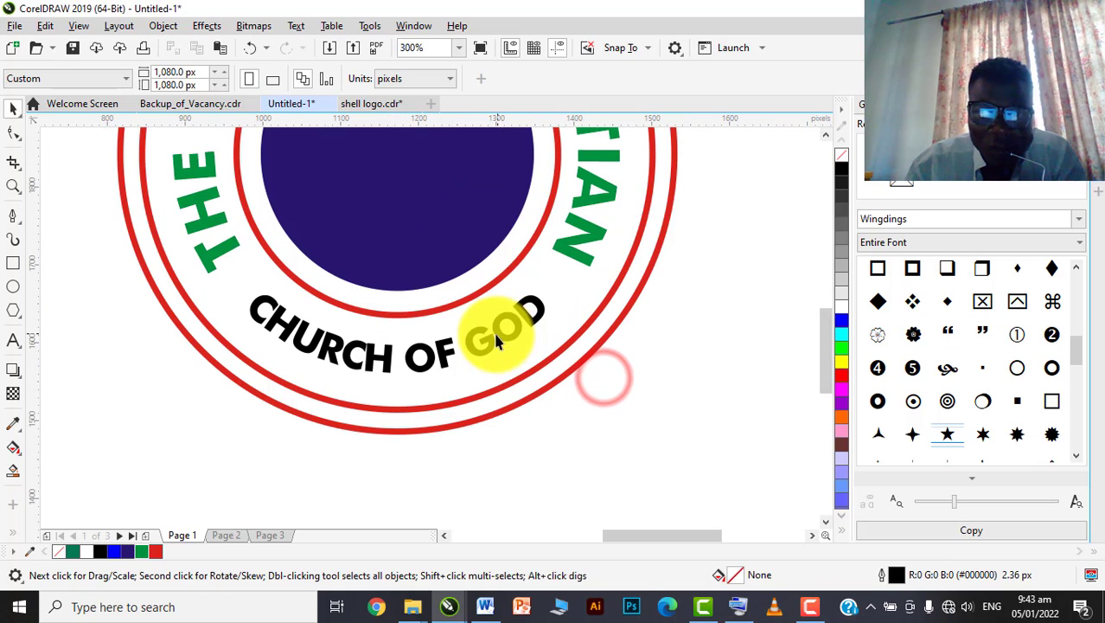
{"action": "left_click", "coordinate": [485, 344]}
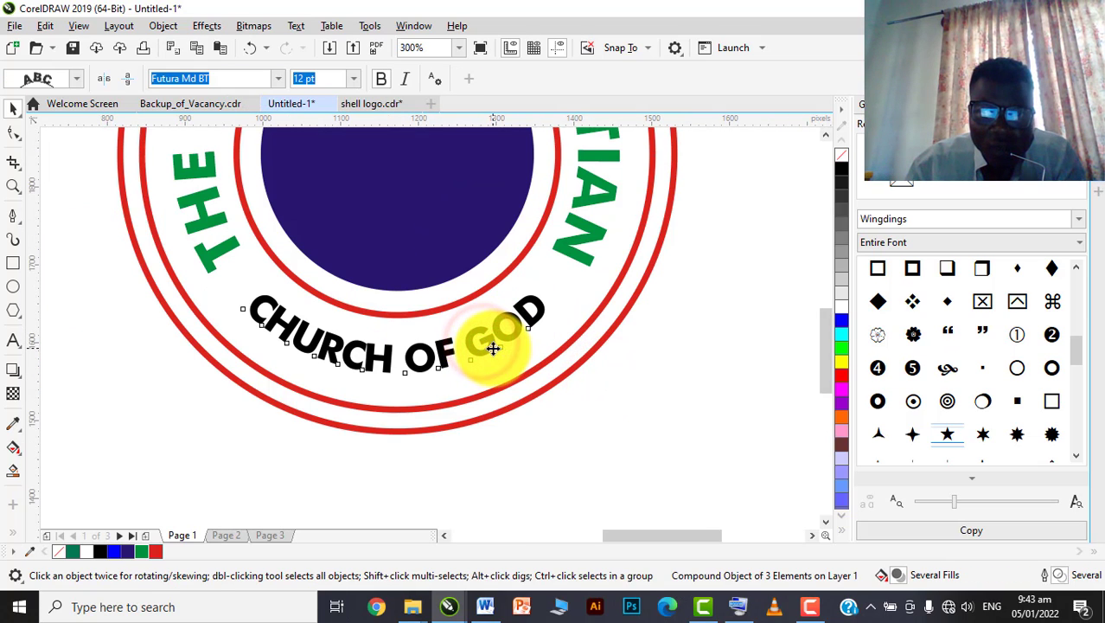
{"action": "left_click", "coordinate": [487, 348], "text": "ctrl"}
{"action": "left_click_drag", "start_coordinate": [491, 344], "coordinate": [497, 350]}
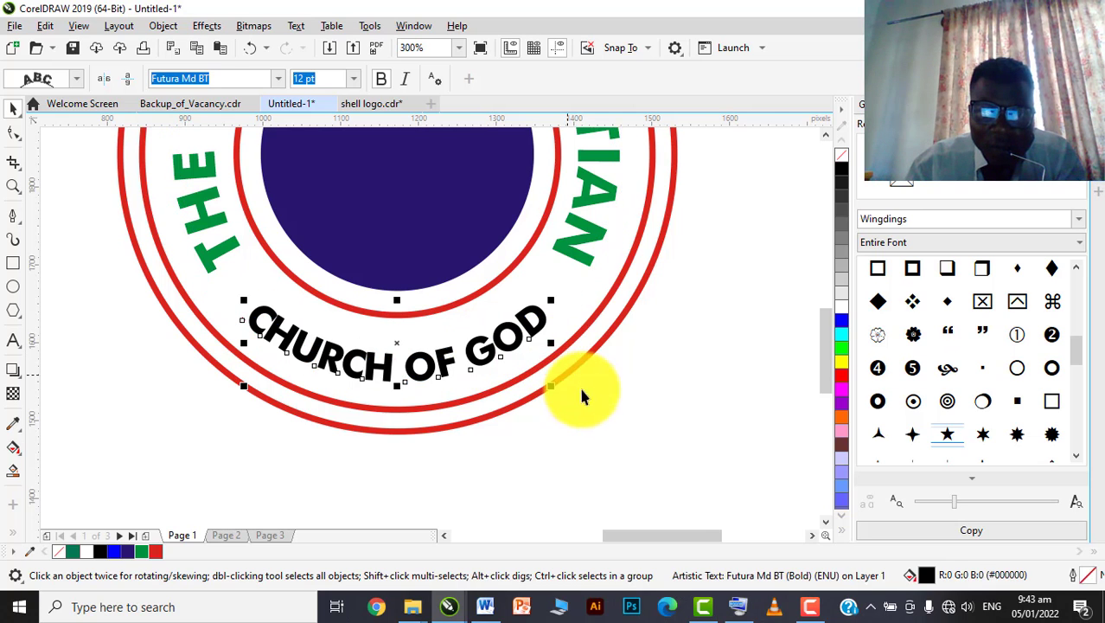
{"action": "left_click", "coordinate": [649, 409]}
- Try to fill the CHURCH OF GOD text with the logo's green and undo the fill
{"action": "scroll", "coordinate": [571, 359], "scroll_direction": "down", "scroll_amount": 4}
{"action": "left_click", "coordinate": [542, 363]}
{"action": "scroll", "coordinate": [542, 363], "scroll_direction": "up", "scroll_amount": 2}
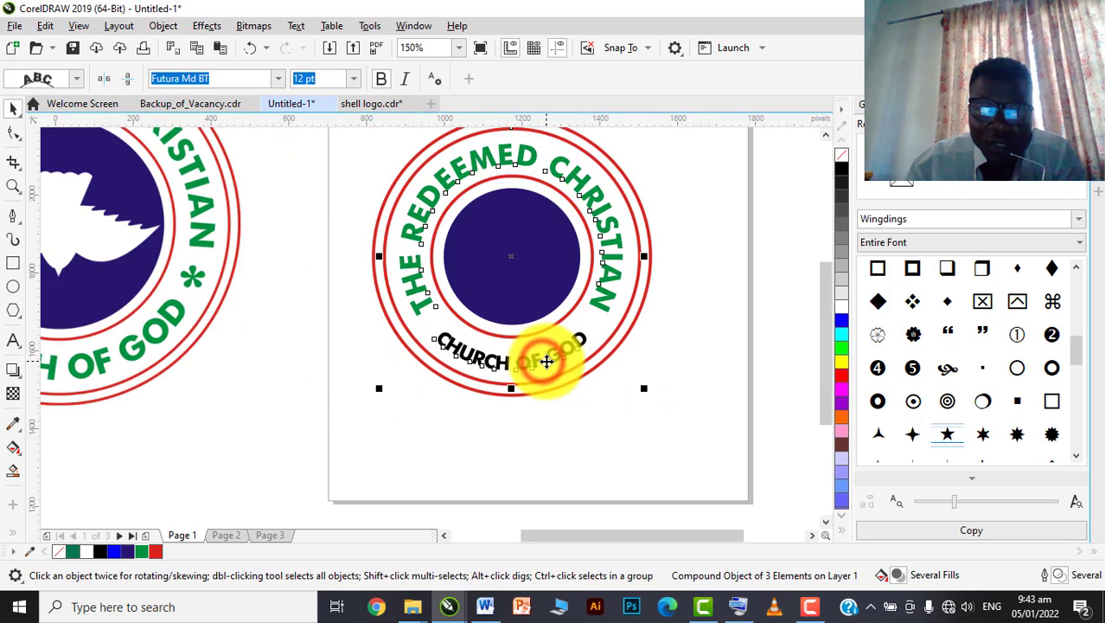
{"action": "left_click", "coordinate": [544, 362], "text": "ctrl"}
{"action": "left_click", "coordinate": [144, 554]}
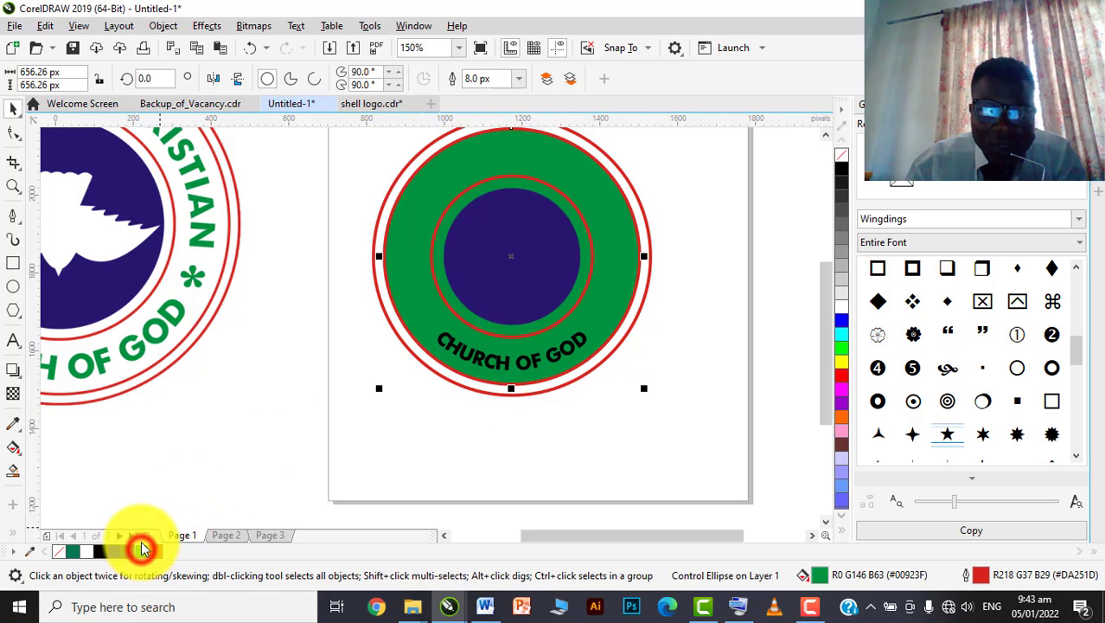
{"action": "key", "text": "ctrl+z"}
{"action": "left_click", "coordinate": [228, 421]}
- Select only the curved CHURCH OF GOD text and fill it with the logo's green, R0 G146 B63
{"action": "scroll", "coordinate": [564, 339], "scroll_direction": "up", "scroll_amount": 2}
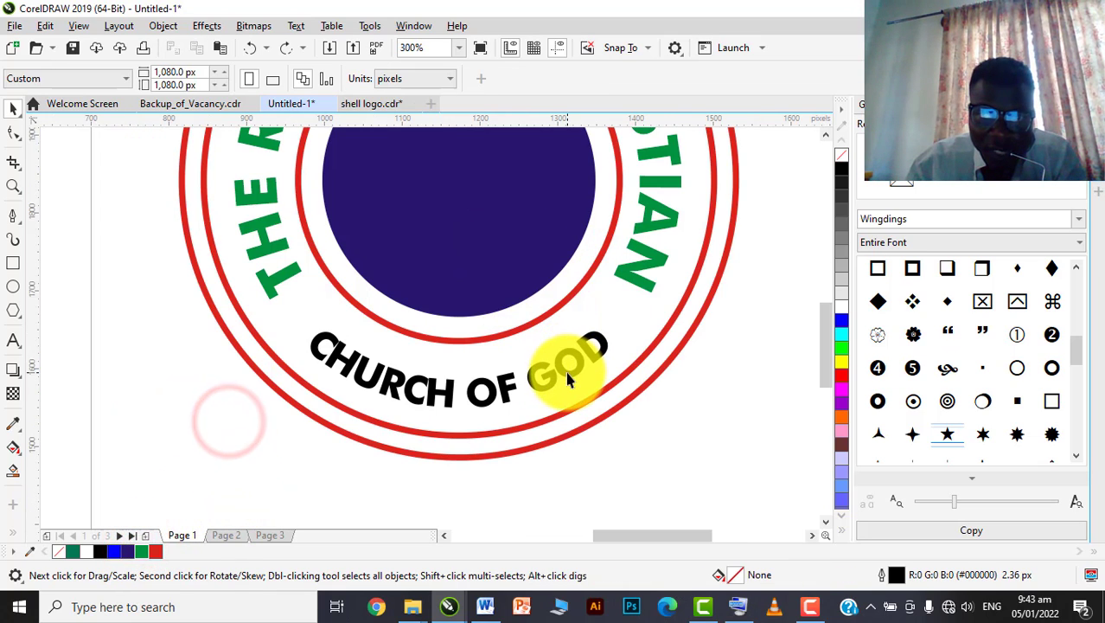
{"action": "left_click", "coordinate": [570, 374]}
{"action": "left_click", "coordinate": [570, 374], "text": "ctrl"}
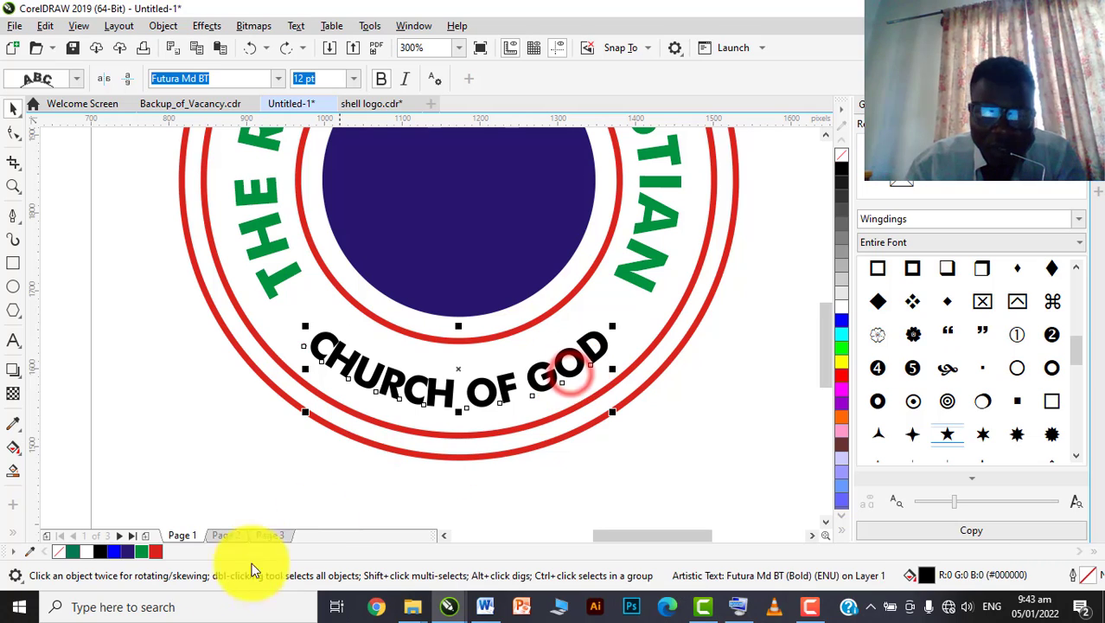
{"action": "scroll", "coordinate": [510, 336], "scroll_direction": "down", "scroll_amount": 2}
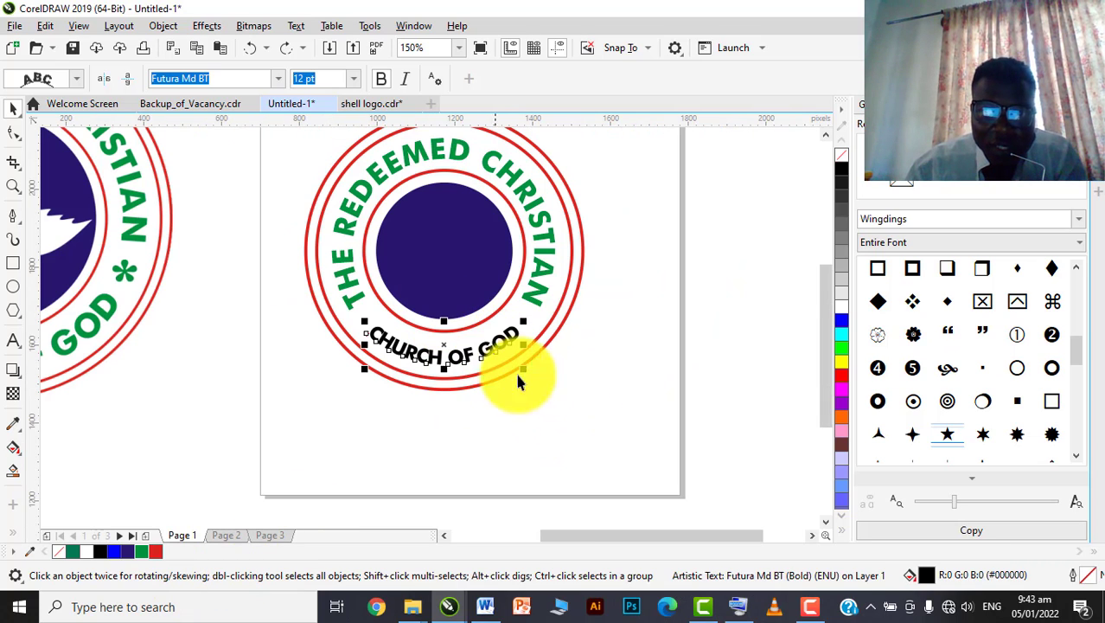
{"action": "scroll", "coordinate": [442, 355], "scroll_direction": "up", "scroll_amount": 2}
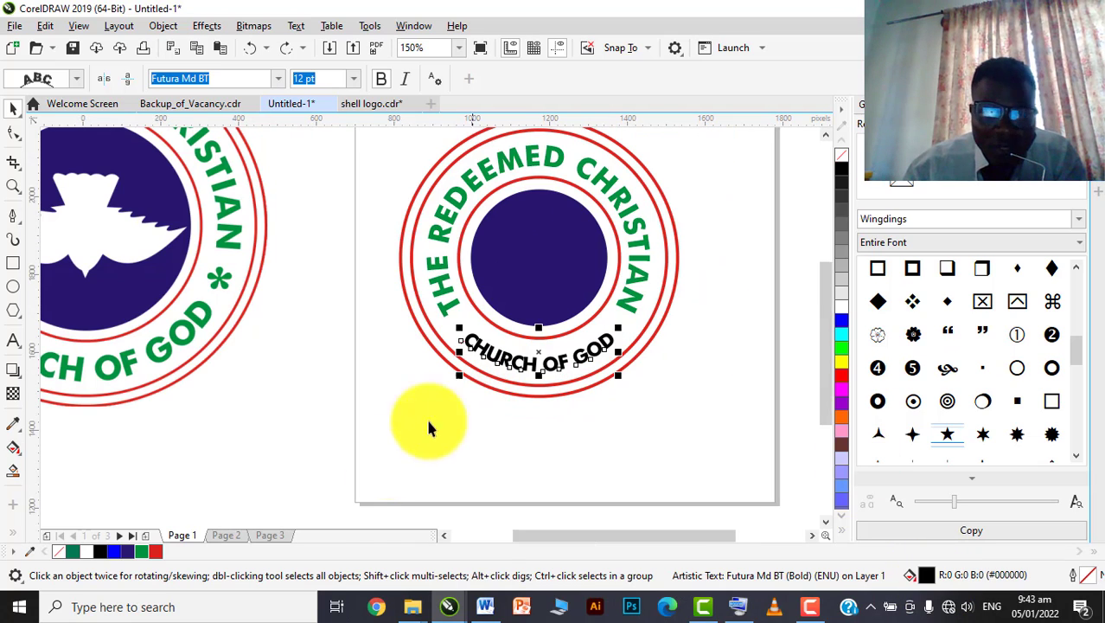
{"action": "scroll", "coordinate": [627, 379], "scroll_direction": "down", "scroll_amount": 1}
{"action": "left_click", "coordinate": [146, 554]}
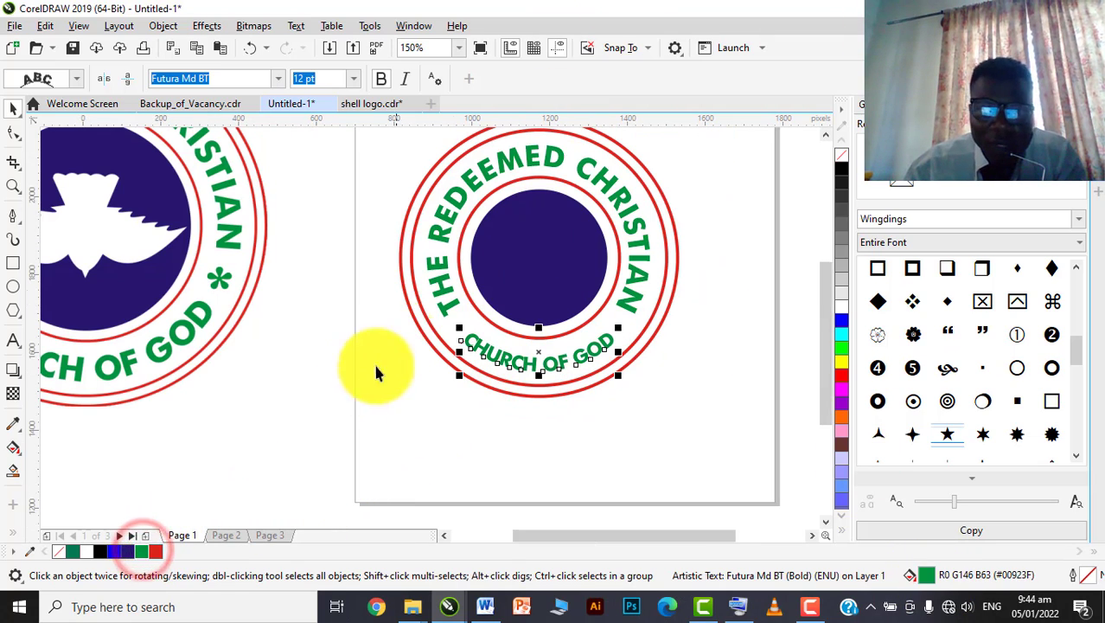
{"action": "left_click", "coordinate": [348, 373]}
{"action": "scroll", "coordinate": [391, 345], "scroll_direction": "down", "scroll_amount": 1}
{"action": "scroll", "coordinate": [318, 319], "scroll_direction": "up", "scroll_amount": 1}
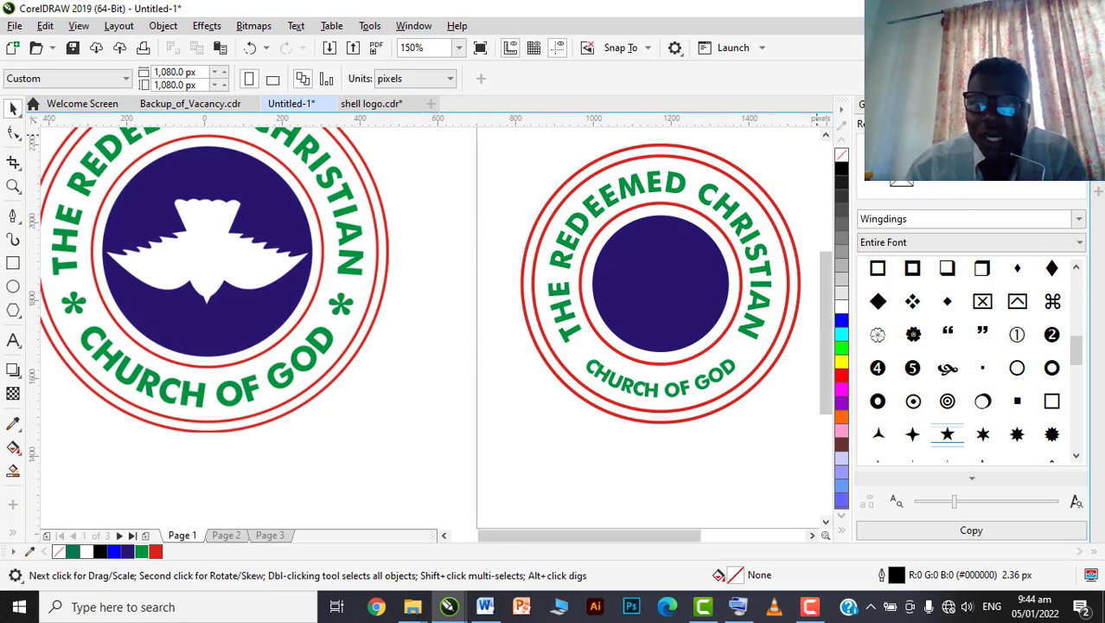
- Hide the Glyphs docker and bring it back into view
{"action": "left_click", "coordinate": [1081, 104]}
{"action": "left_click", "coordinate": [370, 25]}
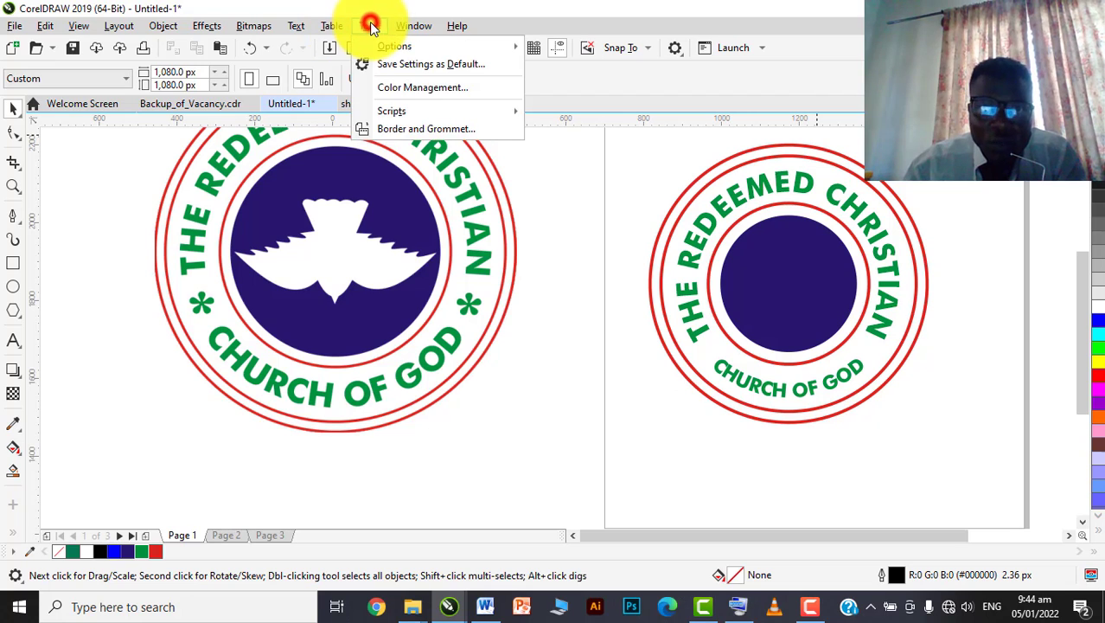
{"action": "mouse_move", "coordinate": [408, 29]}
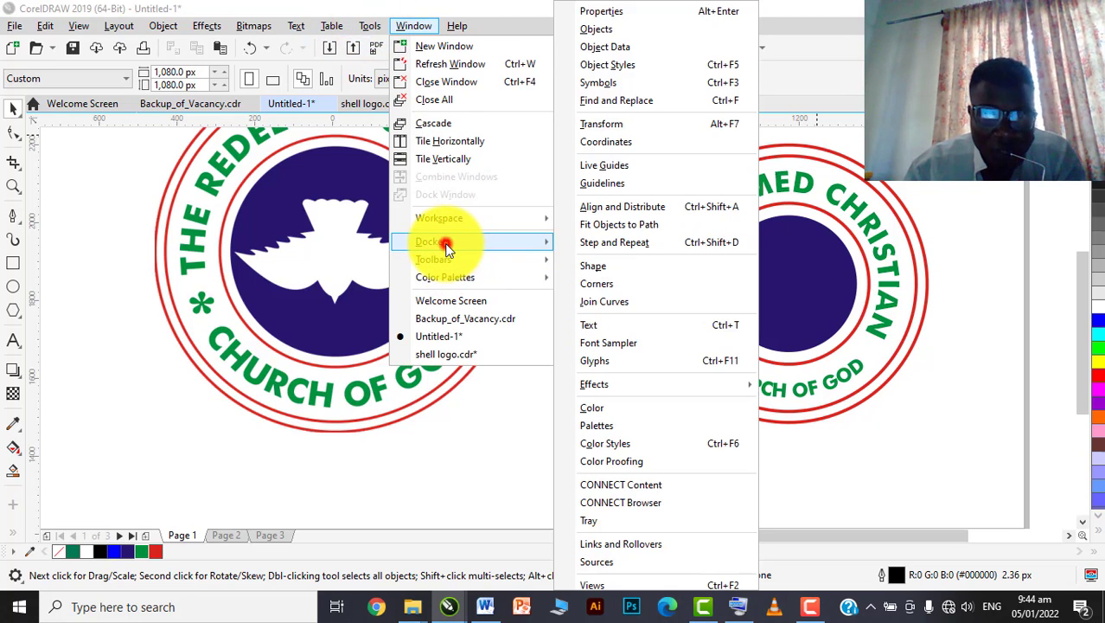
{"action": "left_click", "coordinate": [435, 242]}
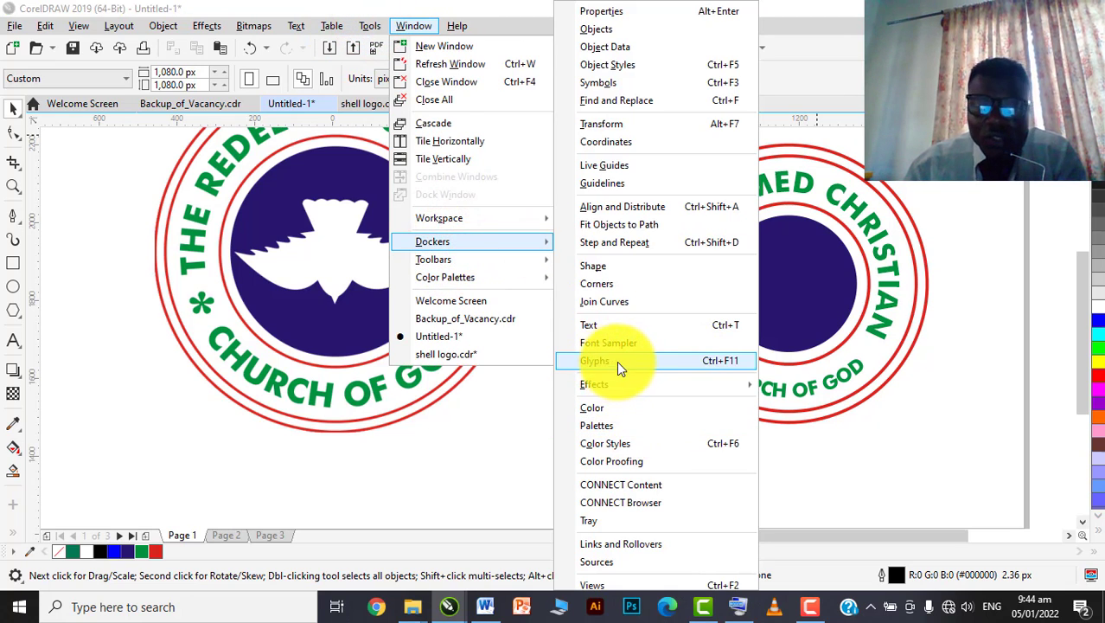
{"action": "left_click", "coordinate": [452, 426]}
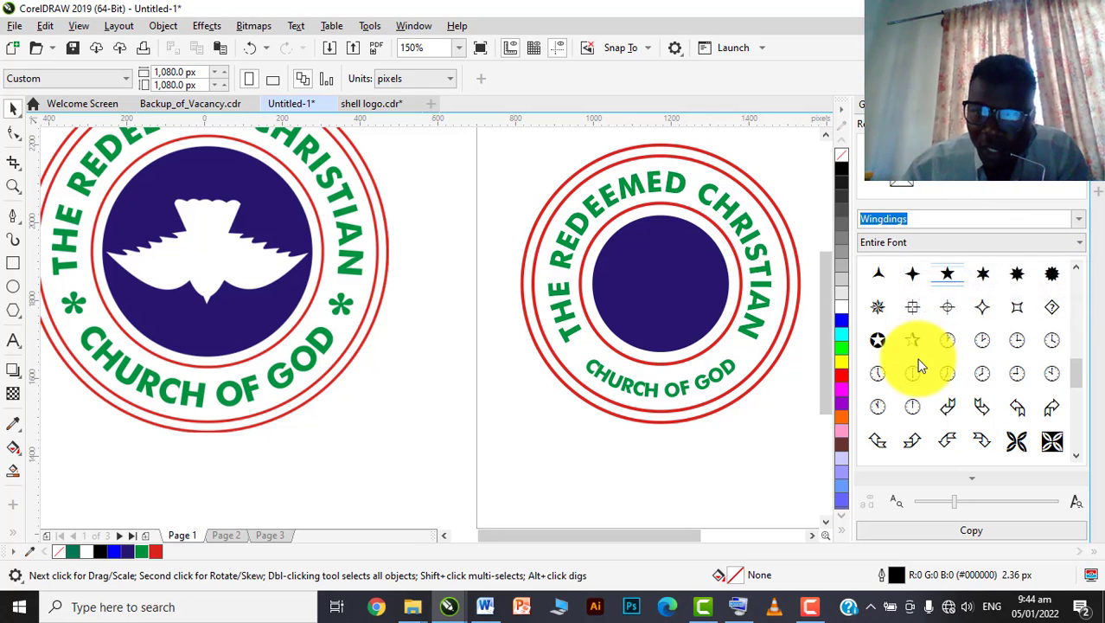
- Look through the Wingdings glyphs for an asterisk matching the one in the reference logo
{"action": "scroll", "coordinate": [921, 365], "scroll_direction": "down", "scroll_amount": 4}
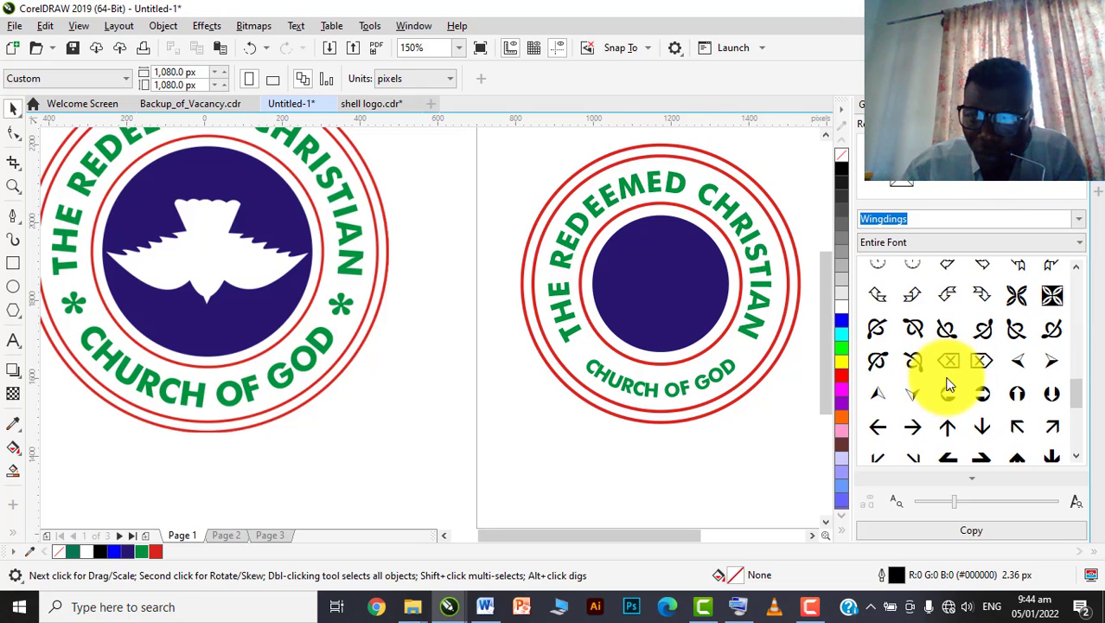
{"action": "scroll", "coordinate": [947, 378], "scroll_direction": "down", "scroll_amount": 1}
{"action": "scroll", "coordinate": [948, 387], "scroll_direction": "down", "scroll_amount": 5}
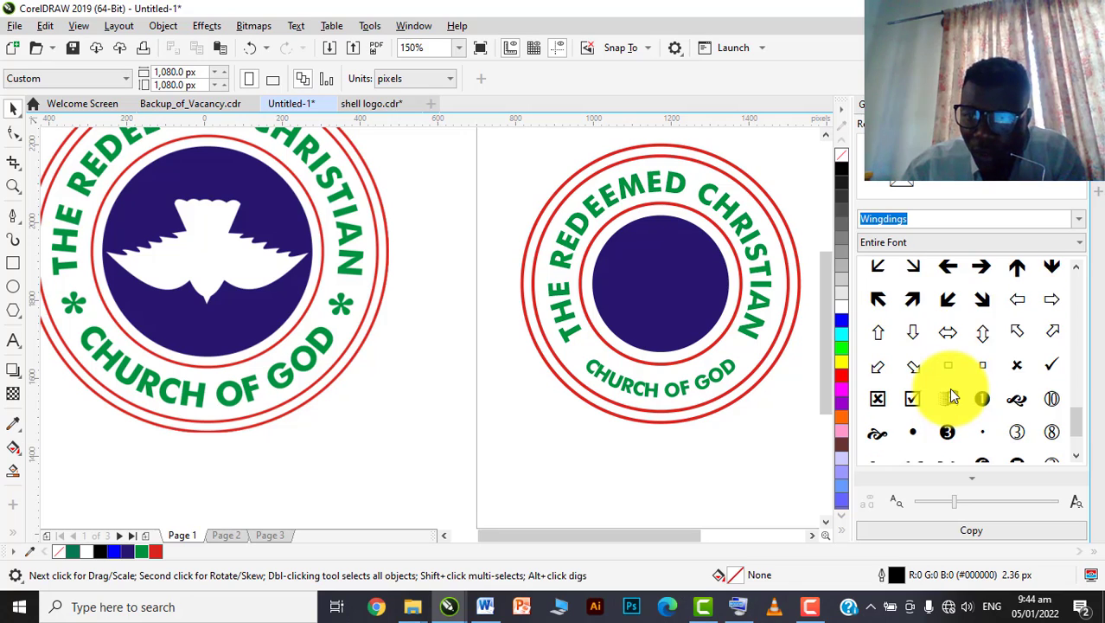
{"action": "scroll", "coordinate": [1016, 380], "scroll_direction": "down", "scroll_amount": 1}
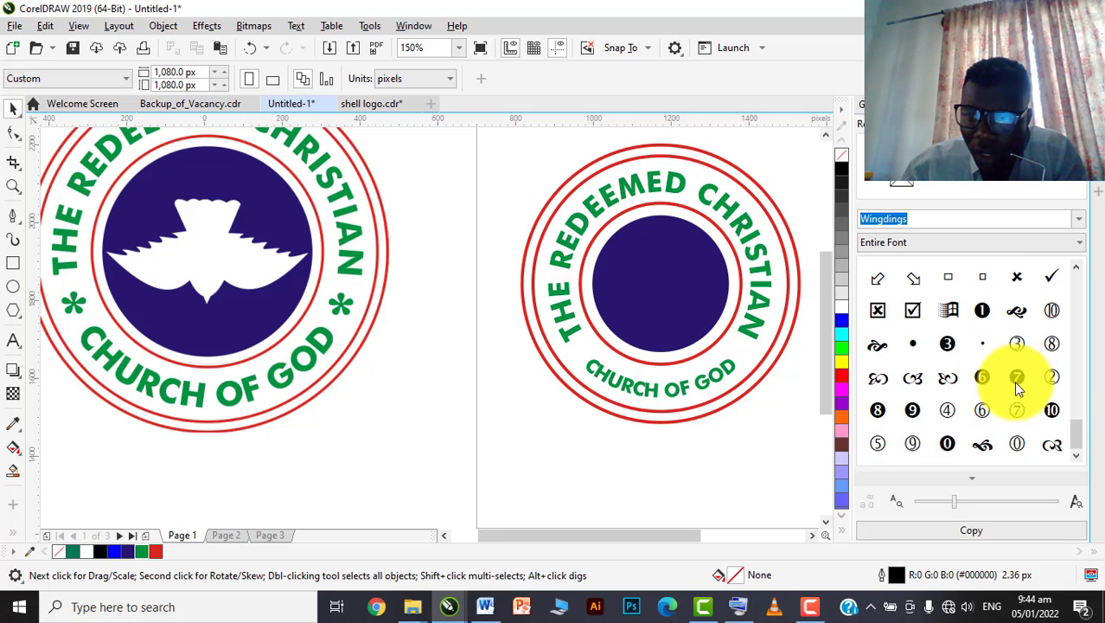
{"action": "scroll", "coordinate": [1017, 384], "scroll_direction": "up", "scroll_amount": 10}
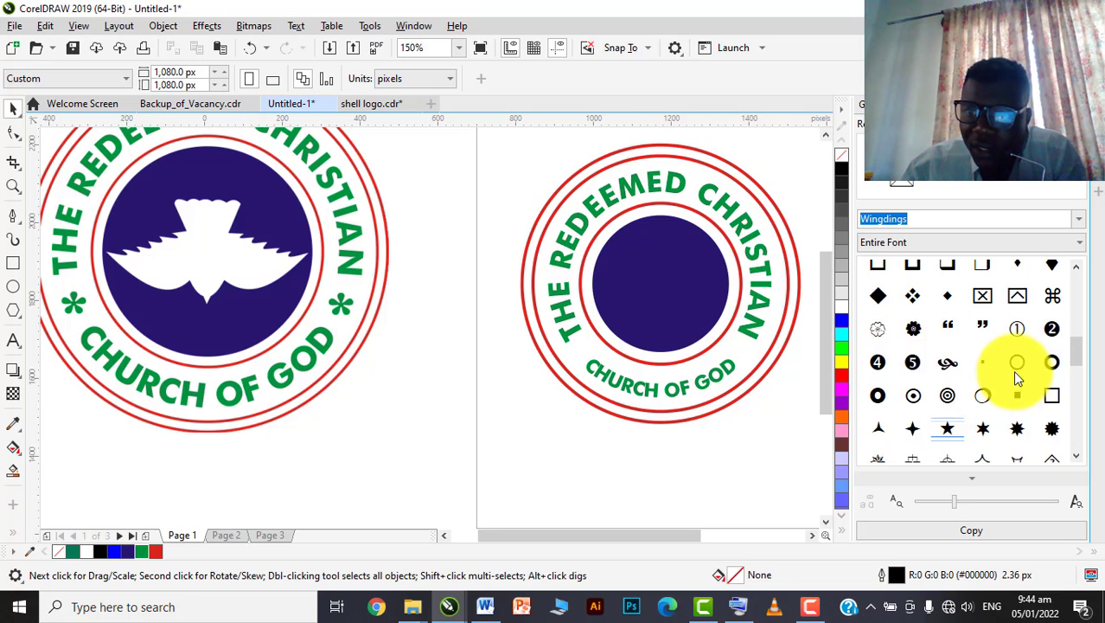
{"action": "scroll", "coordinate": [1017, 377], "scroll_direction": "down", "scroll_amount": 3}
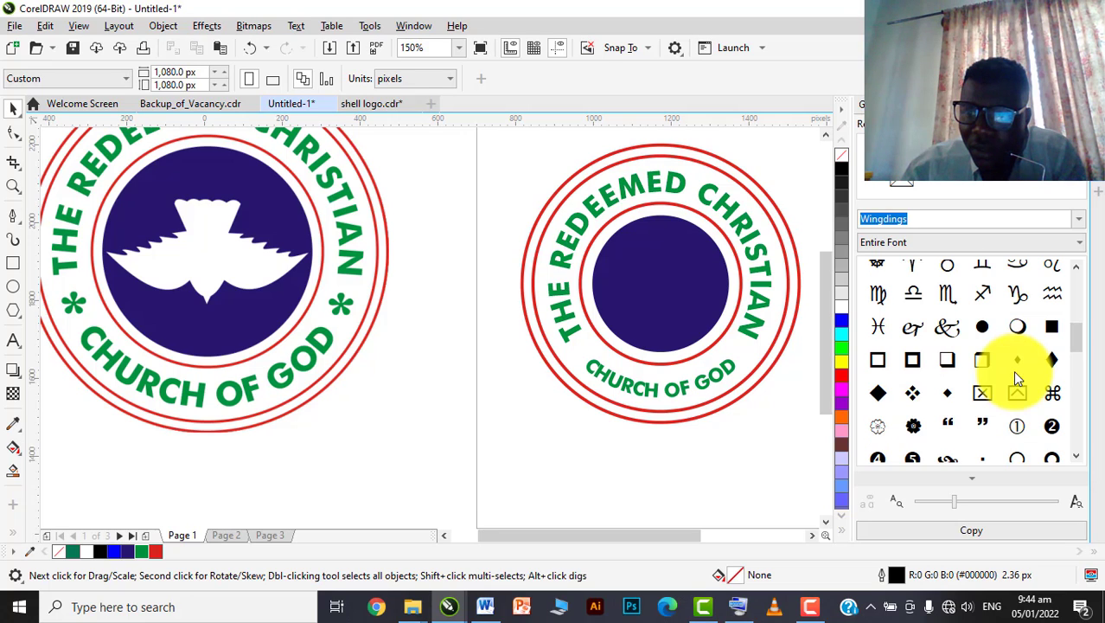
{"action": "scroll", "coordinate": [986, 407], "scroll_direction": "down", "scroll_amount": 1}
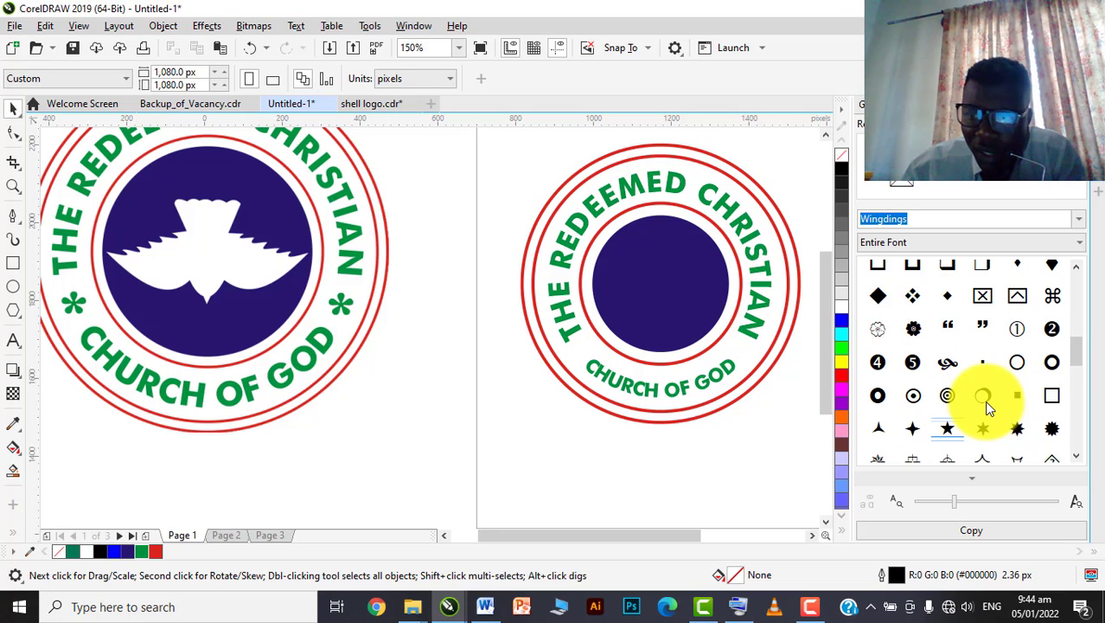
{"action": "scroll", "coordinate": [1040, 409], "scroll_direction": "up", "scroll_amount": 1}
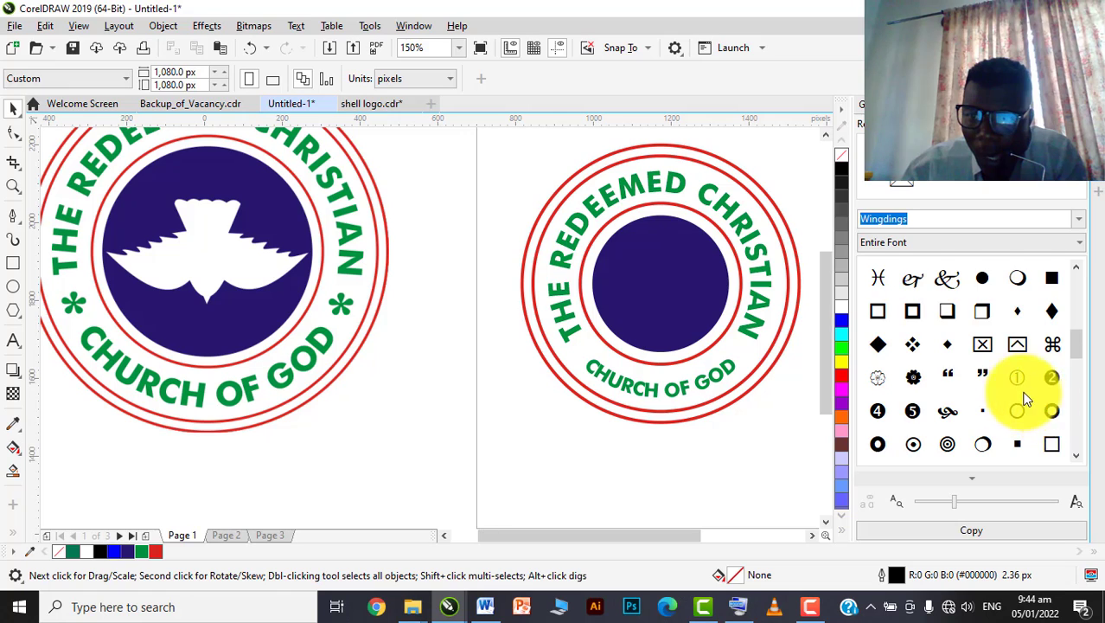
{"action": "scroll", "coordinate": [1018, 388], "scroll_direction": "up", "scroll_amount": 8}
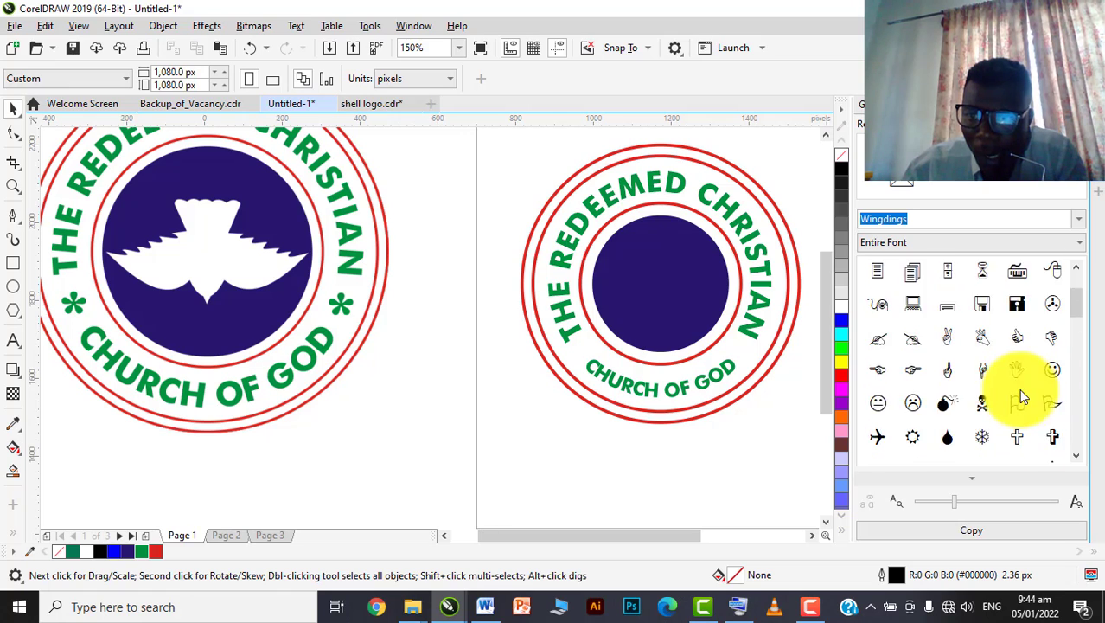
- Switch the glyph font to Webdings and look through its symbols for a matching asterisk
{"action": "left_click", "coordinate": [1077, 219]}
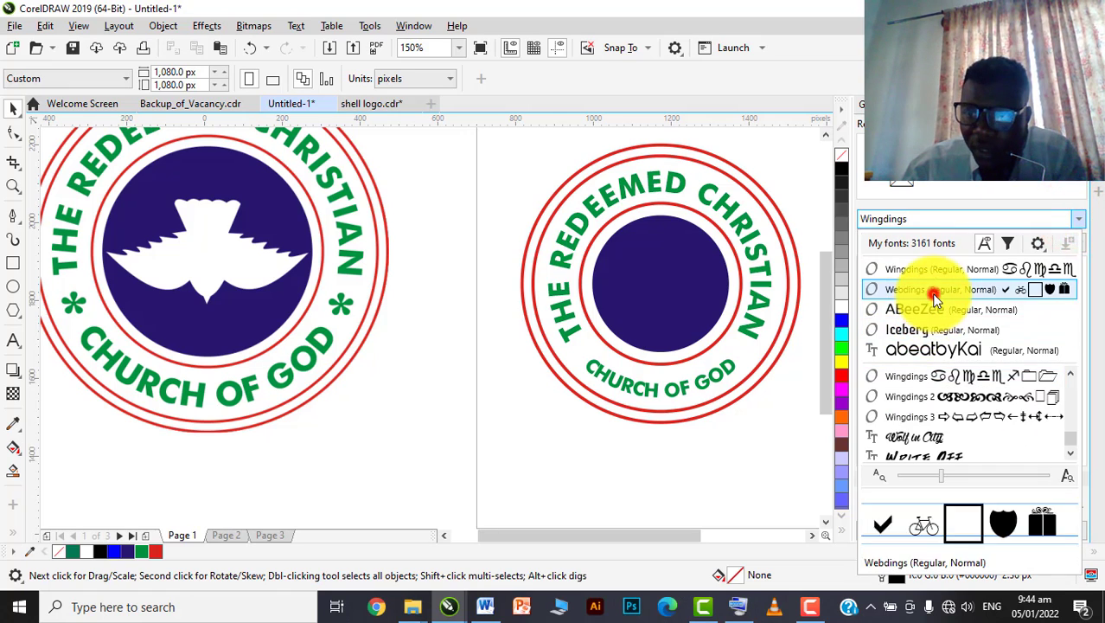
{"action": "left_click", "coordinate": [934, 353]}
{"action": "scroll", "coordinate": [933, 353], "scroll_direction": "down", "scroll_amount": 5}
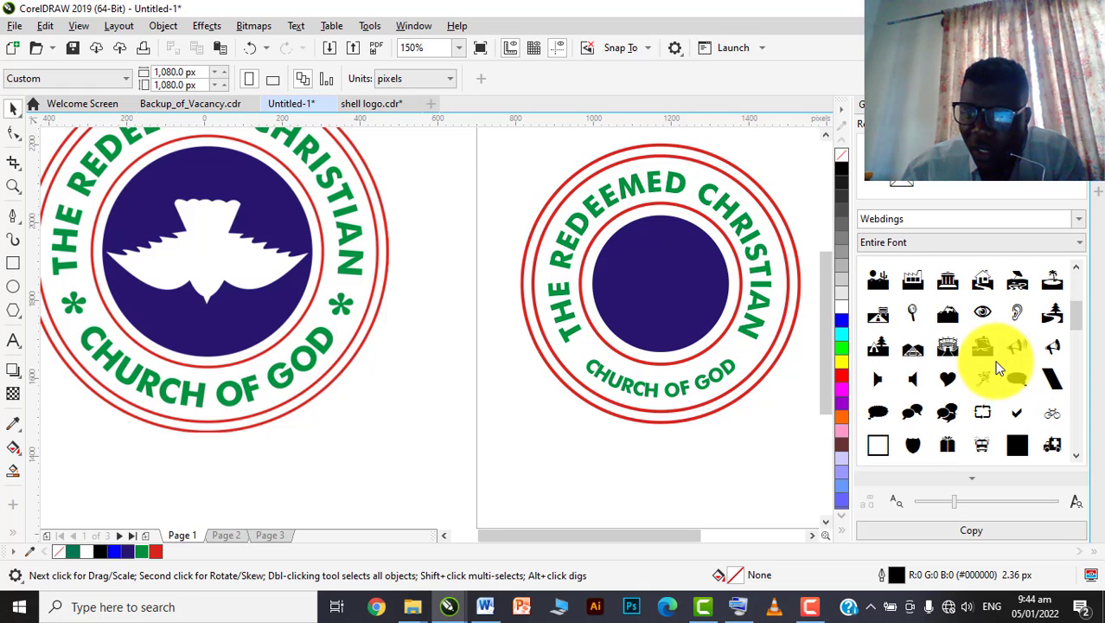
{"action": "scroll", "coordinate": [999, 368], "scroll_direction": "down", "scroll_amount": 5}
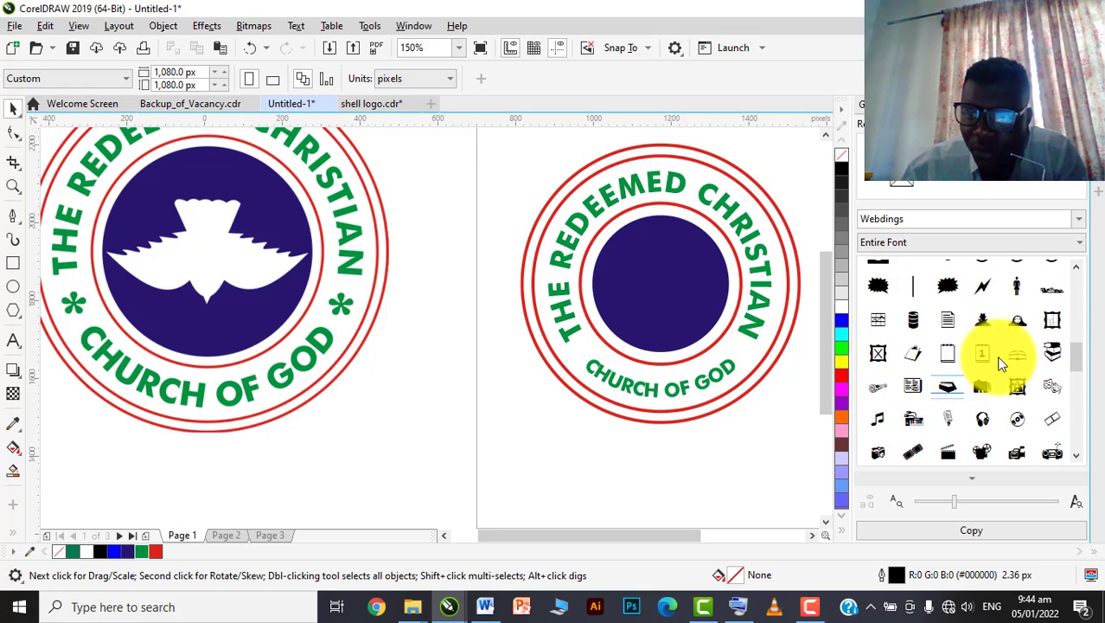
{"action": "scroll", "coordinate": [1000, 381], "scroll_direction": "down", "scroll_amount": 5}
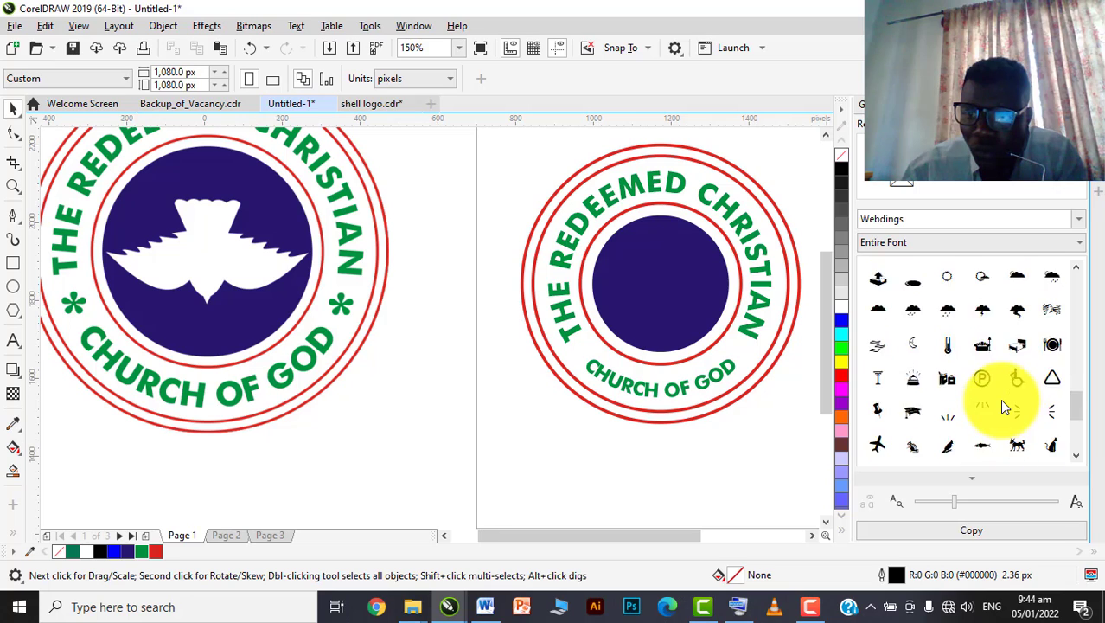
{"action": "scroll", "coordinate": [1000, 399], "scroll_direction": "down", "scroll_amount": 5}
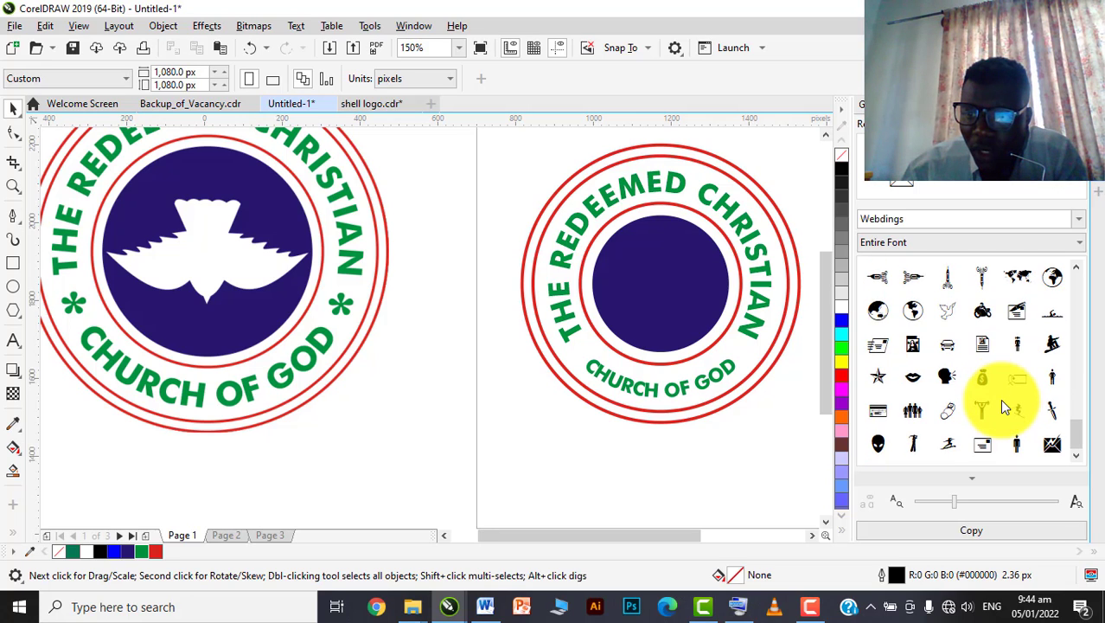
{"action": "scroll", "coordinate": [999, 399], "scroll_direction": "up", "scroll_amount": 5}
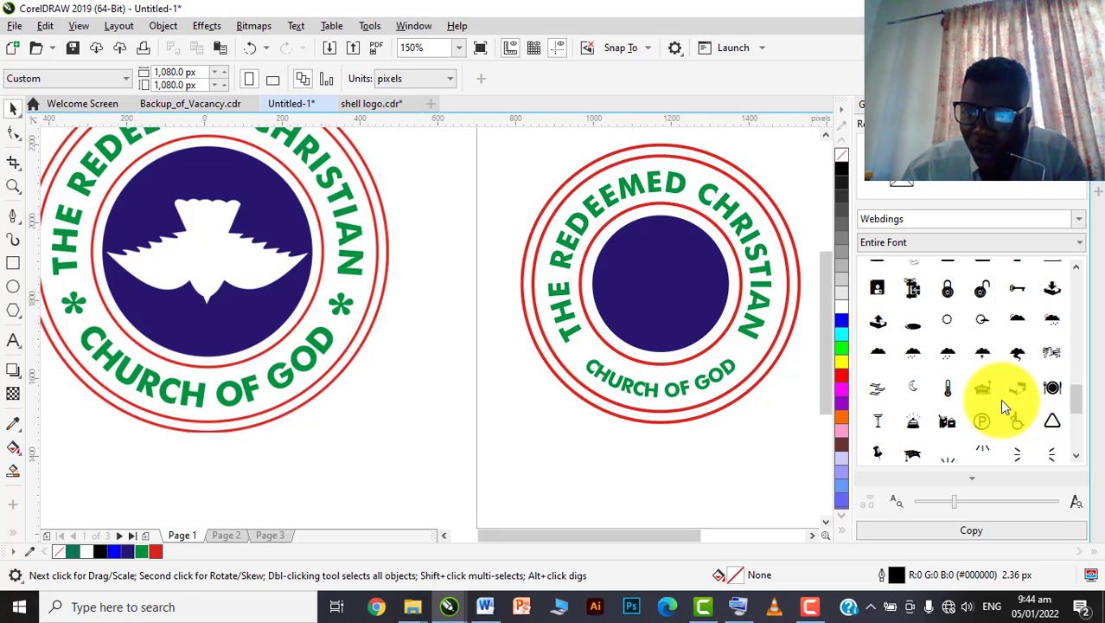
{"action": "scroll", "coordinate": [999, 398], "scroll_direction": "up", "scroll_amount": 5}
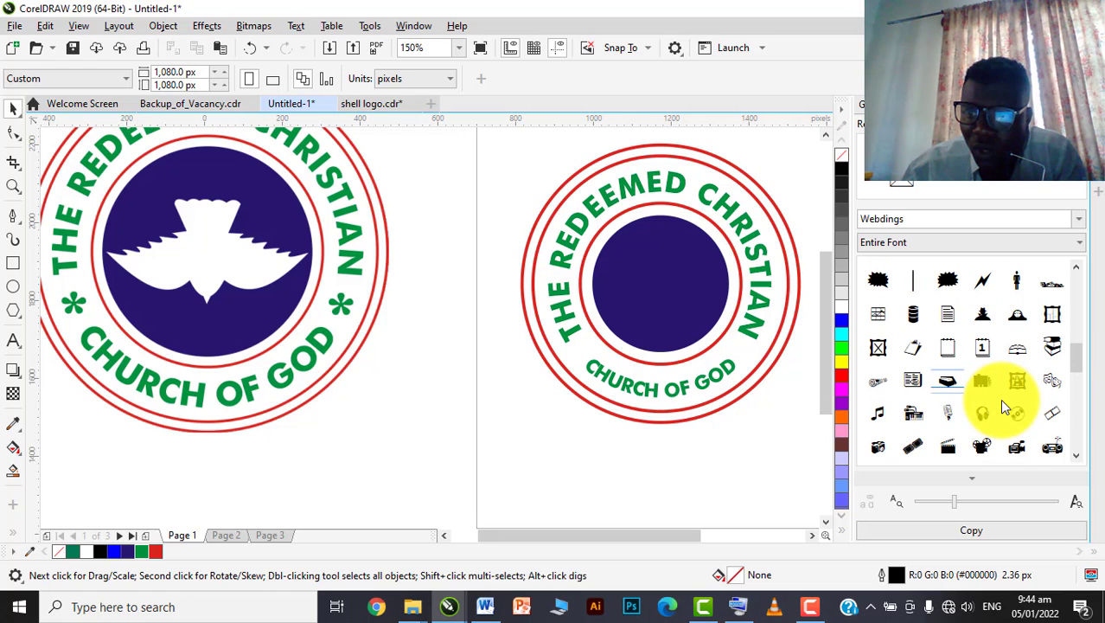
{"action": "scroll", "coordinate": [1000, 399], "scroll_direction": "up", "scroll_amount": 5}
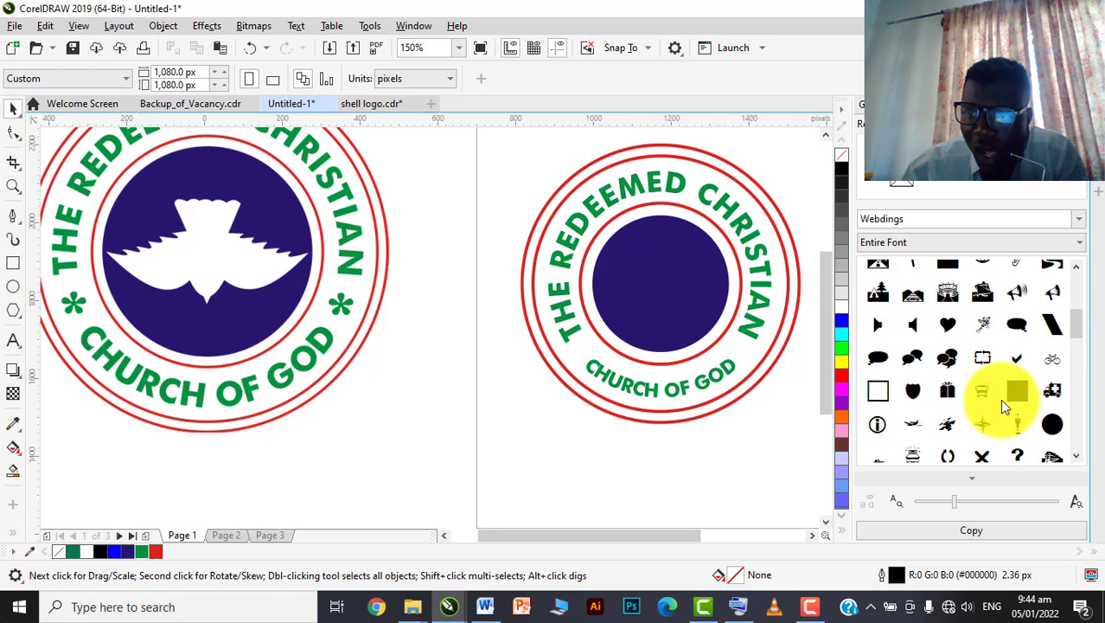
{"action": "scroll", "coordinate": [1000, 398], "scroll_direction": "up", "scroll_amount": 5}
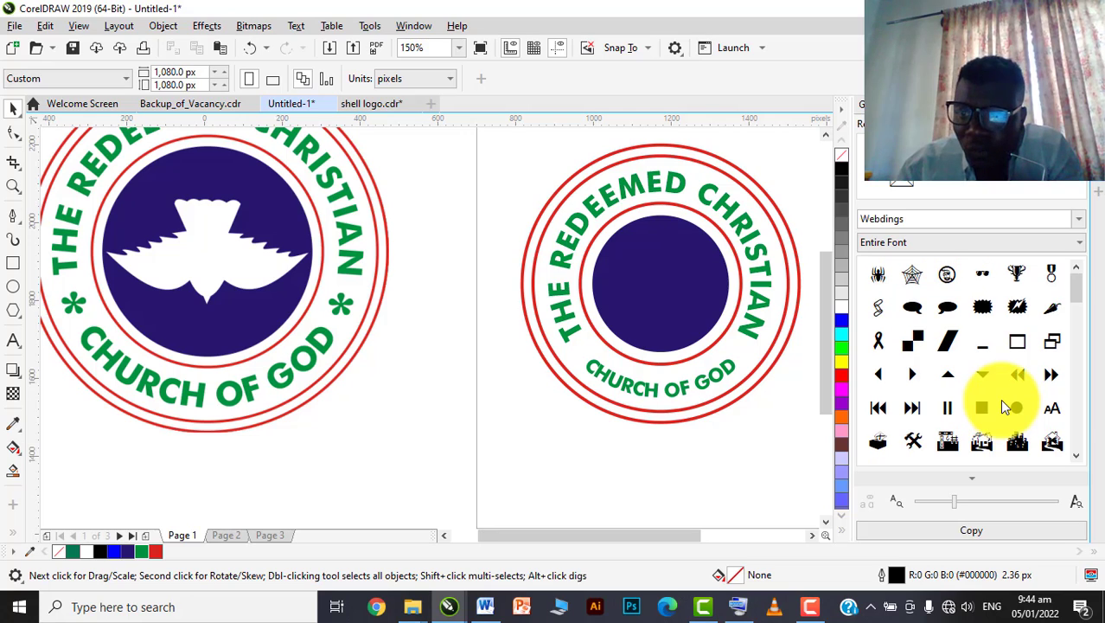
- Find fonts starting with "win", set the glyph font to Wingdings 2 and look through it for asterisk symbols
{"action": "left_click", "coordinate": [1079, 219]}
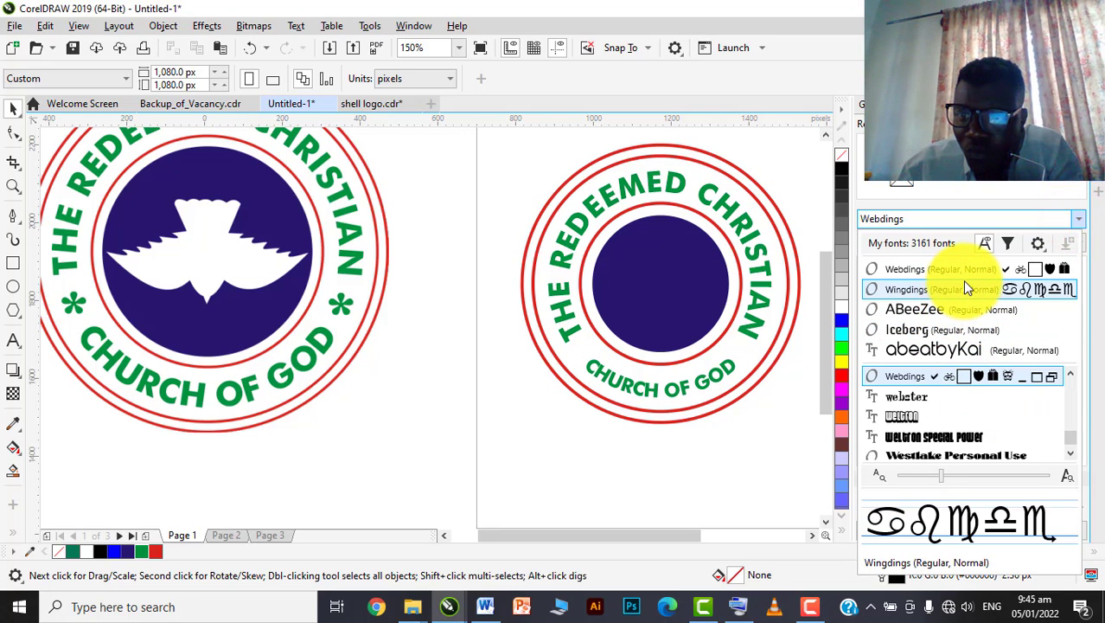
{"action": "left_click", "coordinate": [936, 223]}
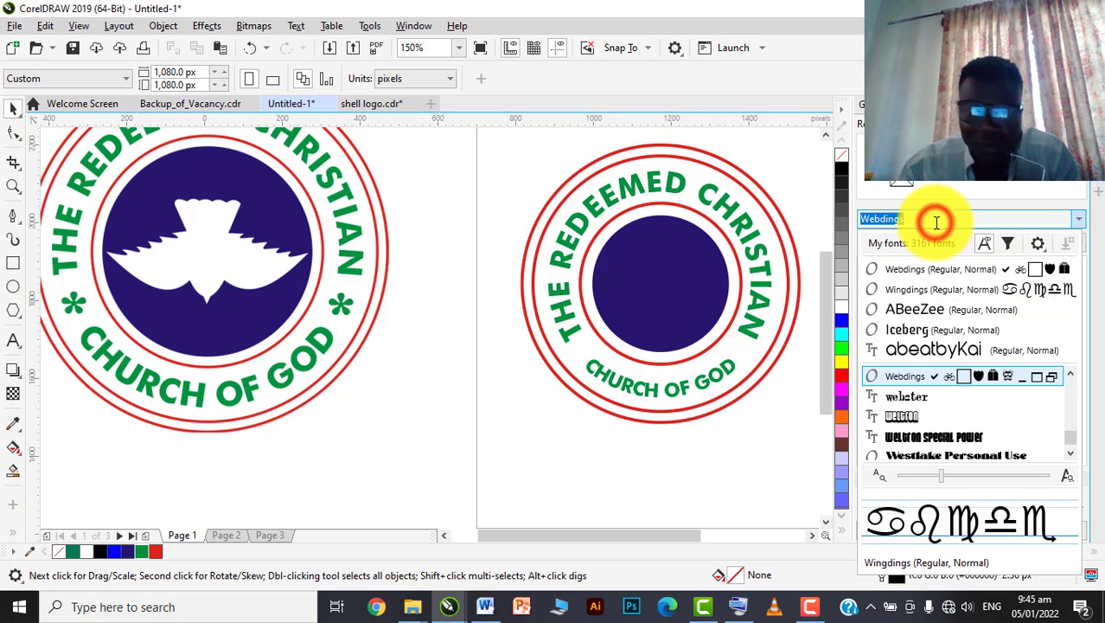
{"action": "type", "text": "wi"}
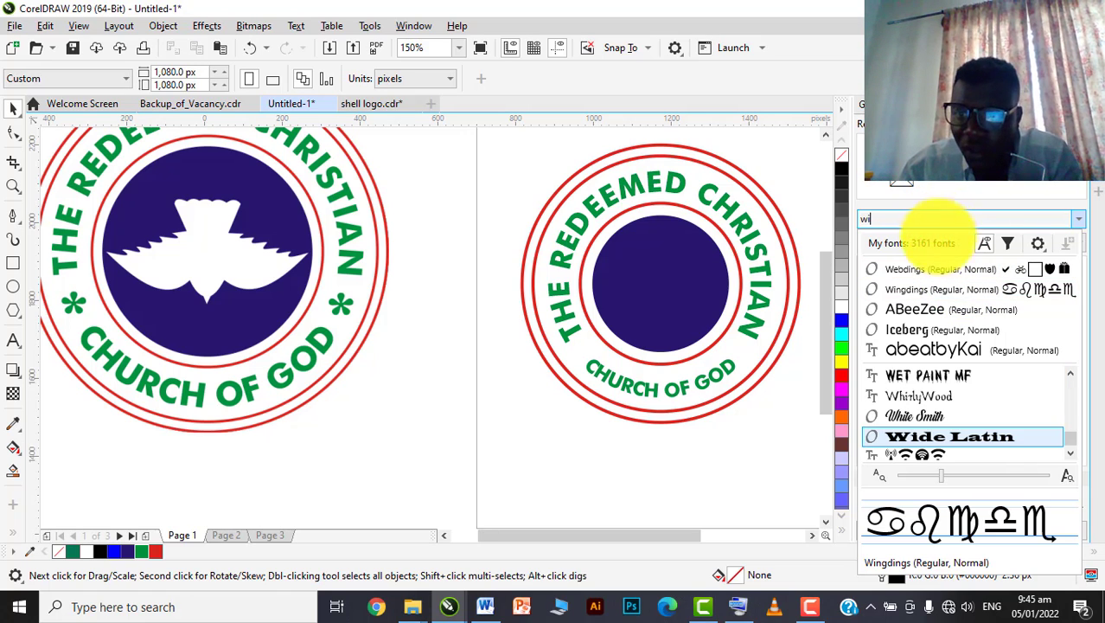
{"action": "type", "text": "n"}
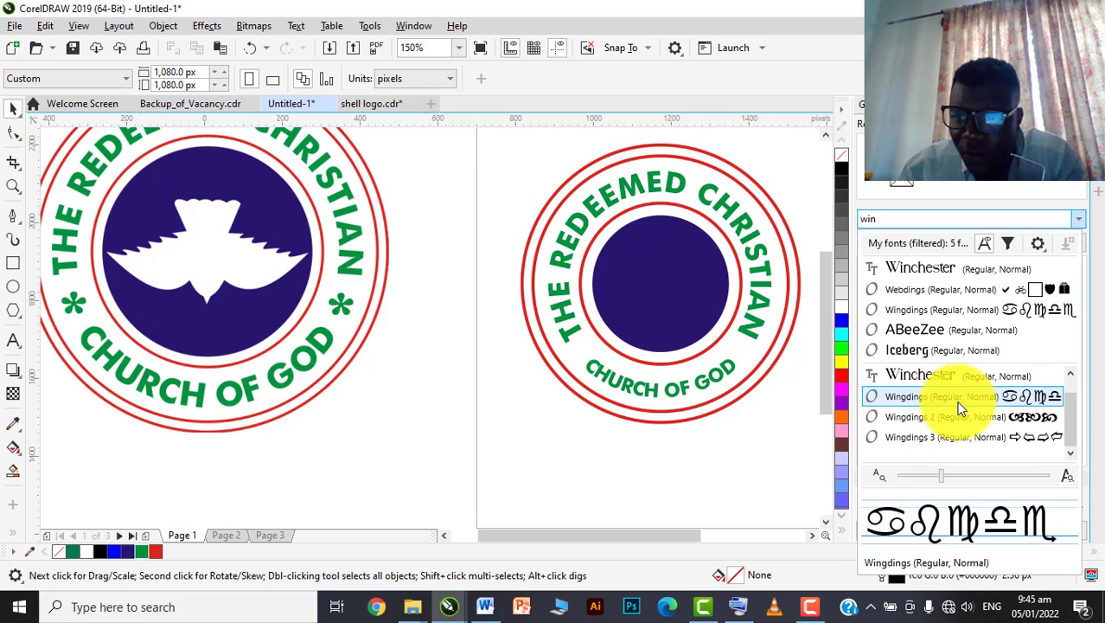
{"action": "left_click", "coordinate": [960, 418]}
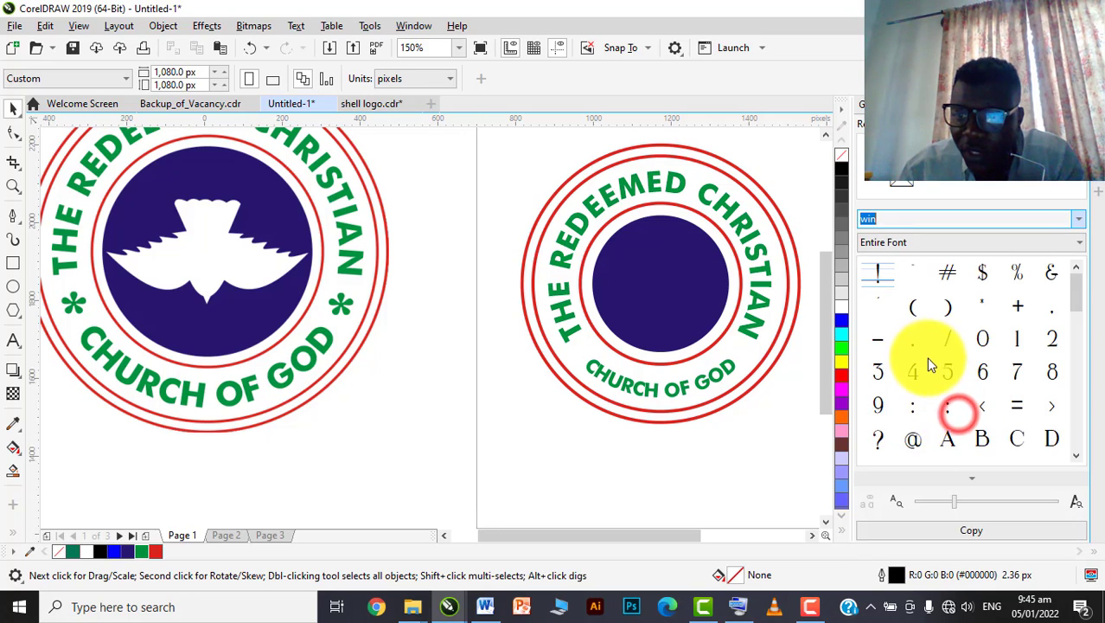
{"action": "scroll", "coordinate": [951, 363], "scroll_direction": "down", "scroll_amount": 3}
{"action": "scroll", "coordinate": [950, 364], "scroll_direction": "down", "scroll_amount": 1}
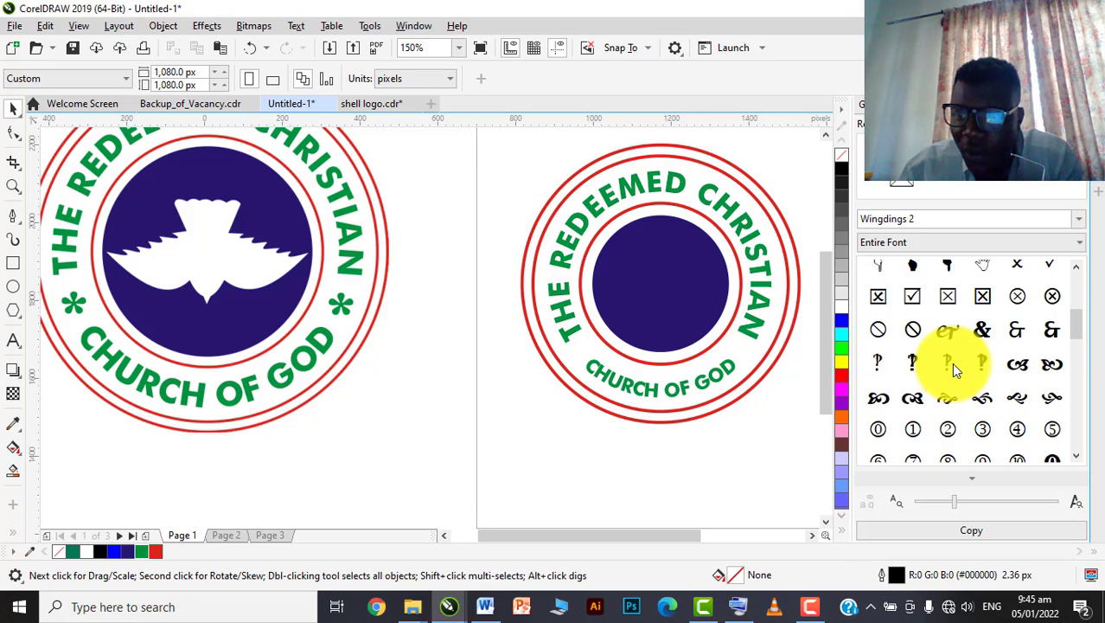
{"action": "scroll", "coordinate": [951, 363], "scroll_direction": "down", "scroll_amount": 5}
{"action": "scroll", "coordinate": [951, 362], "scroll_direction": "down", "scroll_amount": 5}
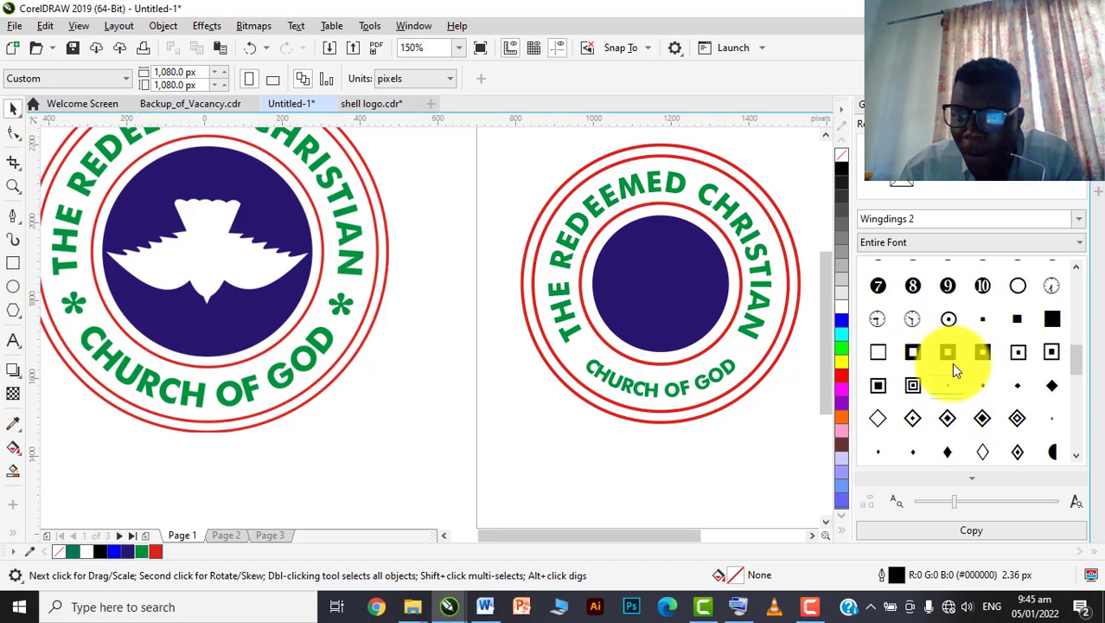
{"action": "scroll", "coordinate": [952, 362], "scroll_direction": "down", "scroll_amount": 1}
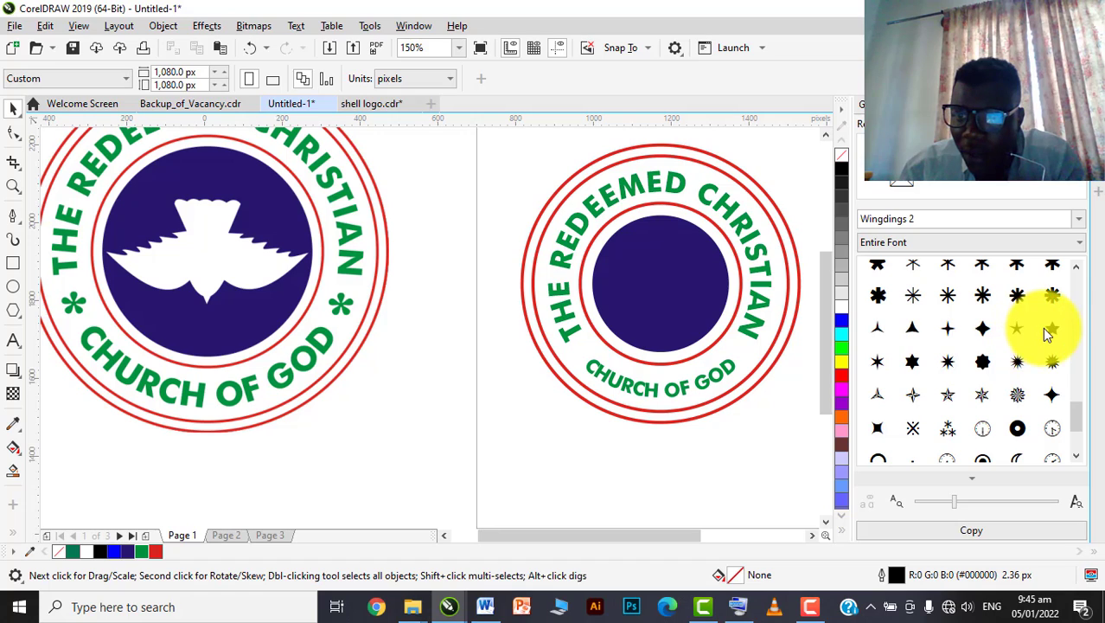
- Compare the star and asterisk symbols in the Wingdings 2 glyphs with the asterisk in the reference logo
{"action": "scroll", "coordinate": [1013, 336], "scroll_direction": "up", "scroll_amount": 1}
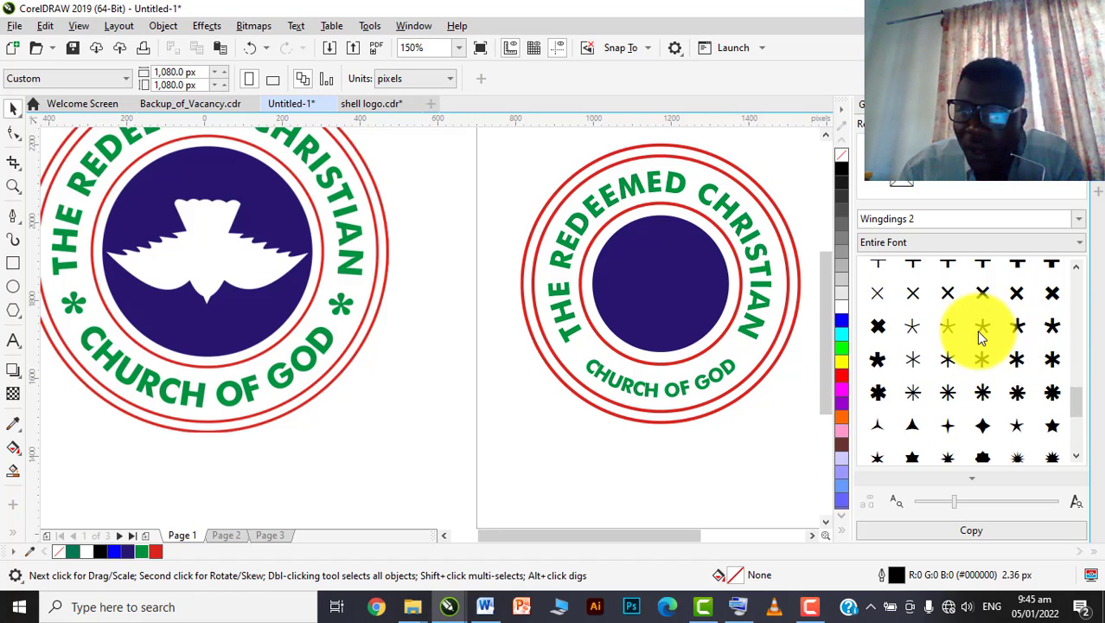
{"action": "scroll", "coordinate": [1013, 337], "scroll_direction": "up", "scroll_amount": 3}
{"action": "scroll", "coordinate": [1017, 337], "scroll_direction": "down", "scroll_amount": 8}
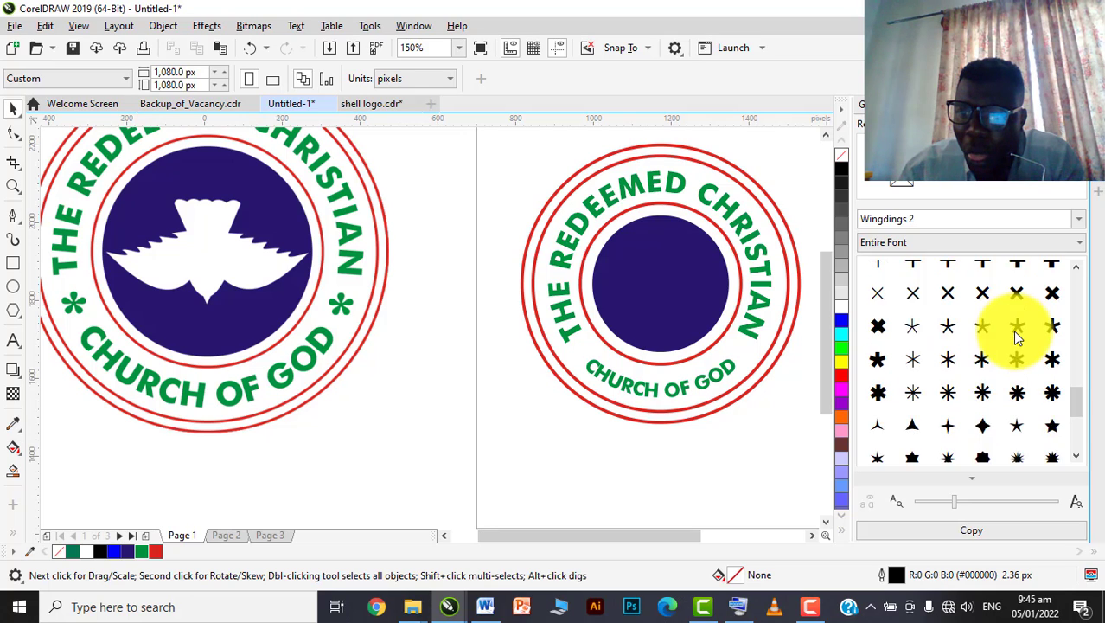
{"action": "scroll", "coordinate": [1018, 338], "scroll_direction": "down", "scroll_amount": 1}
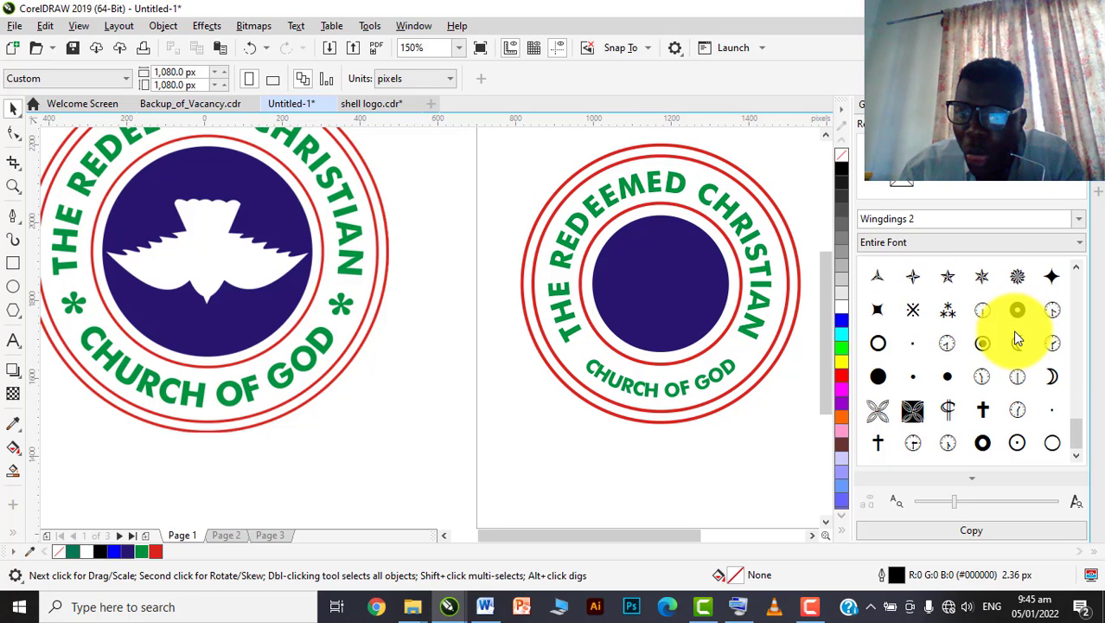
{"action": "scroll", "coordinate": [1018, 338], "scroll_direction": "up", "scroll_amount": 8}
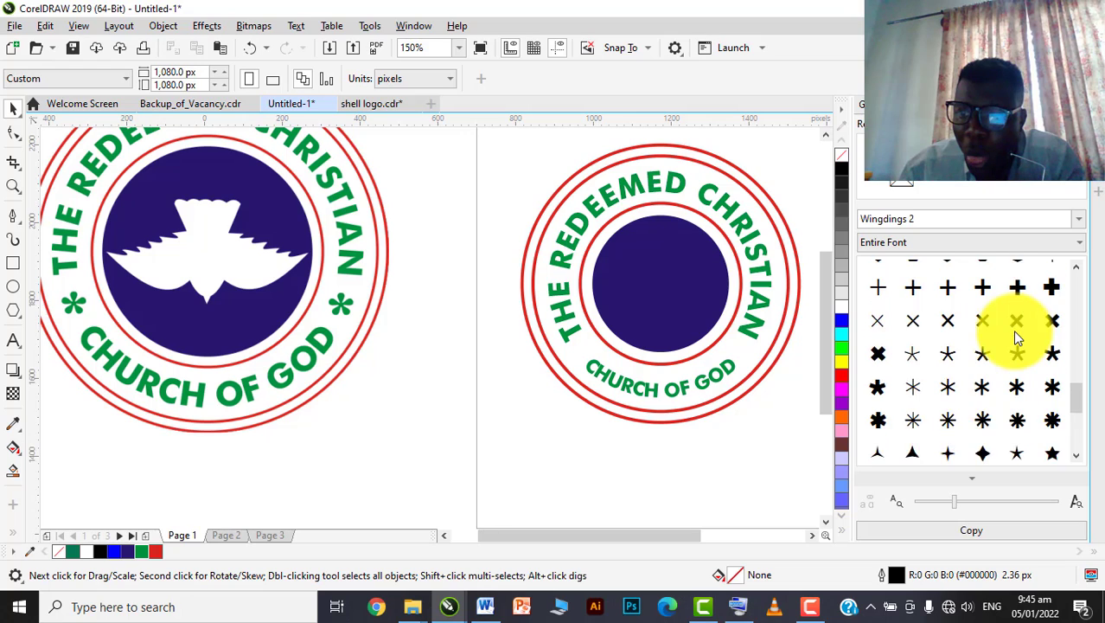
{"action": "scroll", "coordinate": [1018, 338], "scroll_direction": "up", "scroll_amount": 14}
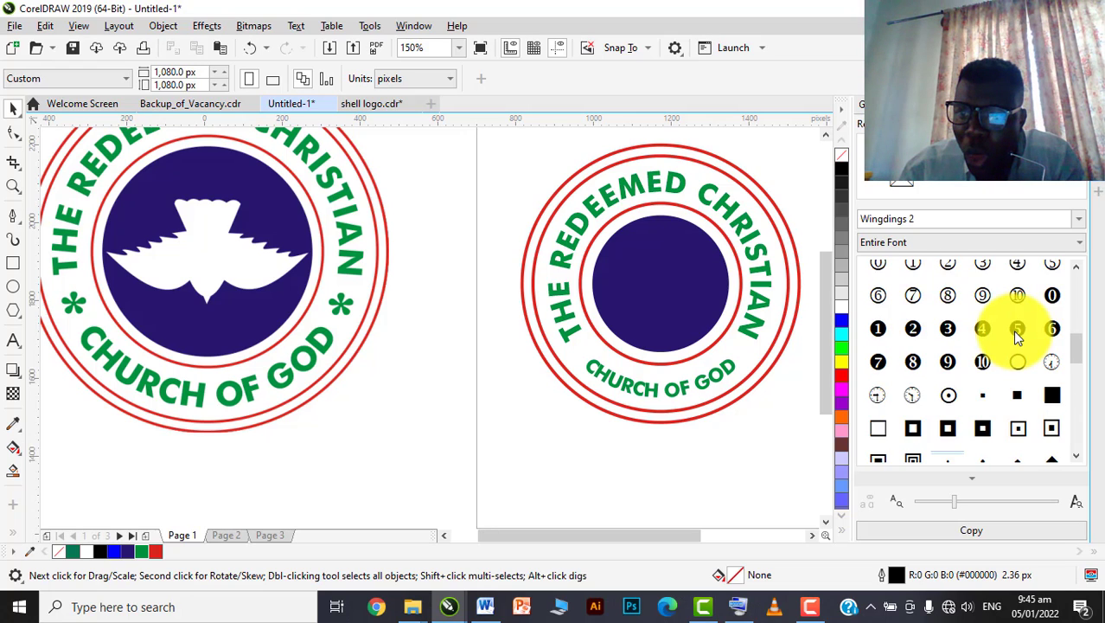
{"action": "scroll", "coordinate": [1016, 334], "scroll_direction": "up", "scroll_amount": 6}
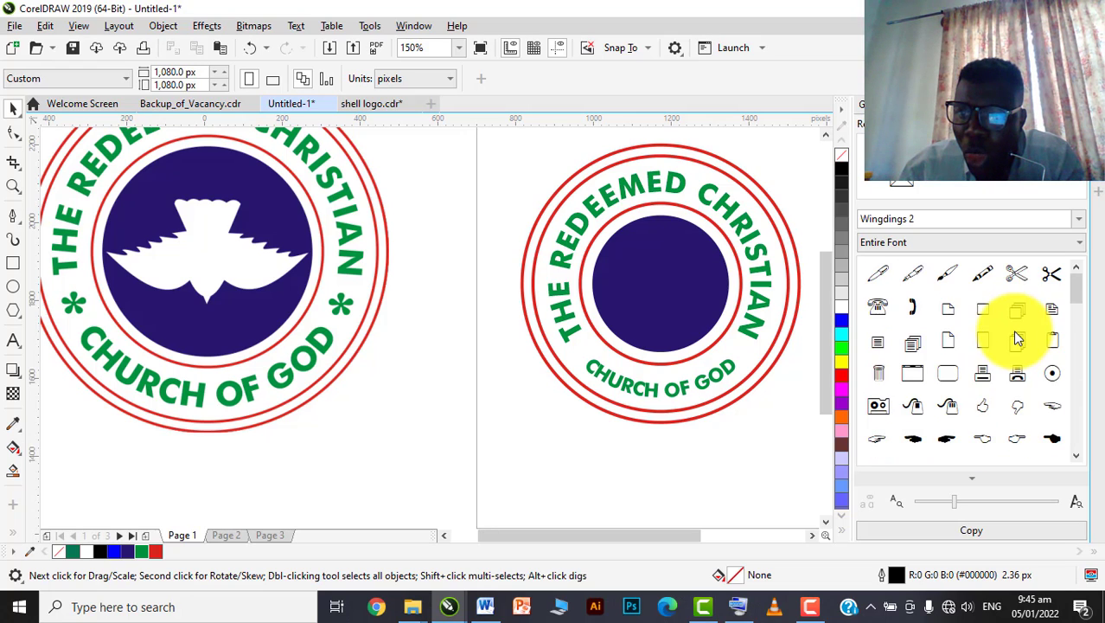
{"action": "scroll", "coordinate": [1017, 338], "scroll_direction": "down", "scroll_amount": 20}
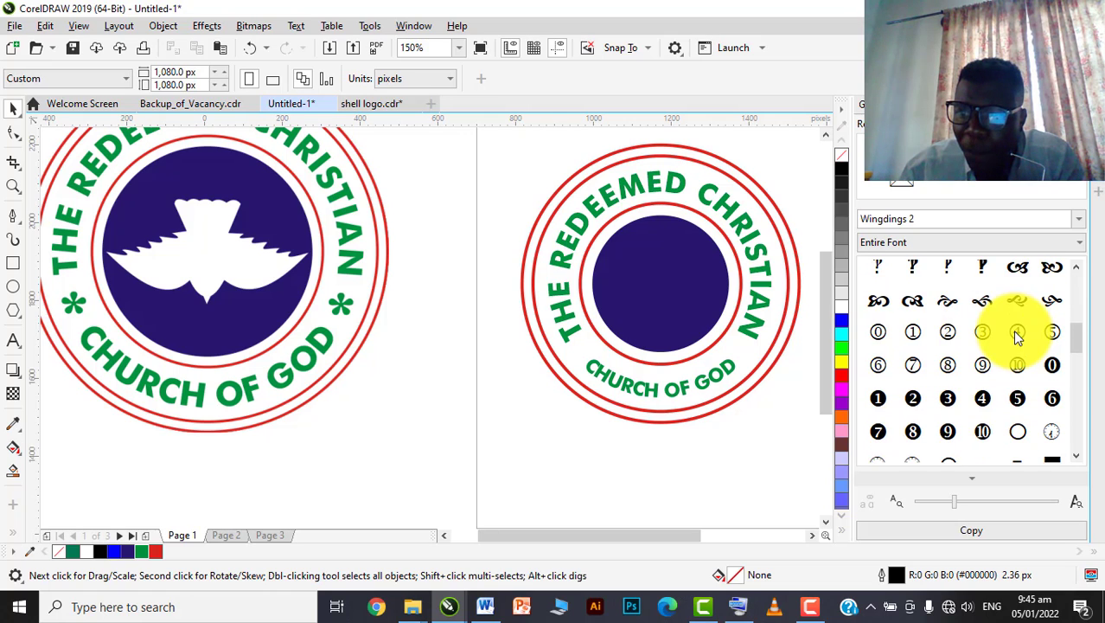
{"action": "scroll", "coordinate": [1017, 338], "scroll_direction": "down", "scroll_amount": 15}
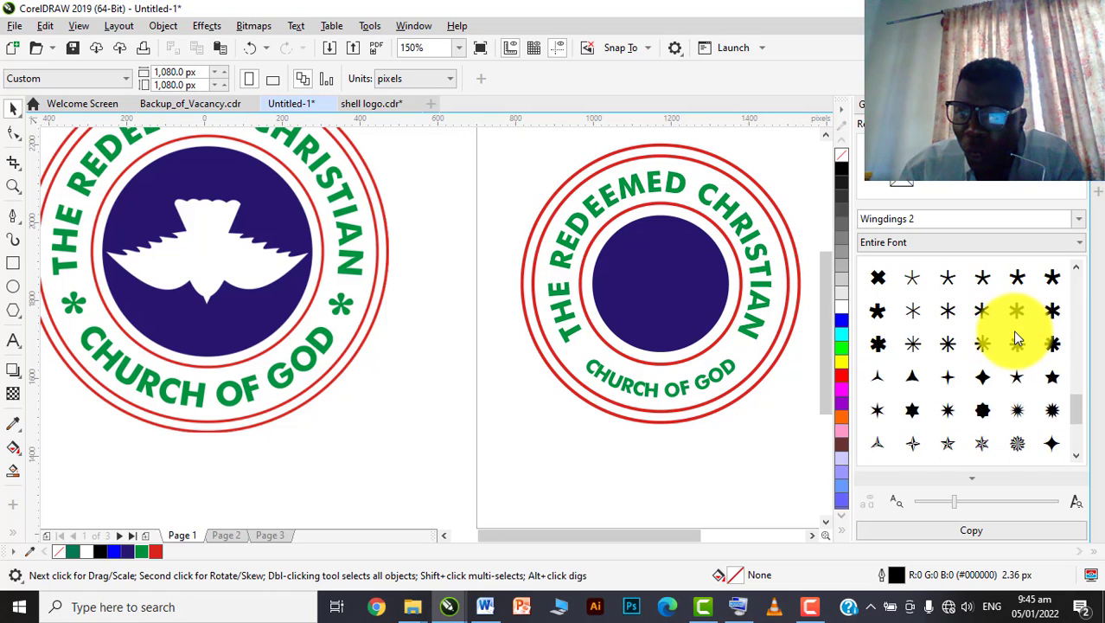
{"action": "scroll", "coordinate": [1018, 338], "scroll_direction": "up", "scroll_amount": 8}
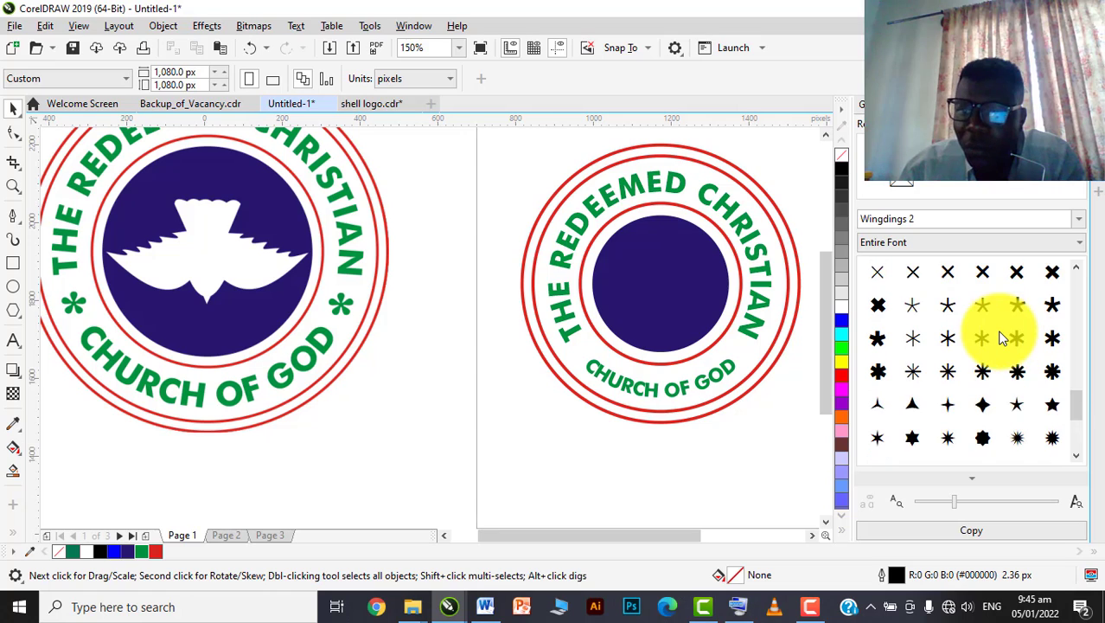
{"action": "scroll", "coordinate": [1001, 337], "scroll_direction": "up", "scroll_amount": 2}
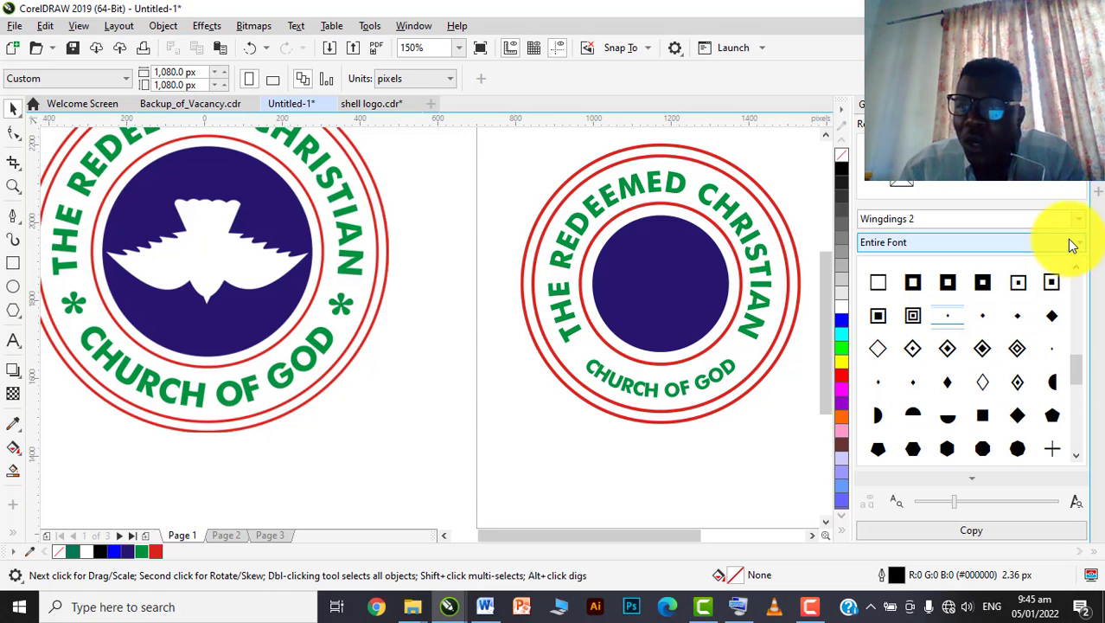
- Switch the glyph font to Wingdings 3 and look through its symbols for an asterisk
{"action": "left_click", "coordinate": [1081, 225]}
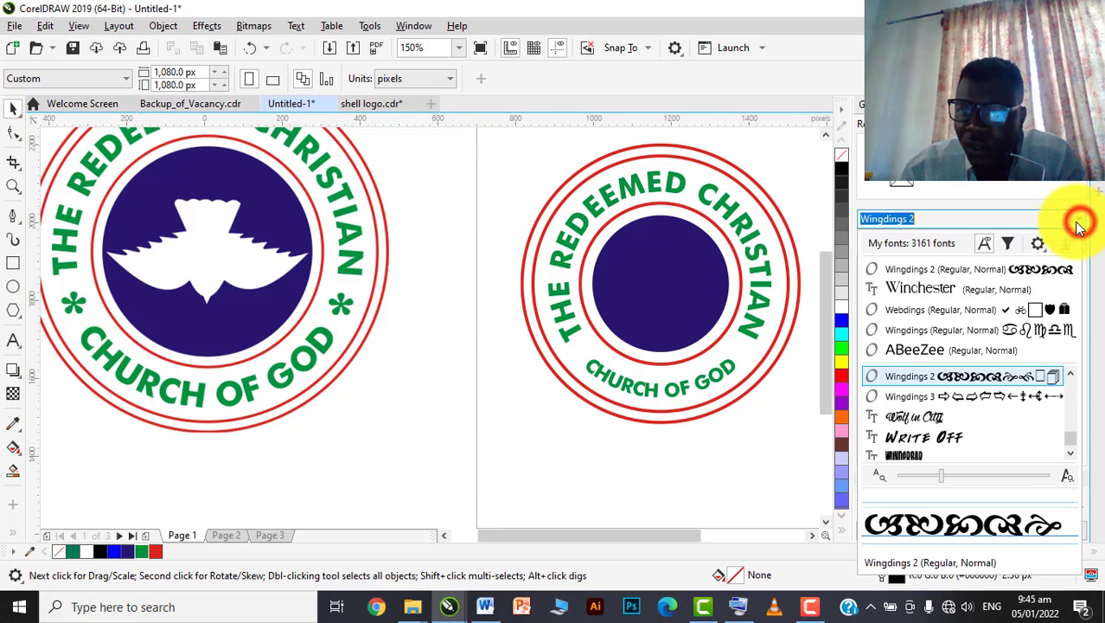
{"action": "left_click", "coordinate": [947, 393]}
{"action": "scroll", "coordinate": [947, 389], "scroll_direction": "down", "scroll_amount": 6}
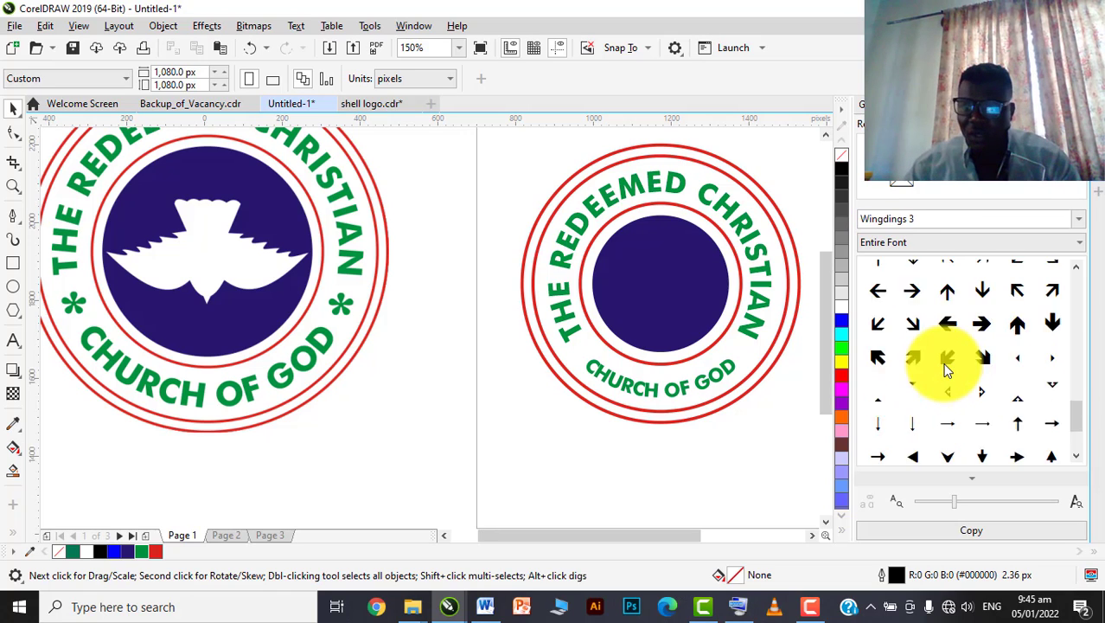
{"action": "scroll", "coordinate": [947, 370], "scroll_direction": "up", "scroll_amount": 5}
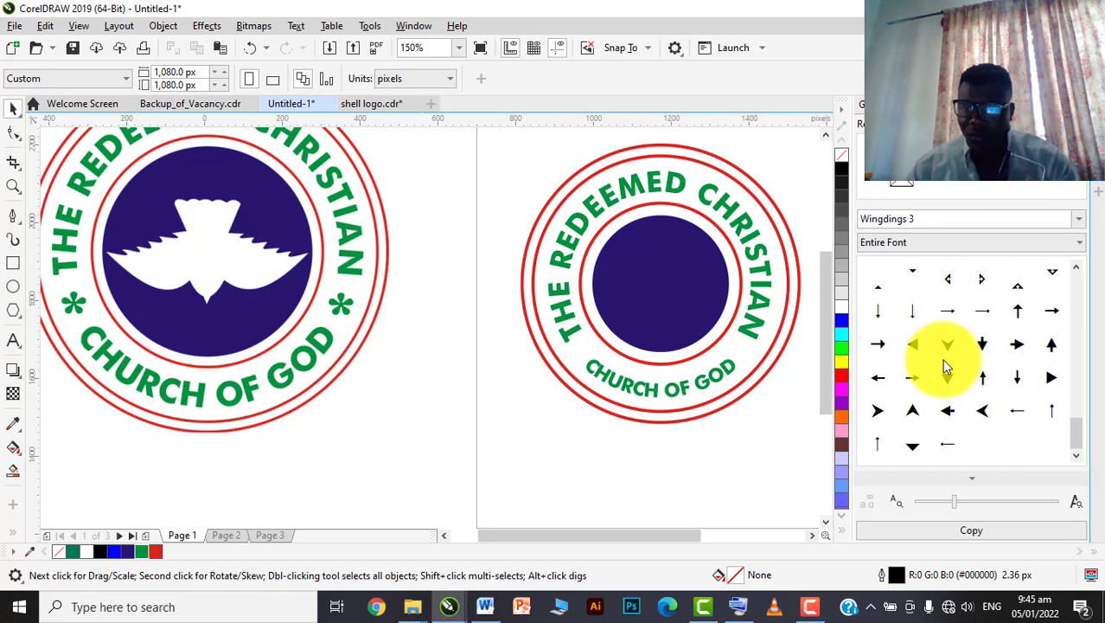
{"action": "scroll", "coordinate": [944, 361], "scroll_direction": "up", "scroll_amount": 8}
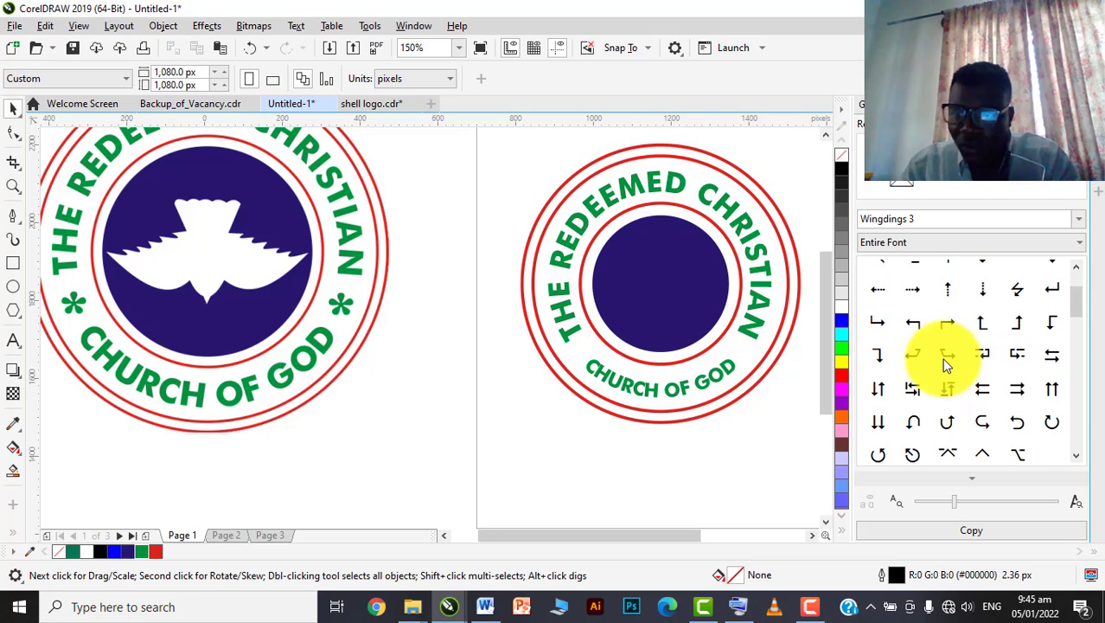
{"action": "scroll", "coordinate": [936, 362], "scroll_direction": "down", "scroll_amount": 1}
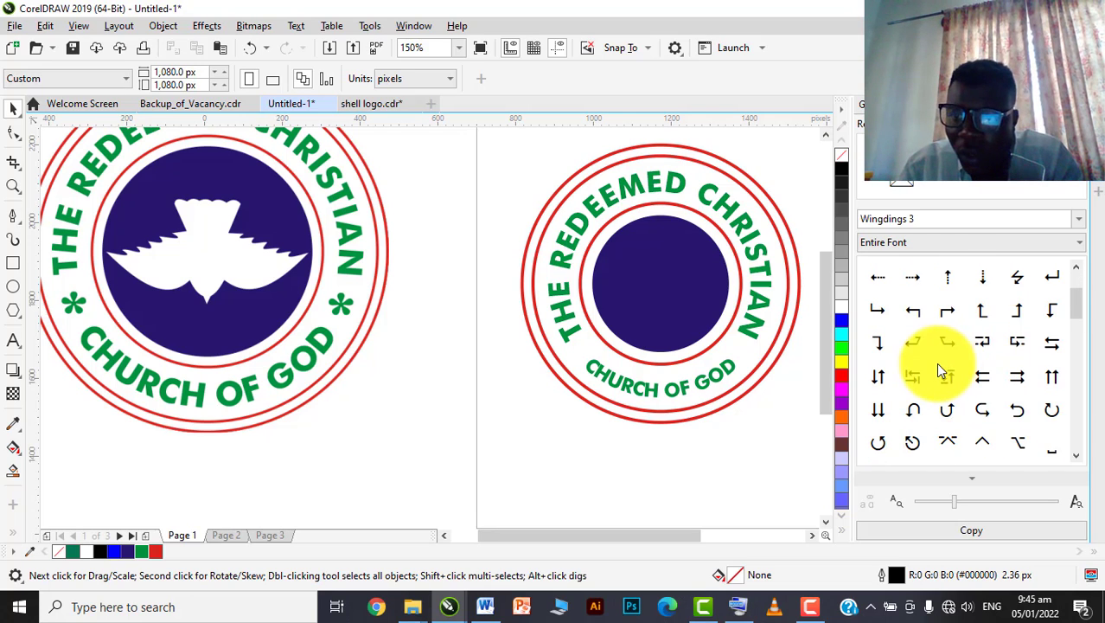
- Set the glyph font to Wingdings and search its full symbol set for an asterisk like the reference one
{"action": "left_click", "coordinate": [1073, 218]}
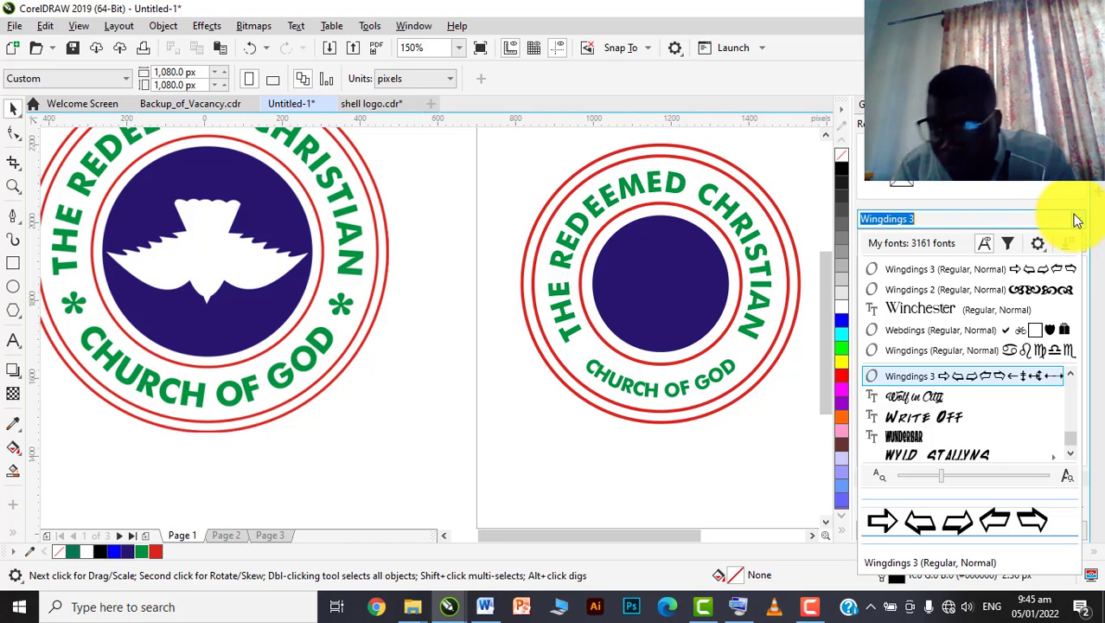
{"action": "left_click", "coordinate": [1076, 219]}
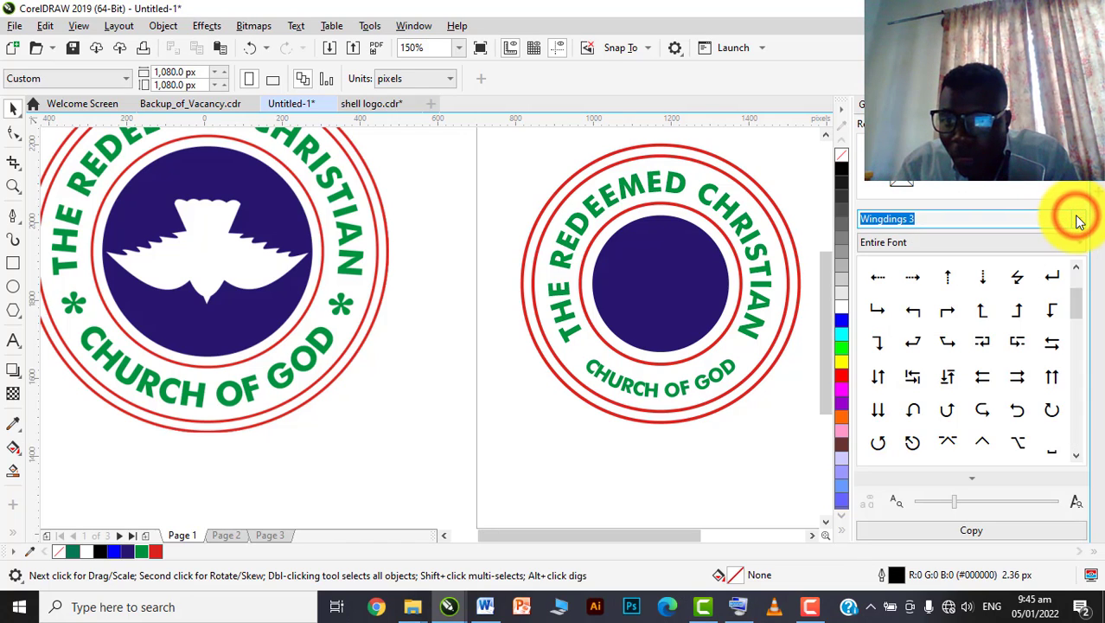
{"action": "left_click", "coordinate": [1078, 220]}
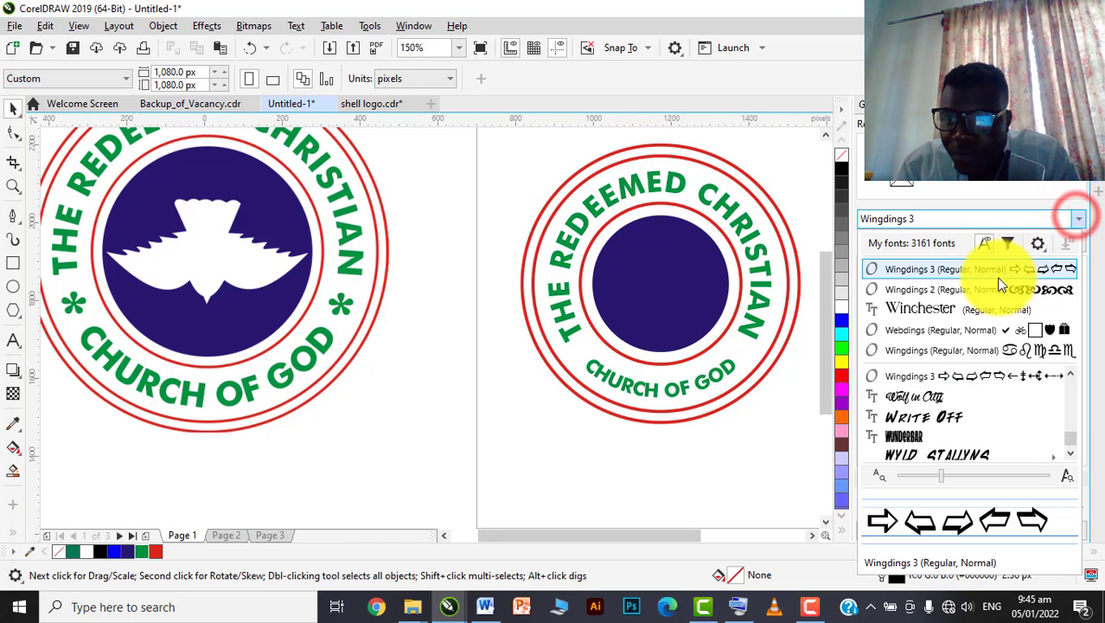
{"action": "left_click", "coordinate": [975, 350]}
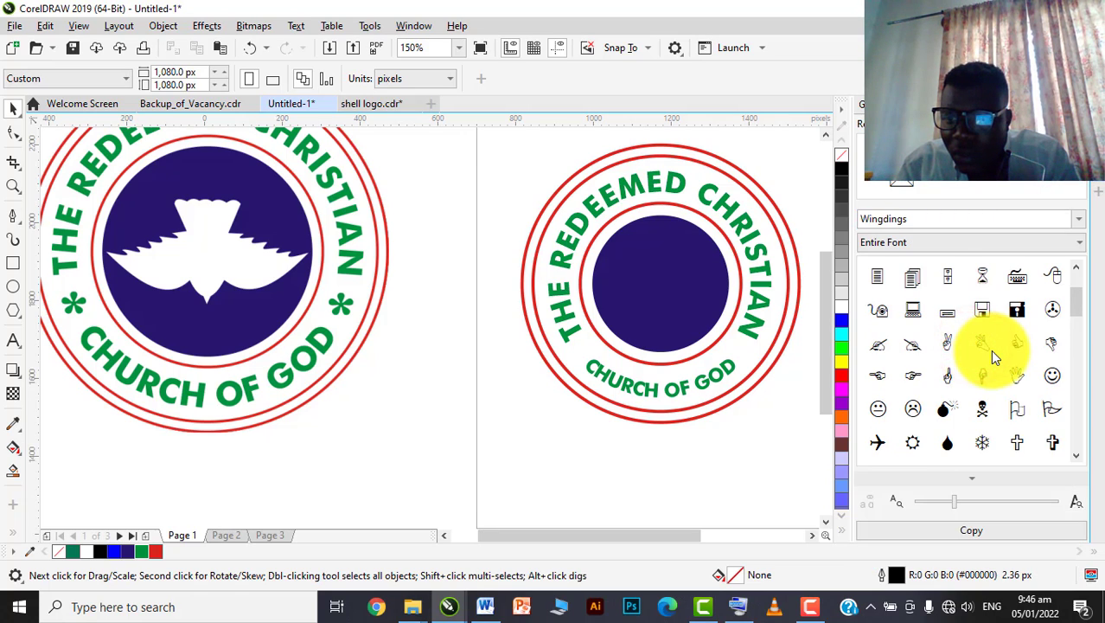
{"action": "scroll", "coordinate": [990, 349], "scroll_direction": "down", "scroll_amount": 3}
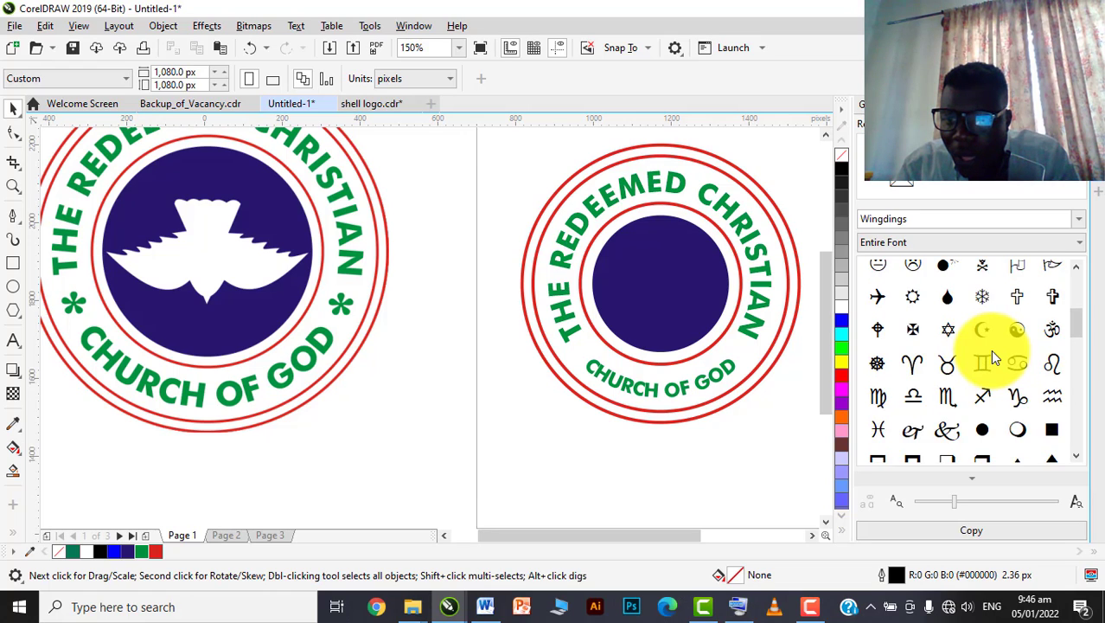
{"action": "scroll", "coordinate": [992, 355], "scroll_direction": "down", "scroll_amount": 10}
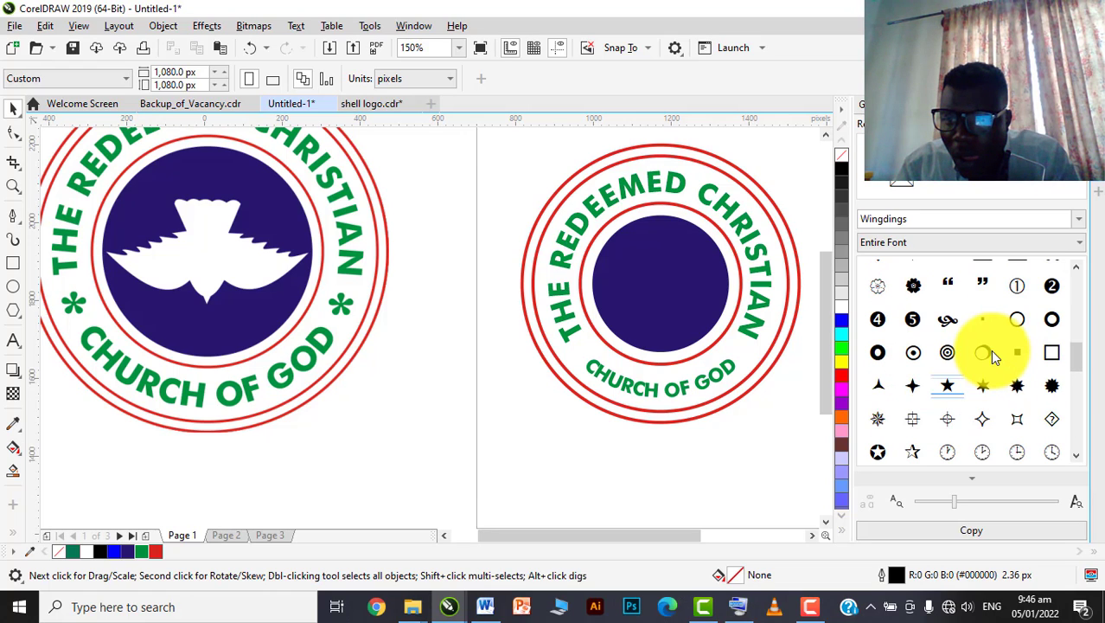
{"action": "scroll", "coordinate": [990, 350], "scroll_direction": "down", "scroll_amount": 5}
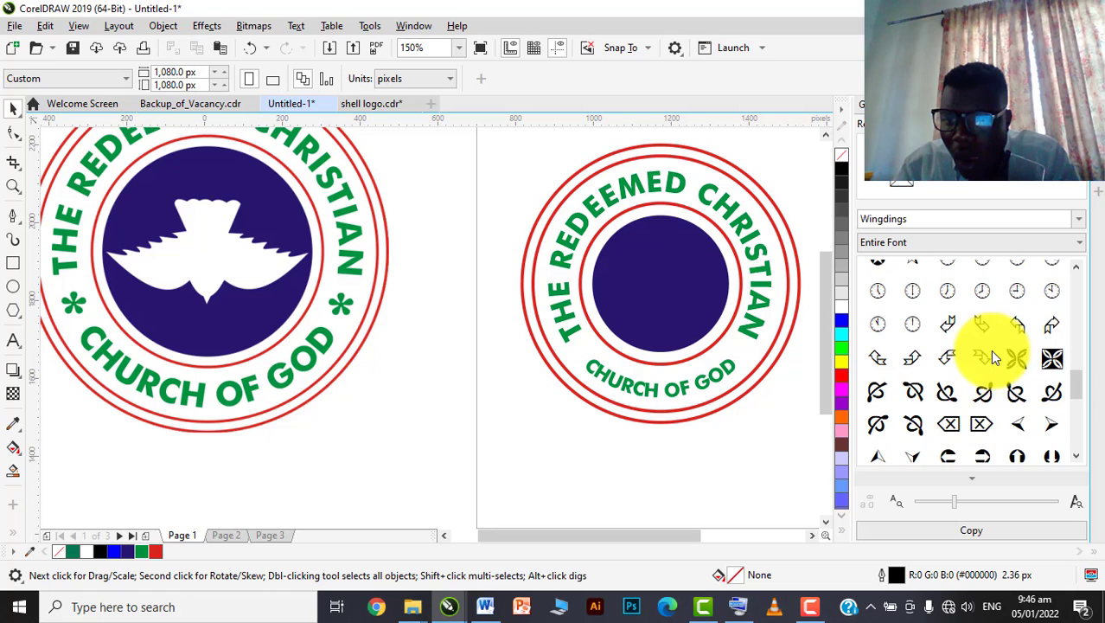
{"action": "scroll", "coordinate": [990, 350], "scroll_direction": "down", "scroll_amount": 5}
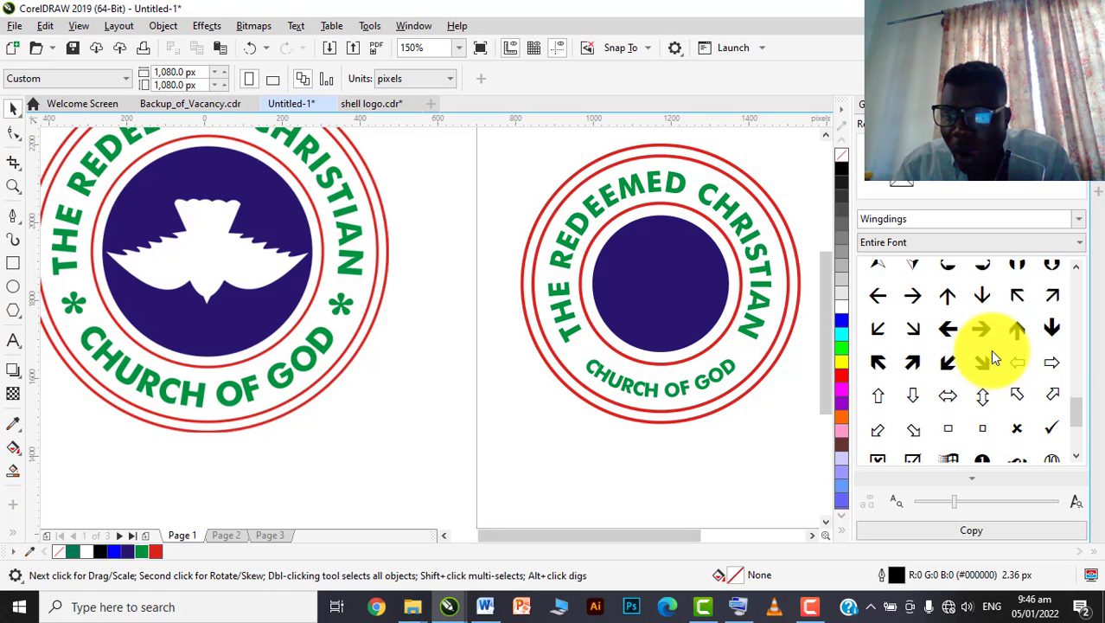
{"action": "scroll", "coordinate": [991, 350], "scroll_direction": "up", "scroll_amount": 10}
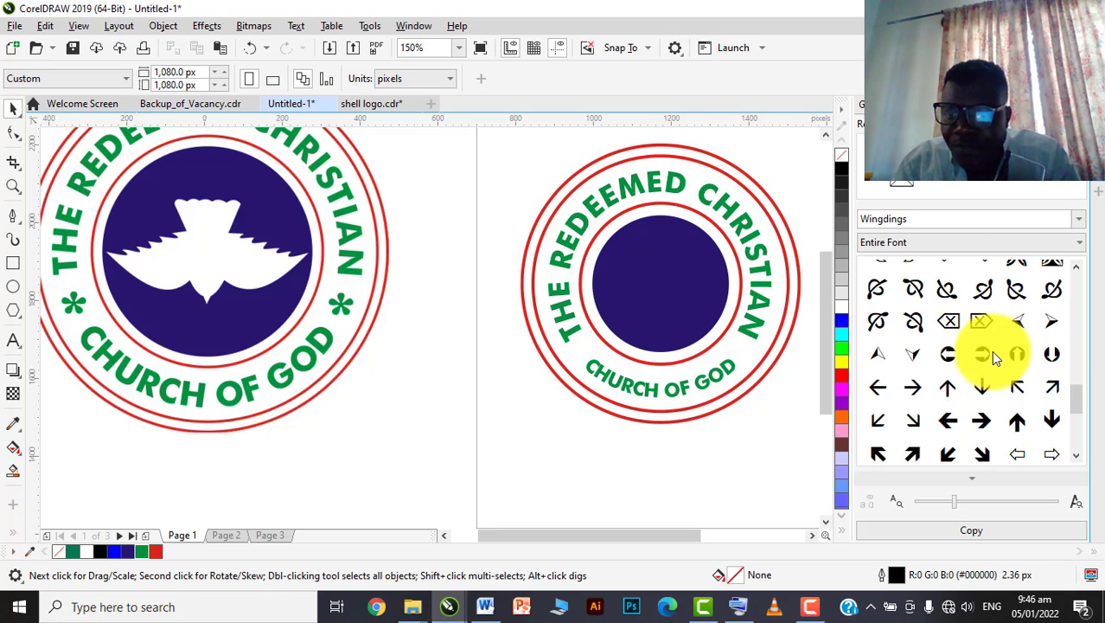
{"action": "scroll", "coordinate": [991, 350], "scroll_direction": "up", "scroll_amount": 3}
{"action": "scroll", "coordinate": [991, 350], "scroll_direction": "down", "scroll_amount": 1}
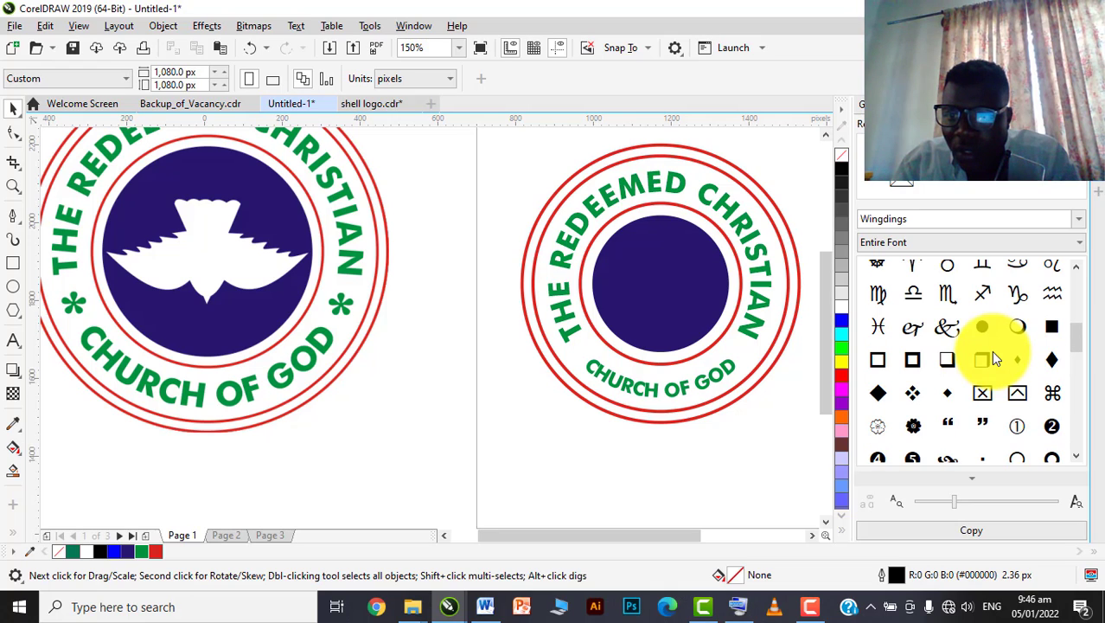
{"action": "scroll", "coordinate": [991, 350], "scroll_direction": "up", "scroll_amount": 1}
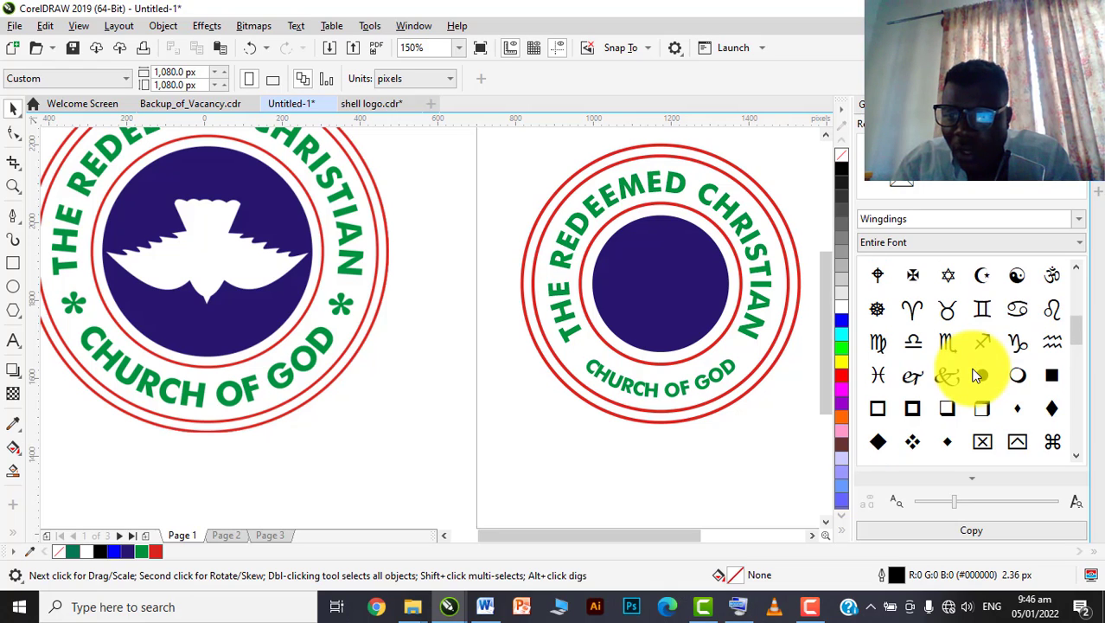
- Switch the glyph font to Winchester and check its characters for a suitable asterisk
{"action": "left_click", "coordinate": [1078, 219]}
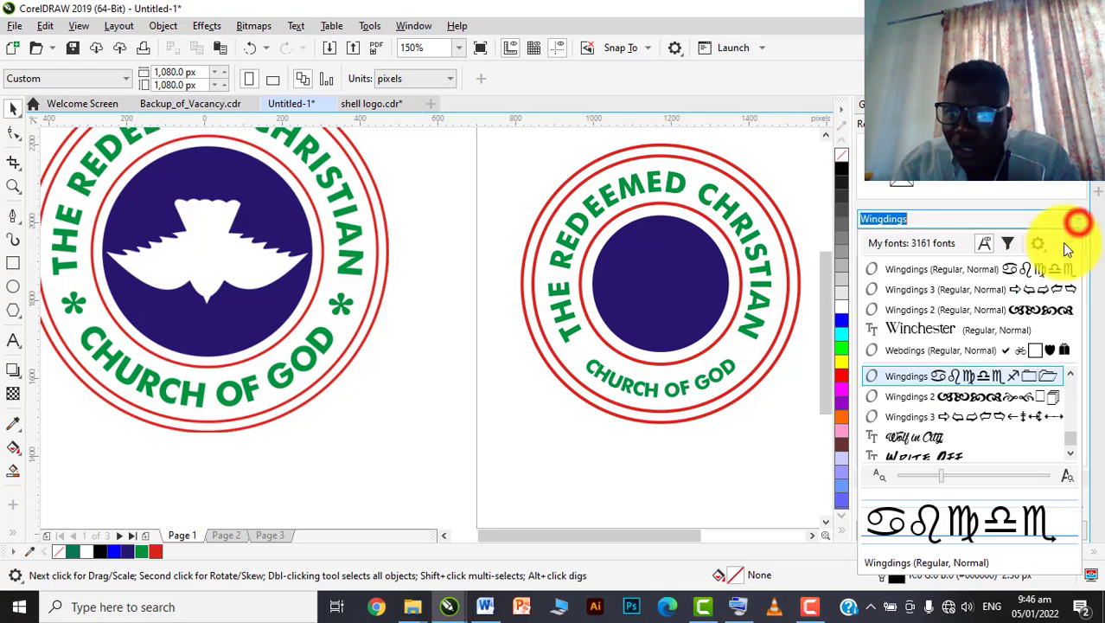
{"action": "left_click", "coordinate": [965, 328]}
{"action": "scroll", "coordinate": [966, 326], "scroll_direction": "down", "scroll_amount": 5}
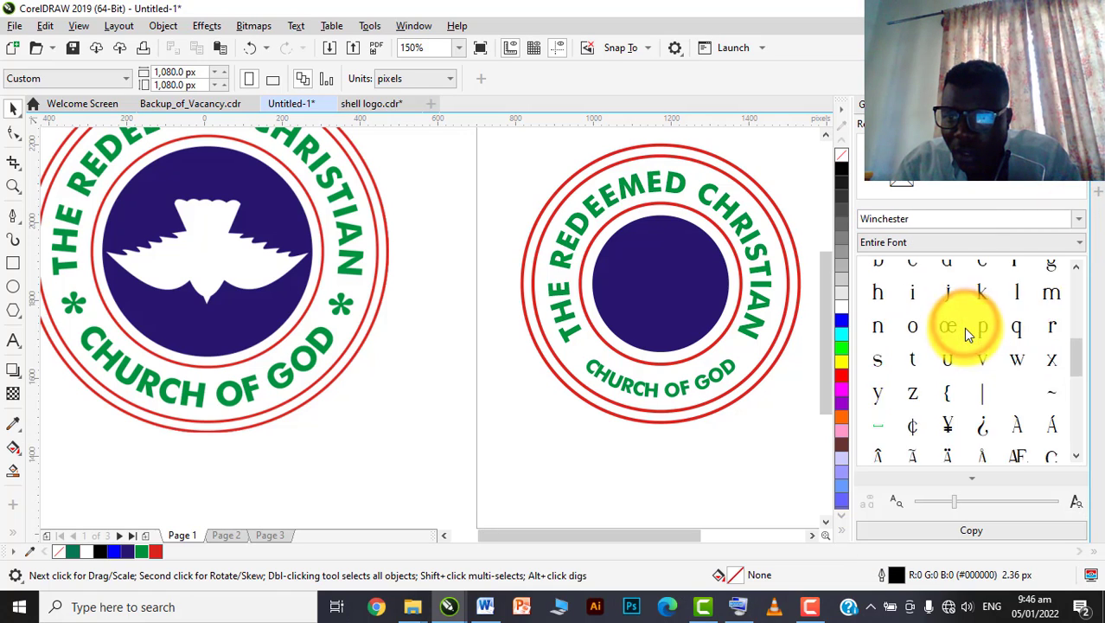
- Change the glyph font to Webdings and look through its remaining symbols for a matching asterisk
{"action": "left_click", "coordinate": [1085, 217]}
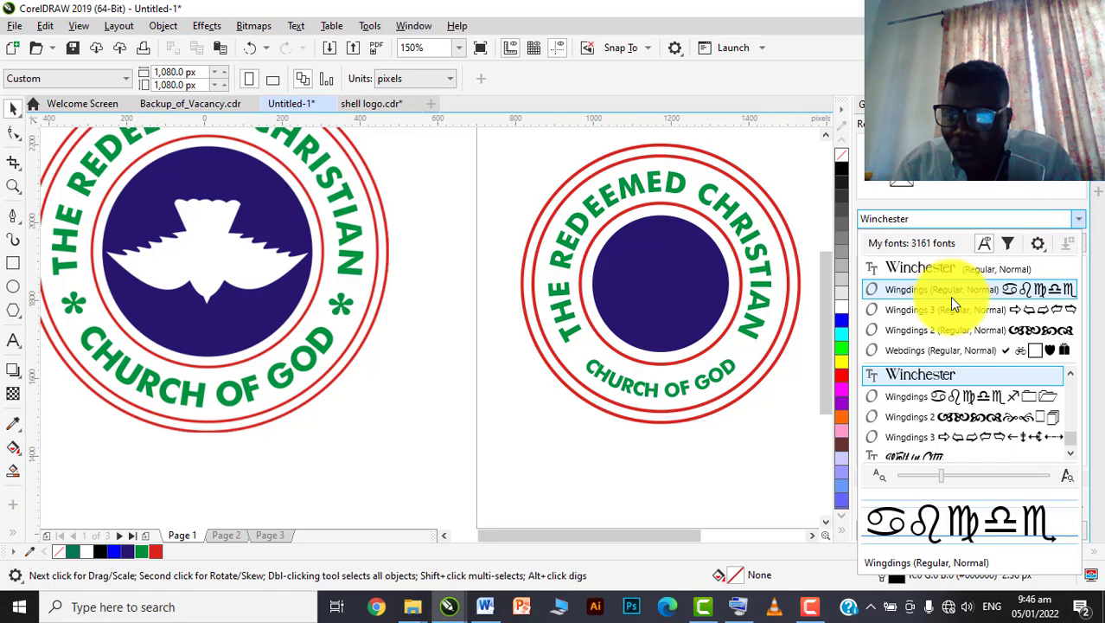
{"action": "left_click", "coordinate": [948, 347]}
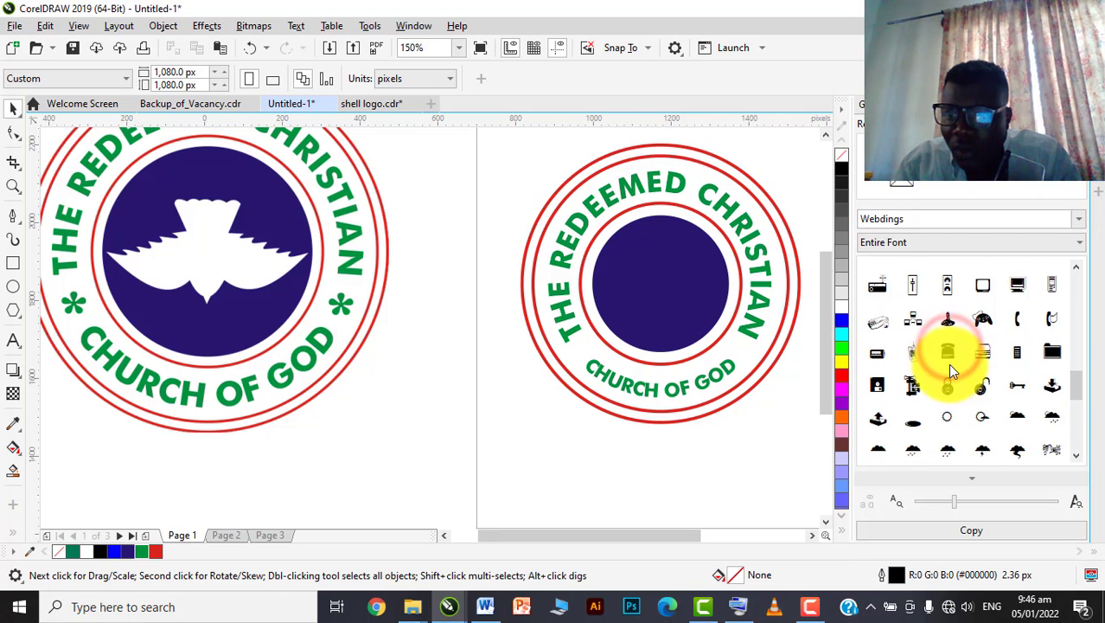
{"action": "scroll", "coordinate": [965, 374], "scroll_direction": "down", "scroll_amount": 5}
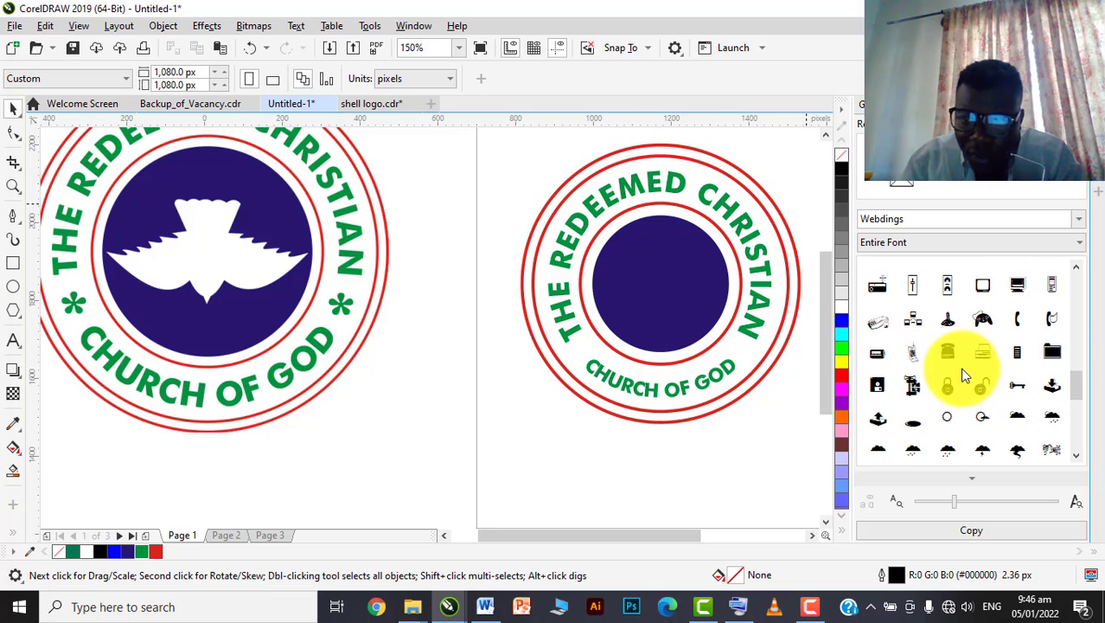
{"action": "scroll", "coordinate": [967, 378], "scroll_direction": "down", "scroll_amount": 5}
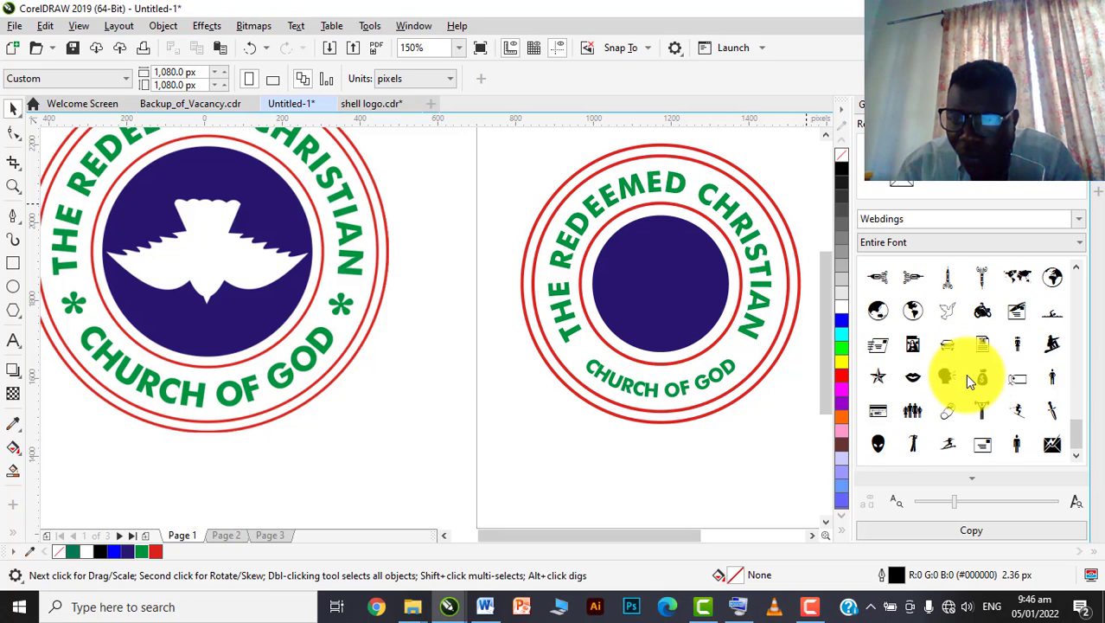
- Return the glyph font to Wingdings and re-examine its symbols, including the star shapes, for an asterisk match
{"action": "left_click", "coordinate": [1078, 219]}
{"action": "left_click", "coordinate": [949, 310]}
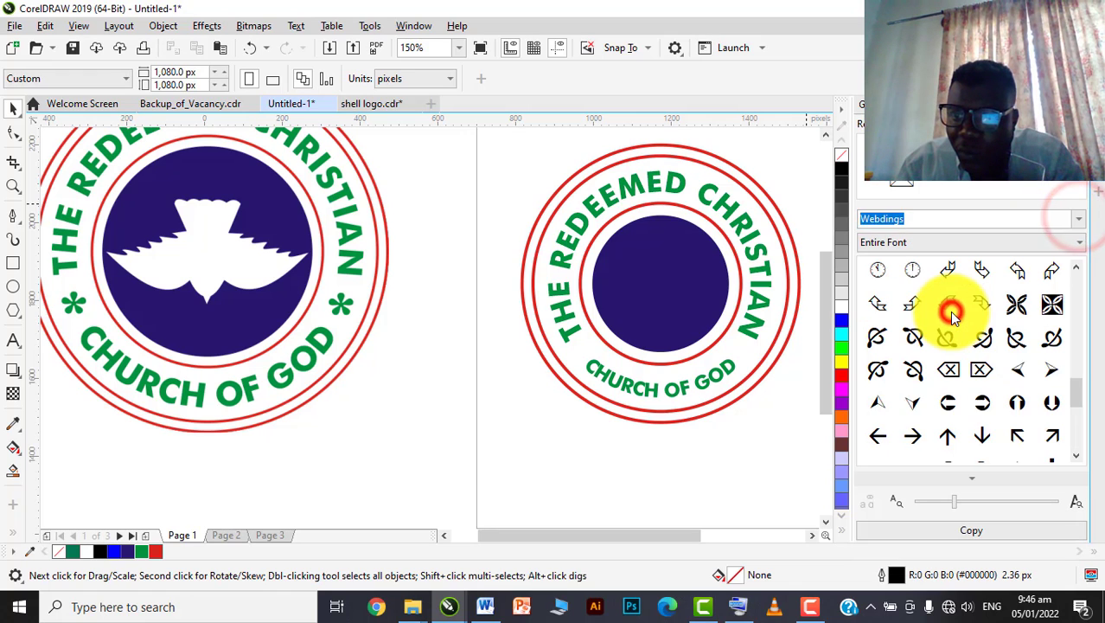
{"action": "scroll", "coordinate": [949, 314], "scroll_direction": "down", "scroll_amount": 4}
{"action": "scroll", "coordinate": [951, 317], "scroll_direction": "down", "scroll_amount": 3}
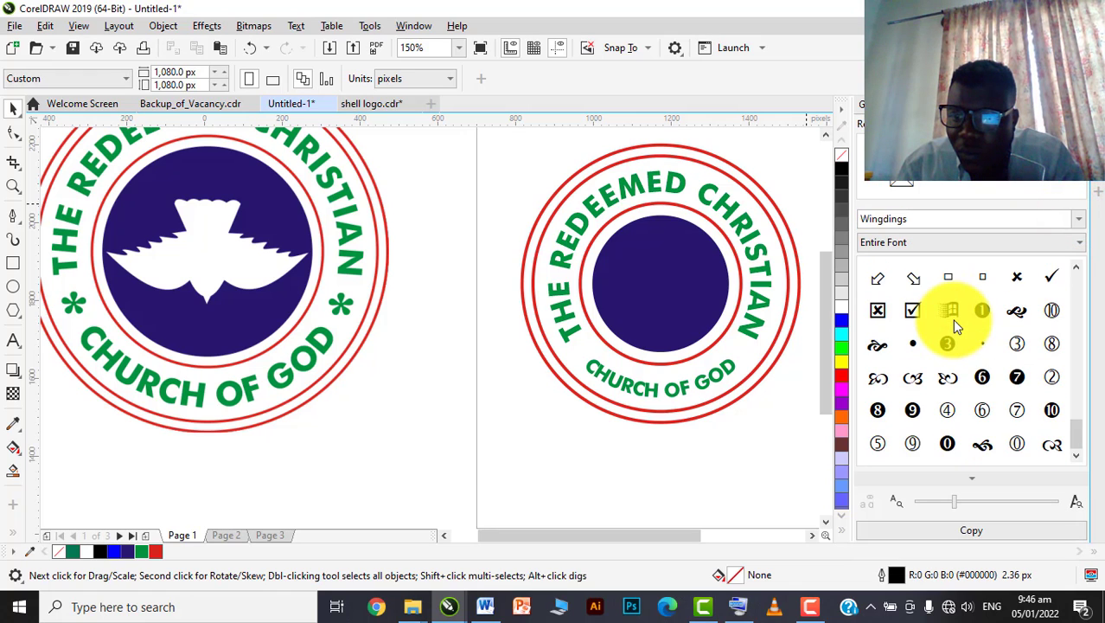
{"action": "scroll", "coordinate": [952, 318], "scroll_direction": "up", "scroll_amount": 1}
{"action": "scroll", "coordinate": [952, 319], "scroll_direction": "down", "scroll_amount": 1}
{"action": "scroll", "coordinate": [952, 319], "scroll_direction": "up", "scroll_amount": 5}
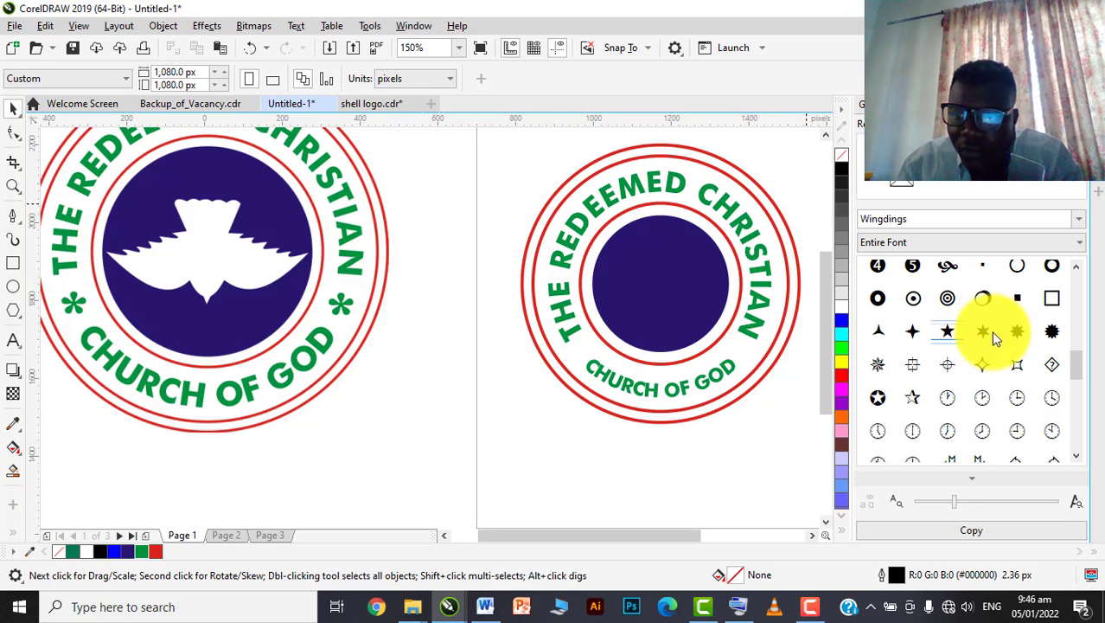
- Place the six-pointed Wingdings star beside the outer ring of the new logo and check the neighbouring glyphs
{"action": "left_click_drag", "start_coordinate": [984, 337], "coordinate": [523, 356]}
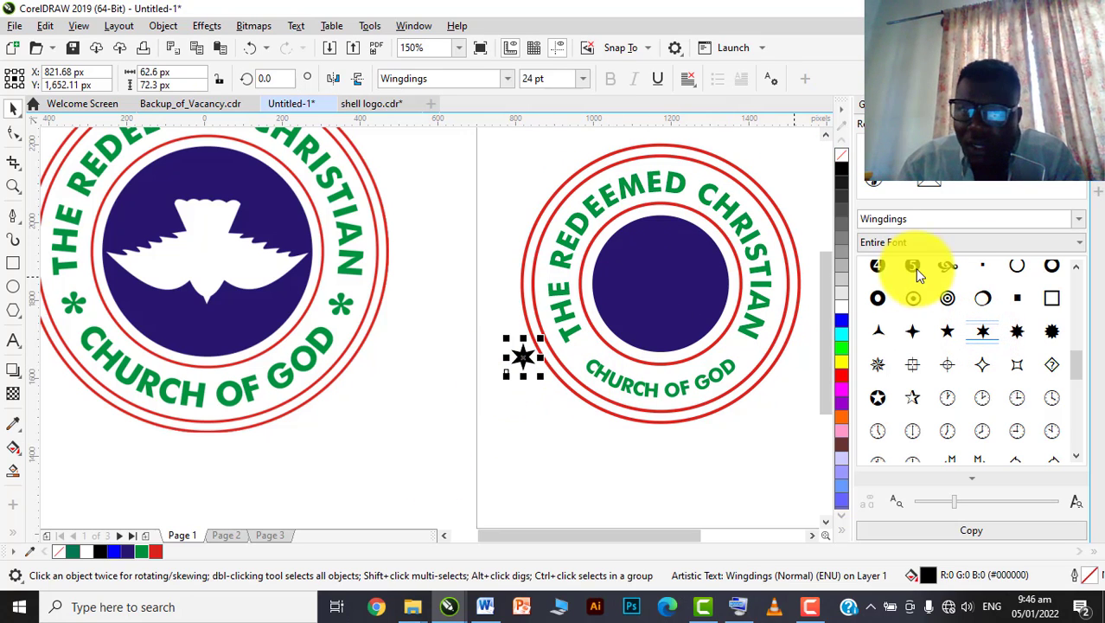
{"action": "scroll", "coordinate": [963, 272], "scroll_direction": "up", "scroll_amount": 2}
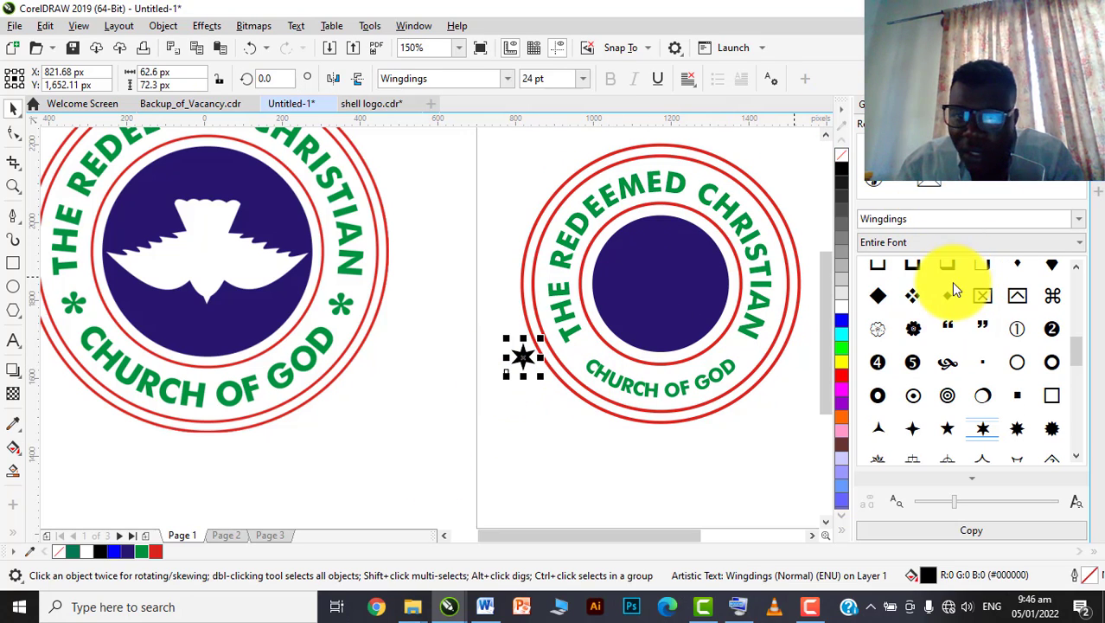
- Replace the placed Wingdings star with an Arial asterisk enlarged to about 71 pt, positioned just before CHURCH OF GOD
{"action": "left_click", "coordinate": [416, 308]}
{"action": "left_click_drag", "start_coordinate": [421, 310], "coordinate": [419, 312]}
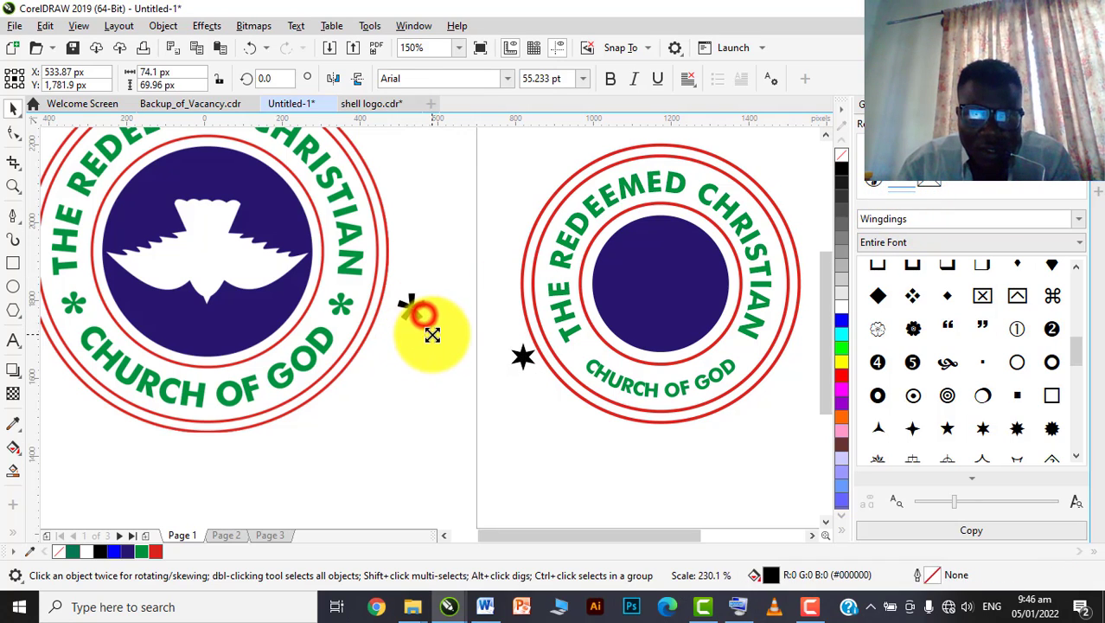
{"action": "left_click", "coordinate": [523, 357]}
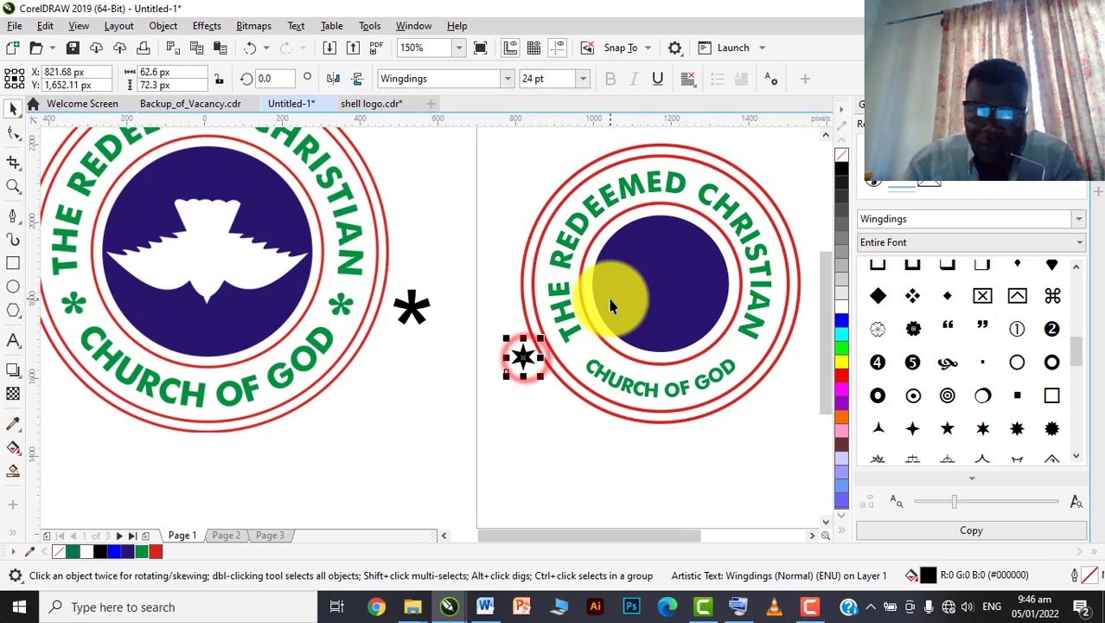
{"action": "key", "text": "Delete"}
{"action": "left_click_drag", "start_coordinate": [413, 308], "coordinate": [582, 346]}
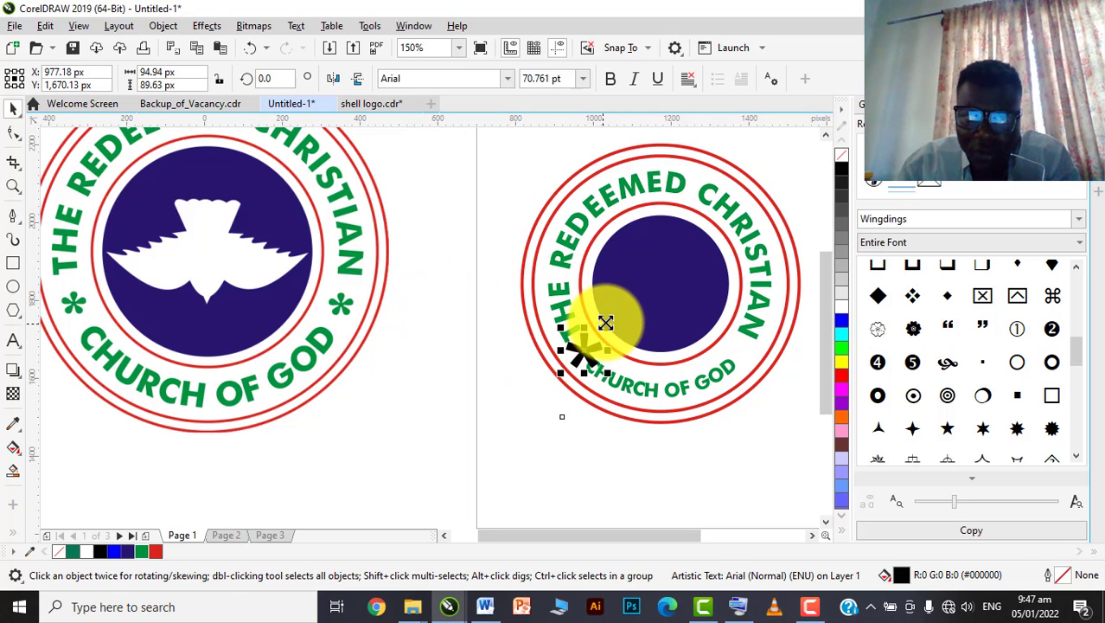
- Set the font size of the curved text THE REDEEMED CHRISTIAN in the new logo to 16 pt
{"action": "left_click", "coordinate": [570, 252]}
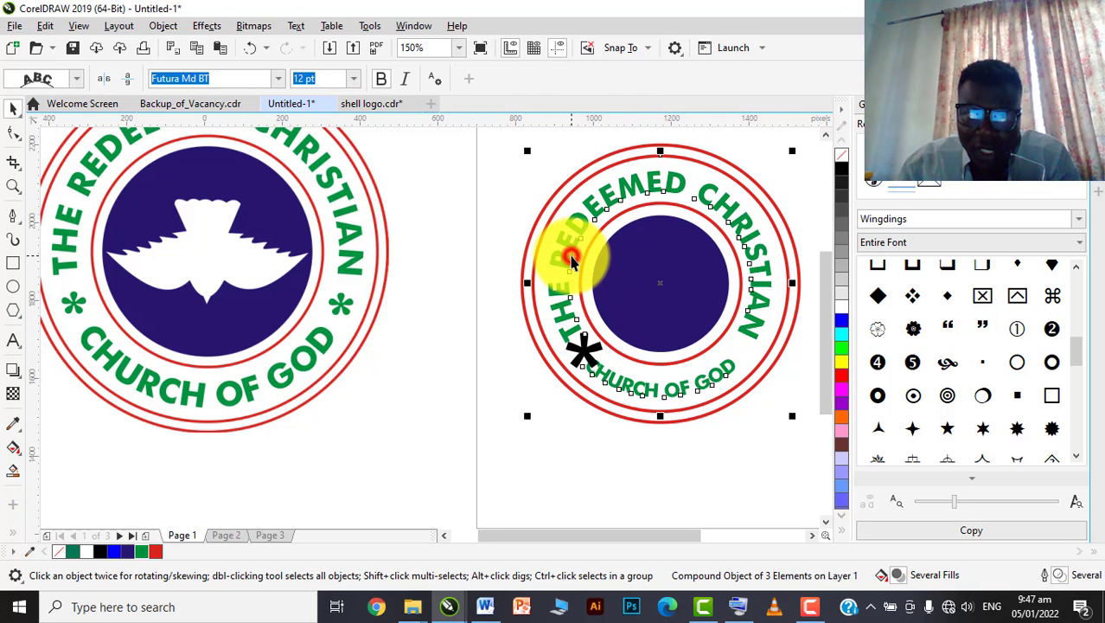
{"action": "left_click", "coordinate": [327, 76]}
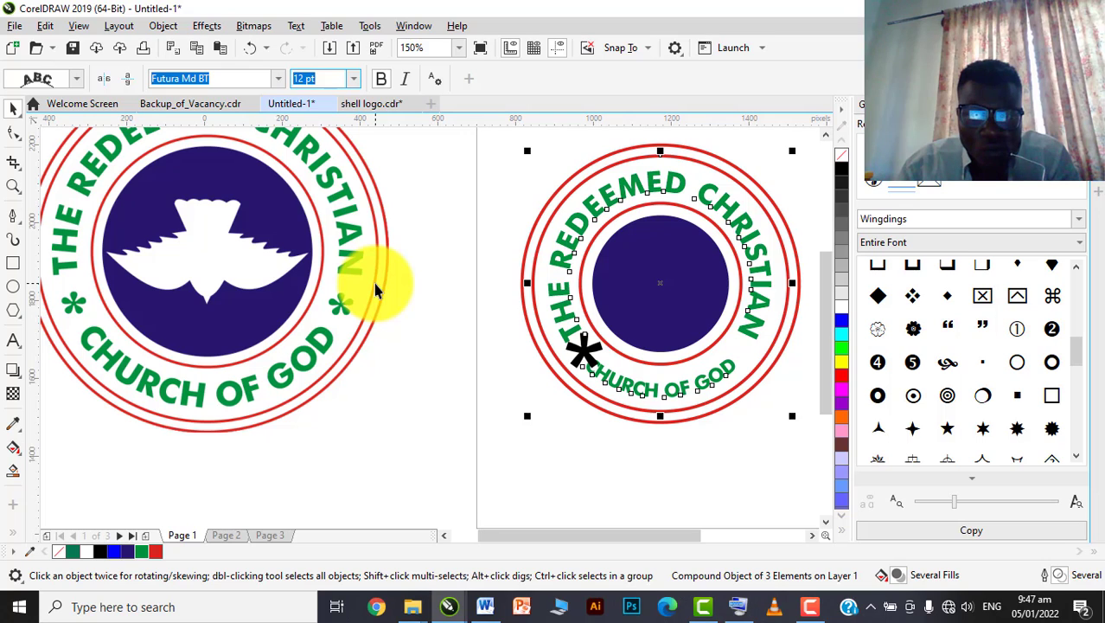
{"action": "left_click", "coordinate": [410, 242]}
{"action": "left_click", "coordinate": [576, 217]}
{"action": "double_click", "coordinate": [580, 223]}
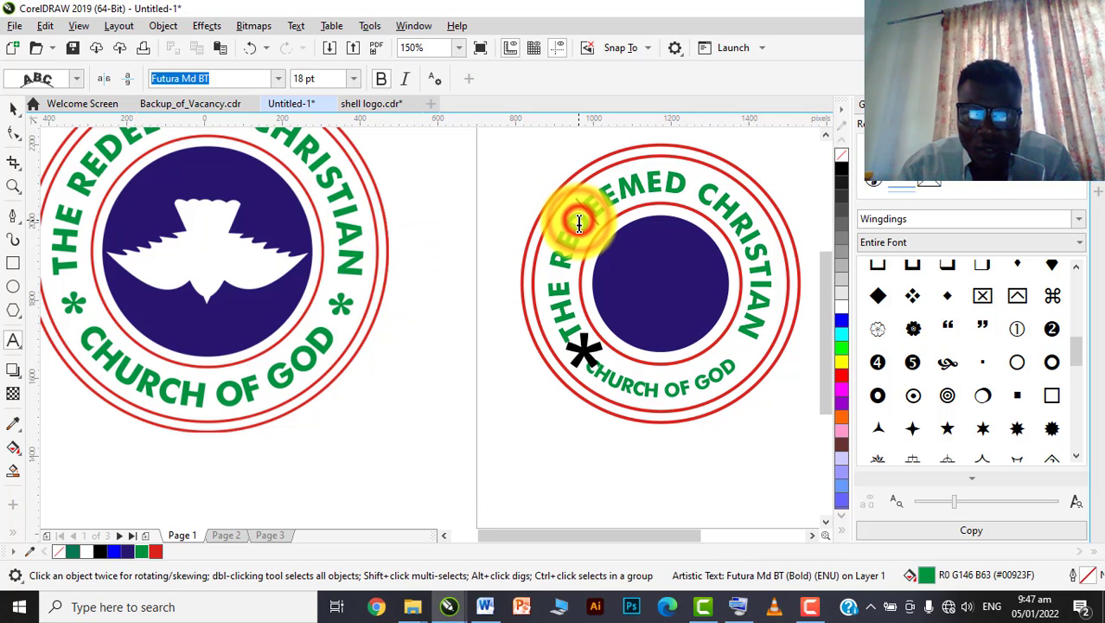
{"action": "left_click", "coordinate": [14, 108]}
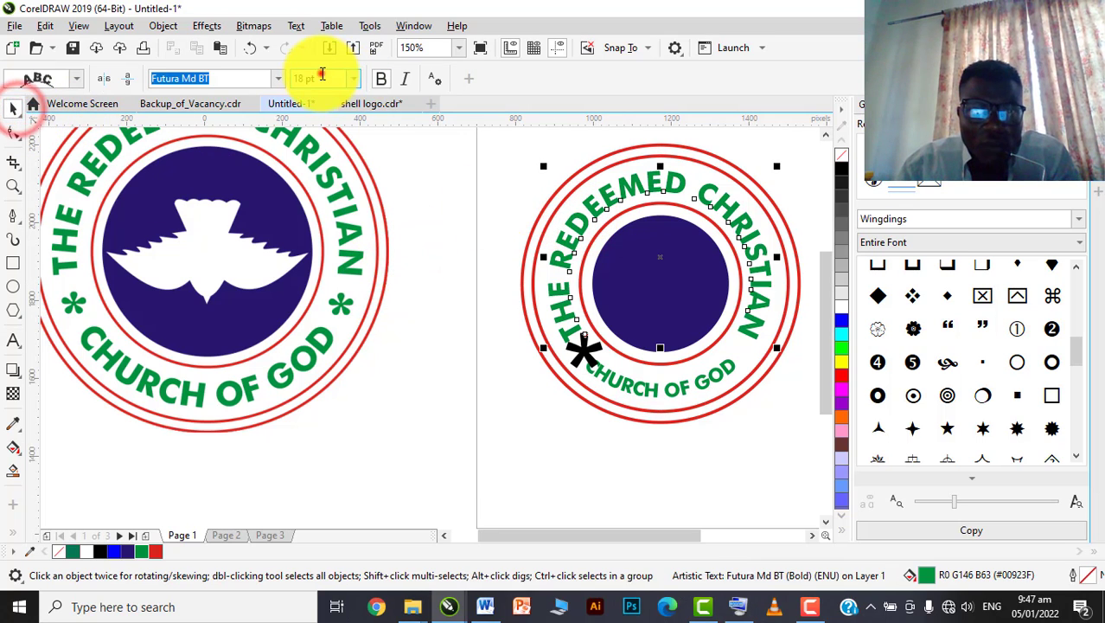
{"action": "left_click", "coordinate": [322, 74]}
{"action": "type", "text": "16"}
{"action": "key", "text": "Return"}
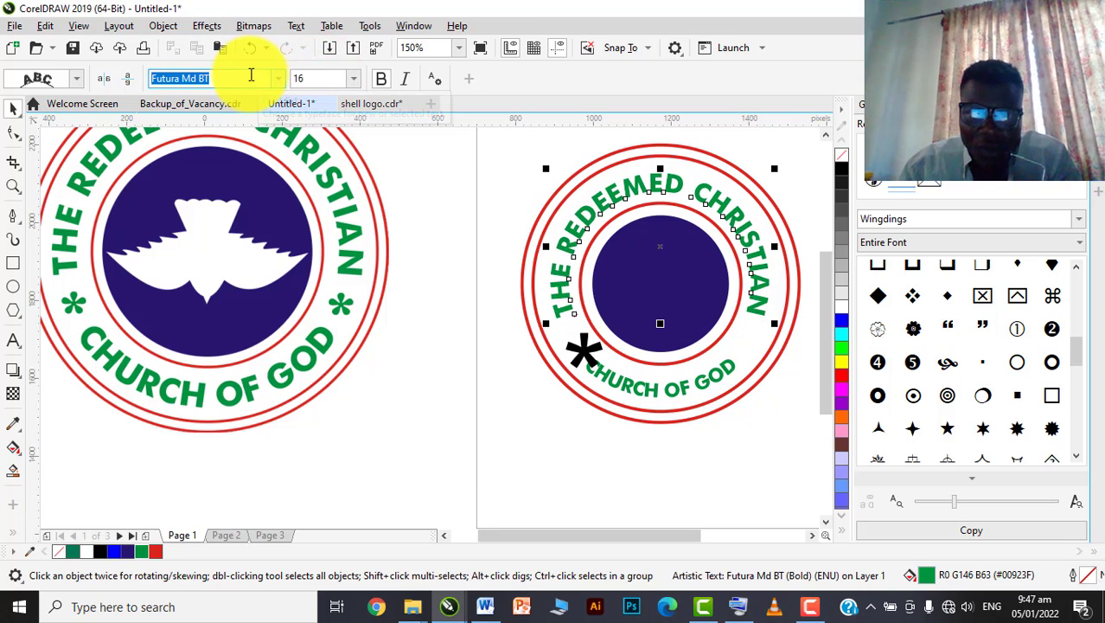
{"action": "left_click", "coordinate": [420, 297]}
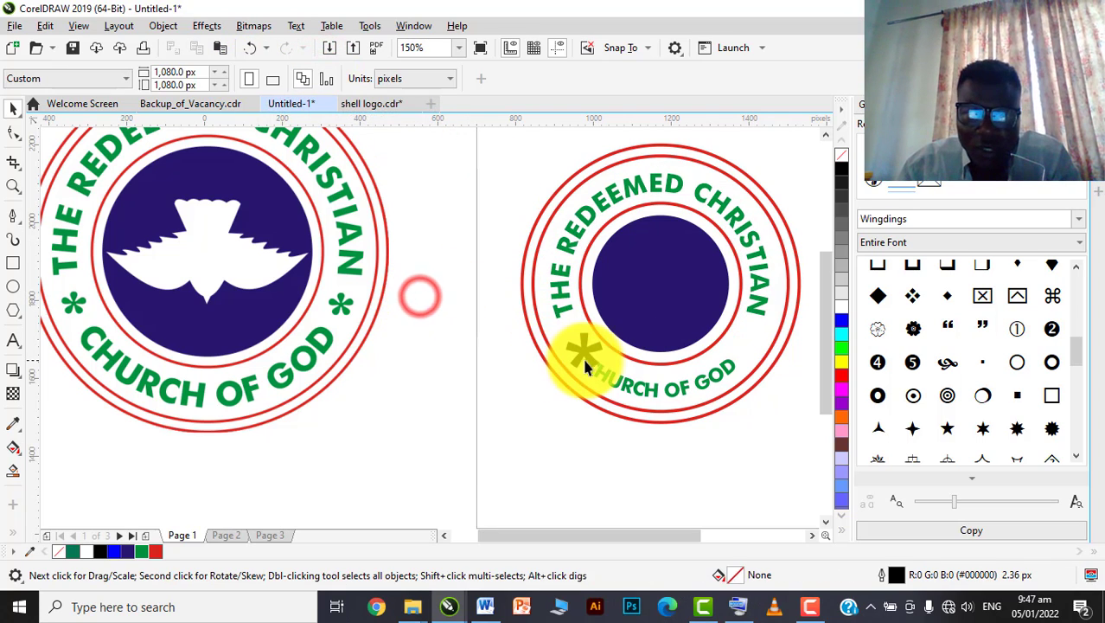
- Place matching asterisks of about 44.4 pt in both gaps between the curved texts and fill them with the sampled green
{"action": "left_click_drag", "start_coordinate": [563, 332], "coordinate": [749, 339]}
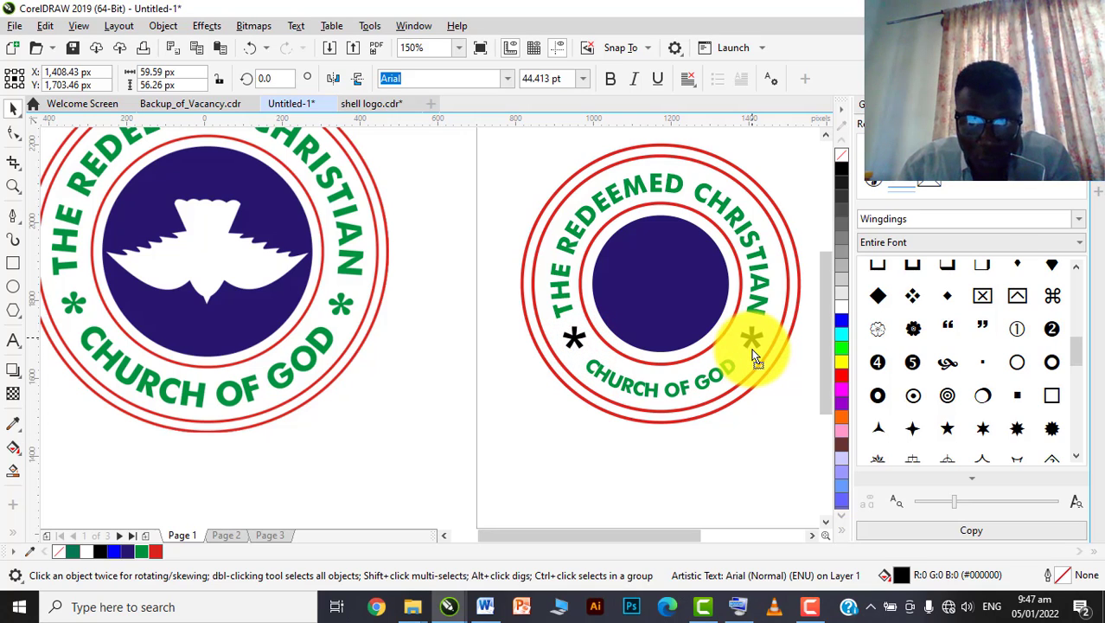
{"action": "left_click", "coordinate": [550, 344], "text": "shift"}
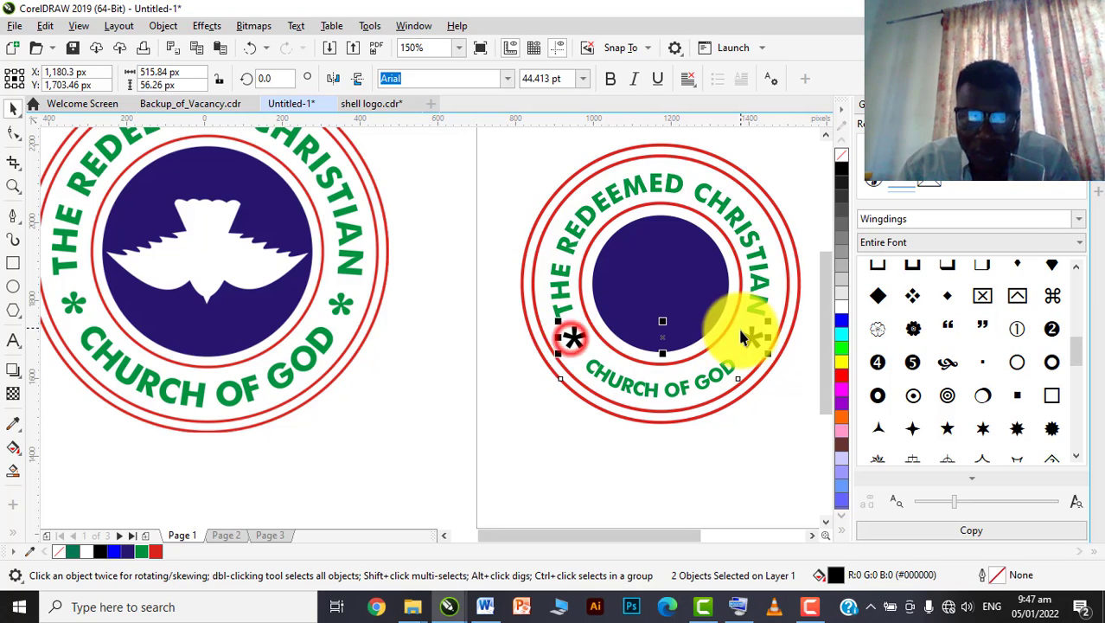
{"action": "left_click", "coordinate": [138, 554]}
{"action": "left_click", "coordinate": [431, 459]}
- Compare the new logo with the reference and examine the white dove inside the reference's blue circle
{"action": "scroll", "coordinate": [512, 410], "scroll_direction": "down", "scroll_amount": 3}
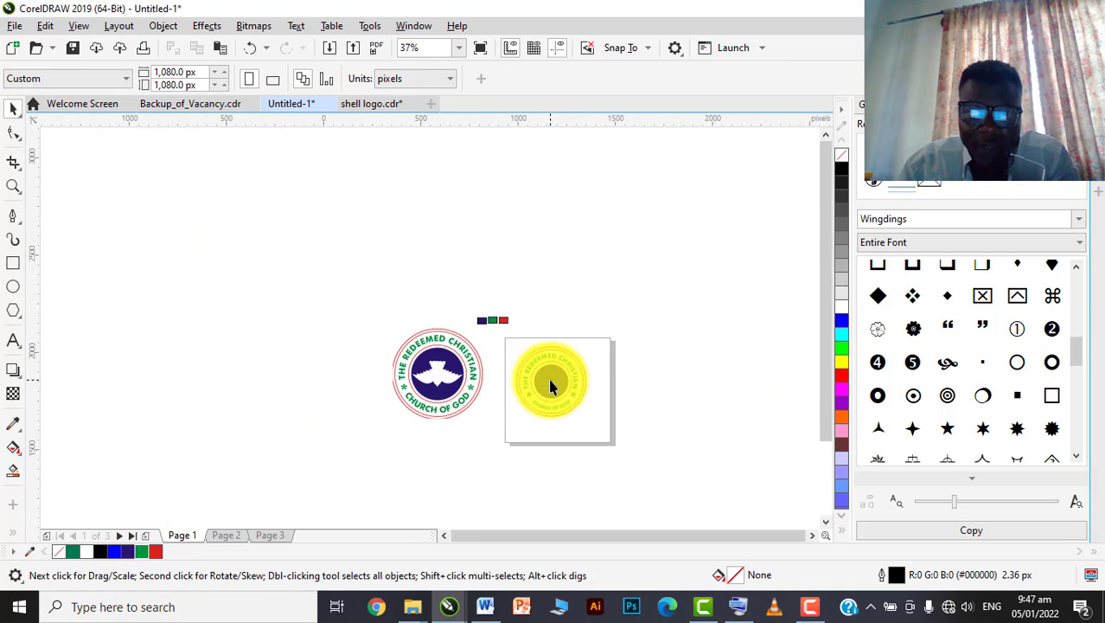
{"action": "scroll", "coordinate": [553, 346], "scroll_direction": "up", "scroll_amount": 2}
{"action": "scroll", "coordinate": [562, 320], "scroll_direction": "down", "scroll_amount": 2}
{"action": "scroll", "coordinate": [553, 311], "scroll_direction": "up", "scroll_amount": 4}
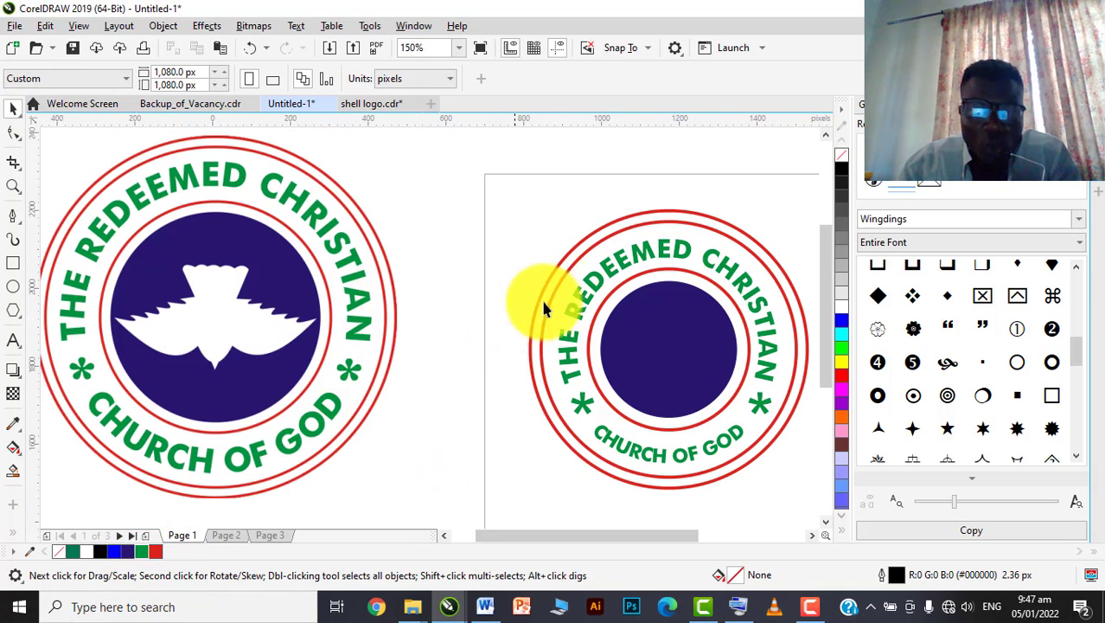
{"action": "scroll", "coordinate": [645, 256], "scroll_direction": "down", "scroll_amount": 2}
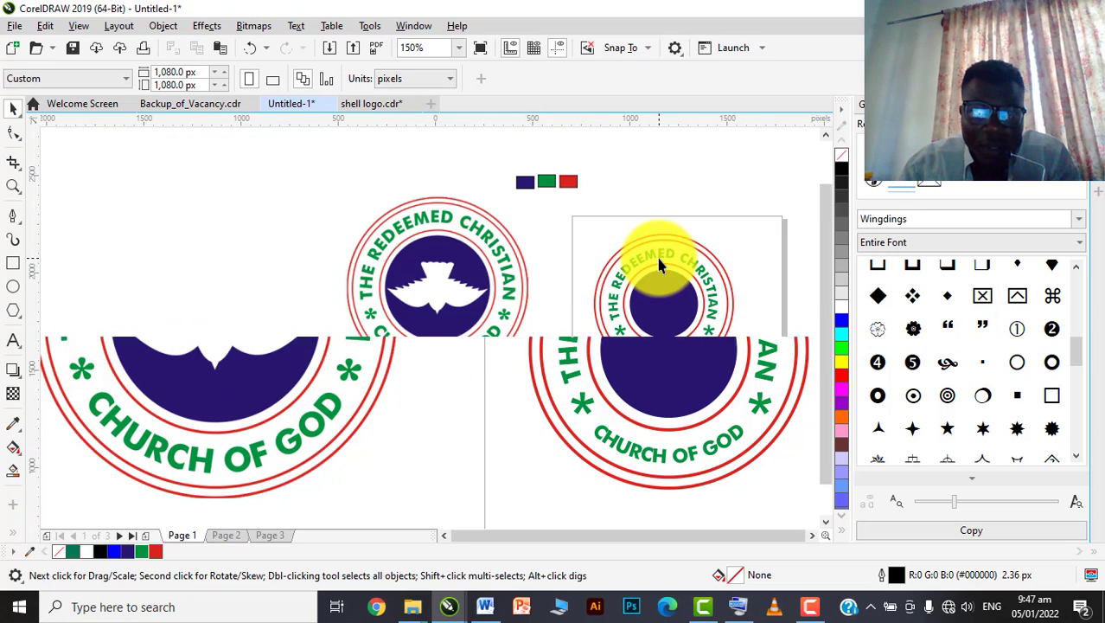
{"action": "scroll", "coordinate": [442, 278], "scroll_direction": "up", "scroll_amount": 2}
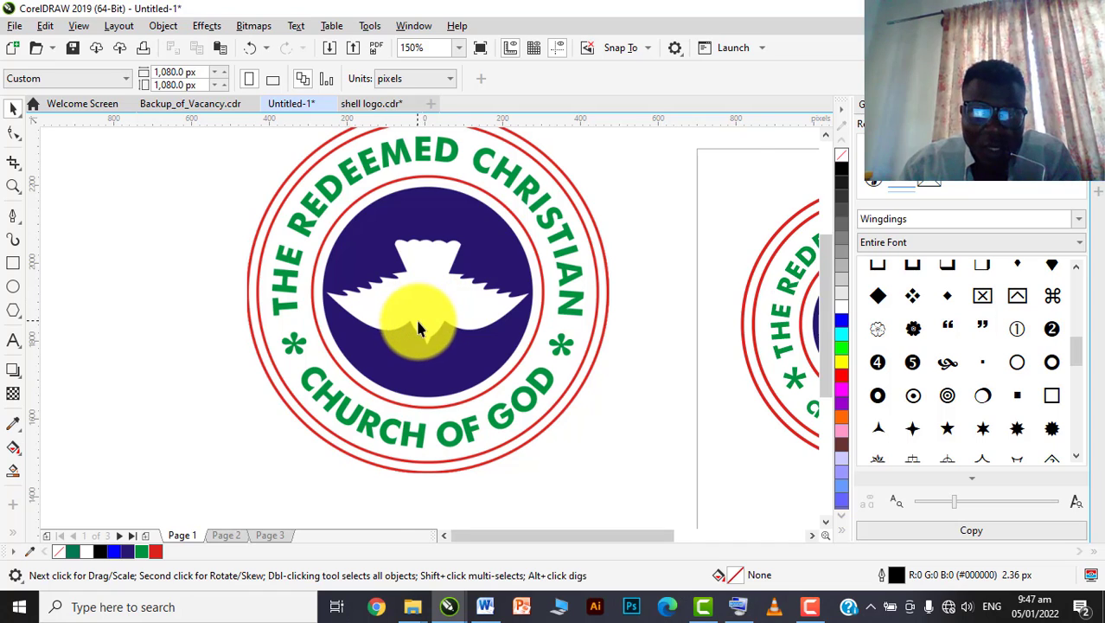
{"action": "scroll", "coordinate": [417, 317], "scroll_direction": "up", "scroll_amount": 2}
{"action": "scroll", "coordinate": [389, 331], "scroll_direction": "down", "scroll_amount": 2}
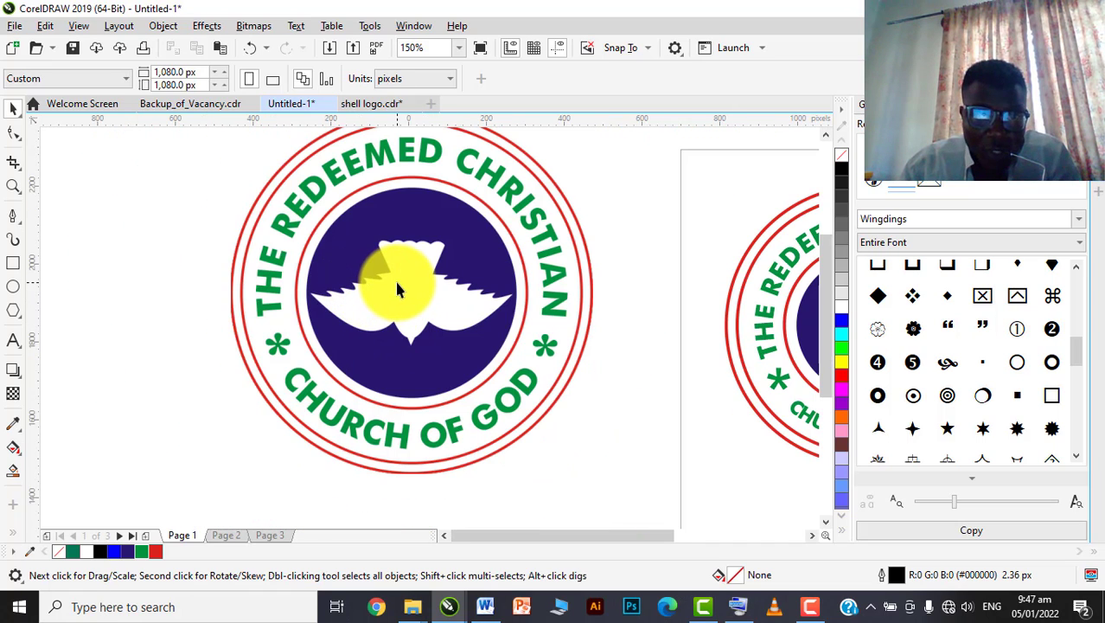
- Trace the lower edge of the dove's left wing with the Pen tool, as a curve about 156 by 44 px
{"action": "left_click", "coordinate": [15, 218]}
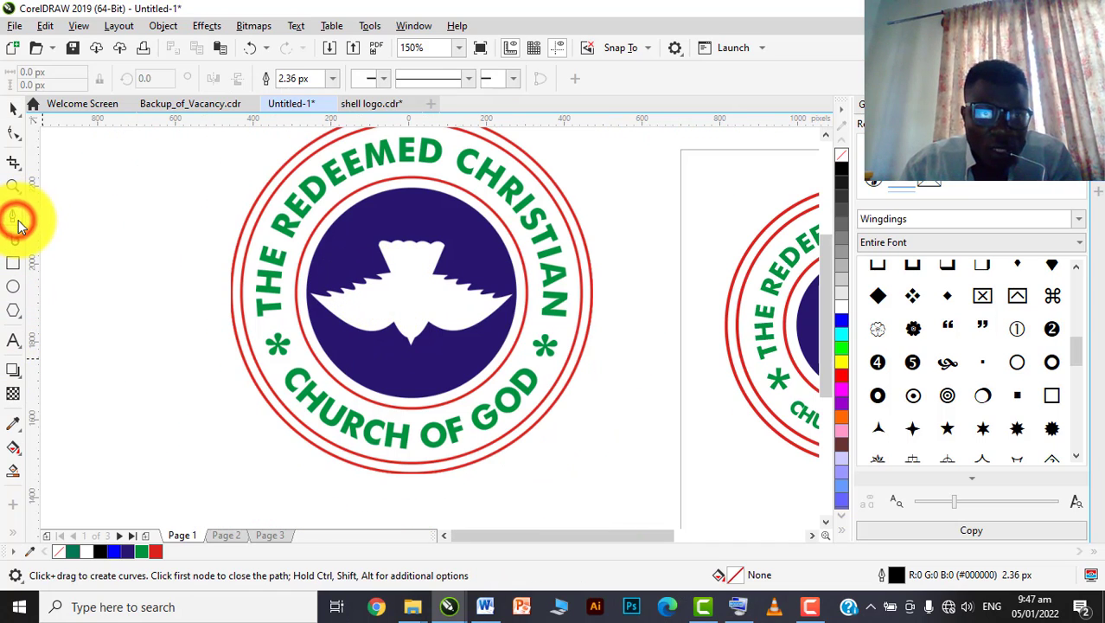
{"action": "scroll", "coordinate": [360, 321], "scroll_direction": "up", "scroll_amount": 2}
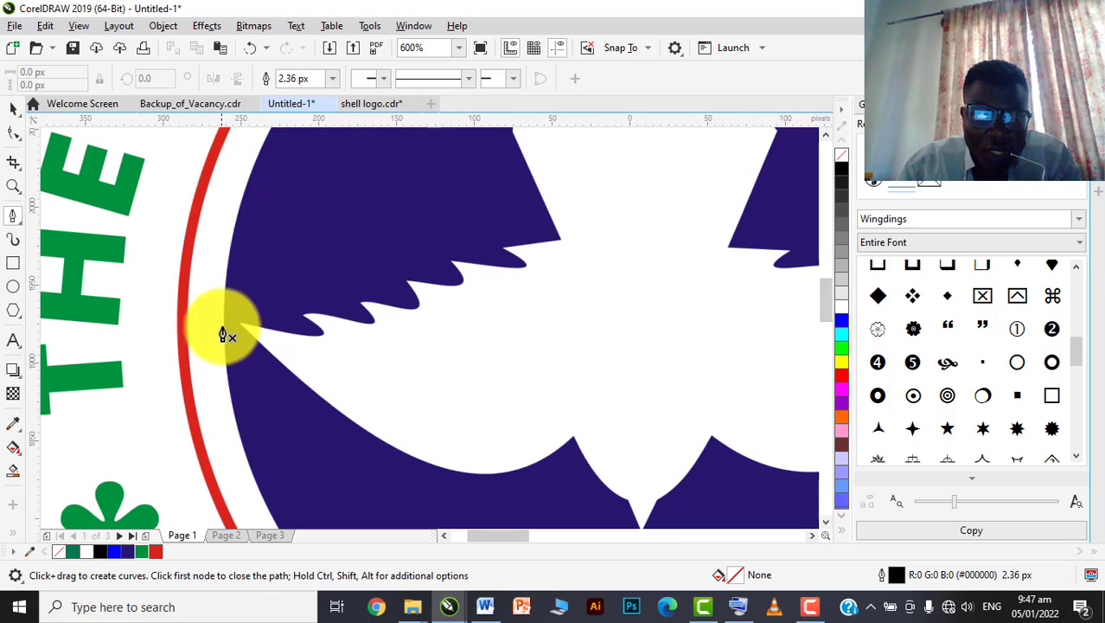
{"action": "left_click", "coordinate": [573, 439]}
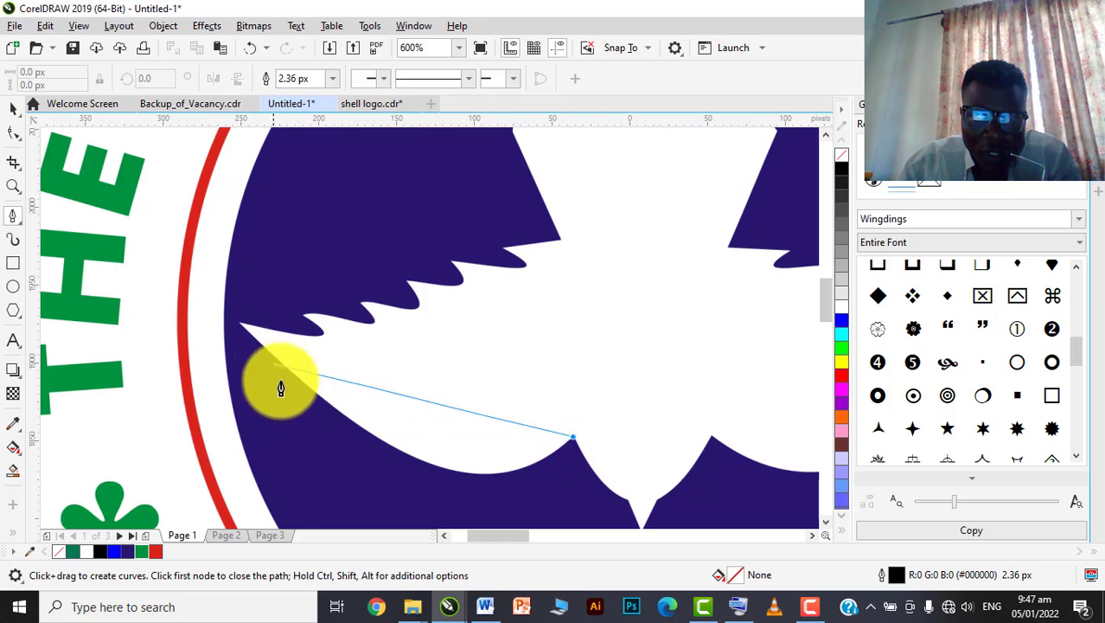
{"action": "left_click_drag", "start_coordinate": [329, 406], "coordinate": [178, 281]}
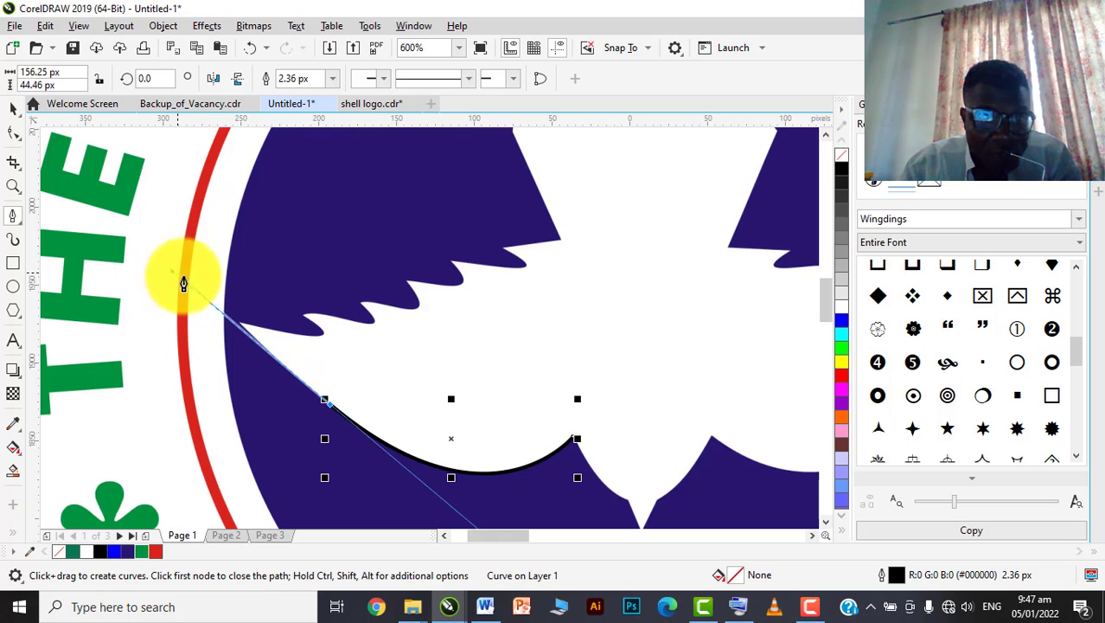
- Try to extend the traced wing curve from its end node to the tip of the dove's left wing
{"action": "left_click", "coordinate": [324, 404]}
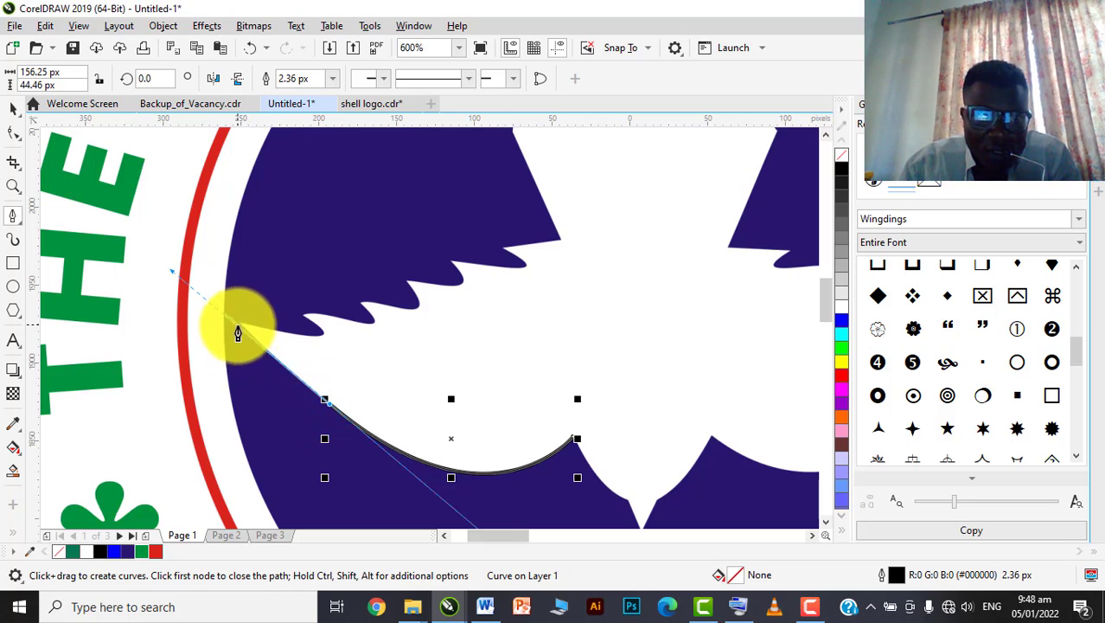
{"action": "left_click", "coordinate": [323, 402]}
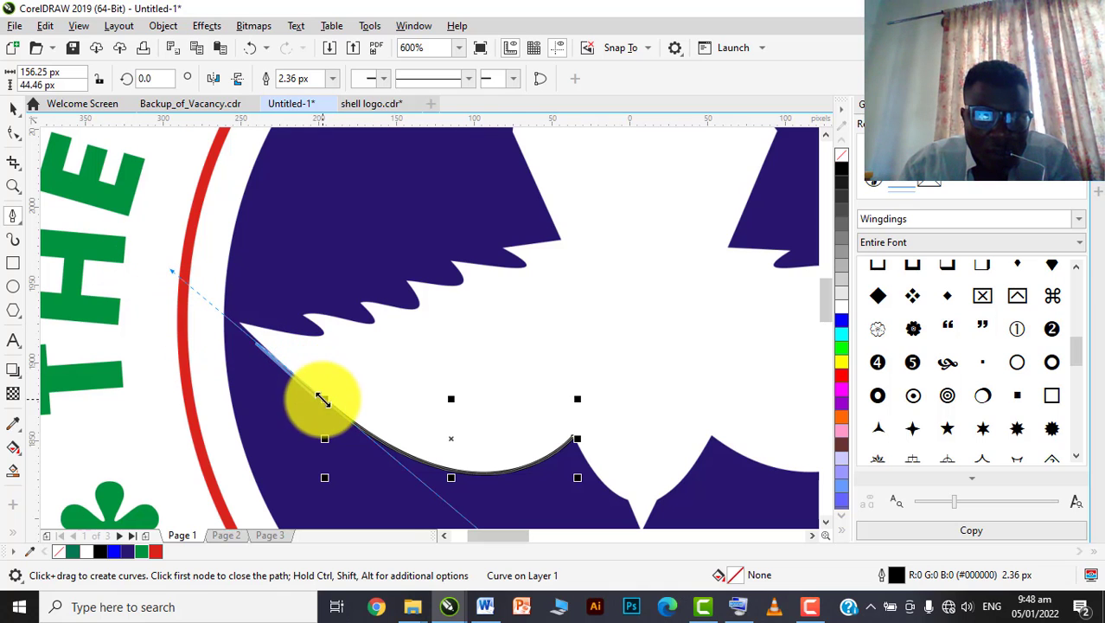
{"action": "scroll", "coordinate": [370, 414], "scroll_direction": "down", "scroll_amount": 4}
{"action": "scroll", "coordinate": [325, 364], "scroll_direction": "up", "scroll_amount": 4}
{"action": "scroll", "coordinate": [325, 364], "scroll_direction": "up", "scroll_amount": 4}
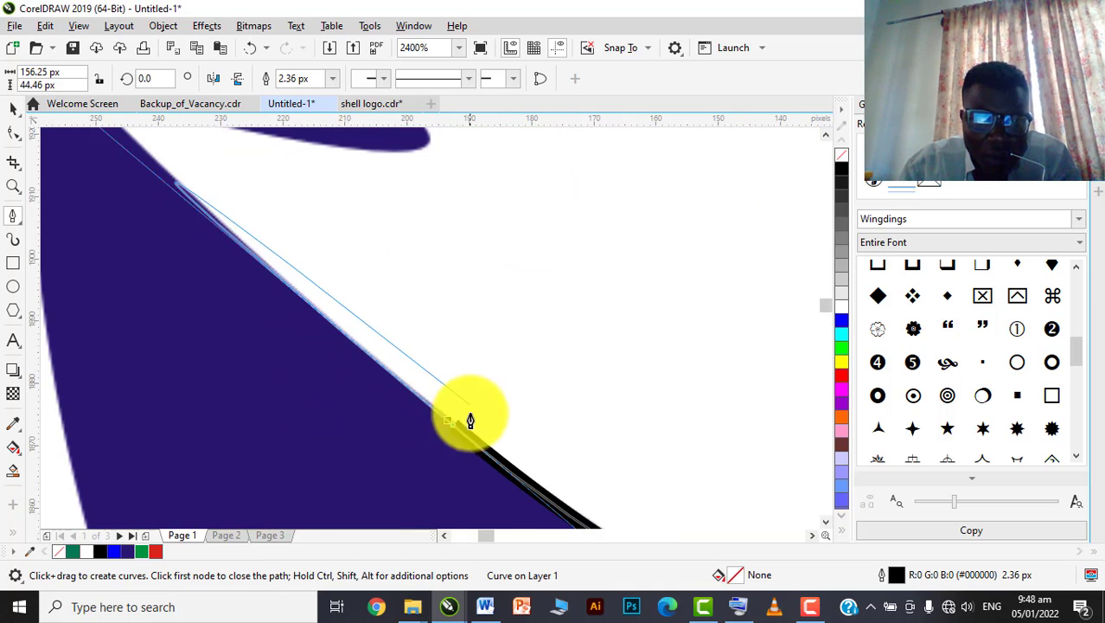
{"action": "scroll", "coordinate": [453, 432], "scroll_direction": "down", "scroll_amount": 4}
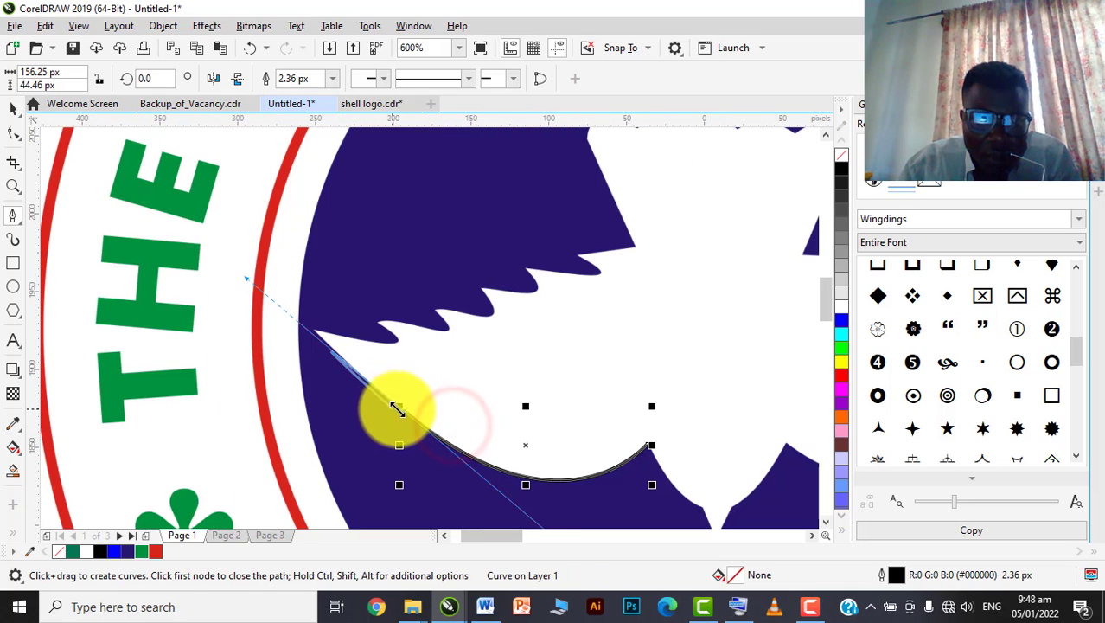
{"action": "scroll", "coordinate": [394, 412], "scroll_direction": "up", "scroll_amount": 2}
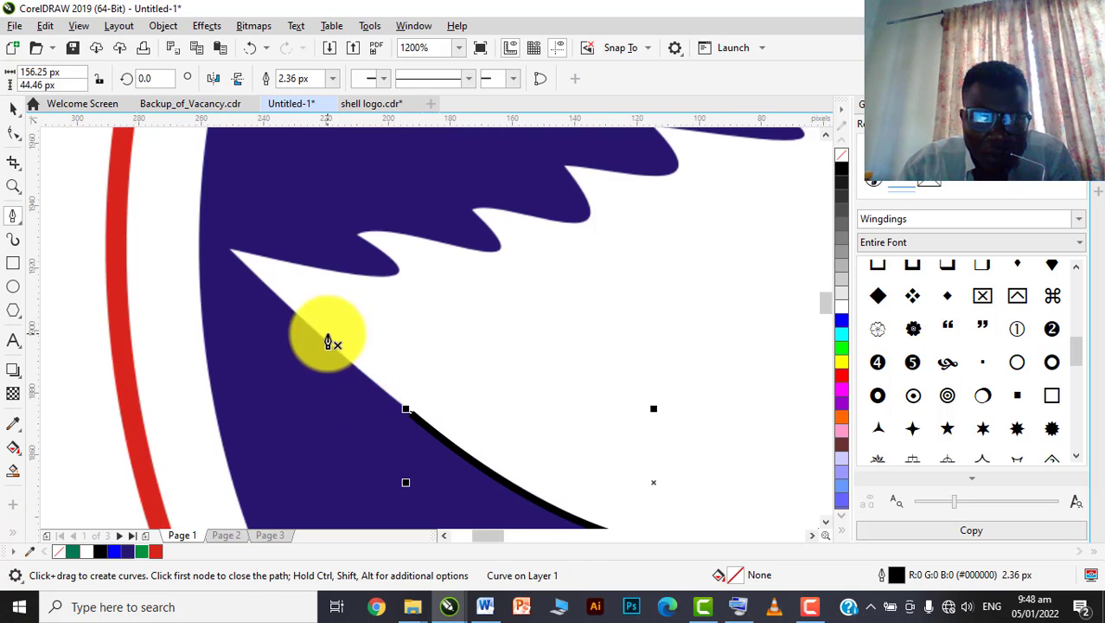
{"action": "left_click_drag", "start_coordinate": [411, 415], "coordinate": [427, 435]}
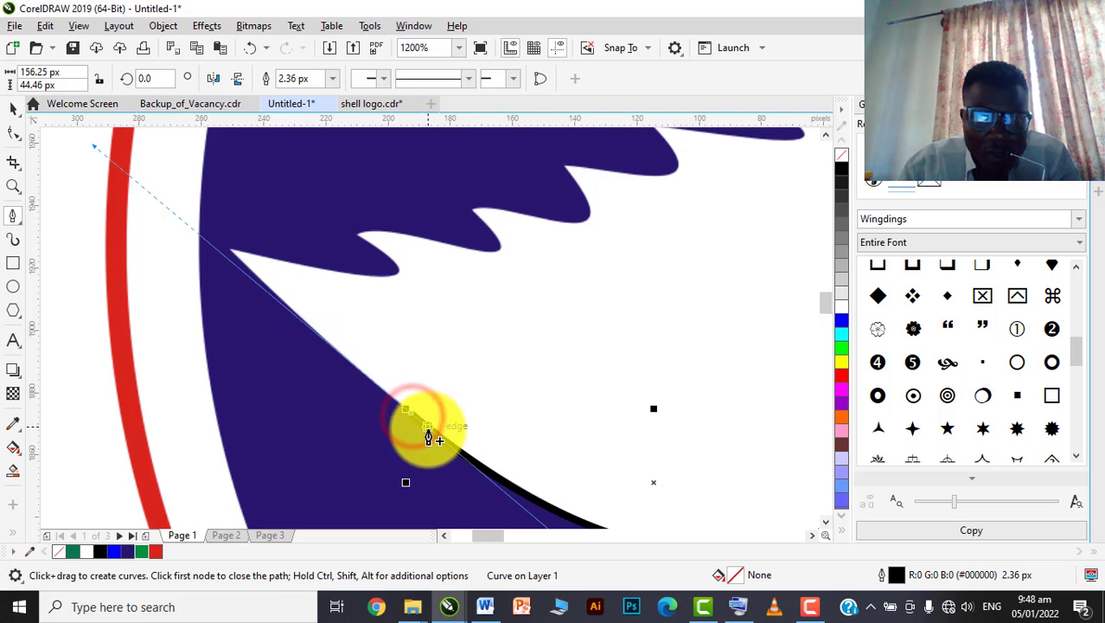
{"action": "left_click", "coordinate": [231, 260]}
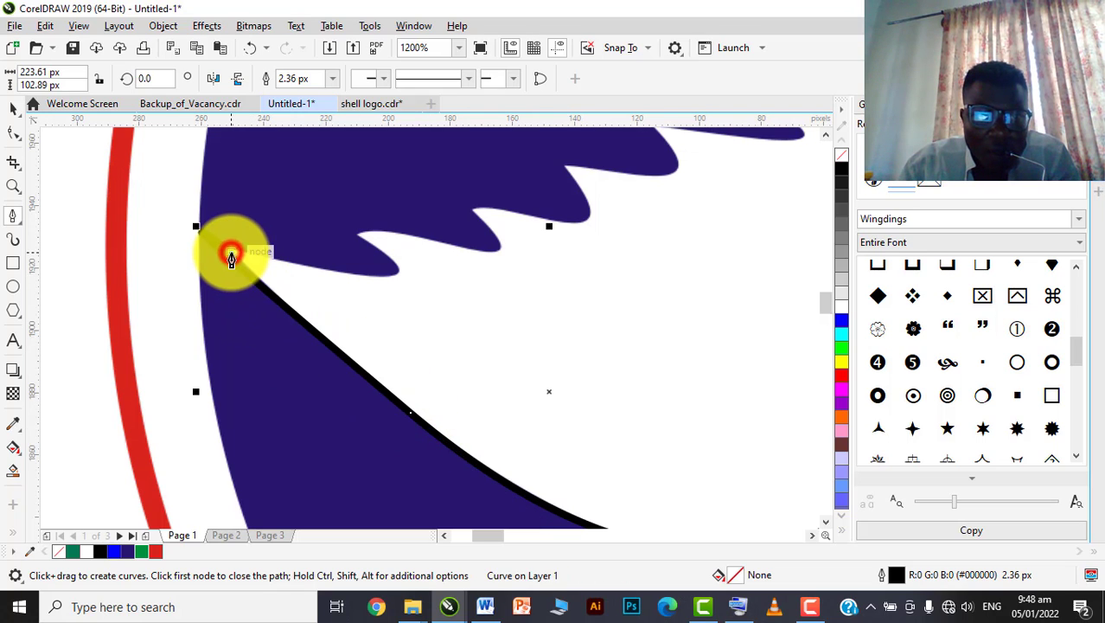
- Retry continuing the traced wing curve from its end node up to the left wing's tip
{"action": "left_click", "coordinate": [408, 414]}
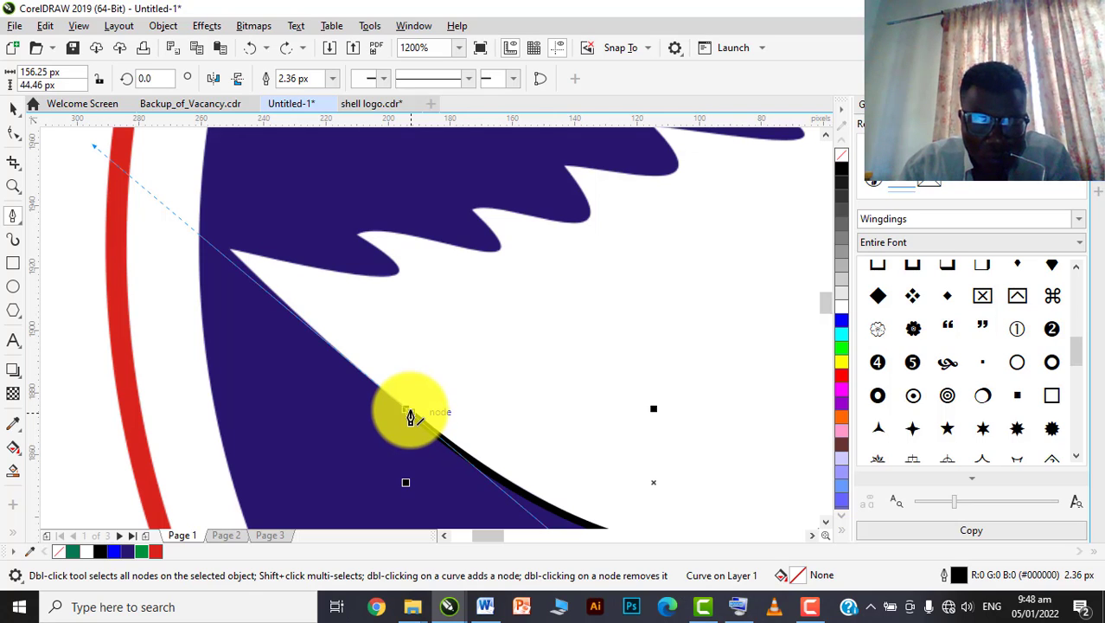
{"action": "left_click", "coordinate": [410, 411]}
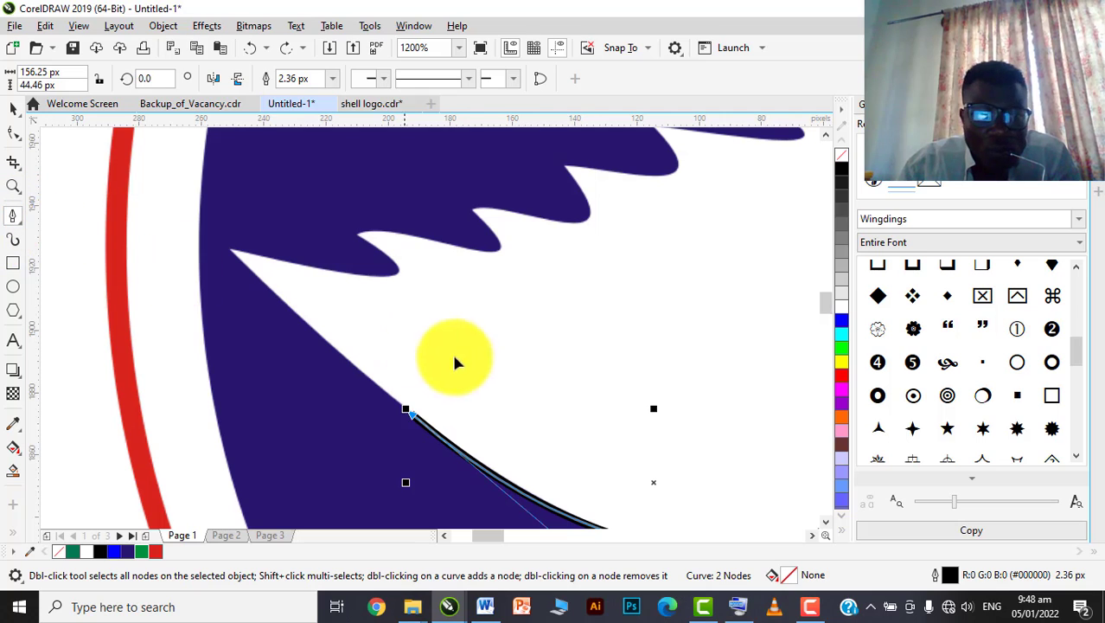
{"action": "scroll", "coordinate": [441, 389], "scroll_direction": "down", "scroll_amount": 4}
{"action": "left_click", "coordinate": [165, 326]}
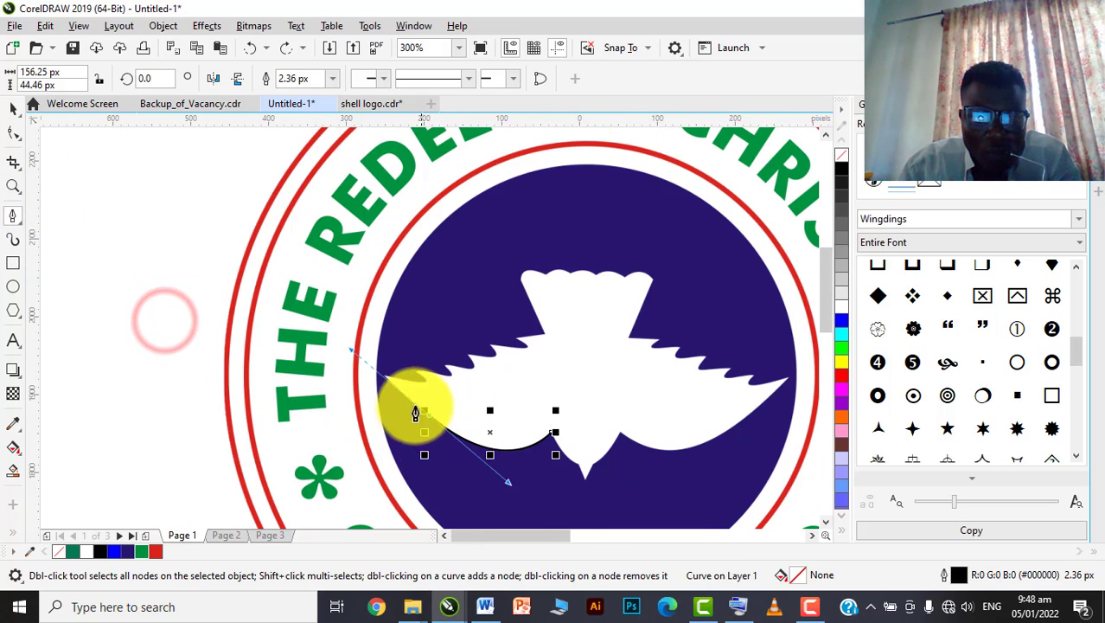
{"action": "scroll", "coordinate": [421, 410], "scroll_direction": "up", "scroll_amount": 2}
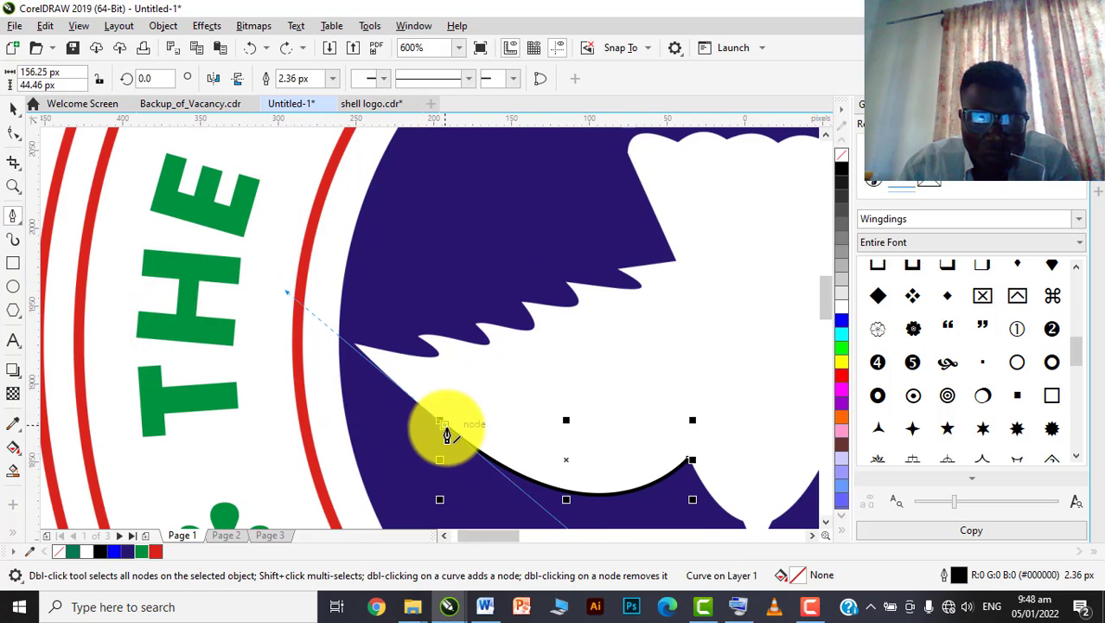
{"action": "left_click_drag", "start_coordinate": [446, 430], "coordinate": [351, 347]}
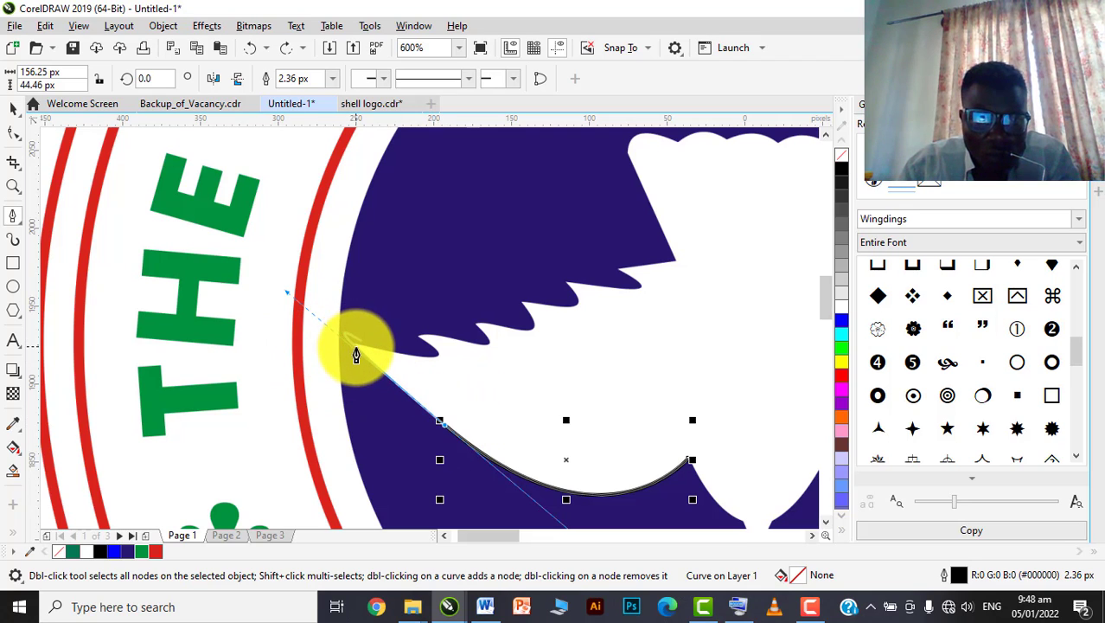
{"action": "left_click", "coordinate": [356, 346]}
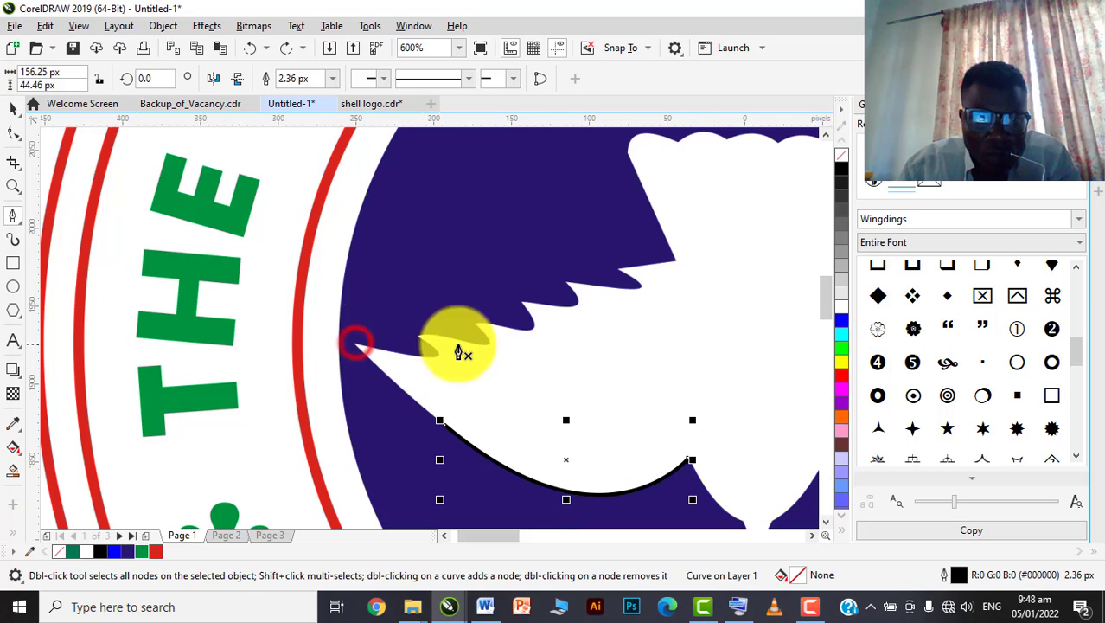
- Try a separate straight line of about 60 by 51 px from the wing tip to the curve's end node, and undo it
{"action": "left_click", "coordinate": [354, 347]}
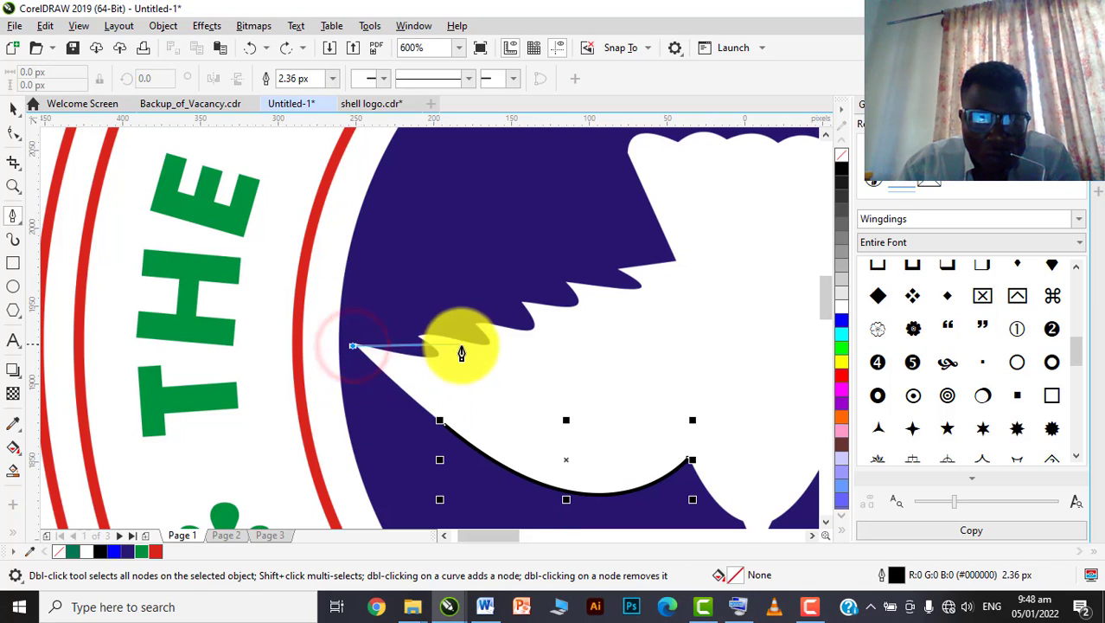
{"action": "double_click", "coordinate": [444, 425]}
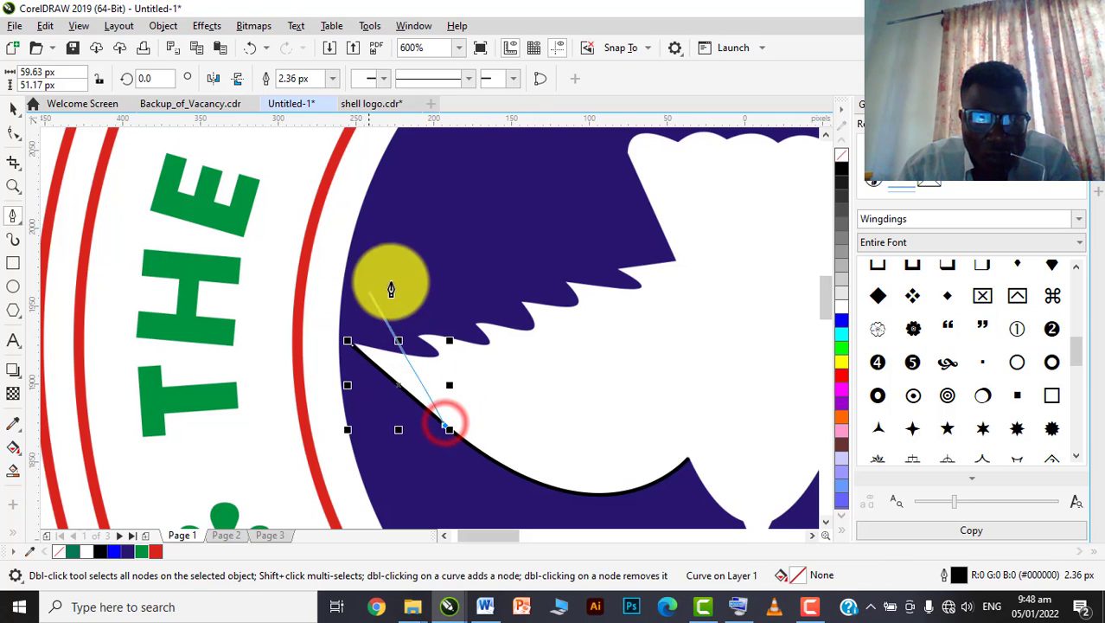
{"action": "key", "text": "ctrl+z"}
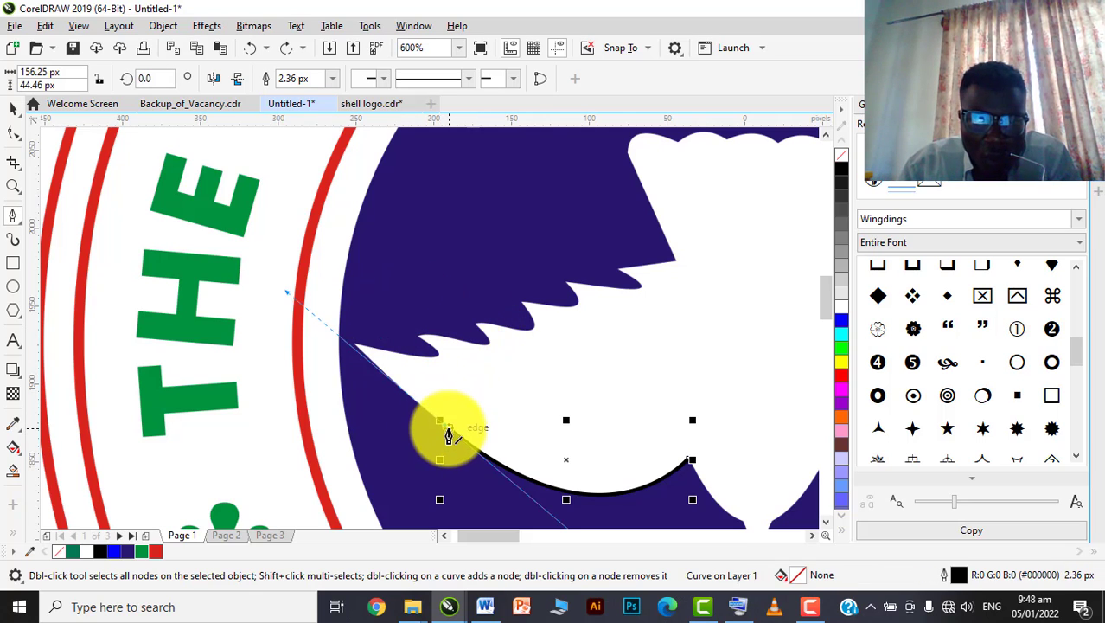
- Pick up the wing curve once more at its end node and discard the traced curve
{"action": "left_click", "coordinate": [444, 425]}
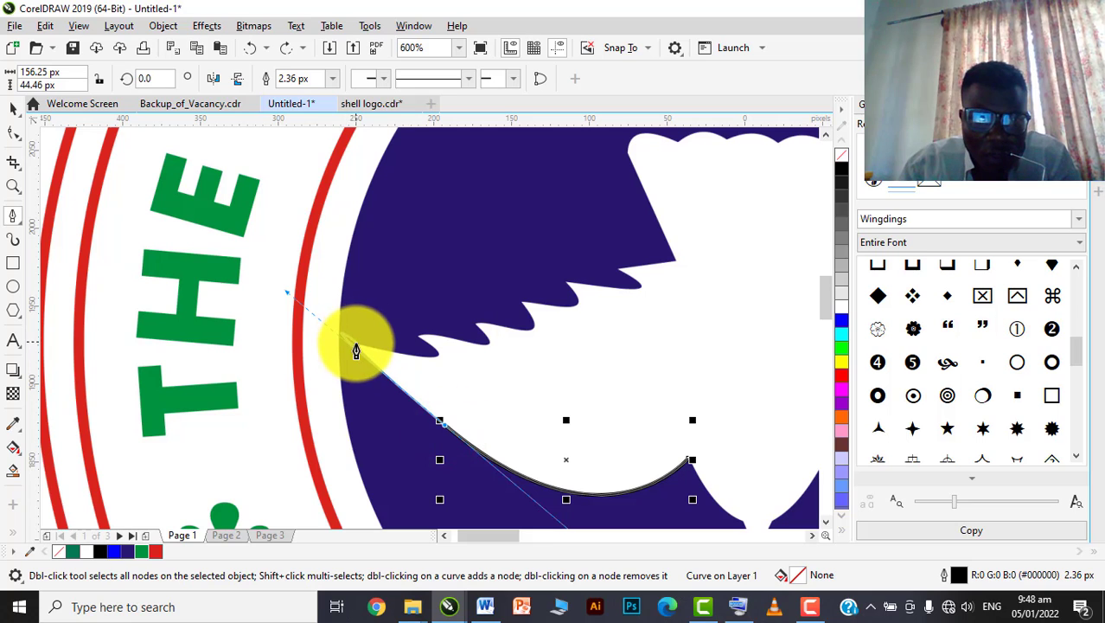
{"action": "scroll", "coordinate": [427, 416], "scroll_direction": "up", "scroll_amount": 3}
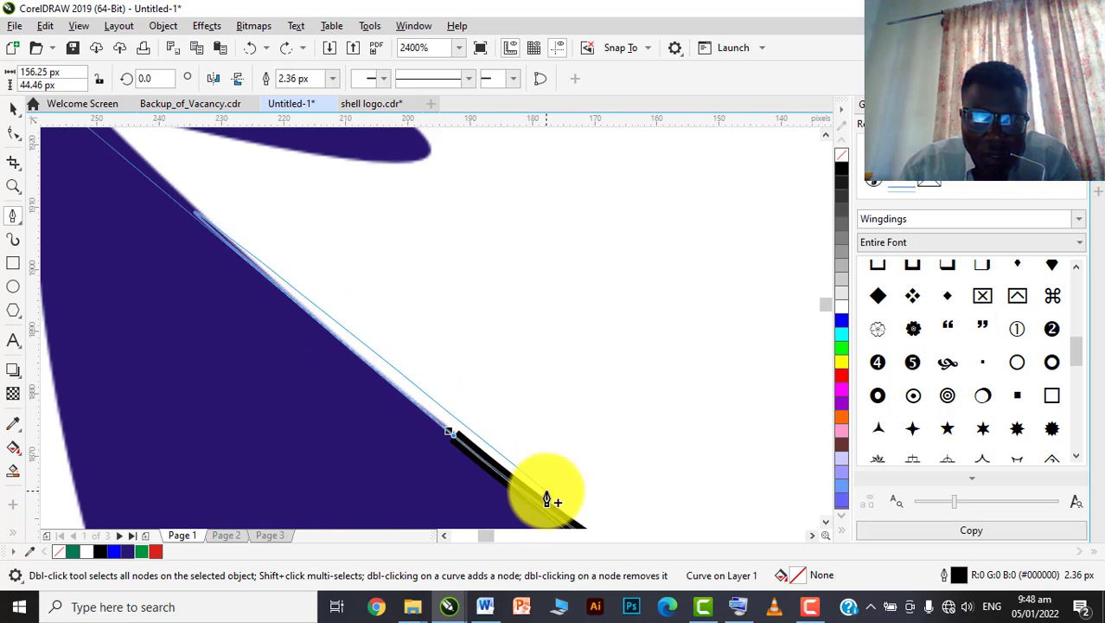
{"action": "scroll", "coordinate": [519, 476], "scroll_direction": "down", "scroll_amount": 1}
{"action": "scroll", "coordinate": [512, 468], "scroll_direction": "up", "scroll_amount": 3}
{"action": "scroll", "coordinate": [528, 502], "scroll_direction": "down", "scroll_amount": 3}
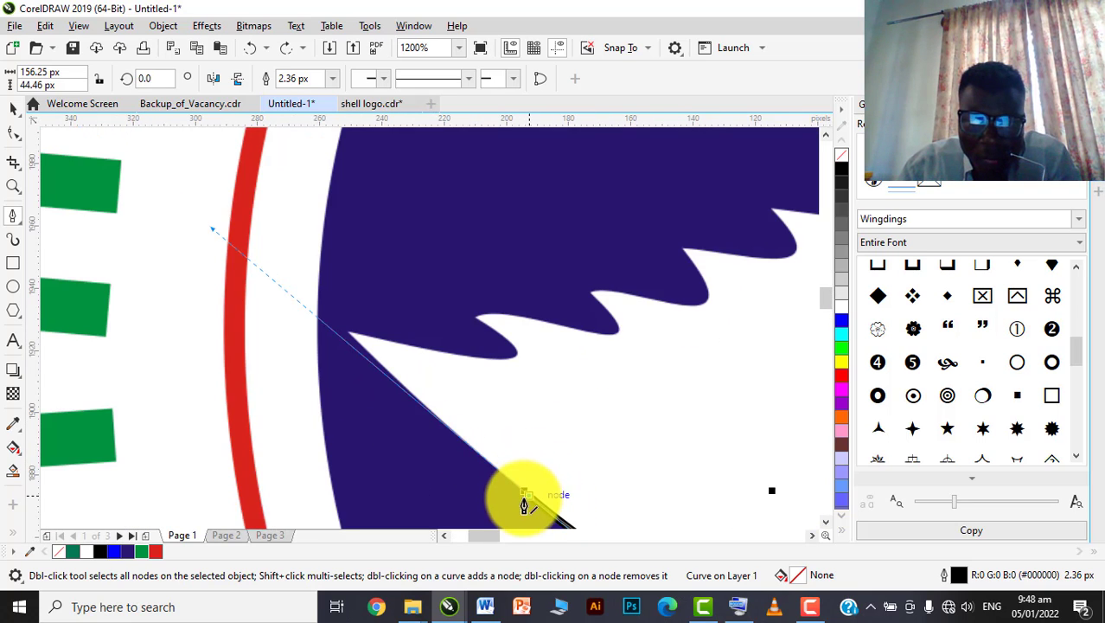
{"action": "scroll", "coordinate": [529, 508], "scroll_direction": "up", "scroll_amount": 3}
{"action": "left_click", "coordinate": [532, 487]}
{"action": "scroll", "coordinate": [527, 480], "scroll_direction": "down", "scroll_amount": 5}
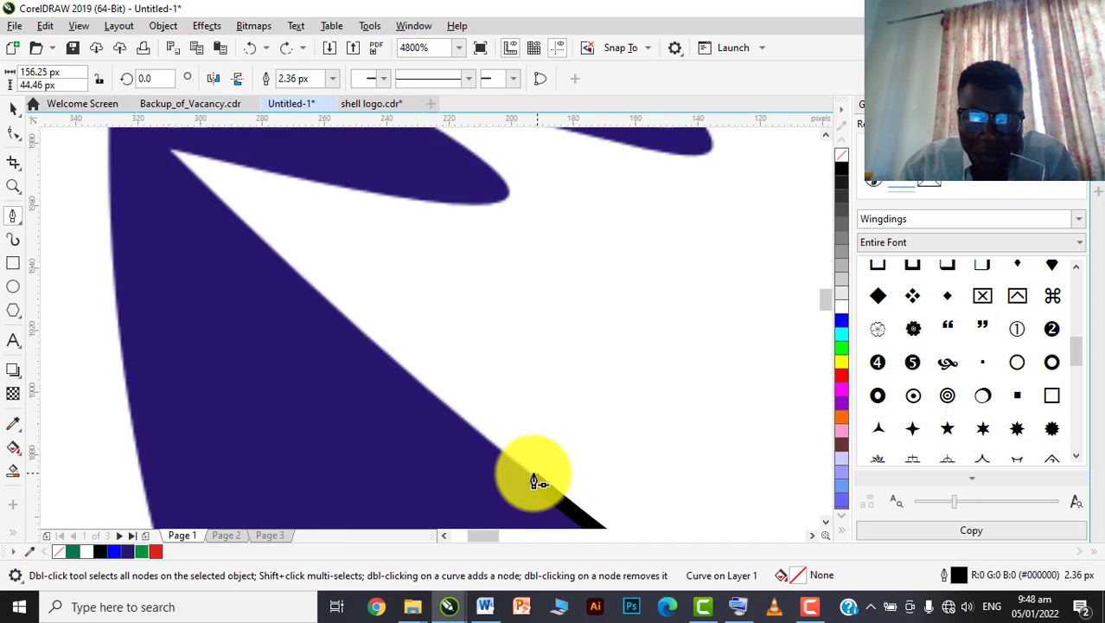
{"action": "key", "text": "Escape"}
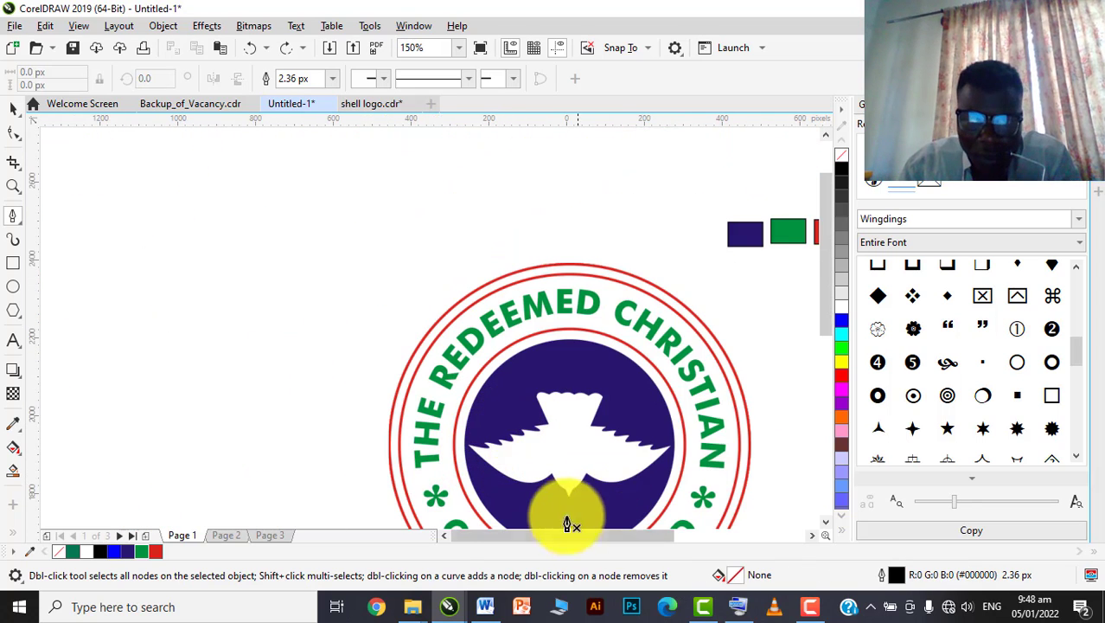
- Trace the left edge of the dove's head with the Pen tool, from the beak's base to the wing's inner corner, about 35 by 42 px
{"action": "scroll", "coordinate": [545, 484], "scroll_direction": "up", "scroll_amount": 2}
{"action": "scroll", "coordinate": [567, 466], "scroll_direction": "up", "scroll_amount": 2}
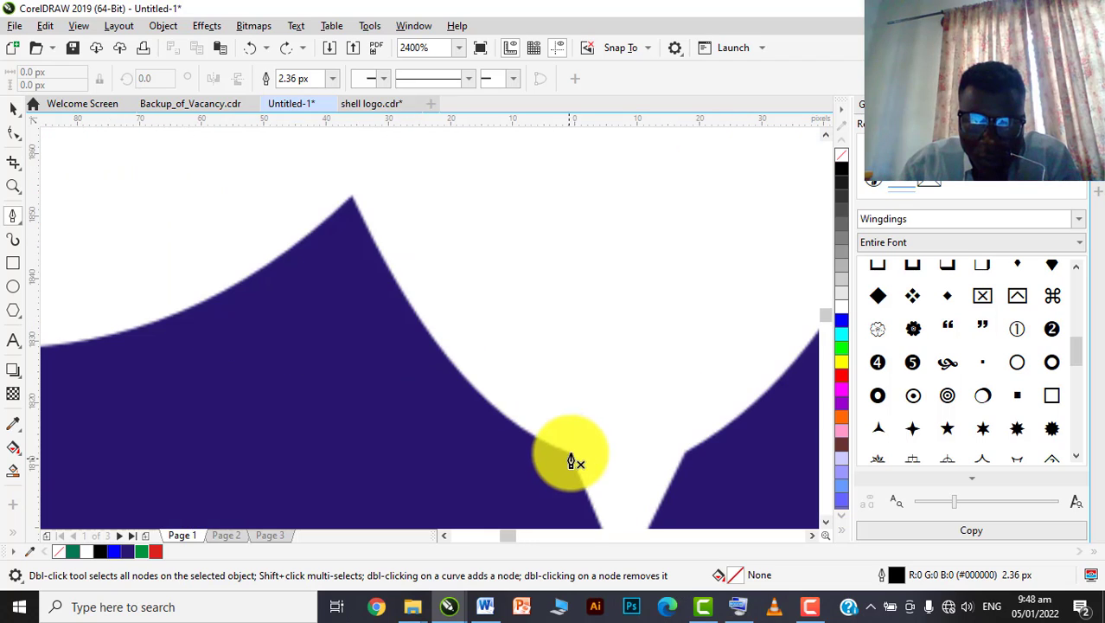
{"action": "left_click", "coordinate": [567, 453]}
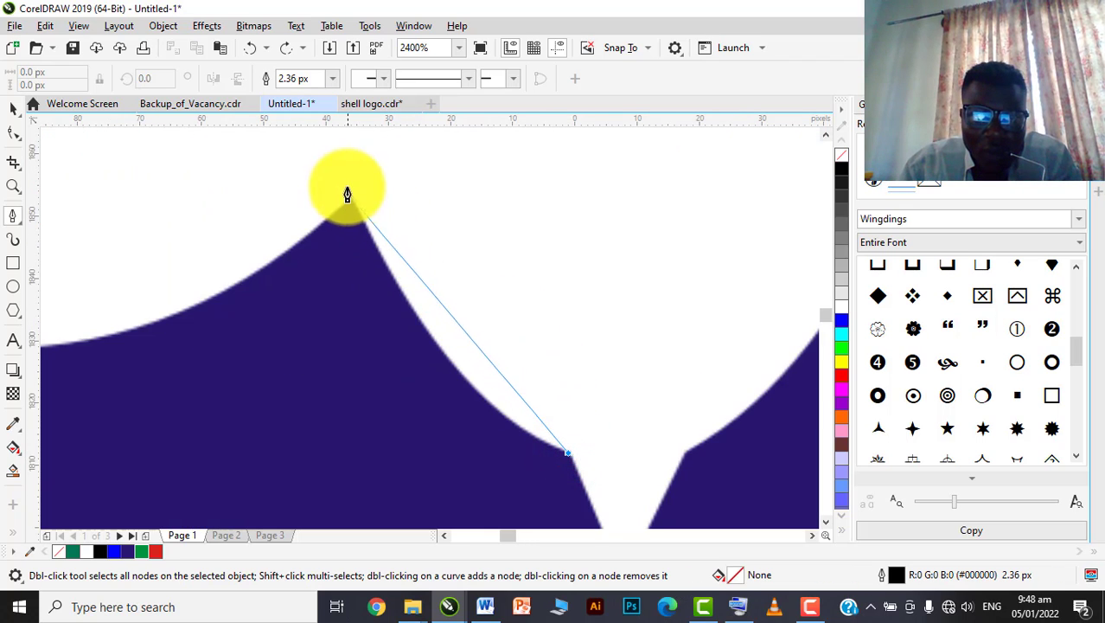
{"action": "left_click_drag", "start_coordinate": [353, 201], "coordinate": [304, 183]}
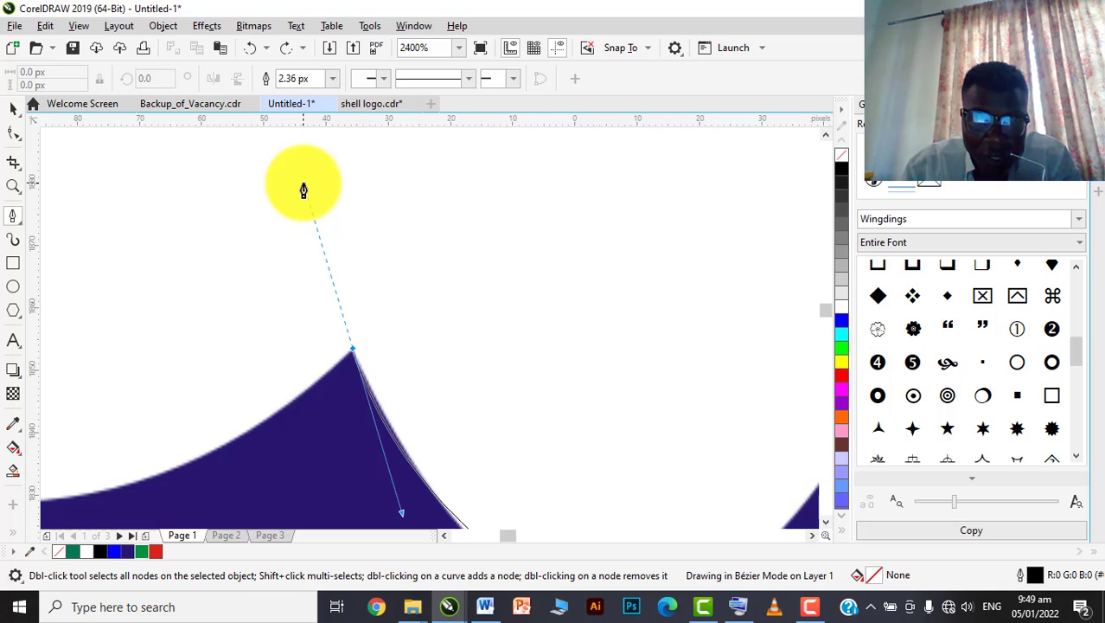
{"action": "left_click_drag", "start_coordinate": [304, 190], "coordinate": [303, 184]}
{"action": "double_click", "coordinate": [364, 352]}
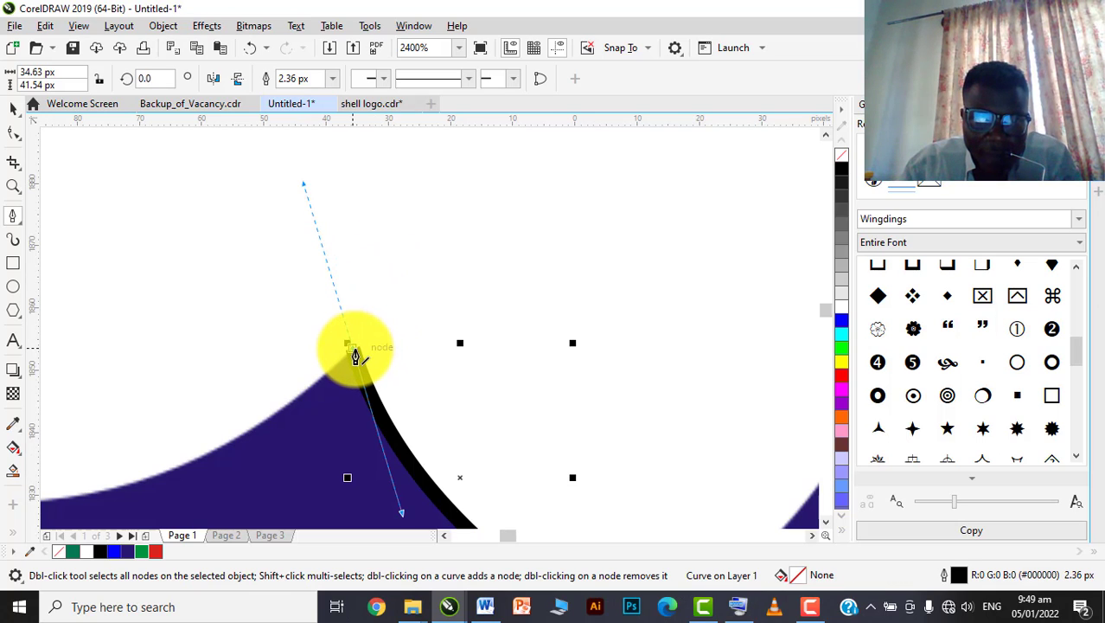
- Try to continue the traced head curve with the Pen tool from its end node at the left wing's inner corner
{"action": "scroll", "coordinate": [405, 324], "scroll_direction": "down", "scroll_amount": 2}
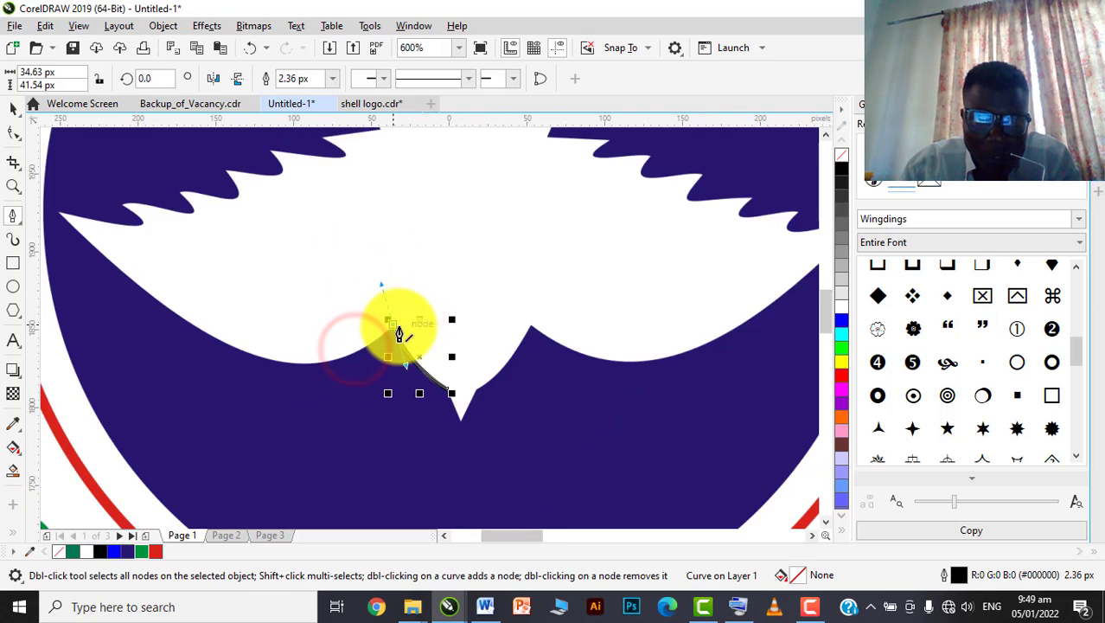
{"action": "scroll", "coordinate": [382, 322], "scroll_direction": "up", "scroll_amount": 2}
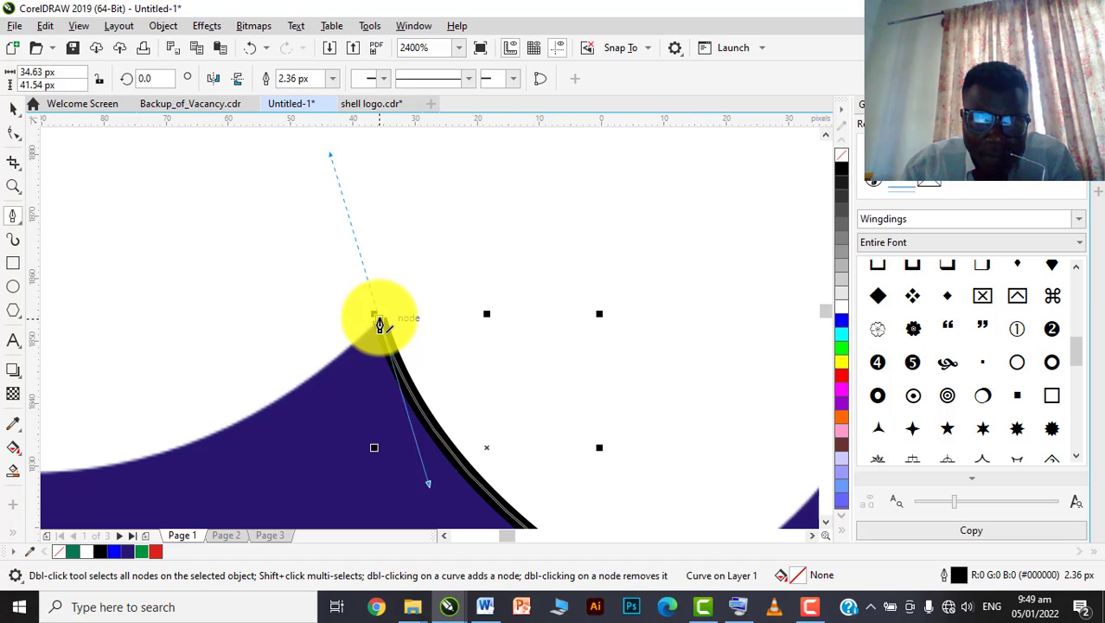
{"action": "key", "text": "space"}
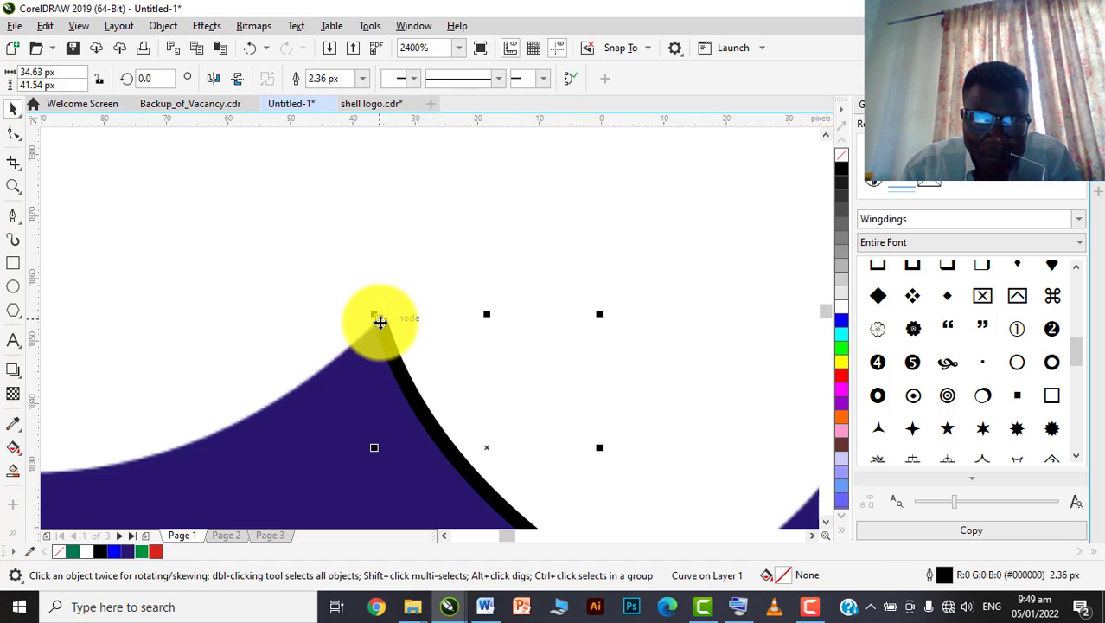
{"action": "left_click", "coordinate": [12, 214]}
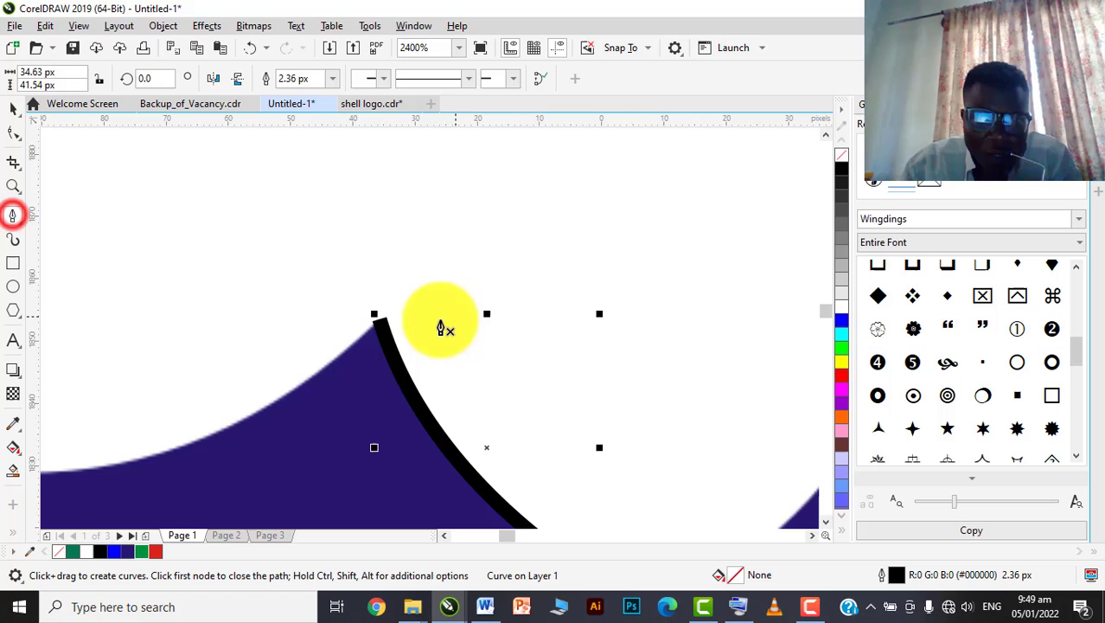
{"action": "left_click", "coordinate": [378, 317]}
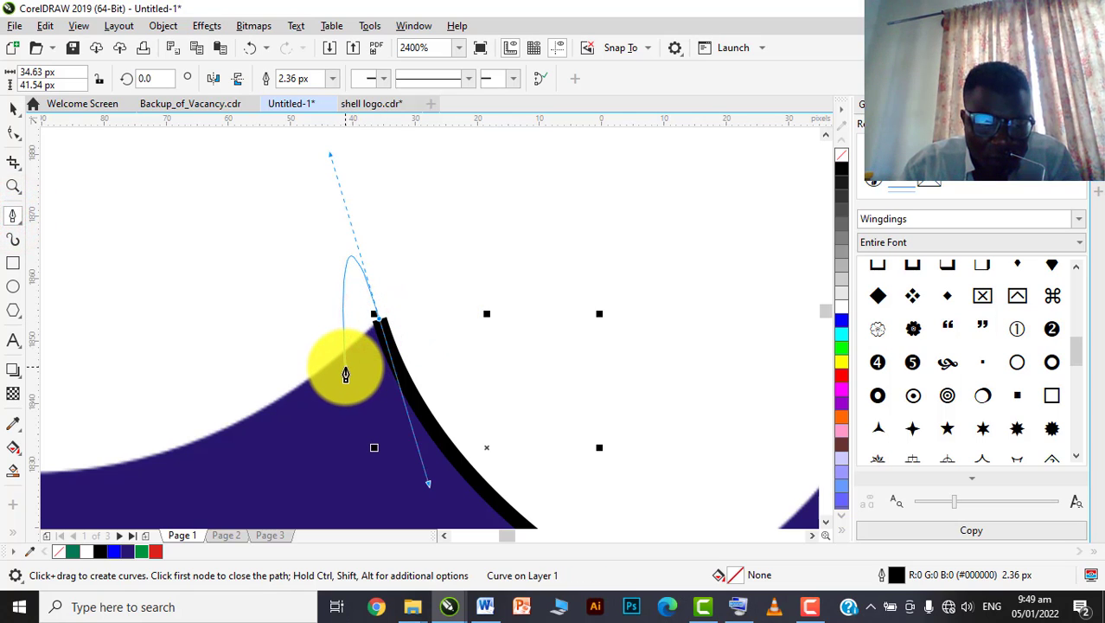
- Select the head curve's end node at the wing corner and activate the Pen tool again
{"action": "key", "text": "F10"}
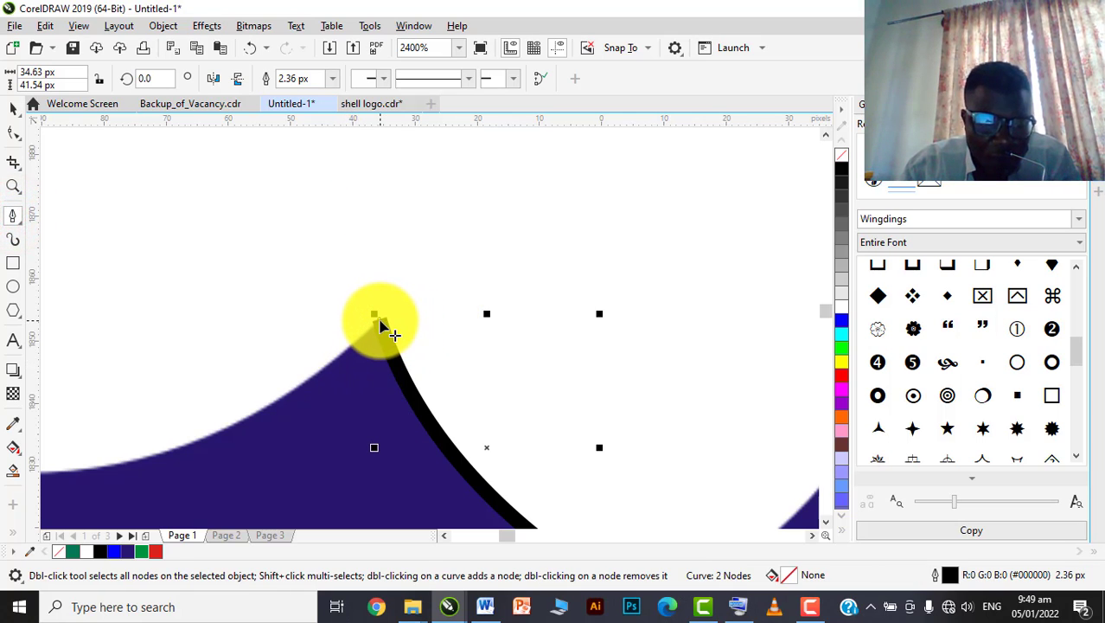
{"action": "left_click", "coordinate": [379, 318]}
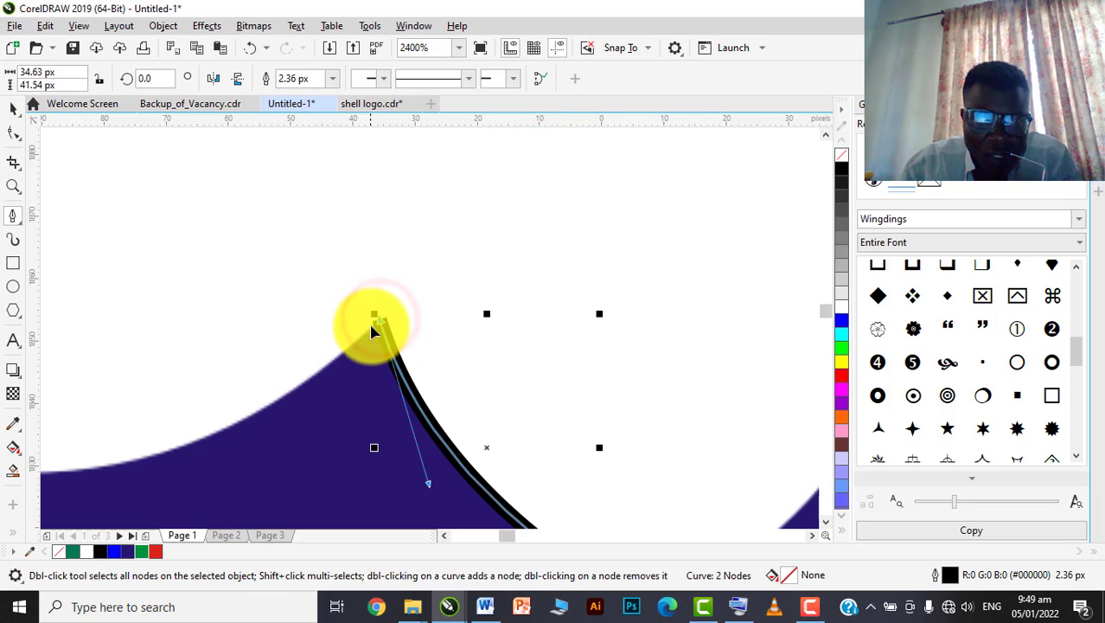
{"action": "left_click", "coordinate": [19, 230]}
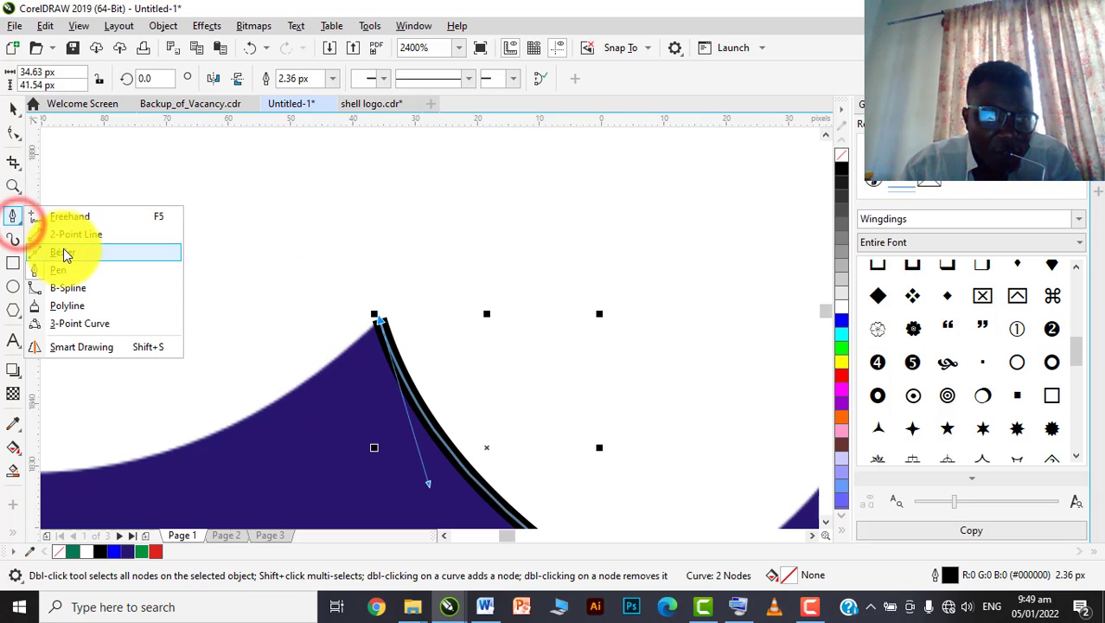
{"action": "left_click", "coordinate": [10, 346]}
{"action": "left_click", "coordinate": [19, 227]}
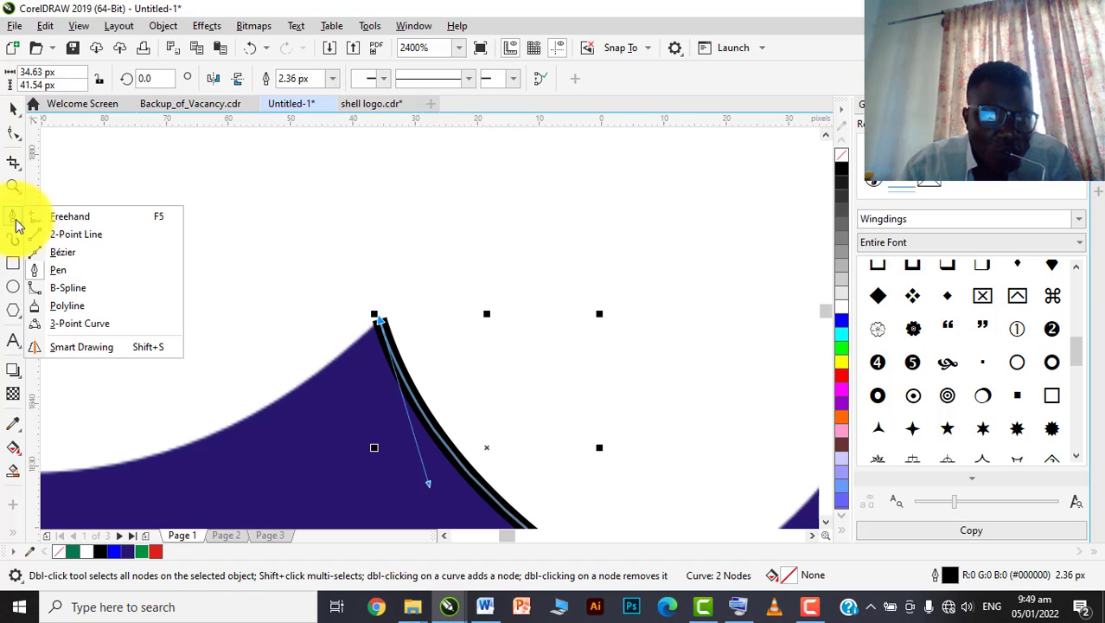
{"action": "left_click", "coordinate": [55, 274]}
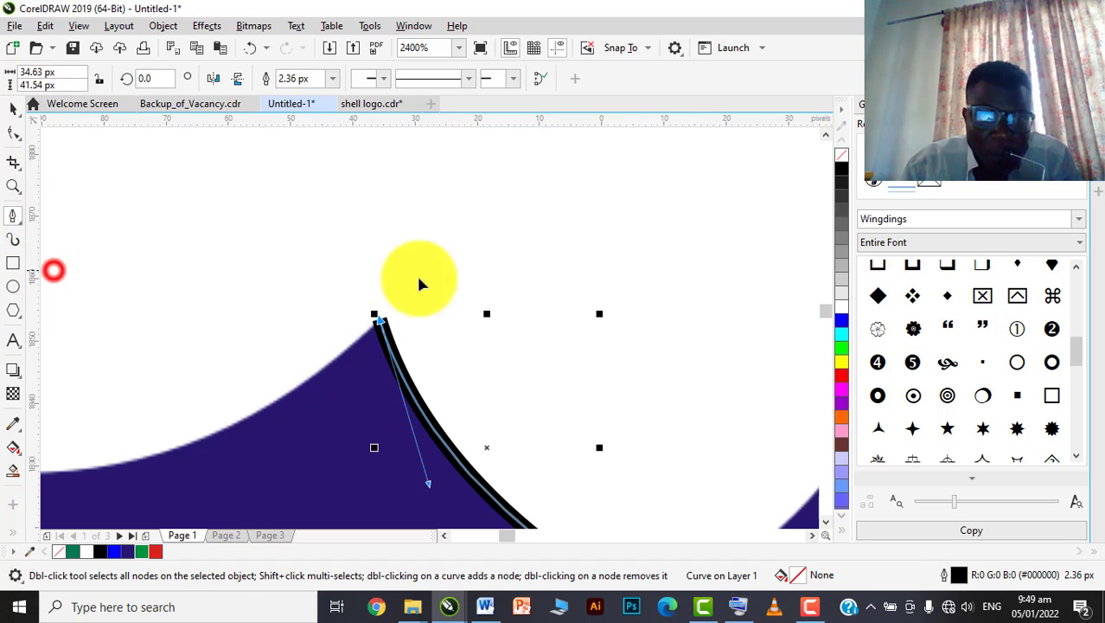
{"action": "left_click", "coordinate": [381, 325]}
- Switch from the Pen tool to the B-Spline tool
{"action": "right_click", "coordinate": [7, 218]}
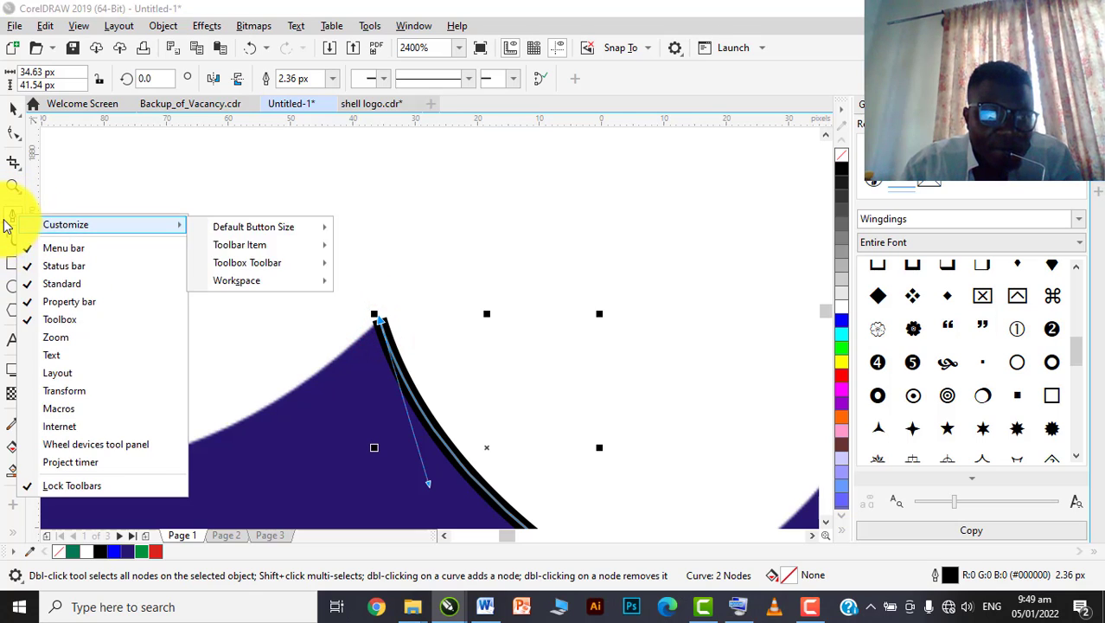
{"action": "left_click", "coordinate": [10, 223]}
{"action": "left_click", "coordinate": [21, 225]}
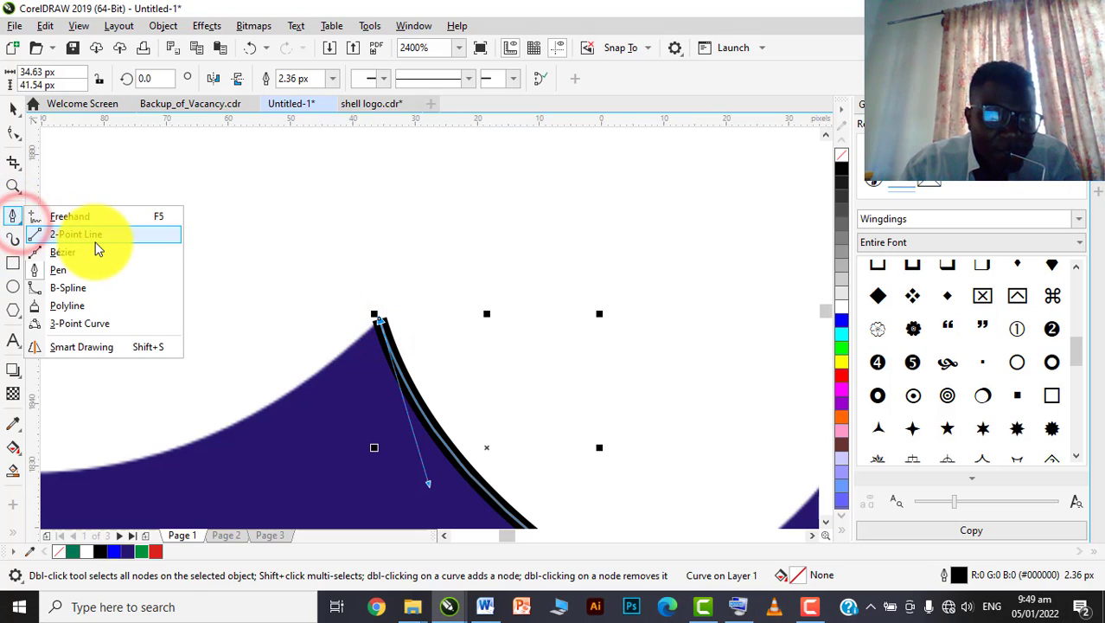
{"action": "left_click", "coordinate": [83, 287]}
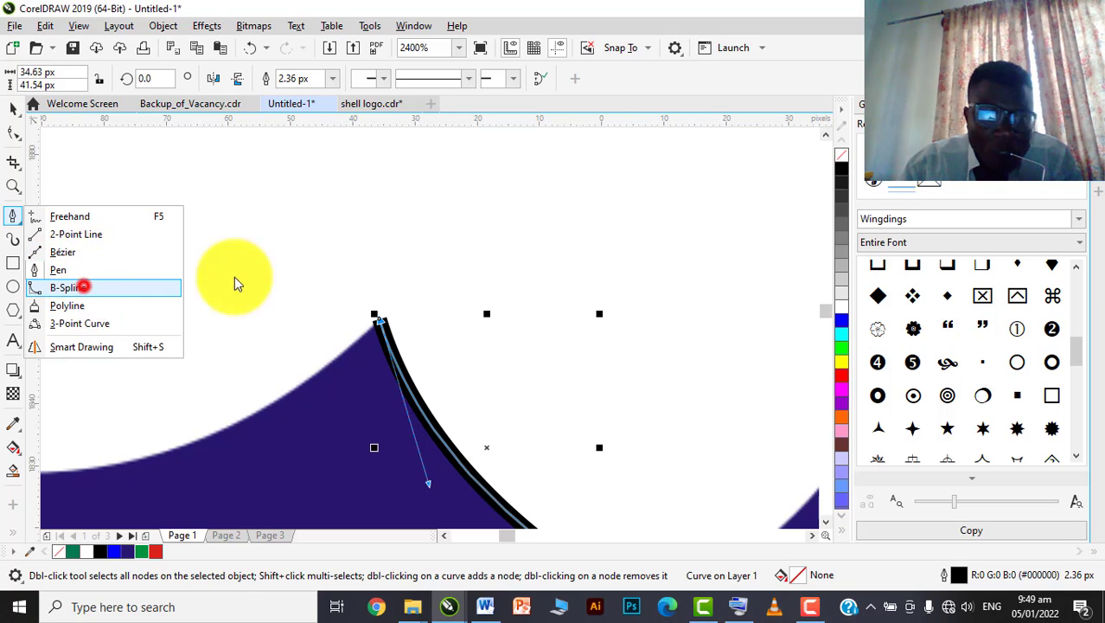
- Delete the curve traced along the left edge of the dove's head
{"action": "scroll", "coordinate": [438, 293], "scroll_direction": "down", "scroll_amount": 2}
{"action": "left_click", "coordinate": [13, 117]}
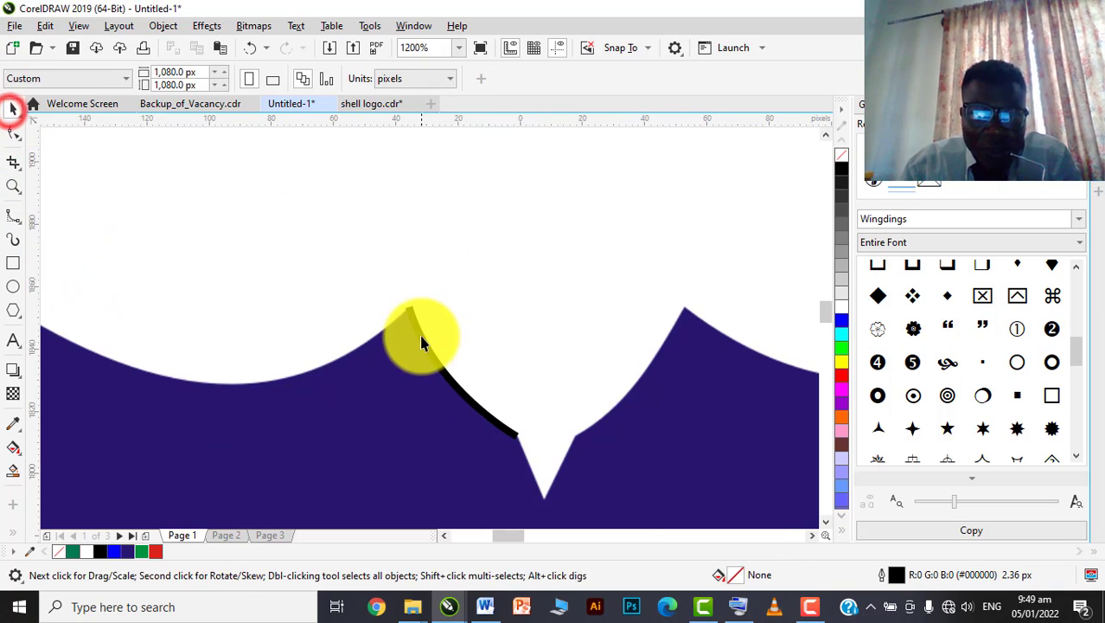
{"action": "left_click", "coordinate": [420, 332]}
{"action": "key", "text": "Delete"}
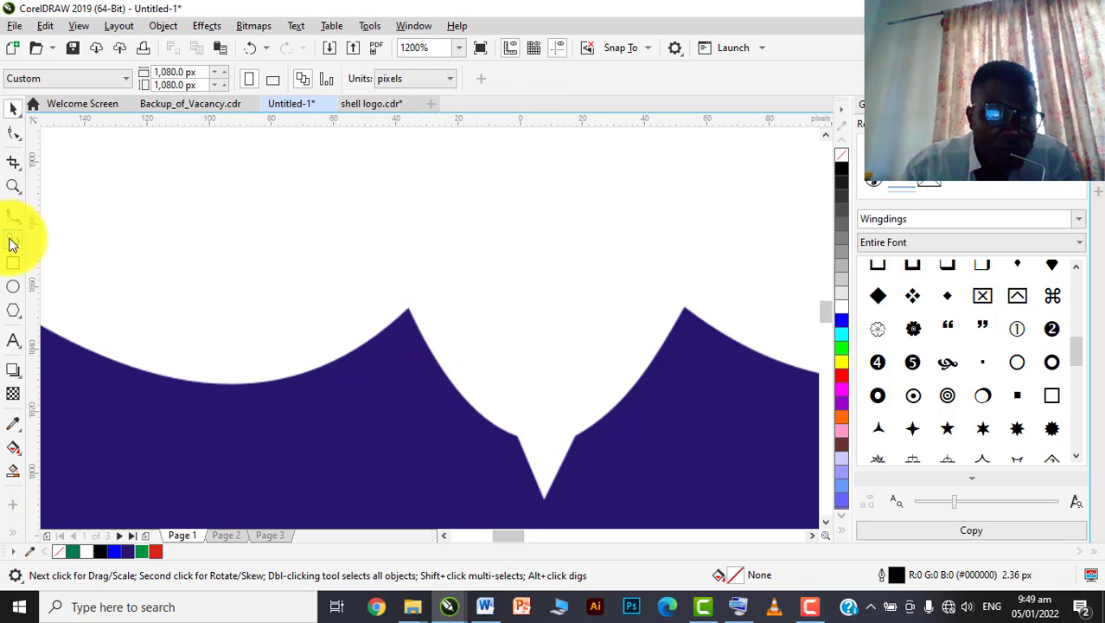
- Try to trace the left edge of the dove's head as a B-spline curve from the left wing's inner corner
{"action": "left_click", "coordinate": [13, 215]}
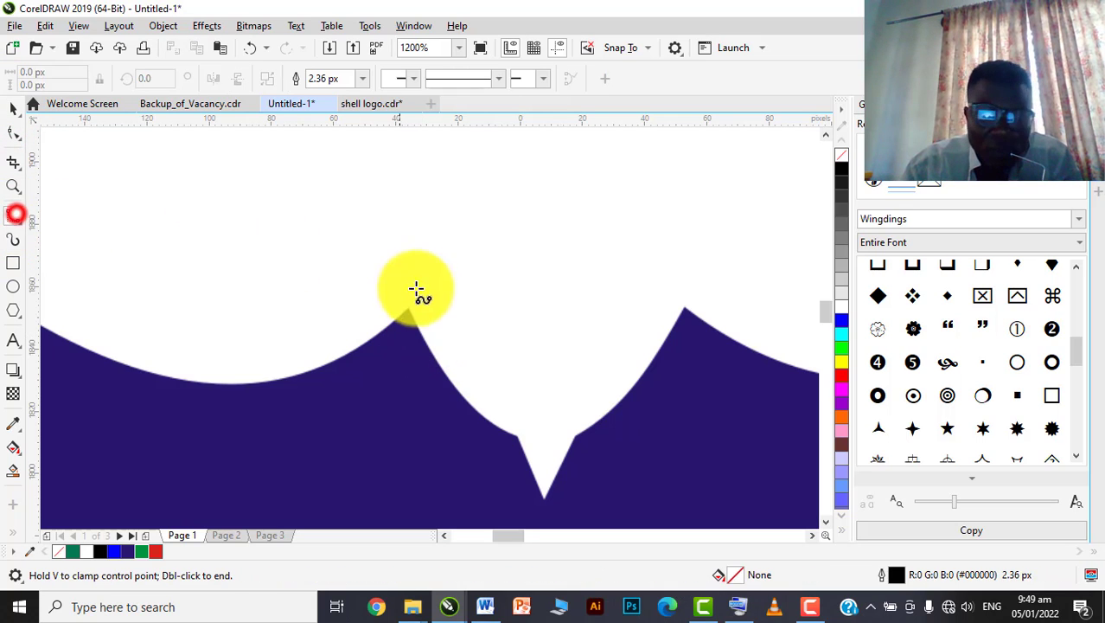
{"action": "left_click", "coordinate": [517, 439]}
{"action": "left_click", "coordinate": [405, 303]}
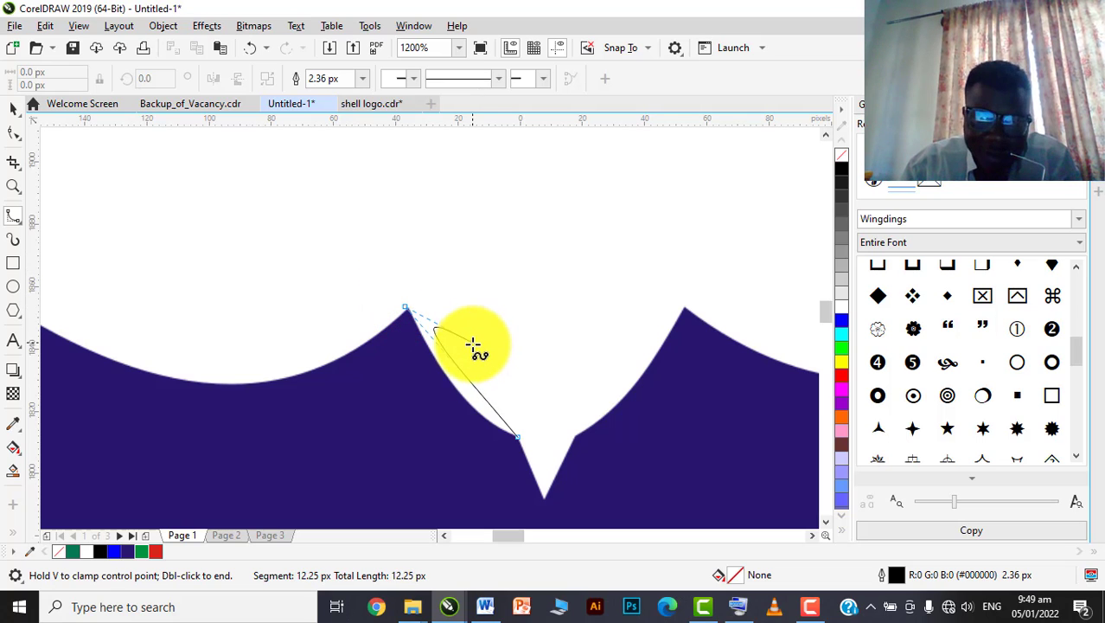
{"action": "double_click", "coordinate": [456, 439]}
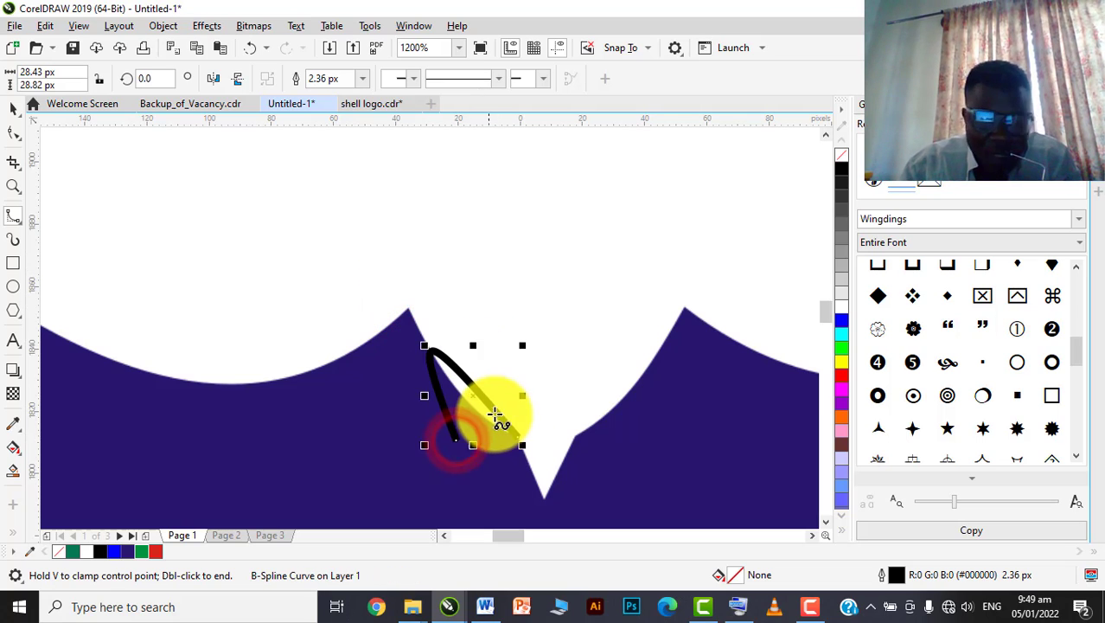
{"action": "key", "text": "Escape"}
{"action": "left_click", "coordinate": [517, 434]}
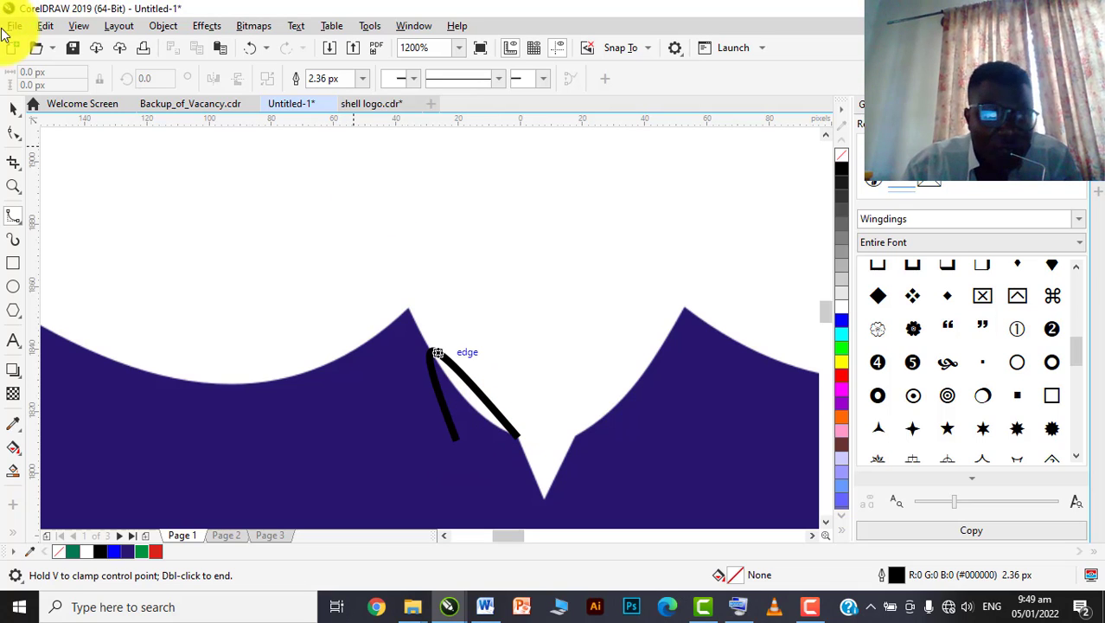
- Delete the B-spline curve drawn at the left edge of the dove's head
{"action": "left_click", "coordinate": [13, 109]}
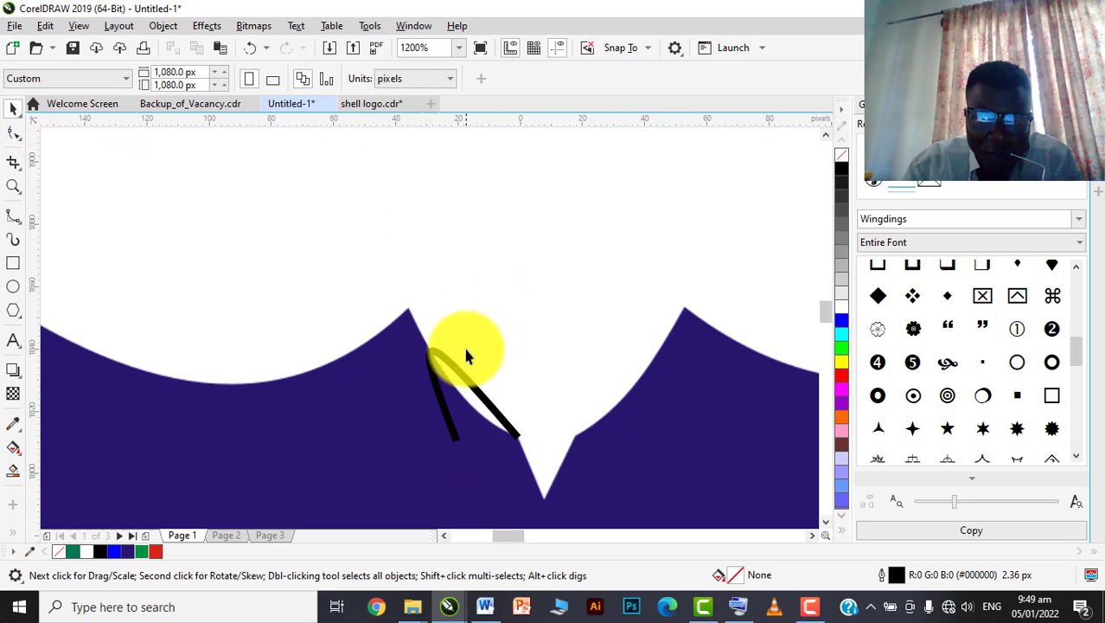
{"action": "left_click", "coordinate": [457, 368]}
{"action": "key", "text": "Delete"}
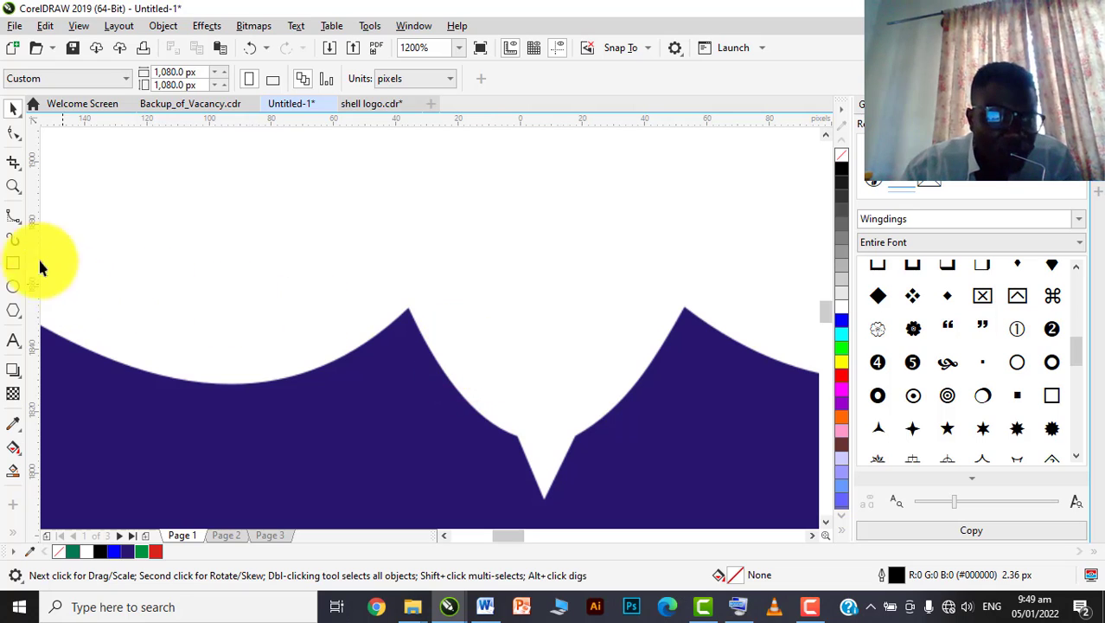
{"action": "left_click", "coordinate": [809, 606]}
{"action": "left_click", "coordinate": [1015, 545]}
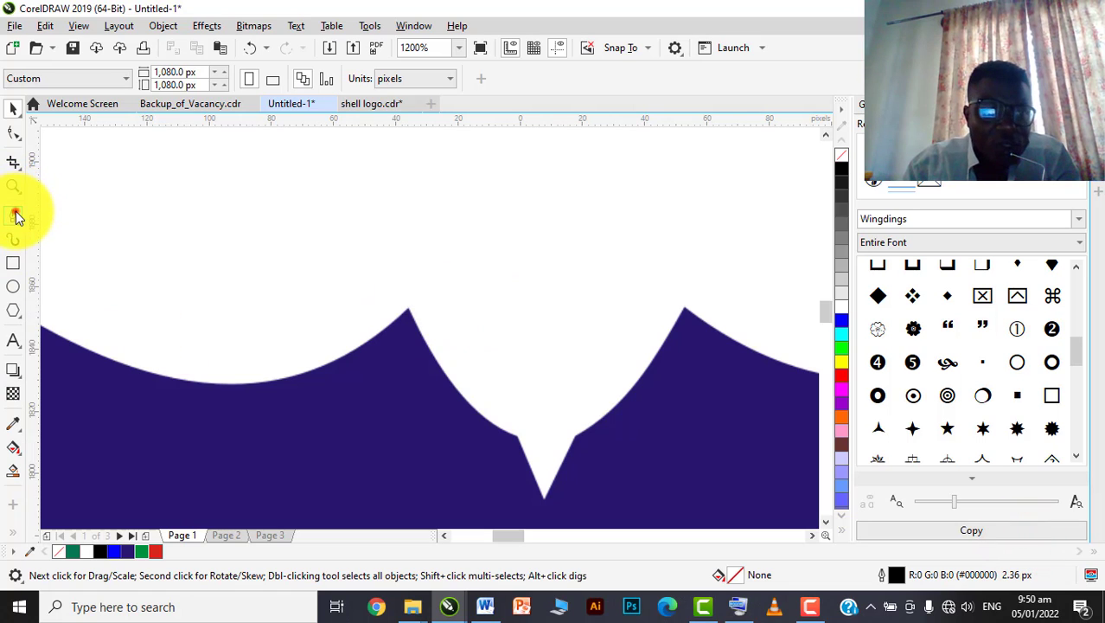
- Trace the left side of the dove's head with the Pen tool from the beak tip, ending in a cusp node
{"action": "left_click", "coordinate": [15, 215]}
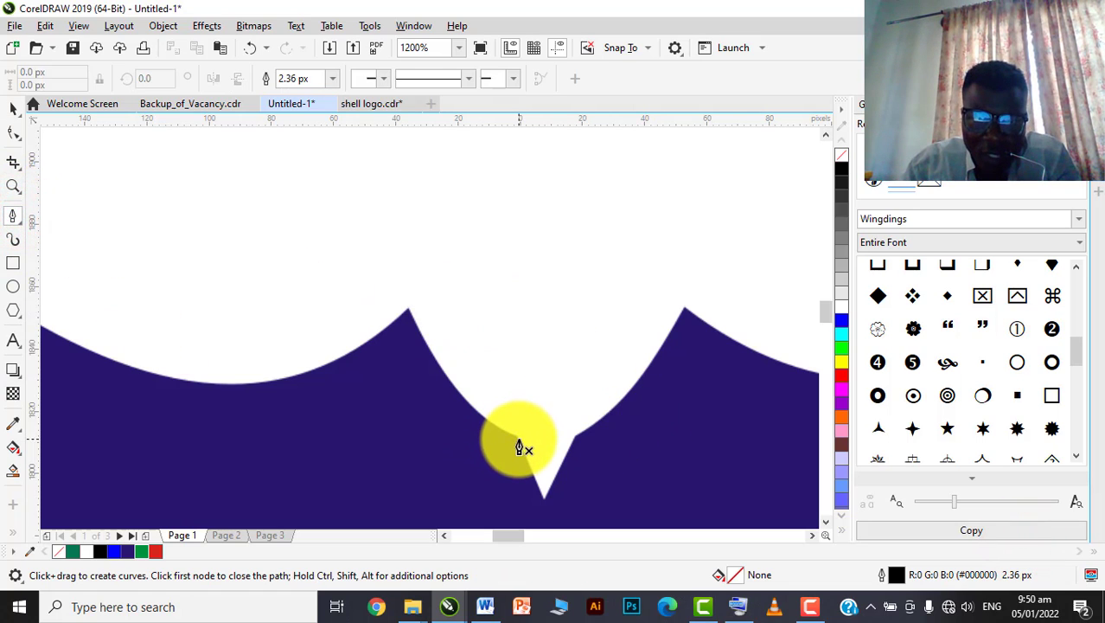
{"action": "left_click", "coordinate": [547, 505]}
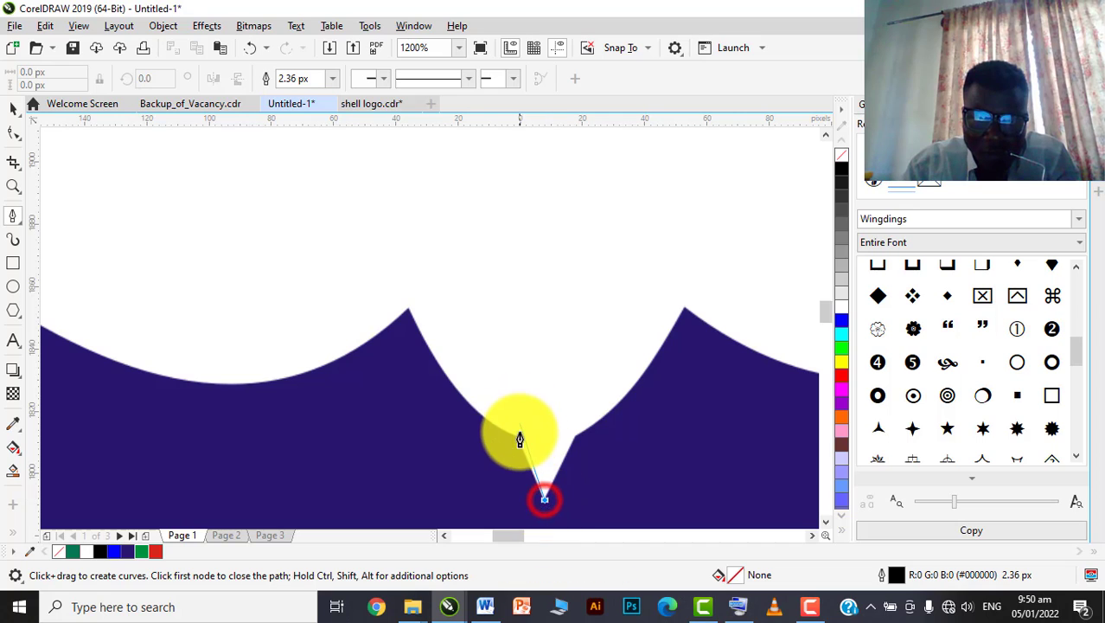
{"action": "left_click", "coordinate": [514, 435]}
{"action": "left_click_drag", "start_coordinate": [407, 310], "coordinate": [371, 212]}
{"action": "scroll", "coordinate": [404, 315], "scroll_direction": "up", "scroll_amount": 1}
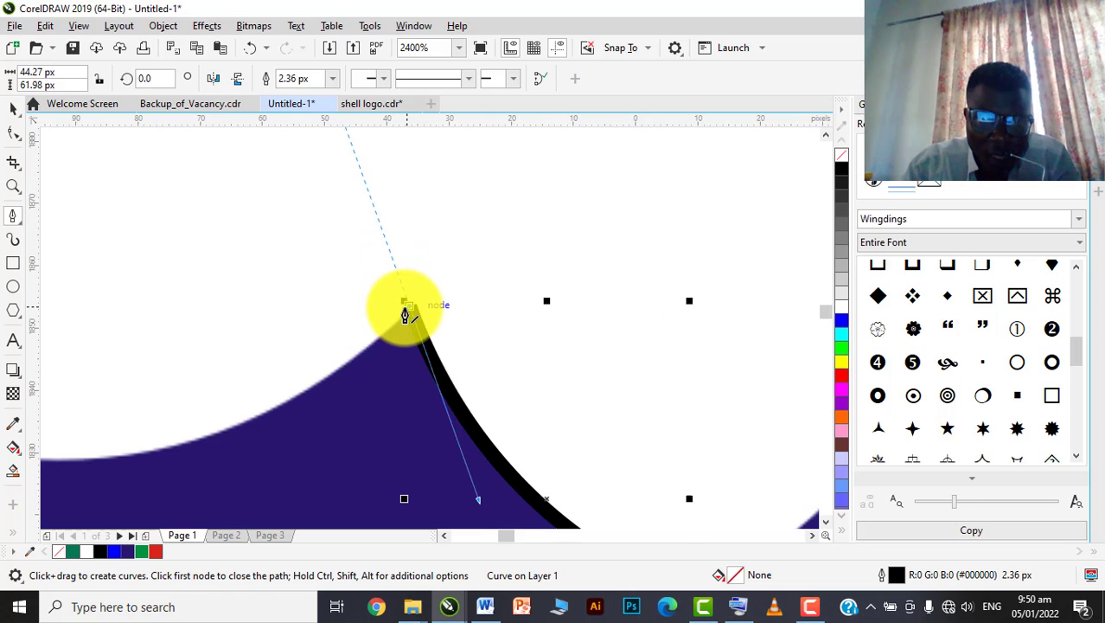
{"action": "scroll", "coordinate": [426, 393], "scroll_direction": "down", "scroll_amount": 1}
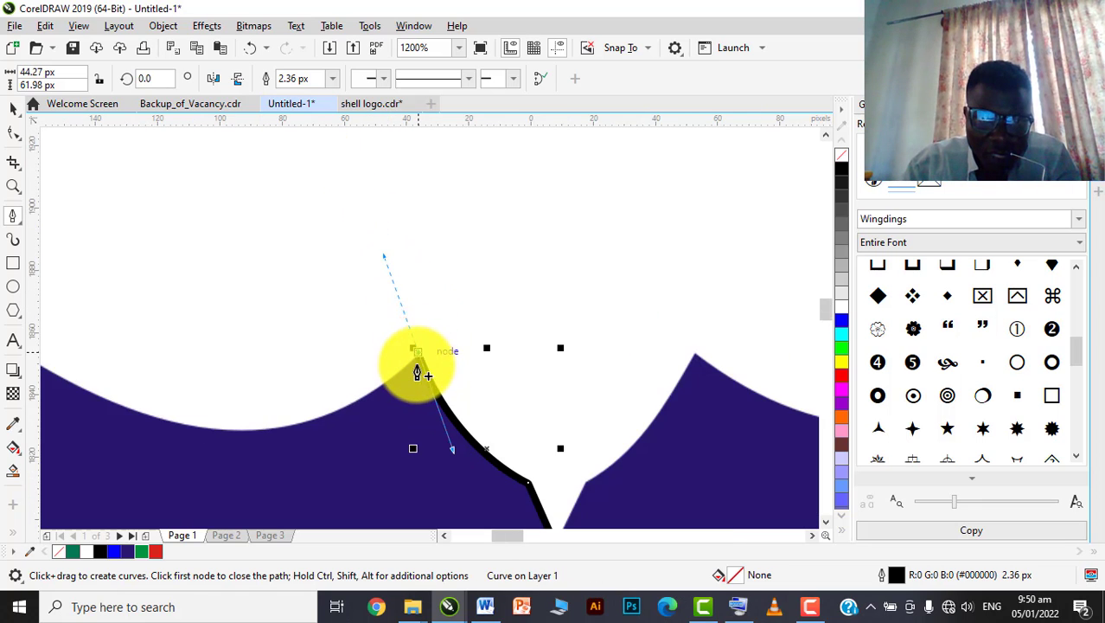
{"action": "scroll", "coordinate": [422, 377], "scroll_direction": "up", "scroll_amount": 2}
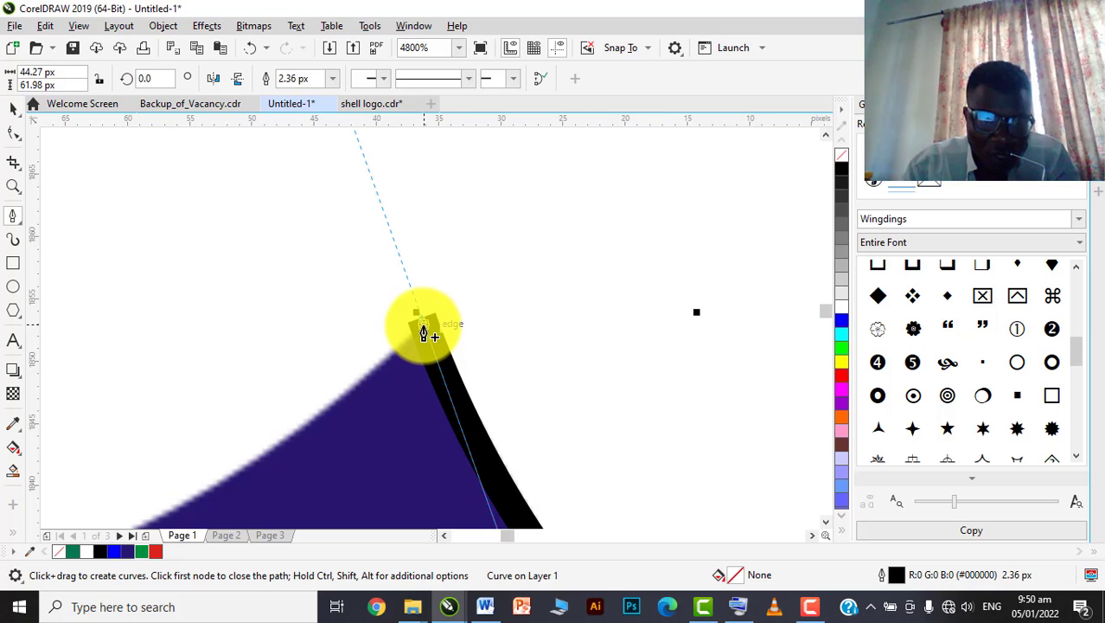
{"action": "left_click", "coordinate": [420, 322]}
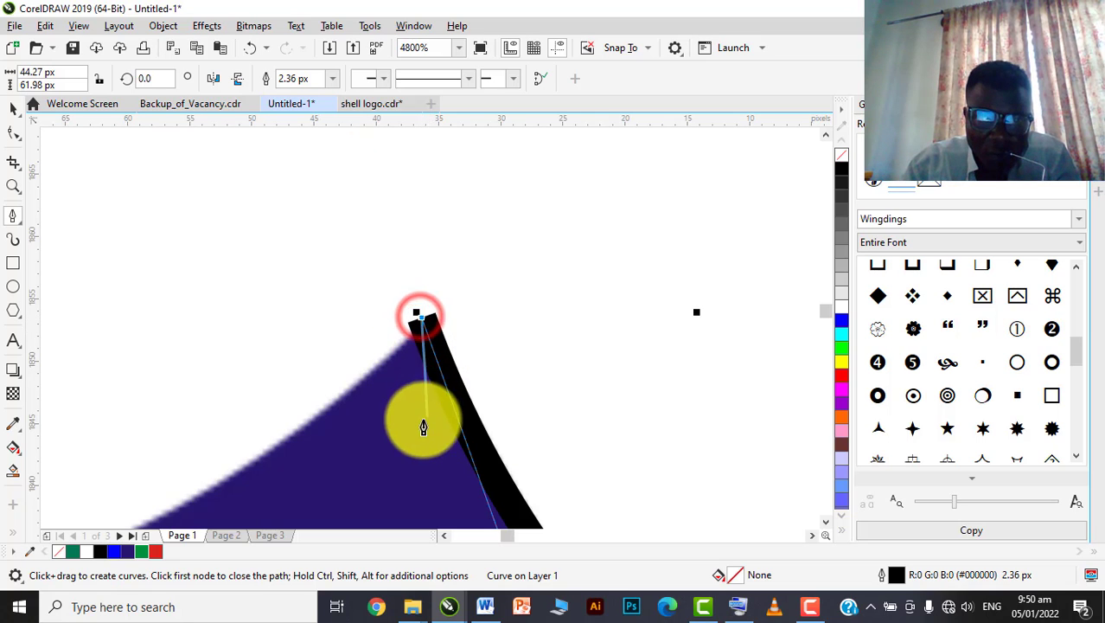
- Continue the Pen outline with curved segments along the lower edge of the dove's left wing
{"action": "scroll", "coordinate": [483, 370], "scroll_direction": "down", "scroll_amount": 2}
{"action": "left_click_drag", "start_coordinate": [324, 430], "coordinate": [244, 442]}
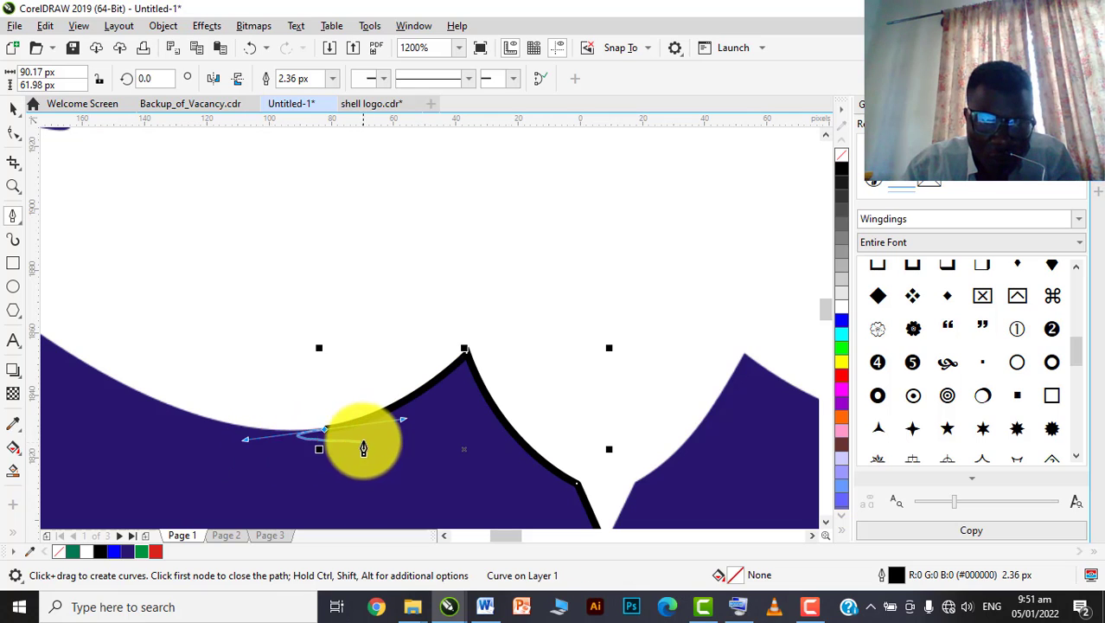
{"action": "scroll", "coordinate": [301, 460], "scroll_direction": "down", "scroll_amount": 1}
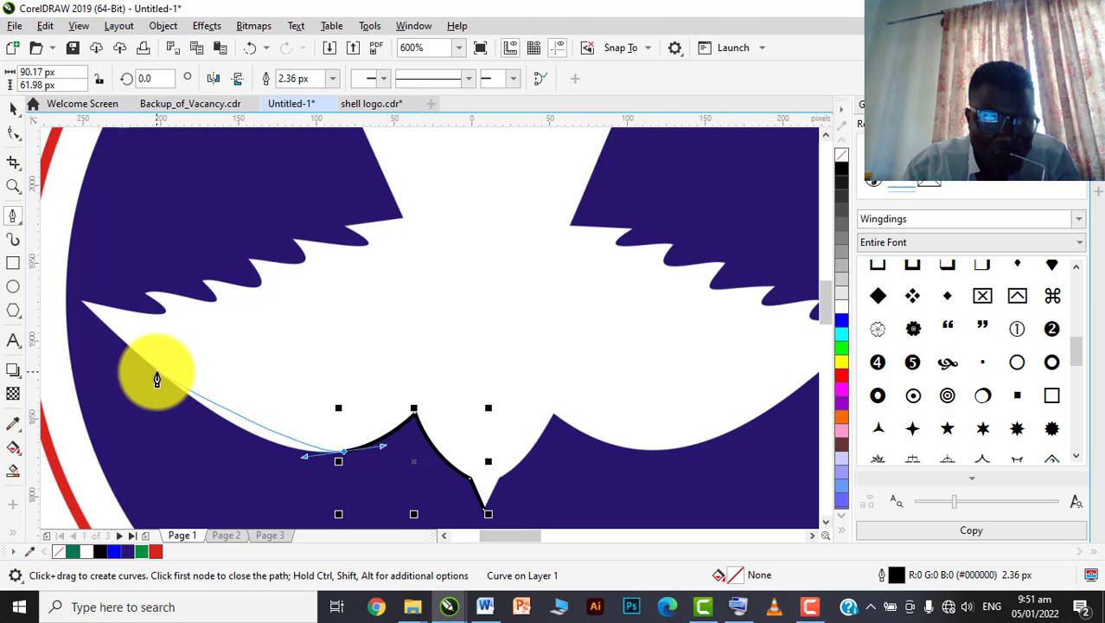
{"action": "left_click_drag", "start_coordinate": [156, 374], "coordinate": [91, 333]}
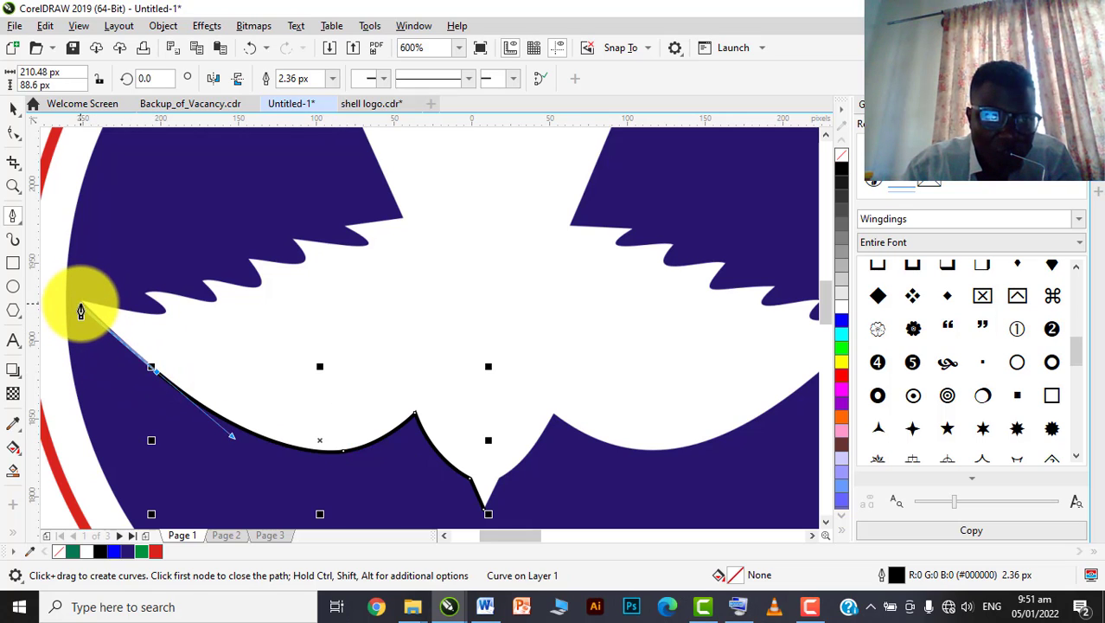
- Outline part of the left wing's feathers, run roughly across the dove and around its right side, and close the path at the beak tip
{"action": "mouse_move", "coordinate": [78, 296]}
{"action": "left_mouse_down"}
{"action": "mouse_move", "coordinate": [166, 321]}
{"action": "mouse_move", "coordinate": [176, 306]}
{"action": "mouse_move", "coordinate": [151, 302]}
{"action": "mouse_move", "coordinate": [219, 311]}
{"action": "mouse_move", "coordinate": [179, 286]}
{"action": "mouse_move", "coordinate": [244, 288]}
{"action": "mouse_move", "coordinate": [248, 260]}
{"action": "mouse_move", "coordinate": [231, 256]}
{"action": "mouse_move", "coordinate": [268, 251]}
{"action": "left_mouse_up"}
{"action": "left_click_drag", "start_coordinate": [286, 212], "coordinate": [511, 254]}
{"action": "left_click", "coordinate": [597, 248]}
{"action": "left_click_drag", "start_coordinate": [693, 252], "coordinate": [721, 254]}
{"action": "left_click_drag", "start_coordinate": [746, 397], "coordinate": [746, 423]}
{"action": "left_click", "coordinate": [696, 465]}
{"action": "left_click", "coordinate": [619, 481]}
{"action": "left_click", "coordinate": [558, 486]}
{"action": "left_click", "coordinate": [513, 512]}
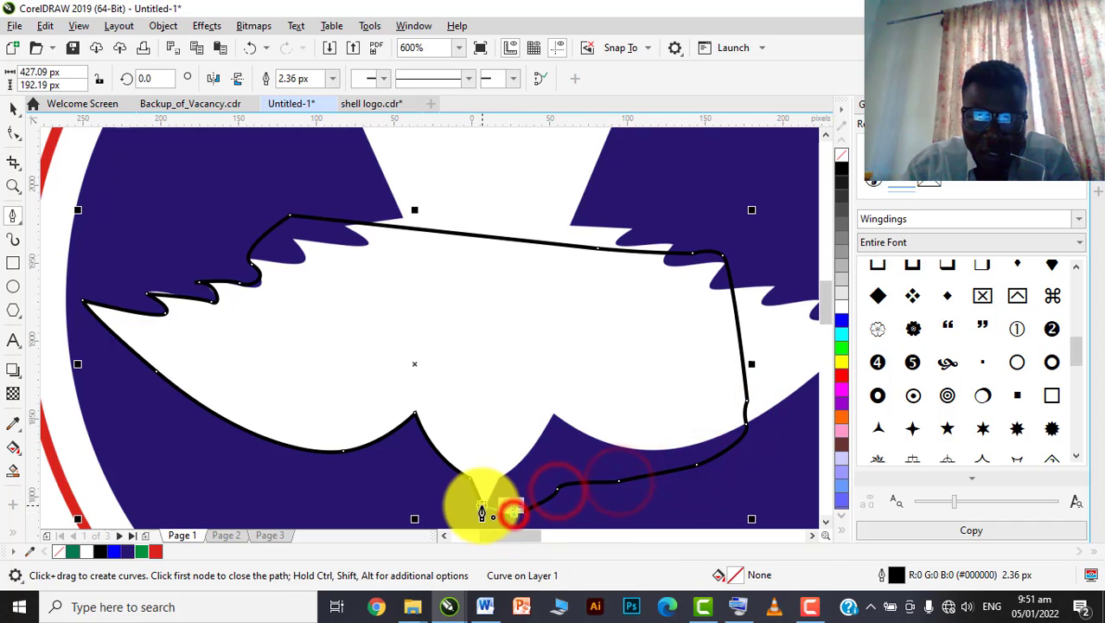
{"action": "left_click", "coordinate": [484, 507]}
{"action": "left_click", "coordinate": [471, 476]}
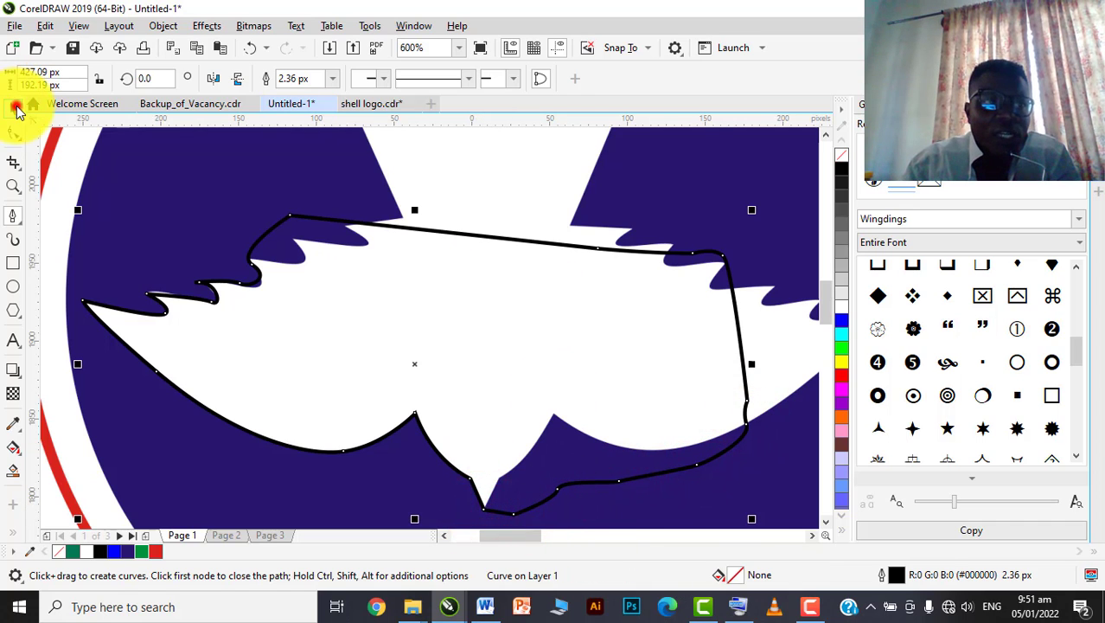
- Fill the closed dove outline with white and move it down off the original dove
{"action": "left_click", "coordinate": [17, 109]}
{"action": "scroll", "coordinate": [477, 278], "scroll_direction": "down", "scroll_amount": 2}
{"action": "left_click", "coordinate": [840, 304]}
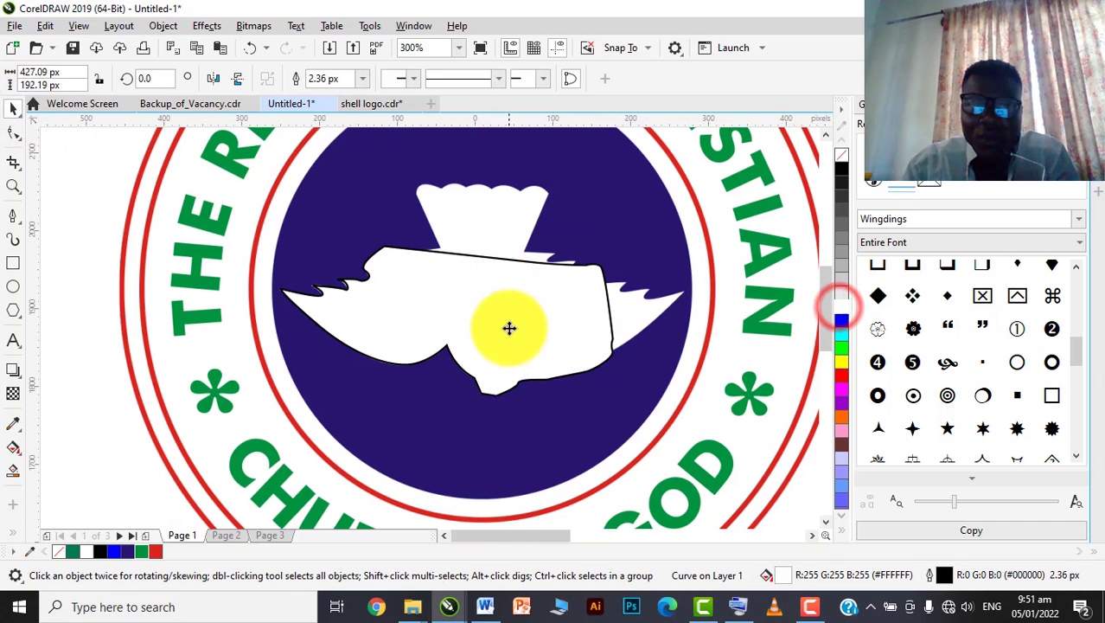
{"action": "left_click_drag", "start_coordinate": [509, 328], "coordinate": [509, 367]}
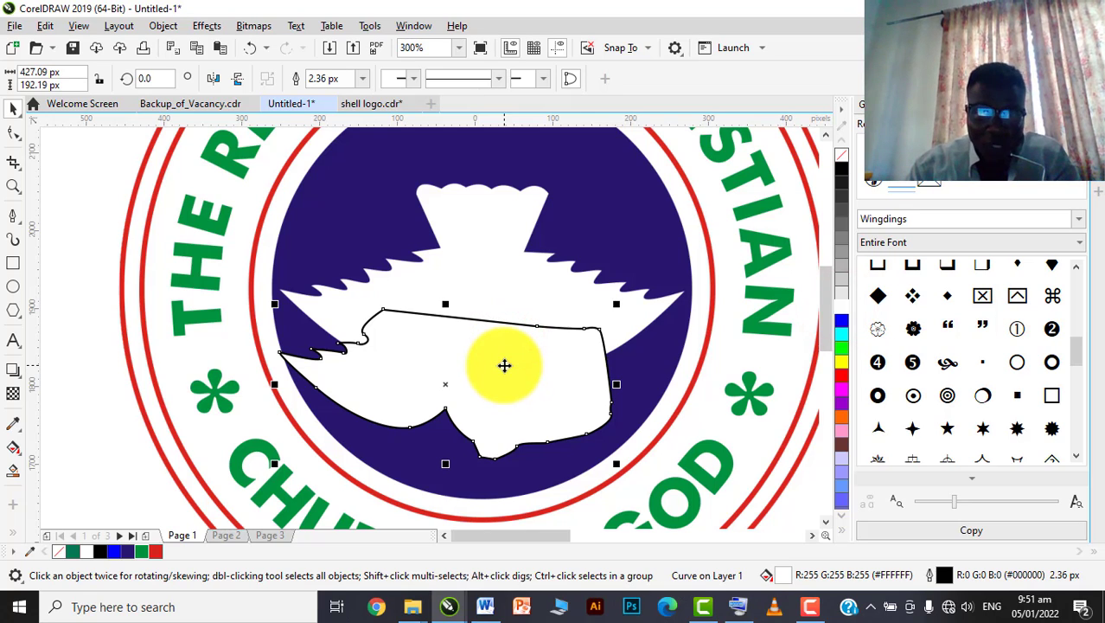
- Delete the roughly traced white dove outline
{"action": "key", "text": "Delete"}
{"action": "scroll", "coordinate": [473, 306], "scroll_direction": "down", "scroll_amount": 1}
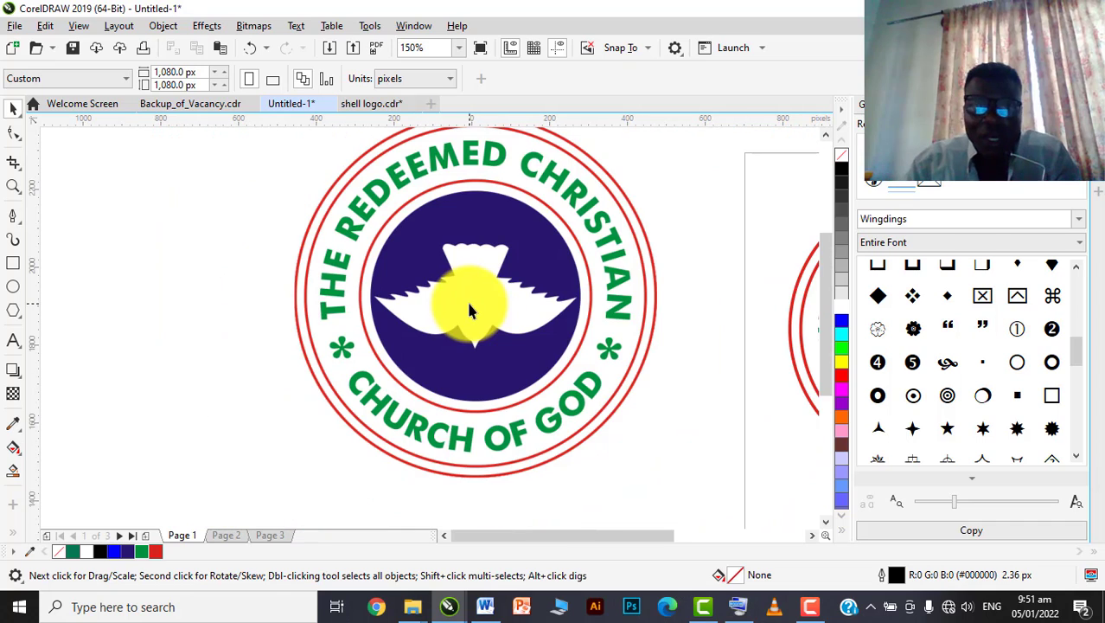
{"action": "scroll", "coordinate": [424, 294], "scroll_direction": "down", "scroll_amount": 2}
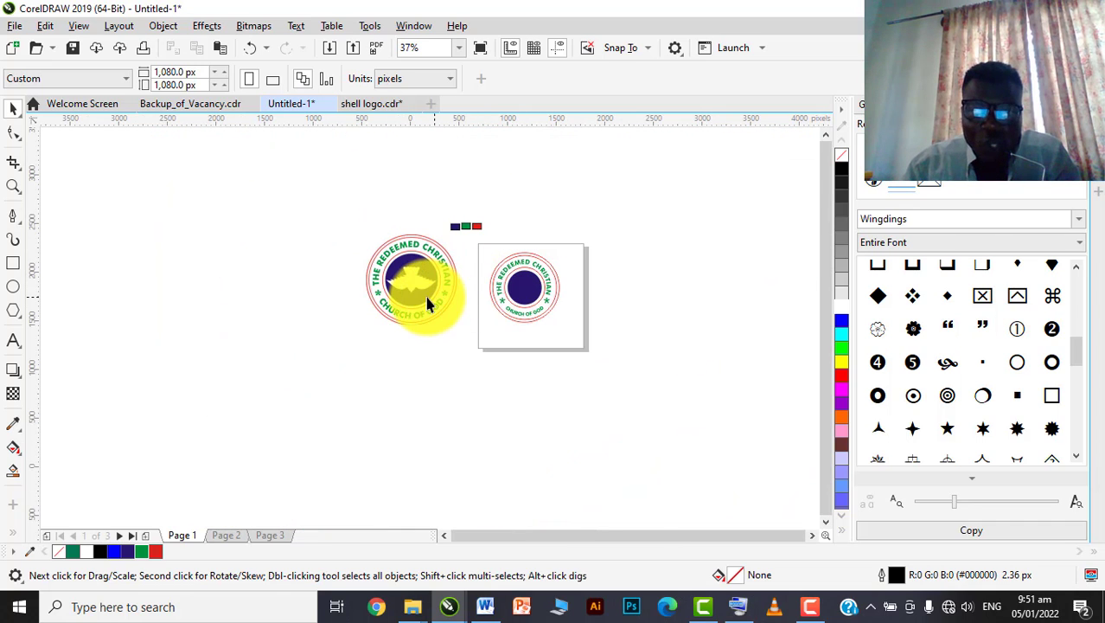
- Copy the black dove silhouette bitmap from Page 2 to Page 1 and place it beside the recreated logo
{"action": "left_click", "coordinate": [226, 535]}
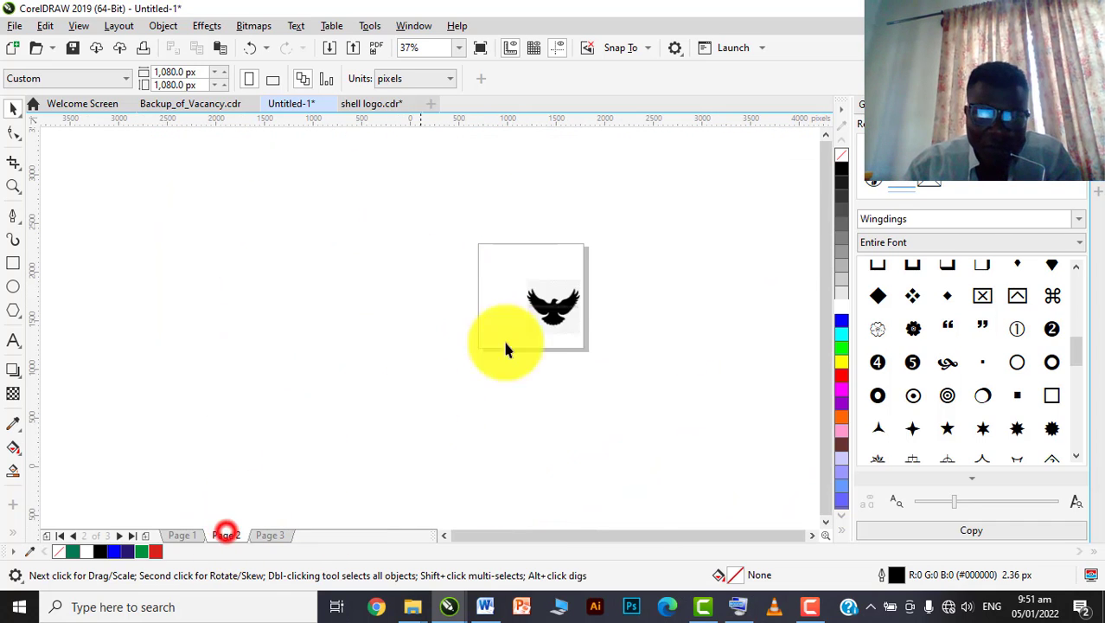
{"action": "left_click", "coordinate": [556, 320]}
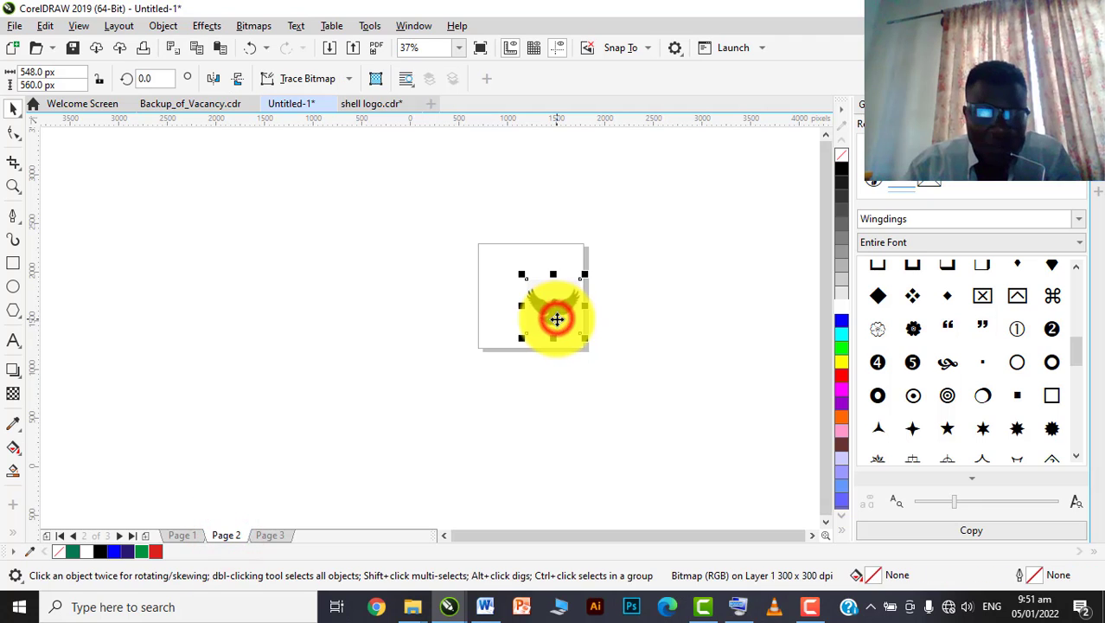
{"action": "left_click", "coordinate": [180, 535]}
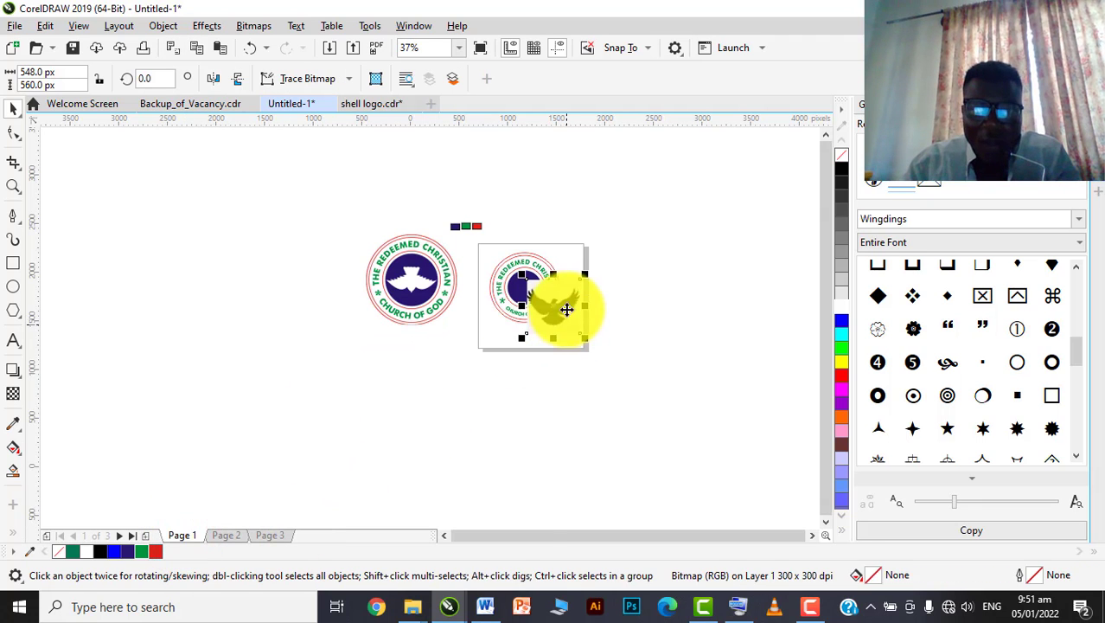
{"action": "scroll", "coordinate": [562, 309], "scroll_direction": "up", "scroll_amount": 3}
{"action": "left_click_drag", "start_coordinate": [547, 320], "coordinate": [633, 300]}
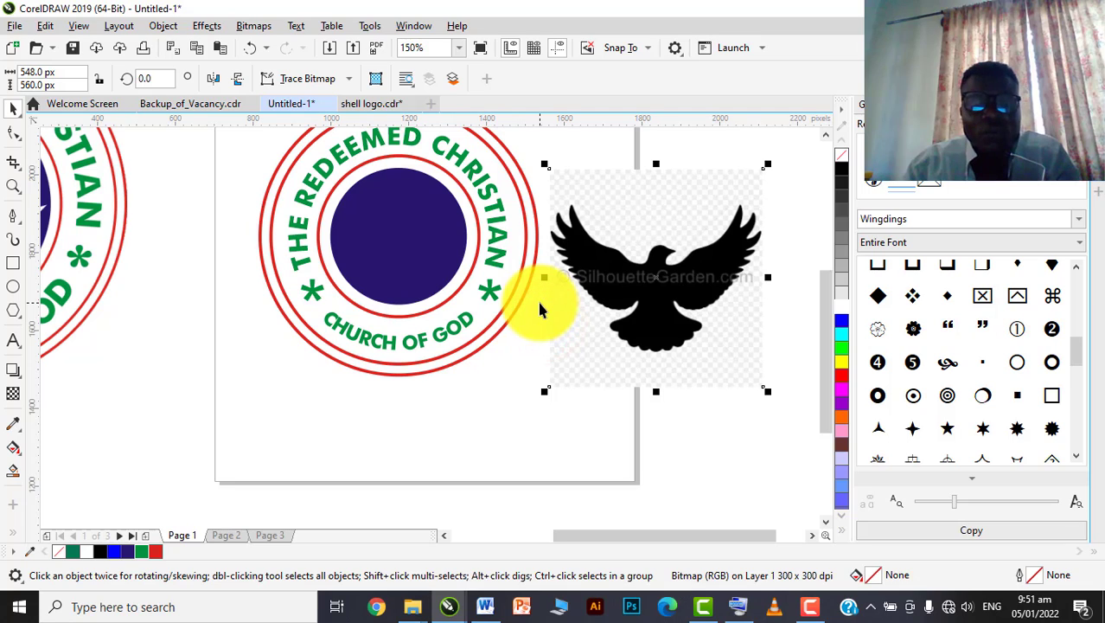
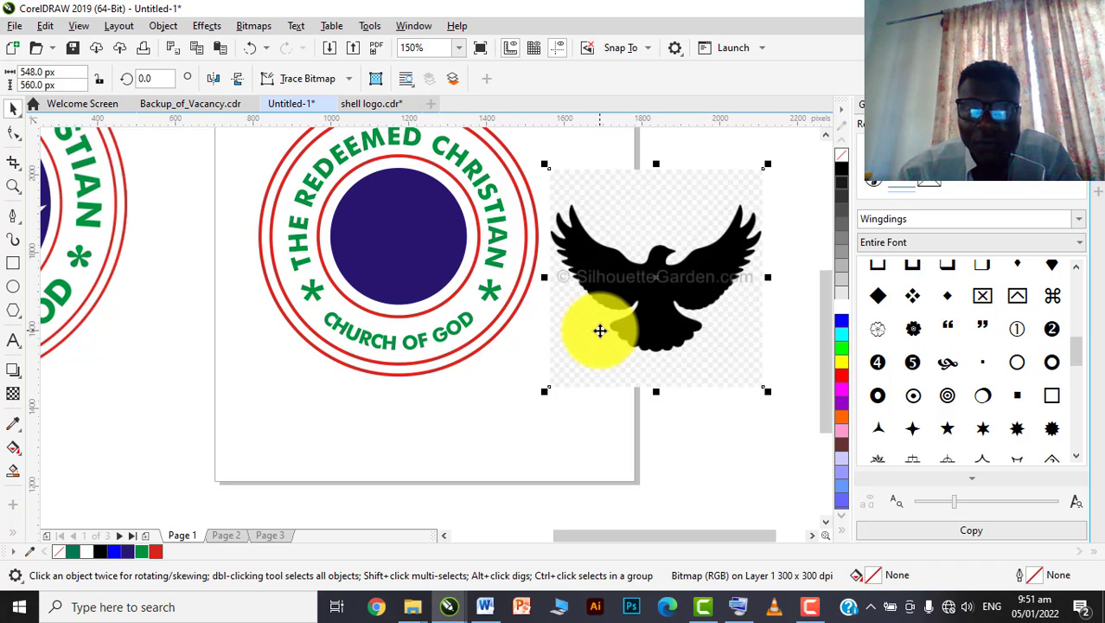
- Add the artistic text "dove facing downwards vector" below the recreated logo on Page 1
{"action": "left_click", "coordinate": [13, 340]}
{"action": "left_click", "coordinate": [398, 421]}
{"action": "left_click", "coordinate": [738, 605]}
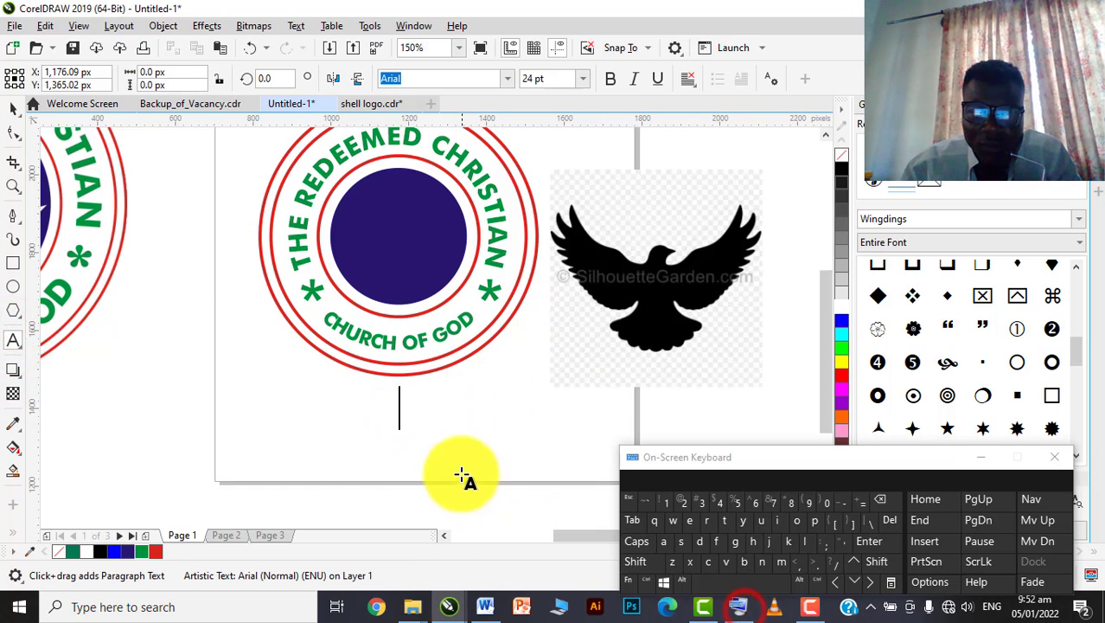
{"action": "left_click", "coordinate": [327, 417]}
{"action": "left_click", "coordinate": [707, 537]}
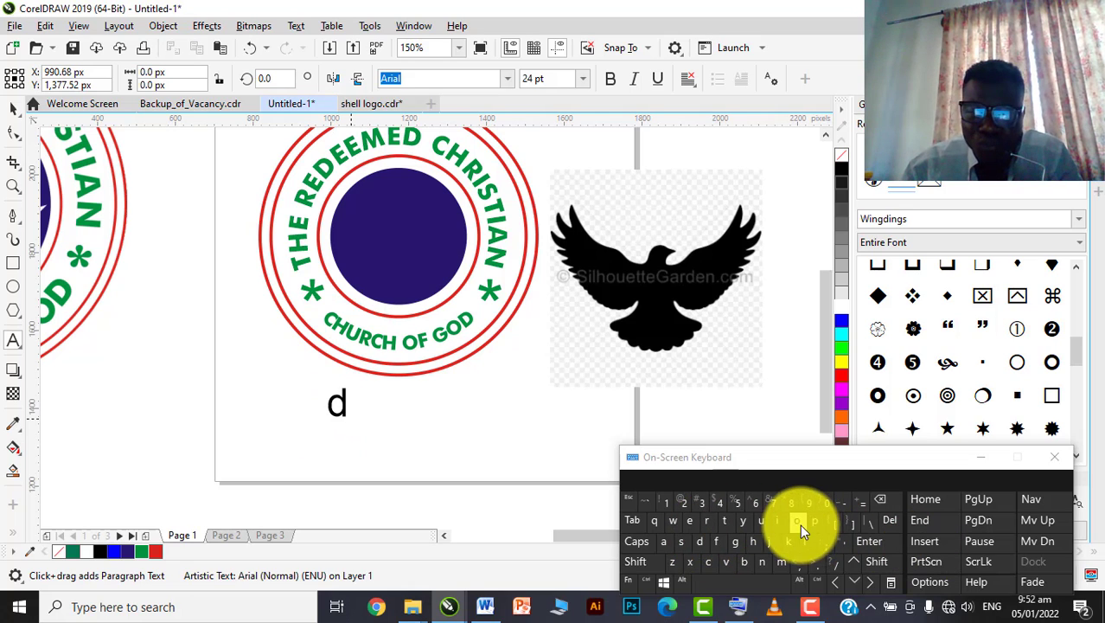
{"action": "type", "text": "ove fac"}
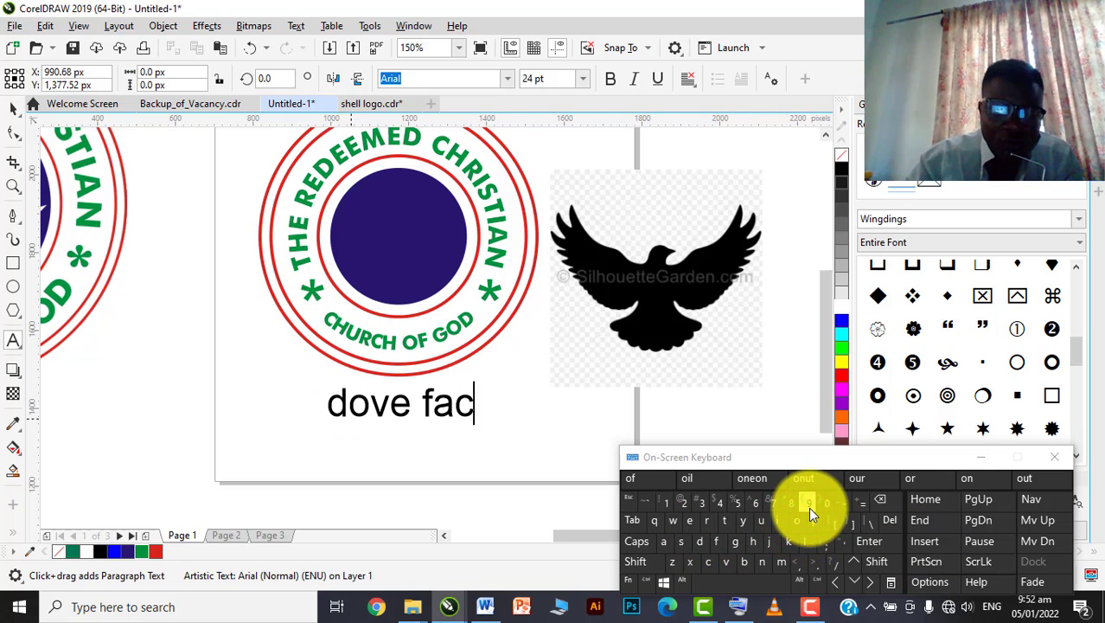
{"action": "type", "text": "ing d"}
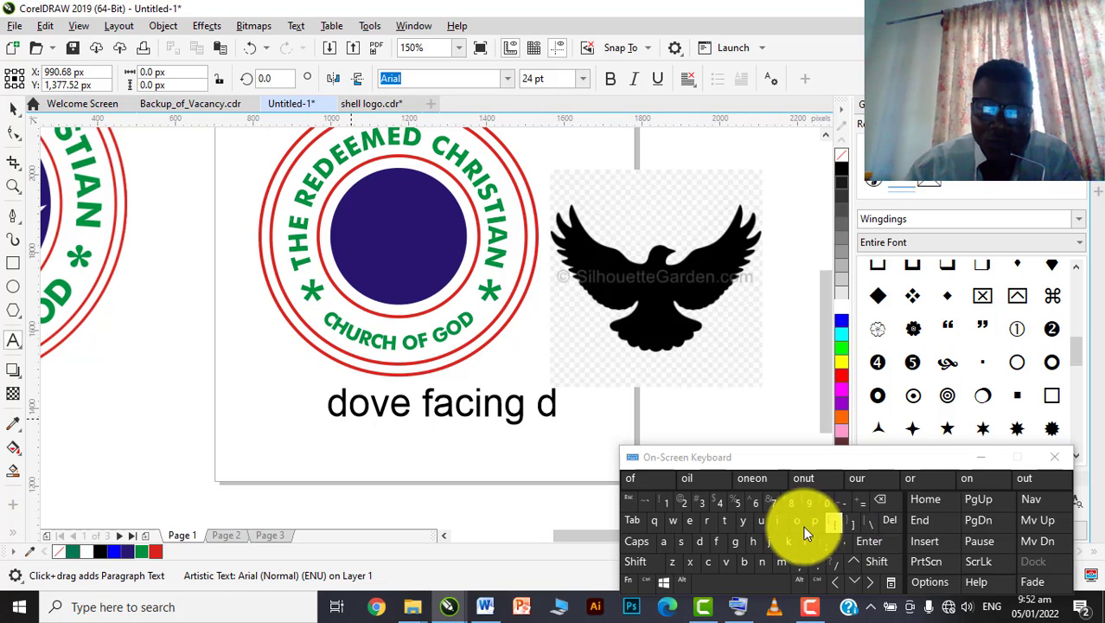
{"action": "type", "text": "dw"}
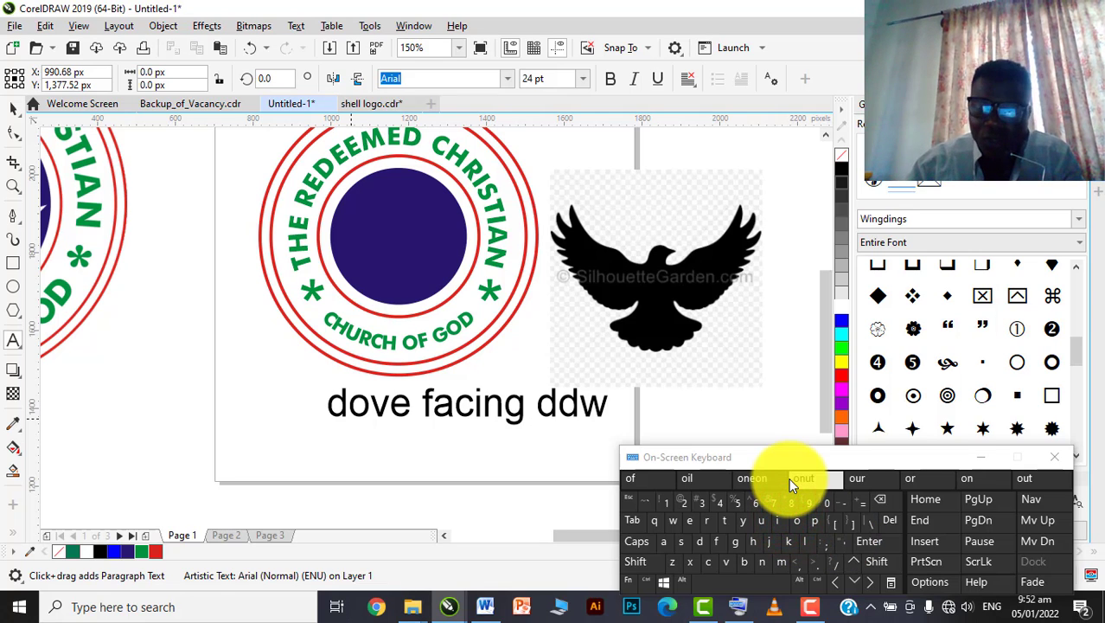
{"action": "key", "text": "BackSpace"}
{"action": "key", "text": "BackSpace"}
{"action": "type", "text": "ownwards vect"}
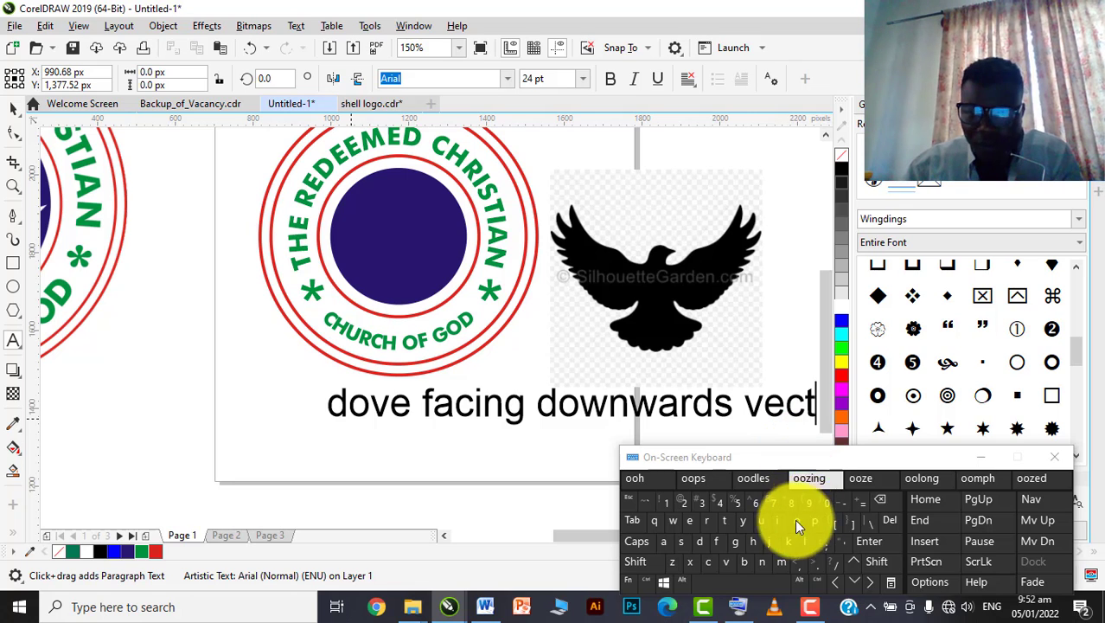
{"action": "type", "text": "or"}
{"action": "left_click", "coordinate": [986, 456]}
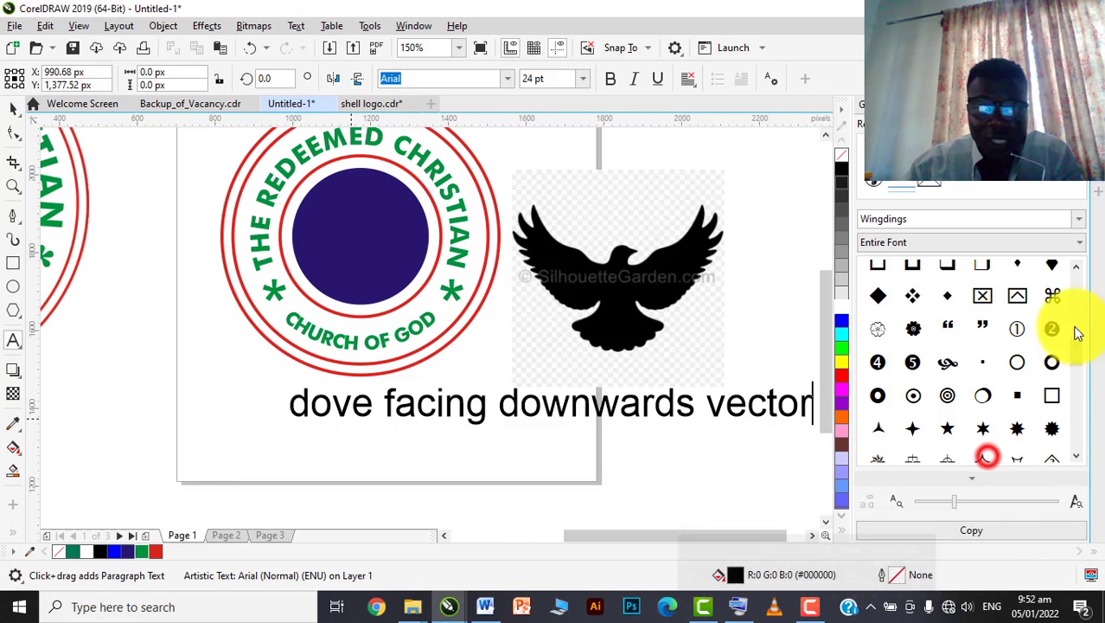
{"action": "scroll", "coordinate": [634, 363], "scroll_direction": "down", "scroll_amount": 2}
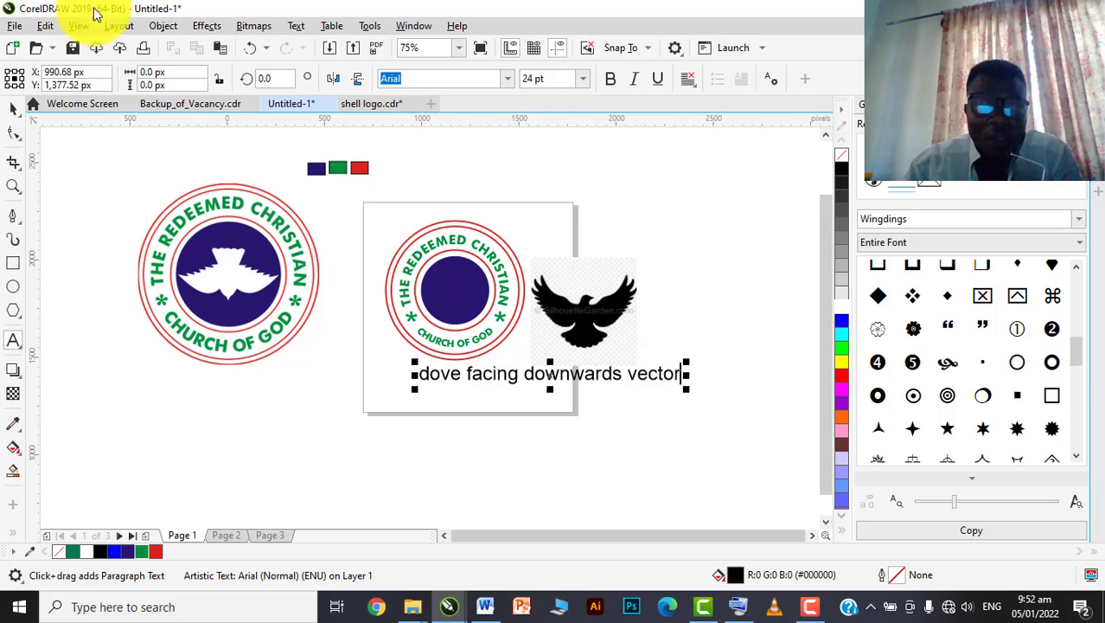
- Vectorize the black dove silhouette bitmap with Quick Trace
{"action": "left_click", "coordinate": [13, 107]}
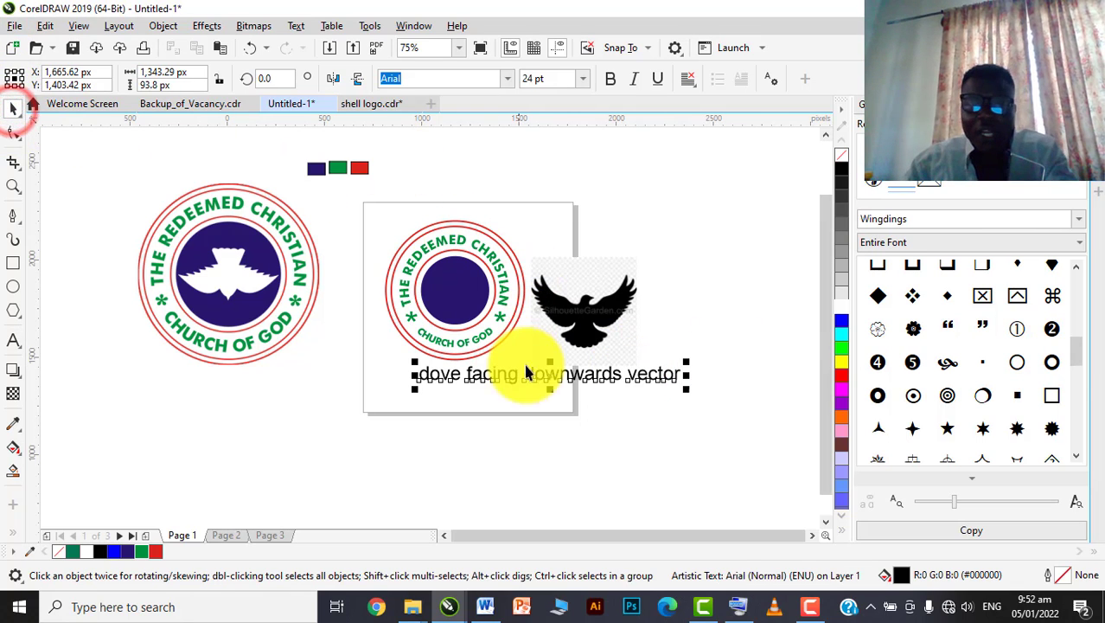
{"action": "scroll", "coordinate": [543, 350], "scroll_direction": "up", "scroll_amount": 1}
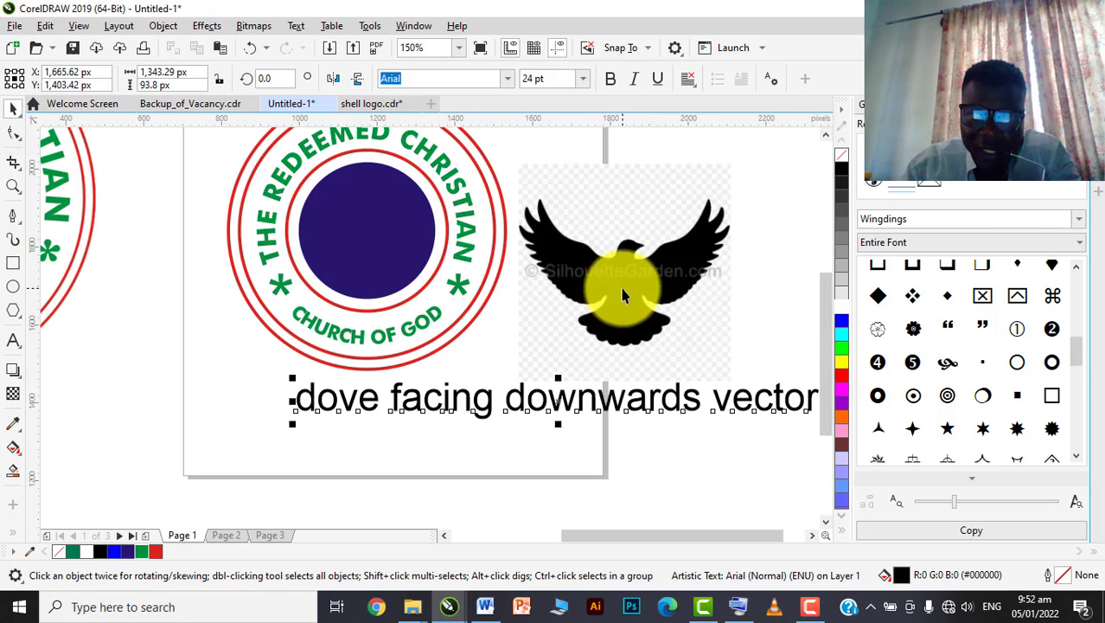
{"action": "left_click", "coordinate": [563, 390]}
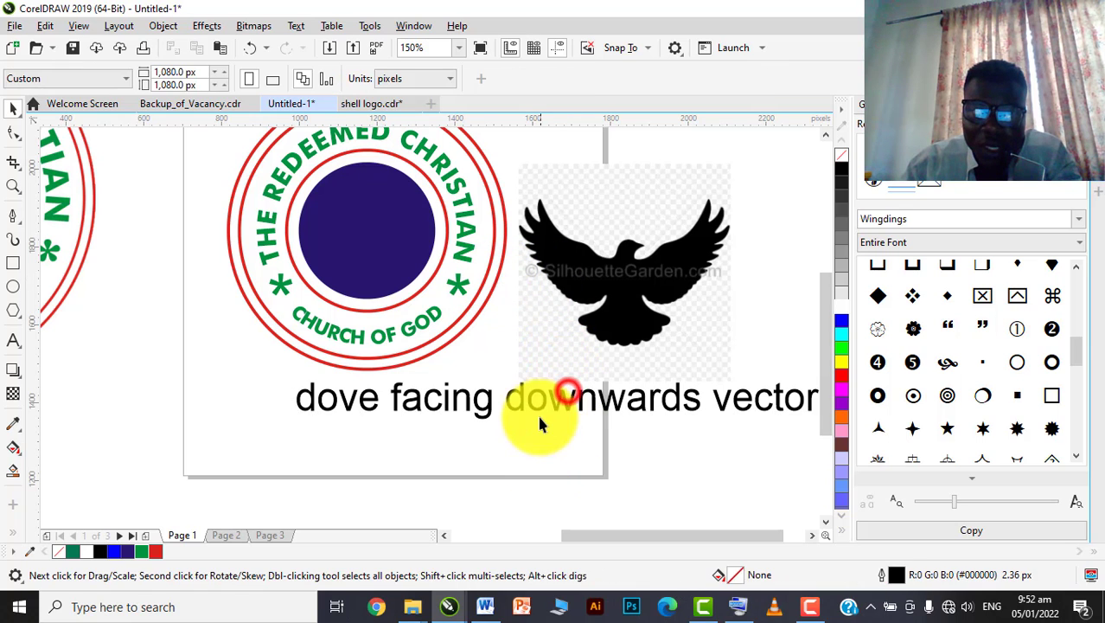
{"action": "scroll", "coordinate": [541, 406], "scroll_direction": "down", "scroll_amount": 1}
{"action": "left_click_drag", "start_coordinate": [546, 405], "coordinate": [566, 346]}
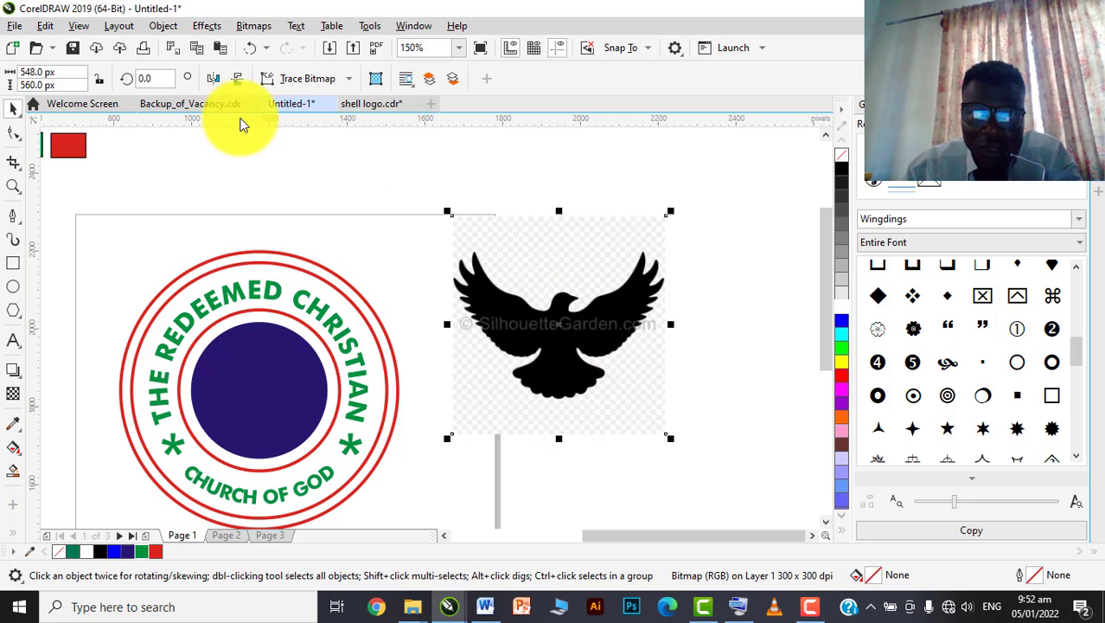
{"action": "left_click", "coordinate": [304, 81]}
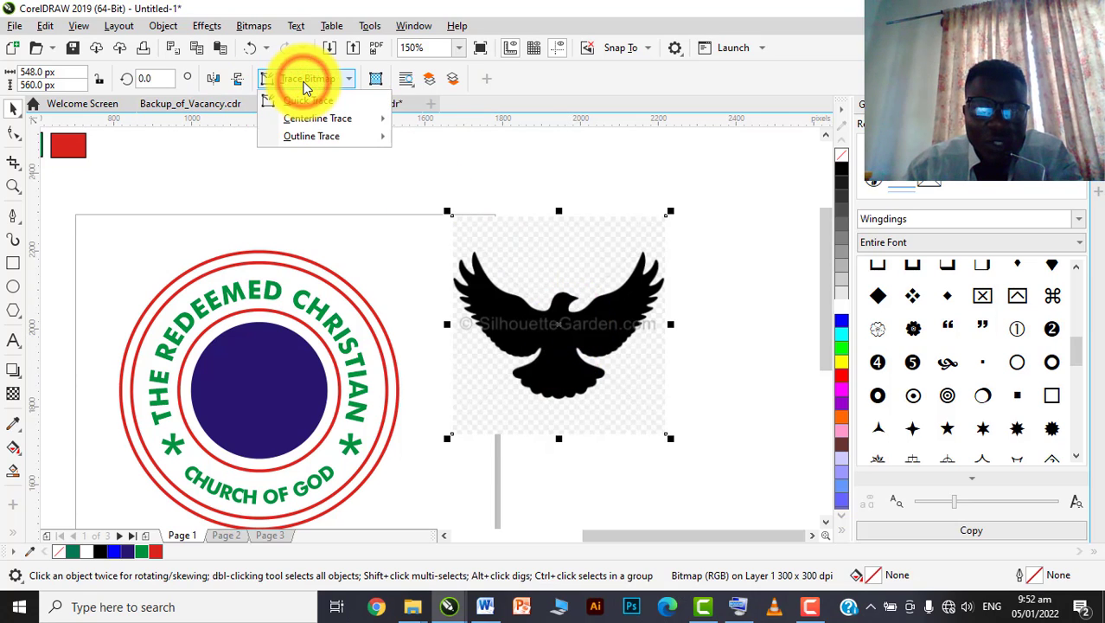
{"action": "left_click", "coordinate": [307, 102]}
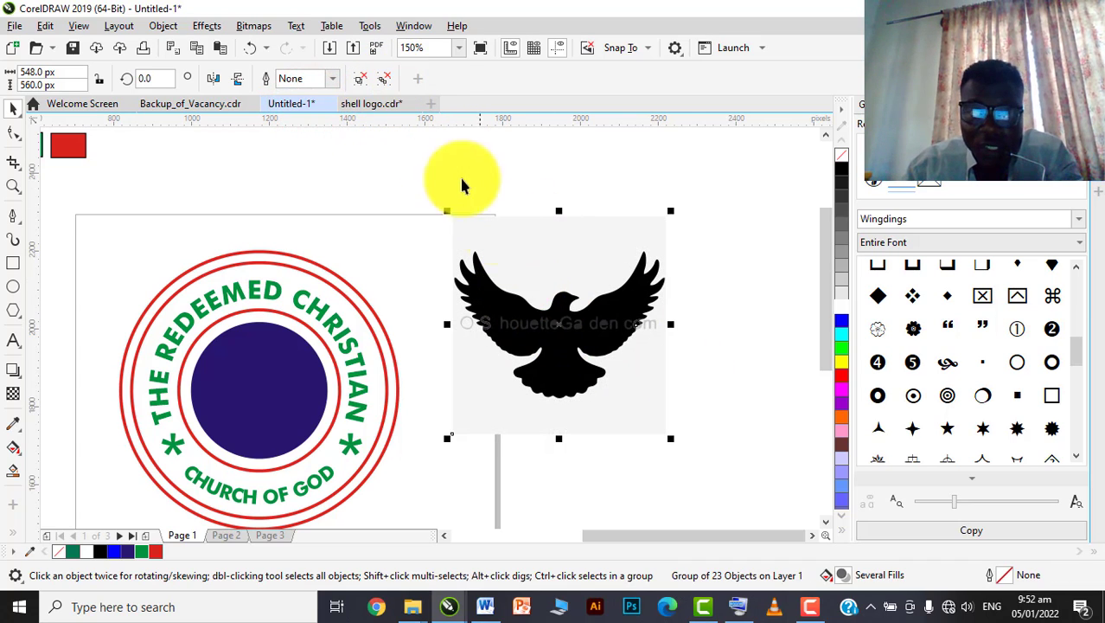
- Ungroup the traced dove and delete its light background shape and the original bitmap behind it
{"action": "left_click", "coordinate": [375, 81]}
{"action": "left_click", "coordinate": [523, 182]}
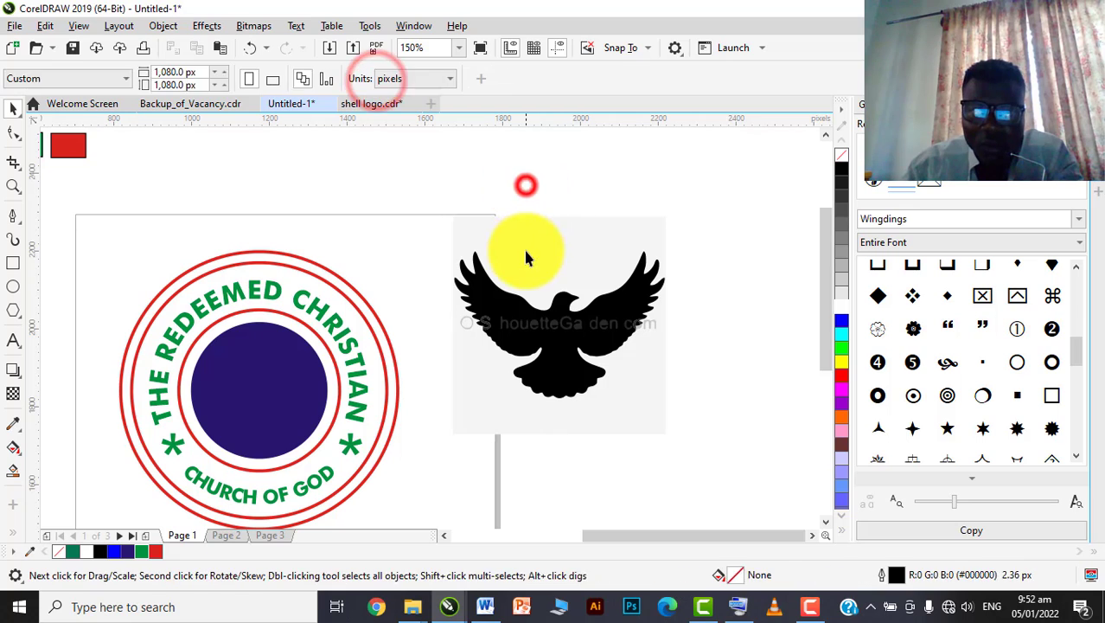
{"action": "left_click", "coordinate": [525, 250]}
{"action": "key", "text": "Delete"}
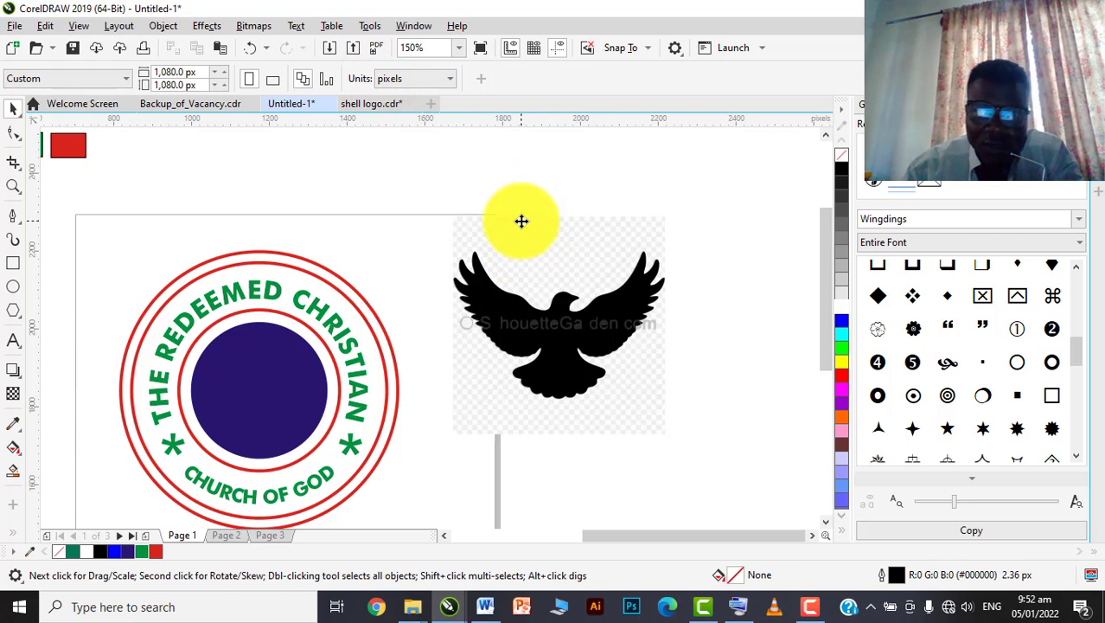
{"action": "left_click_drag", "start_coordinate": [527, 254], "coordinate": [728, 249]}
{"action": "key", "text": "Delete"}
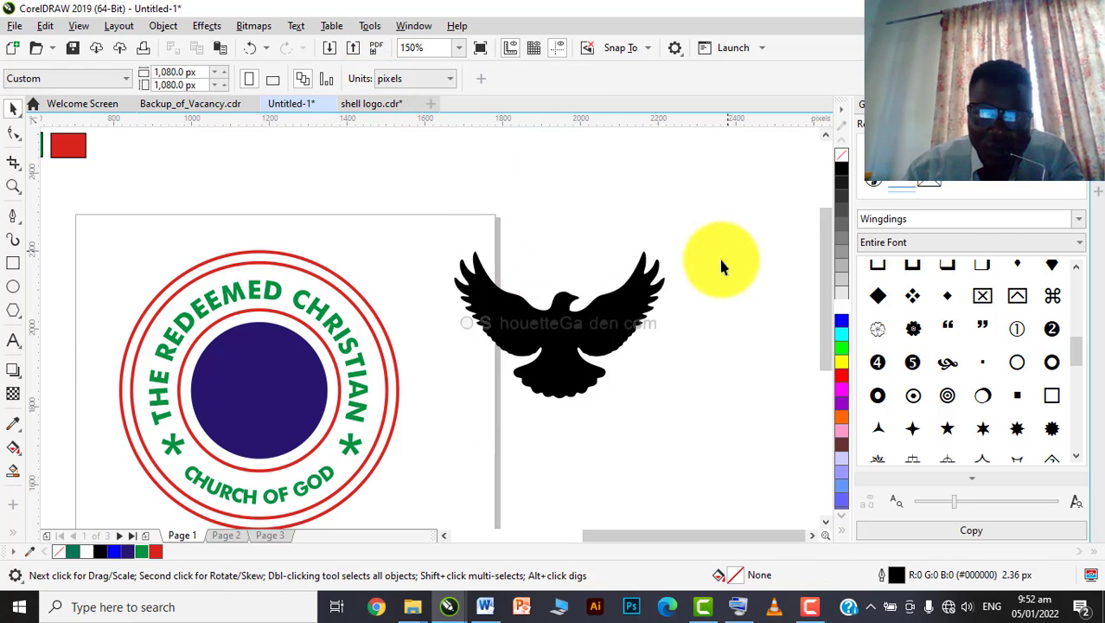
- Delete the leftover watermark pieces that stick out beyond the dove's wings, including the final letter and the copyright symbol
{"action": "scroll", "coordinate": [653, 360], "scroll_direction": "up", "scroll_amount": 3}
{"action": "left_click", "coordinate": [669, 205]}
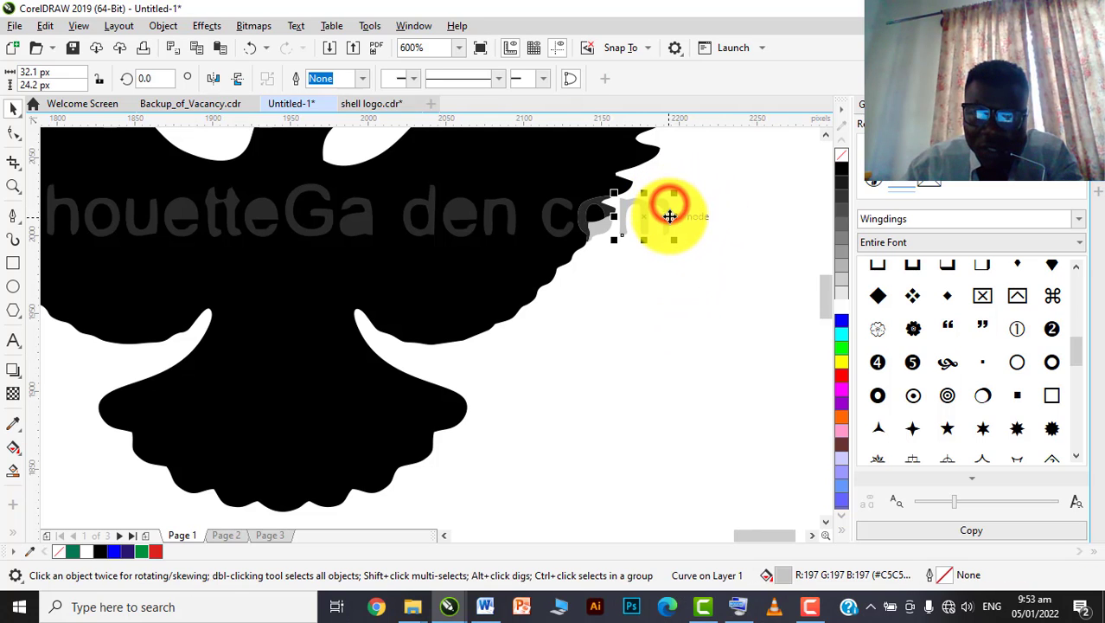
{"action": "key", "text": "Delete"}
{"action": "scroll", "coordinate": [649, 239], "scroll_direction": "down", "scroll_amount": 2}
{"action": "scroll", "coordinate": [493, 242], "scroll_direction": "up", "scroll_amount": 1}
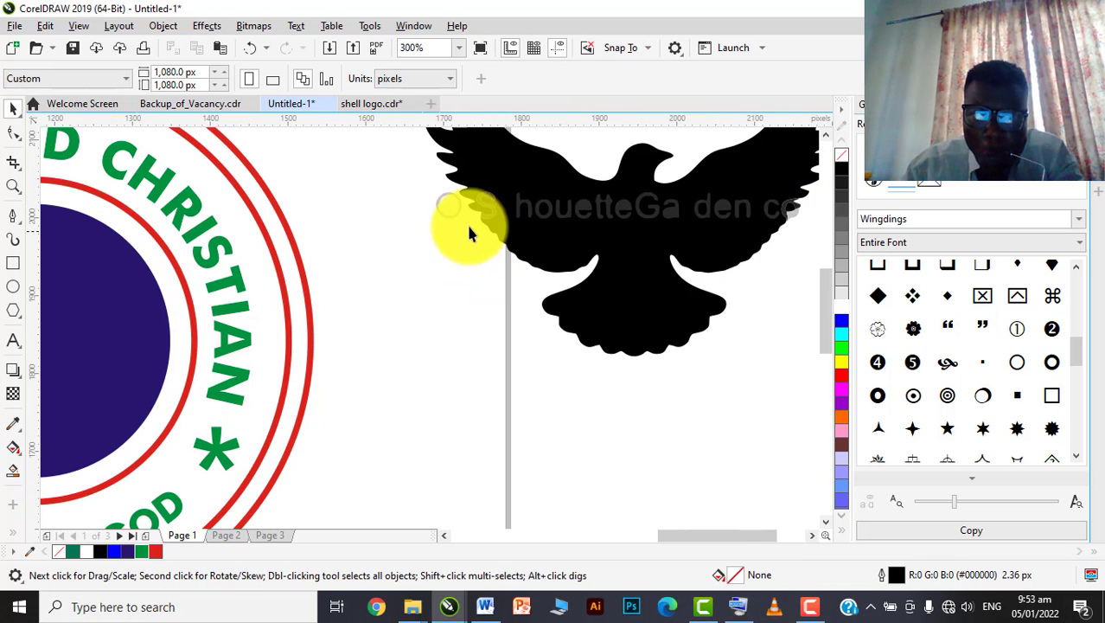
{"action": "left_click_drag", "start_coordinate": [475, 270], "coordinate": [479, 256]}
{"action": "key", "text": "Delete"}
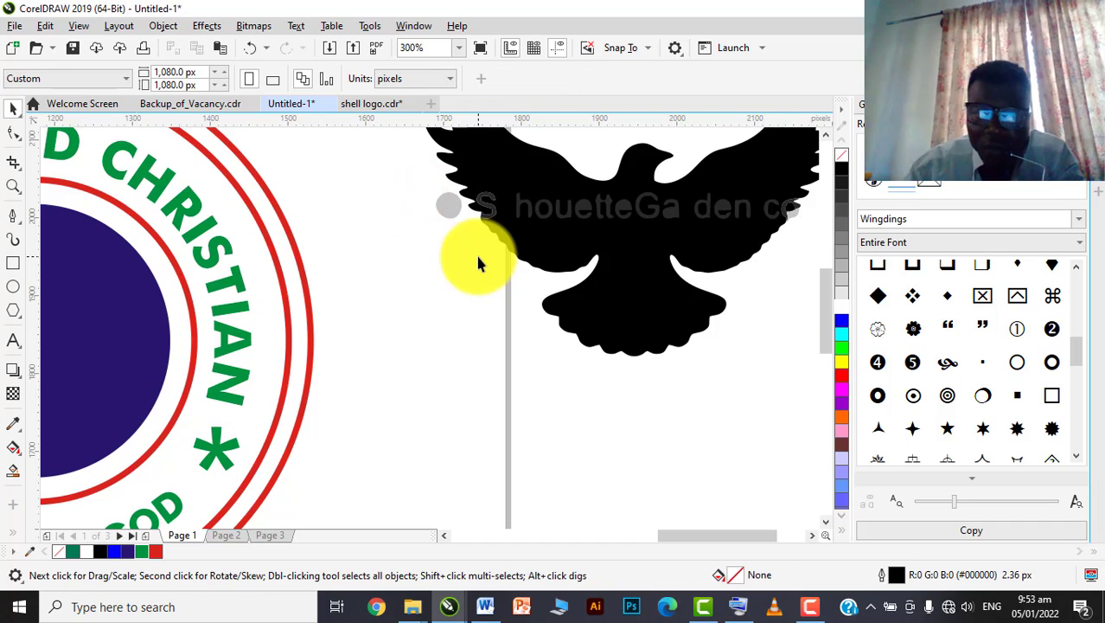
{"action": "left_click", "coordinate": [451, 207]}
{"action": "key", "text": "Delete"}
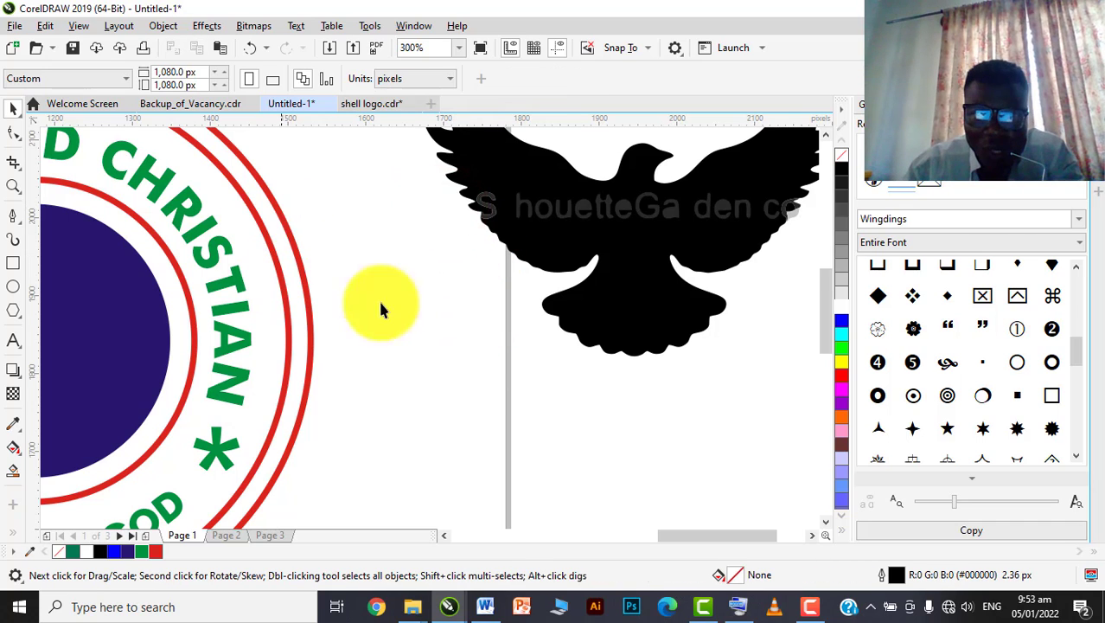
- Fill the dove and the remaining watermark letters with gray #808080 and weld them into a single shape
{"action": "scroll", "coordinate": [448, 321], "scroll_direction": "down", "scroll_amount": 1}
{"action": "left_click_drag", "start_coordinate": [441, 201], "coordinate": [813, 394]}
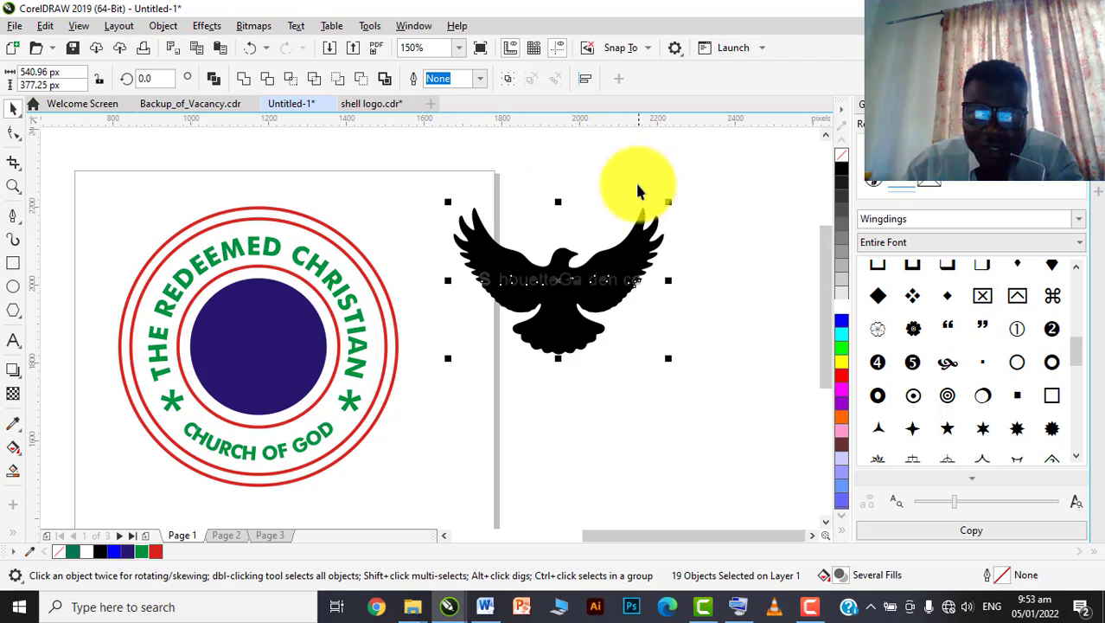
{"action": "left_click", "coordinate": [843, 232]}
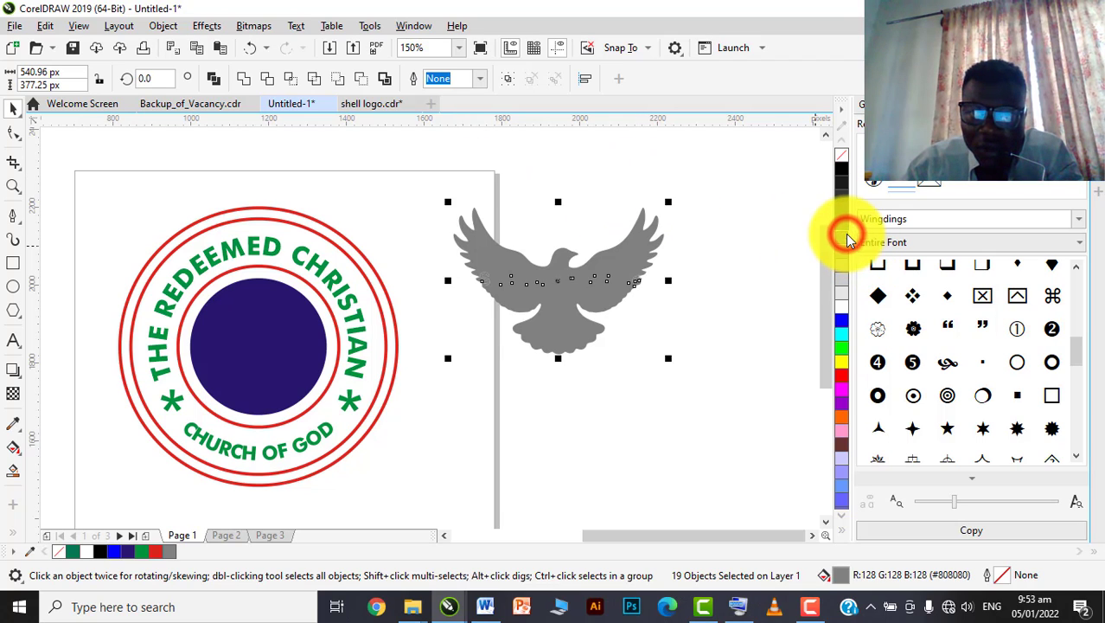
{"action": "left_click", "coordinate": [249, 78]}
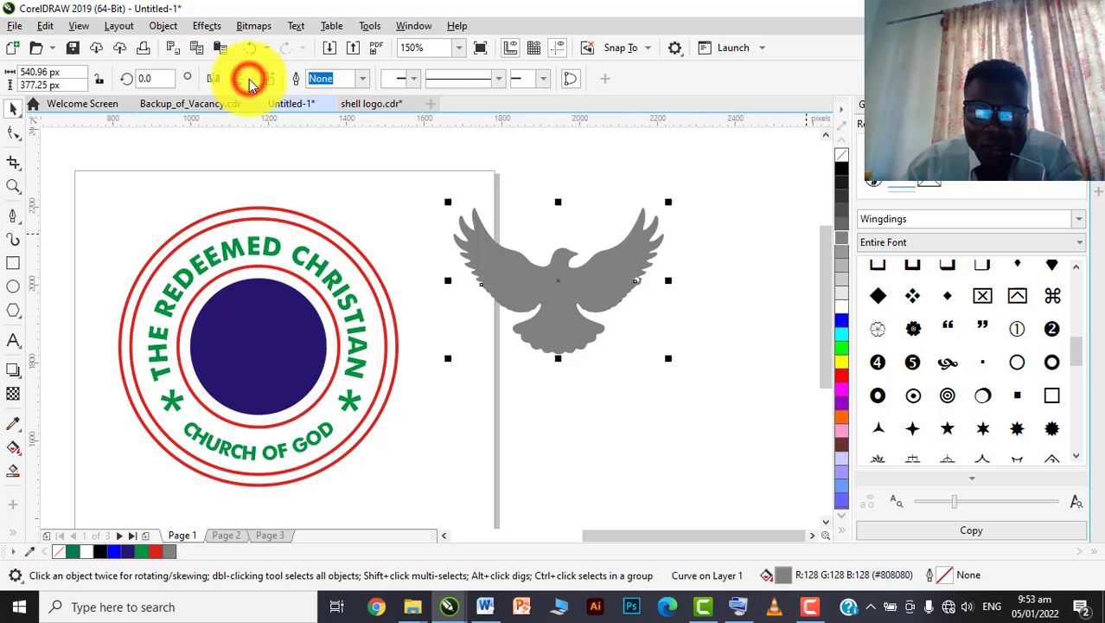
{"action": "left_click", "coordinate": [690, 242]}
- Move the gray dove onto the recreated logo and mirror it vertically so that it faces downwards
{"action": "scroll", "coordinate": [615, 259], "scroll_direction": "down", "scroll_amount": 4}
{"action": "left_click_drag", "start_coordinate": [617, 273], "coordinate": [533, 281]}
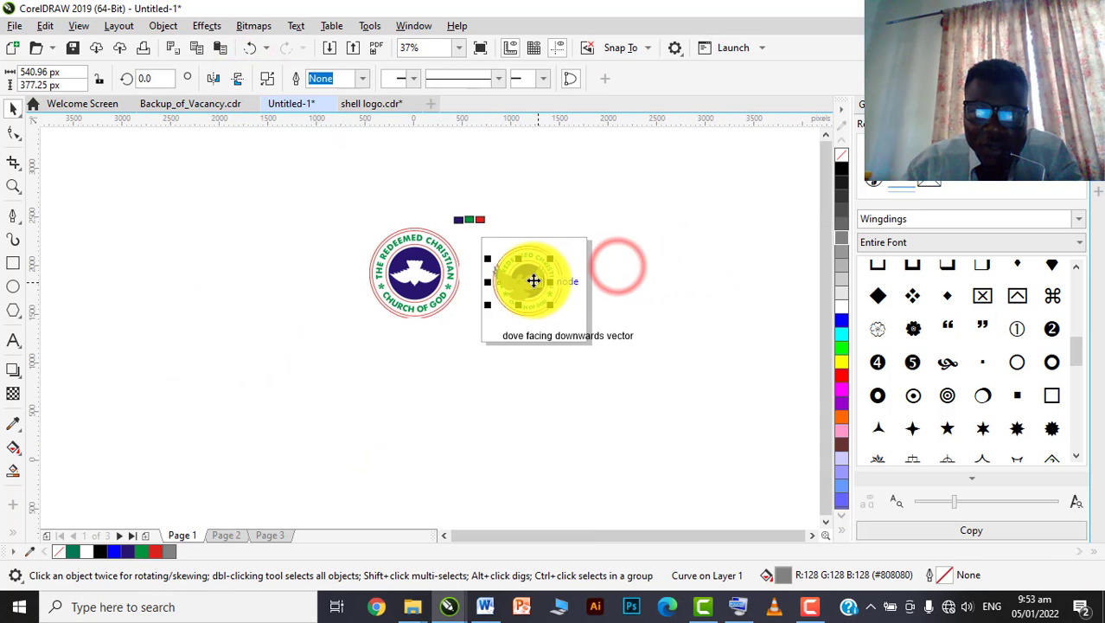
{"action": "scroll", "coordinate": [533, 281], "scroll_direction": "up", "scroll_amount": 2}
{"action": "left_click", "coordinate": [237, 78]}
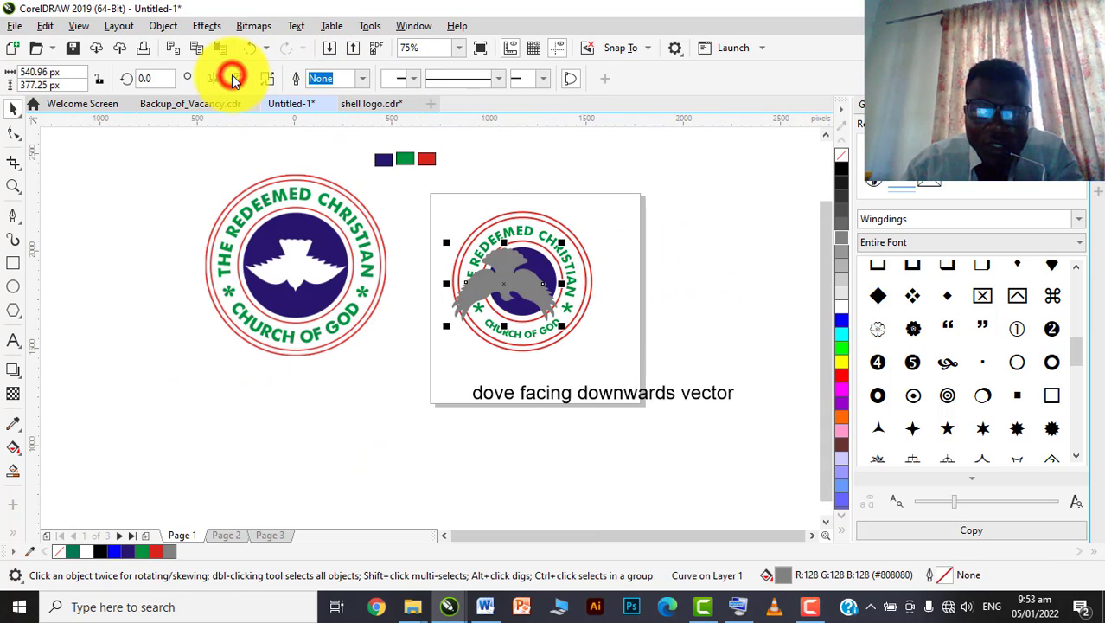
- Shrink the gray dove to about 278 by 194 px and place it inside the logo's blue circle
{"action": "left_click_drag", "start_coordinate": [519, 293], "coordinate": [544, 292]}
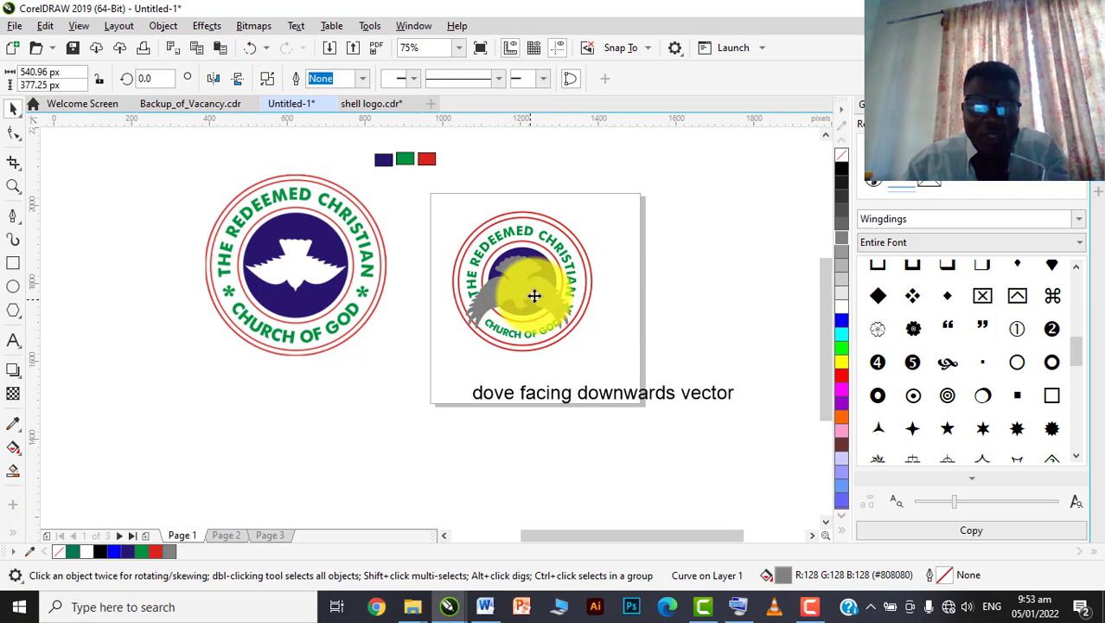
{"action": "scroll", "coordinate": [544, 292], "scroll_direction": "up", "scroll_amount": 2}
{"action": "left_click_drag", "start_coordinate": [617, 208], "coordinate": [516, 260]}
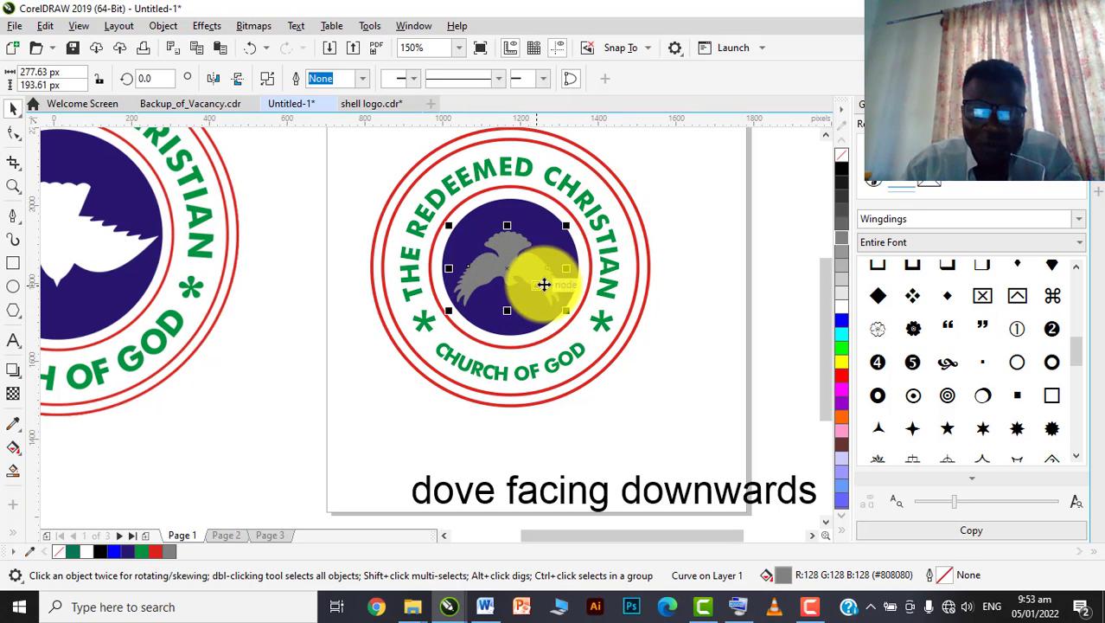
- Start a Pen tool path at the beak tip of the original logo's dove and trace the beak's left edge
{"action": "scroll", "coordinate": [489, 294], "scroll_direction": "down", "scroll_amount": 2}
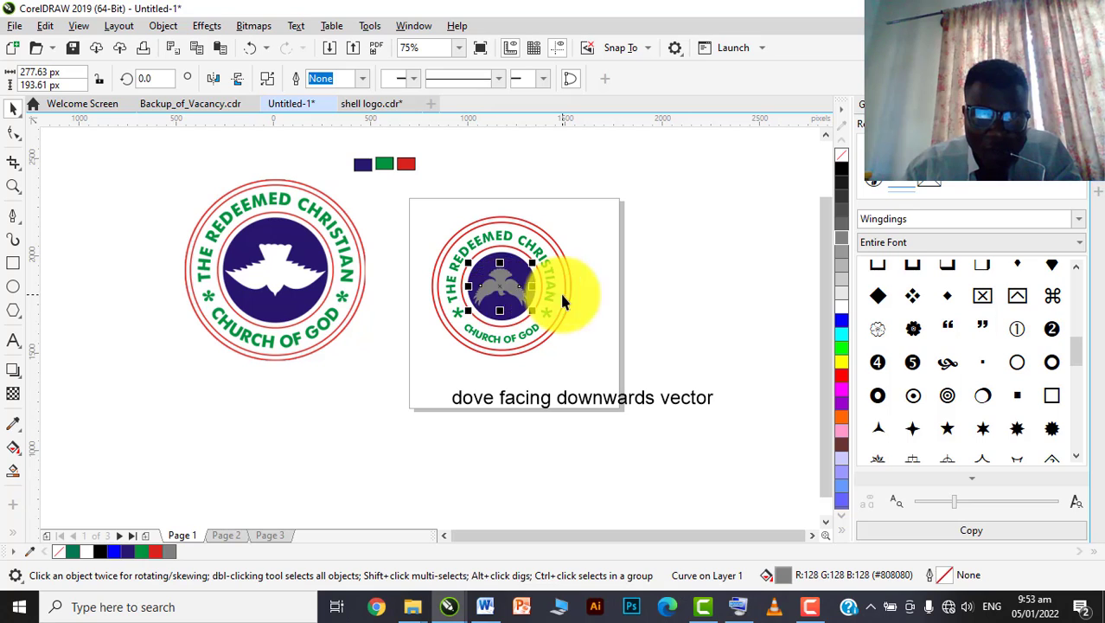
{"action": "scroll", "coordinate": [253, 270], "scroll_direction": "up", "scroll_amount": 2}
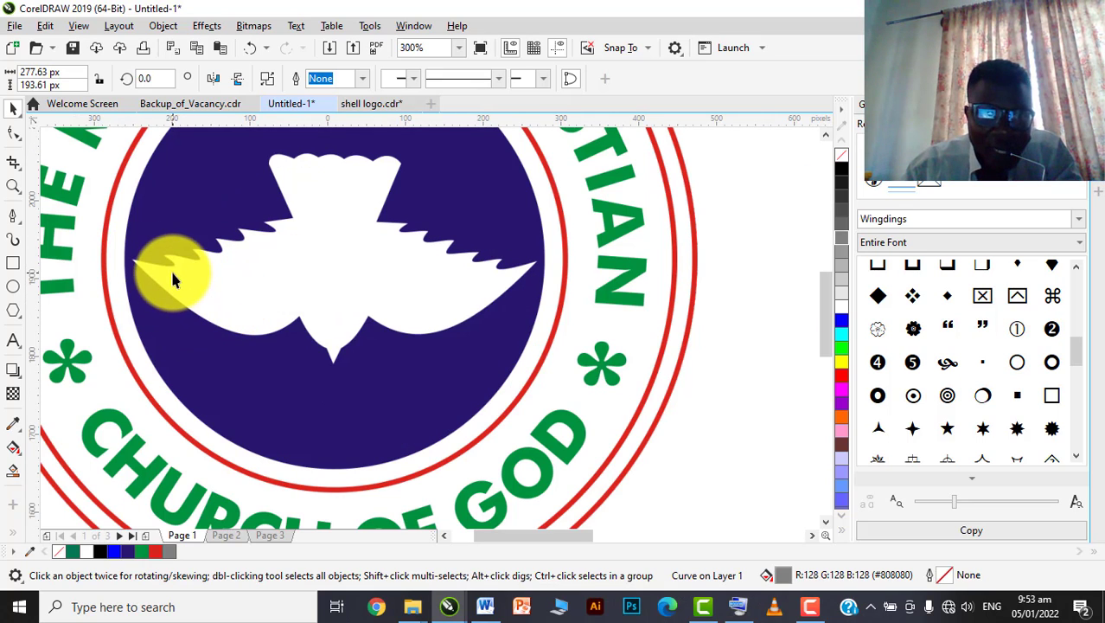
{"action": "scroll", "coordinate": [273, 285], "scroll_direction": "down", "scroll_amount": 2}
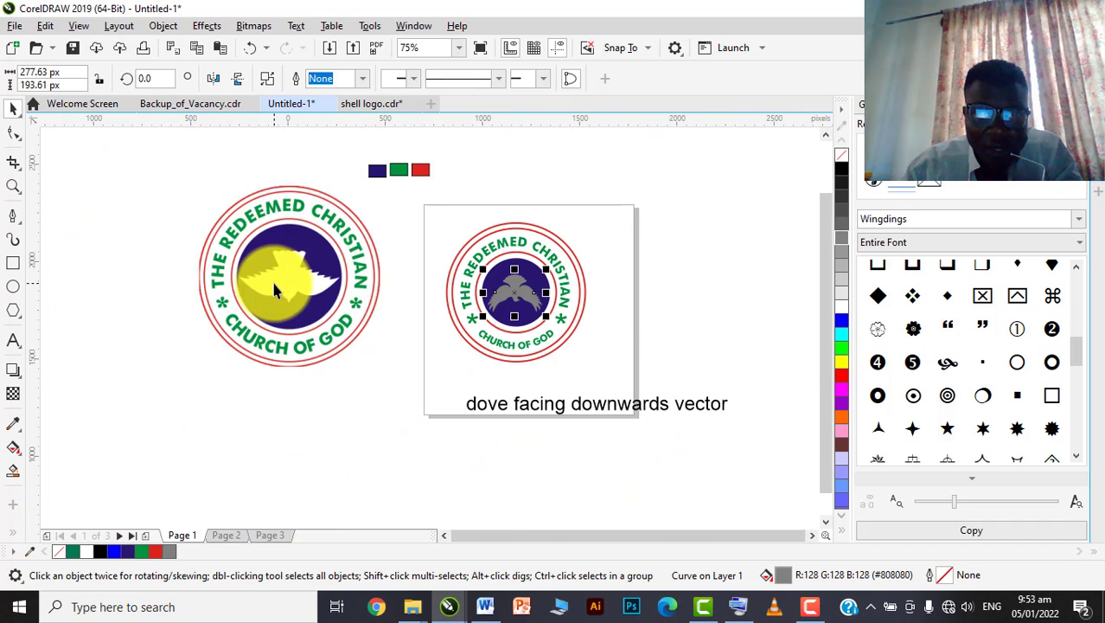
{"action": "left_click", "coordinate": [11, 218]}
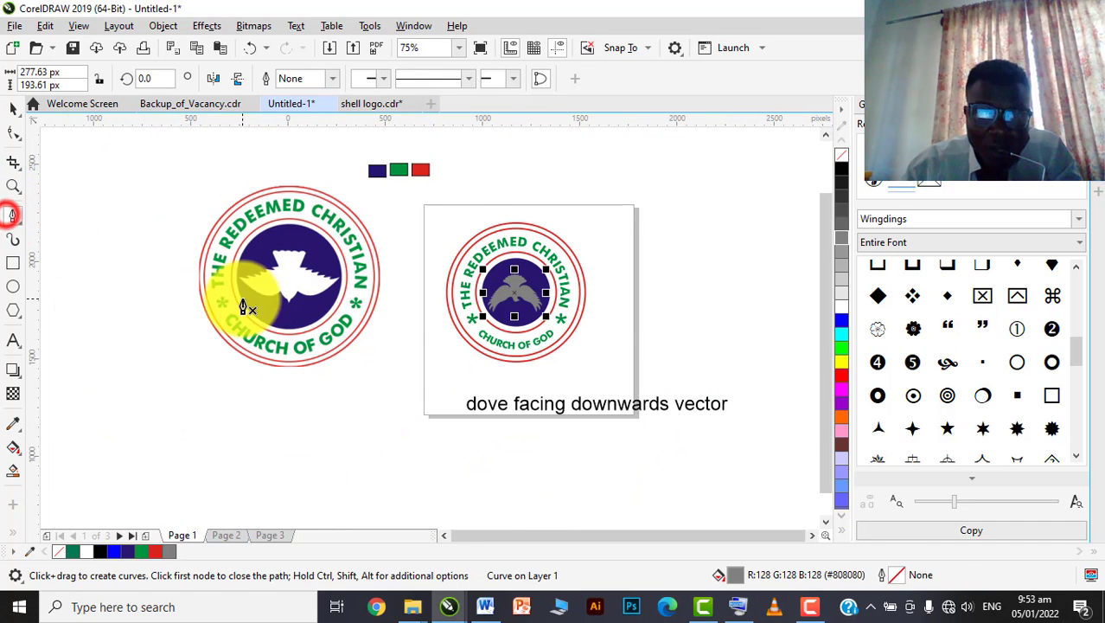
{"action": "scroll", "coordinate": [249, 305], "scroll_direction": "up", "scroll_amount": 3}
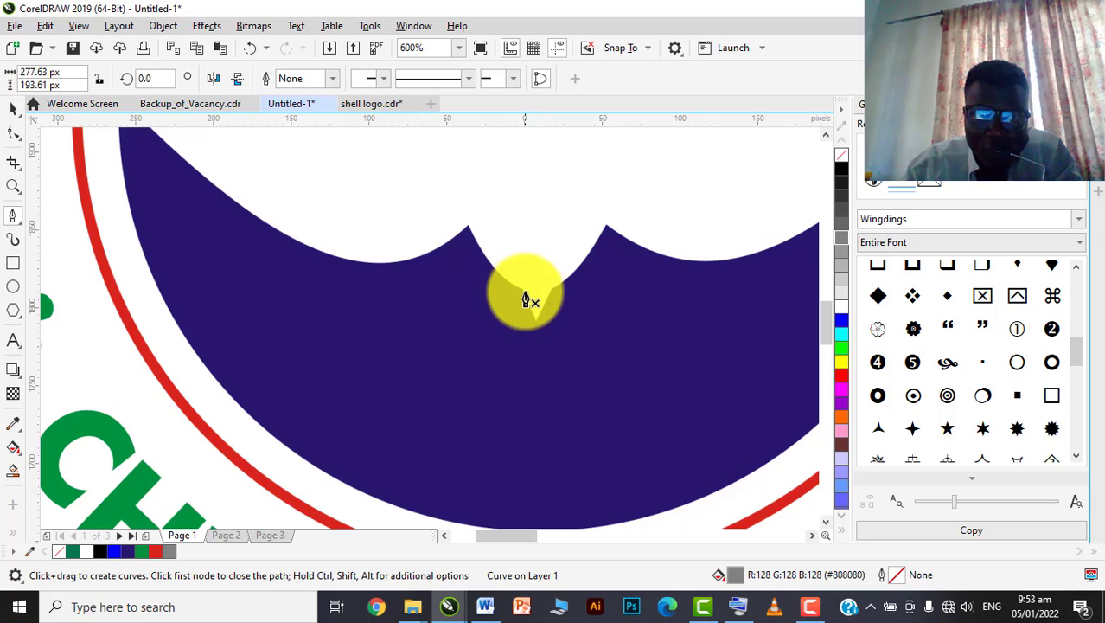
{"action": "scroll", "coordinate": [527, 311], "scroll_direction": "up", "scroll_amount": 3}
{"action": "scroll", "coordinate": [575, 326], "scroll_direction": "down", "scroll_amount": 1}
{"action": "scroll", "coordinate": [526, 333], "scroll_direction": "up", "scroll_amount": 1}
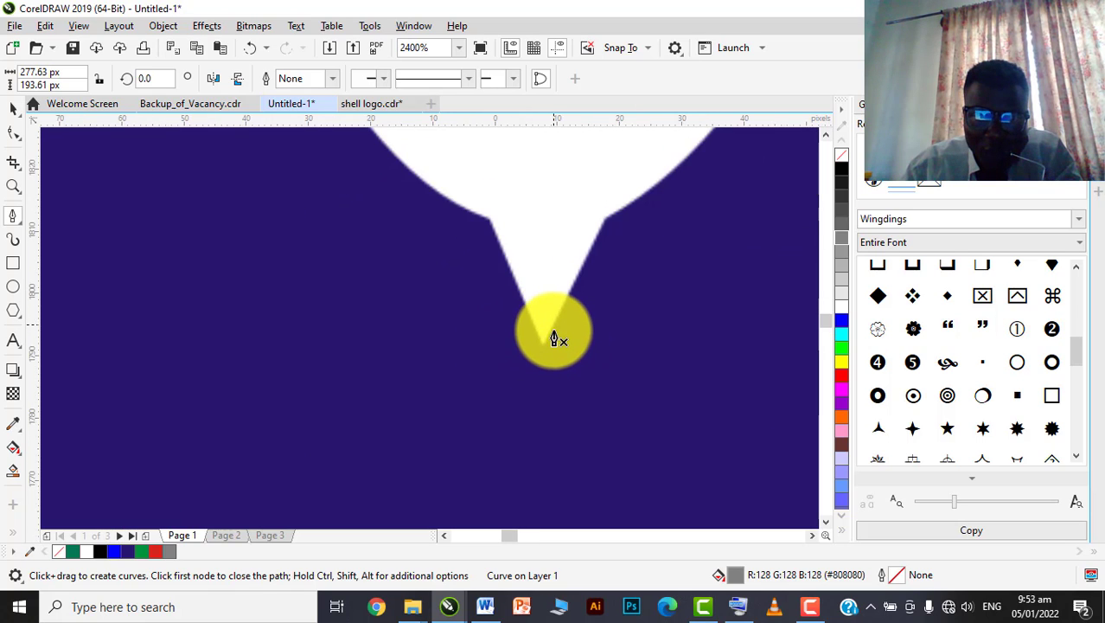
{"action": "left_click", "coordinate": [546, 343]}
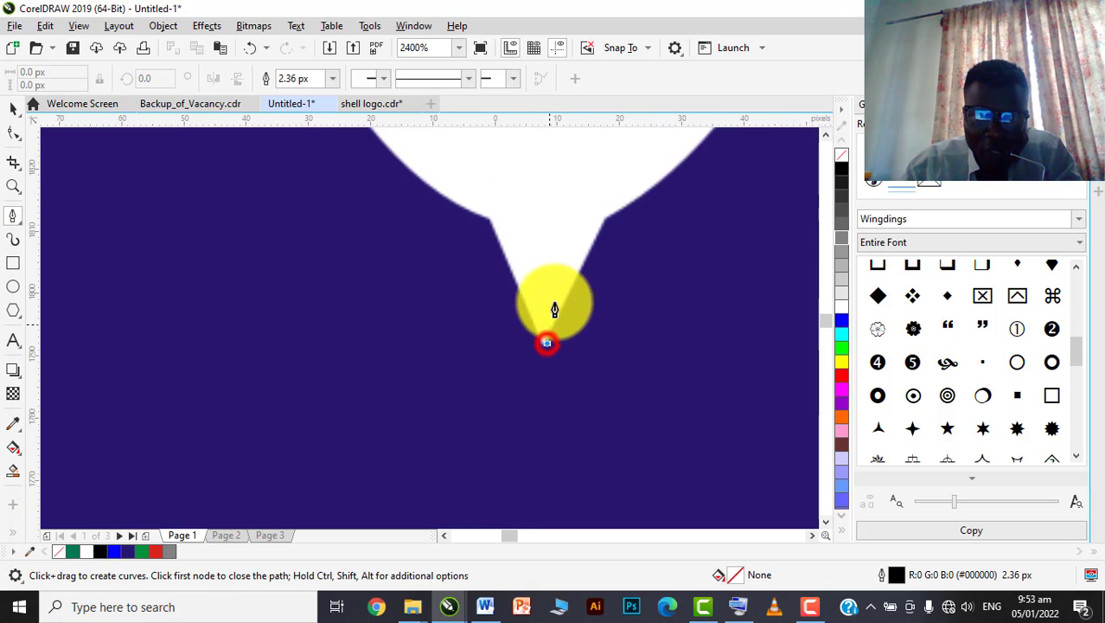
{"action": "left_click", "coordinate": [491, 228]}
- Extend the path with a curve along the left side of the dove's head up to the wing junction
{"action": "scroll", "coordinate": [471, 260], "scroll_direction": "down", "scroll_amount": 3}
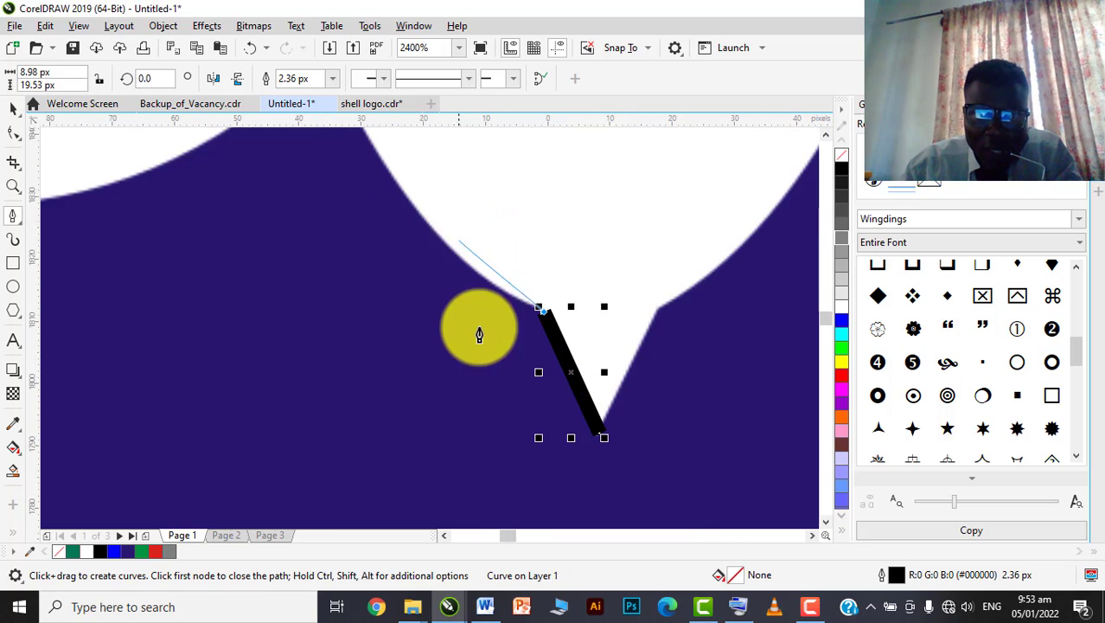
{"action": "scroll", "coordinate": [445, 245], "scroll_direction": "up", "scroll_amount": 1}
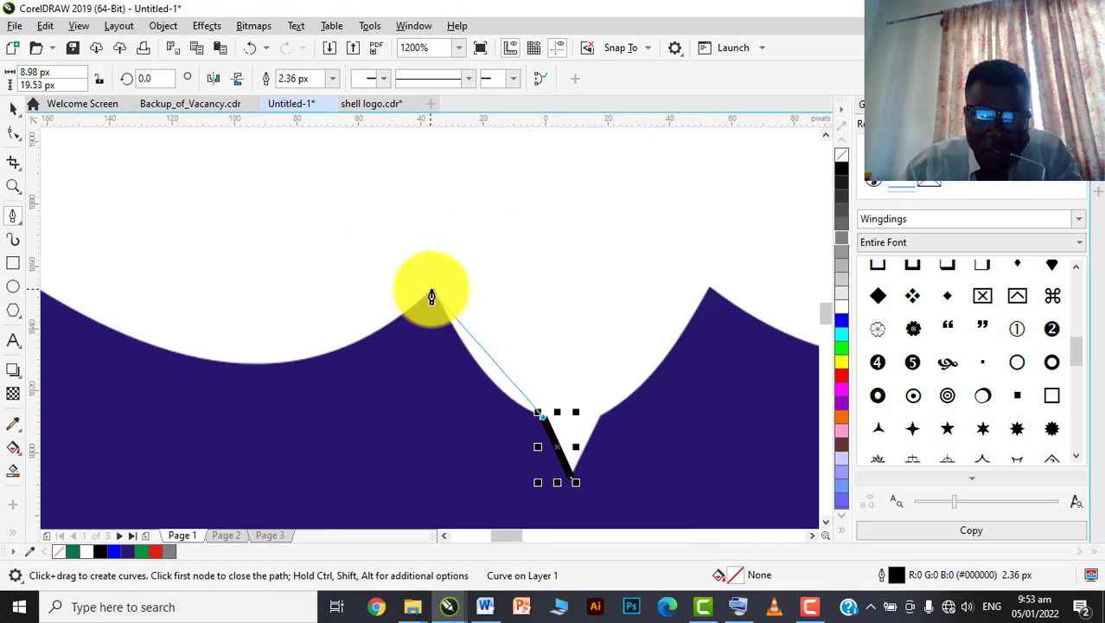
{"action": "left_click_drag", "start_coordinate": [435, 289], "coordinate": [416, 212]}
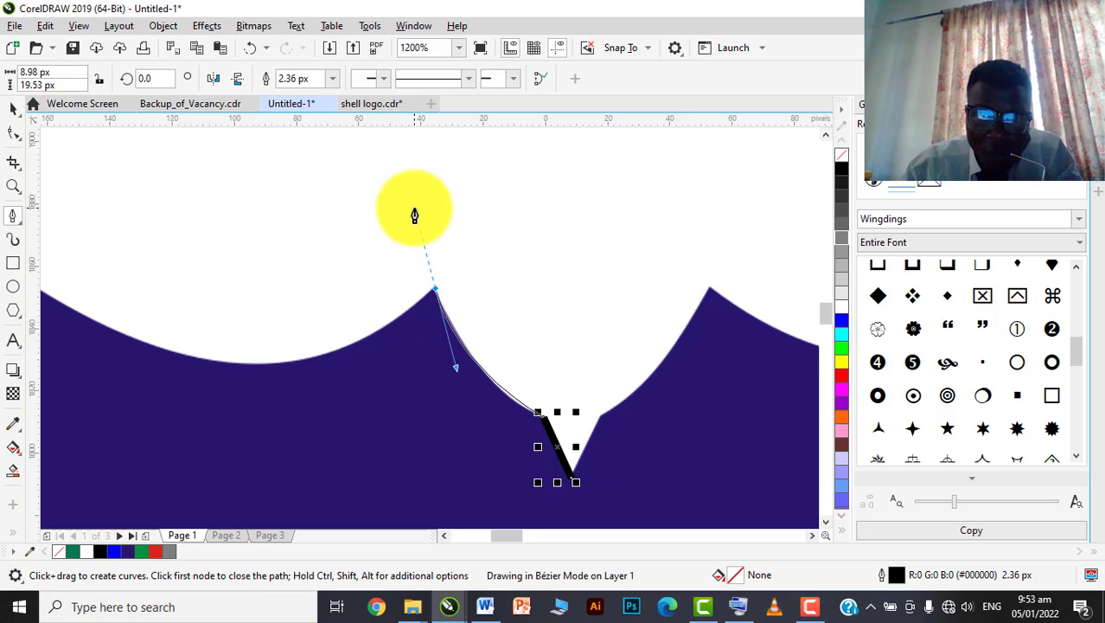
{"action": "left_click_drag", "start_coordinate": [414, 215], "coordinate": [415, 218]}
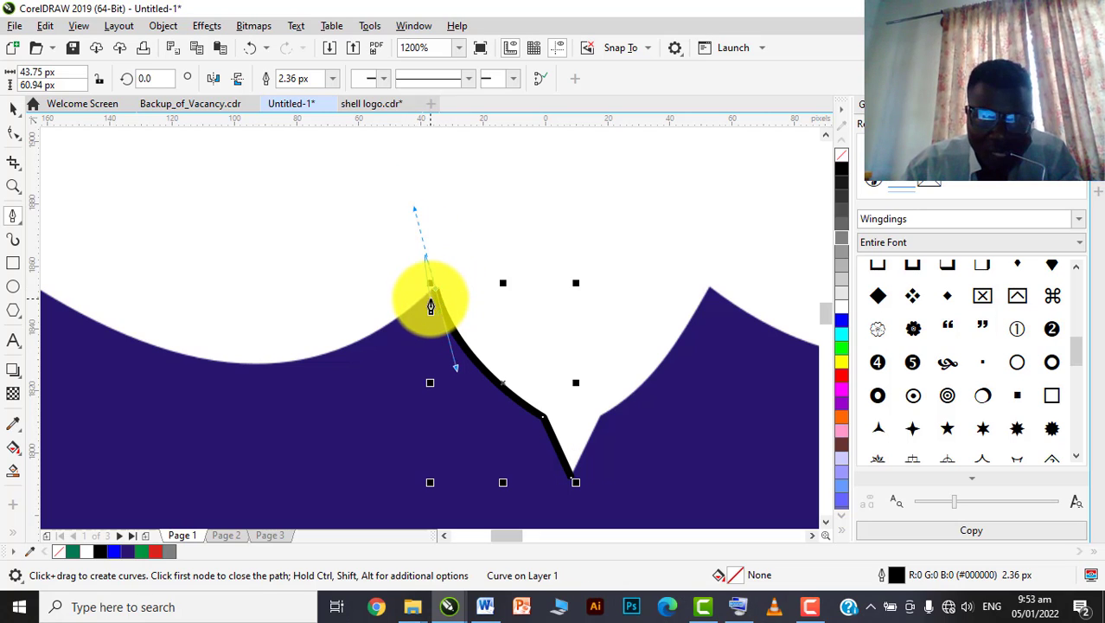
- Extend the path with two curves along the lower edge of the original dove's left wing, stopping short of the wing tip
{"action": "scroll", "coordinate": [437, 293], "scroll_direction": "up", "scroll_amount": 2}
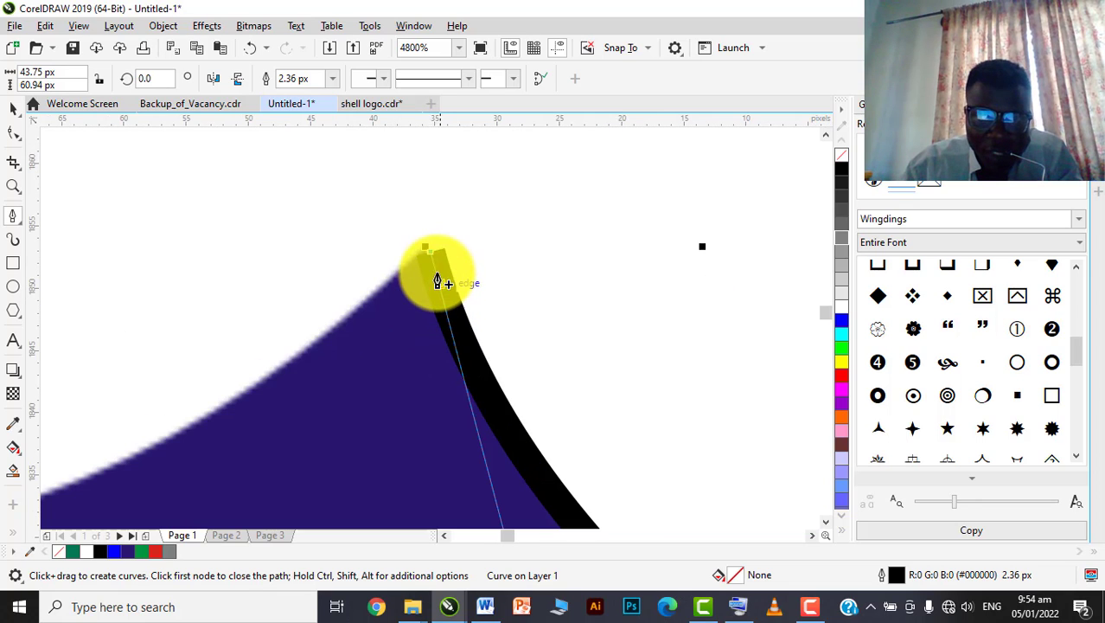
{"action": "scroll", "coordinate": [429, 258], "scroll_direction": "down", "scroll_amount": 2}
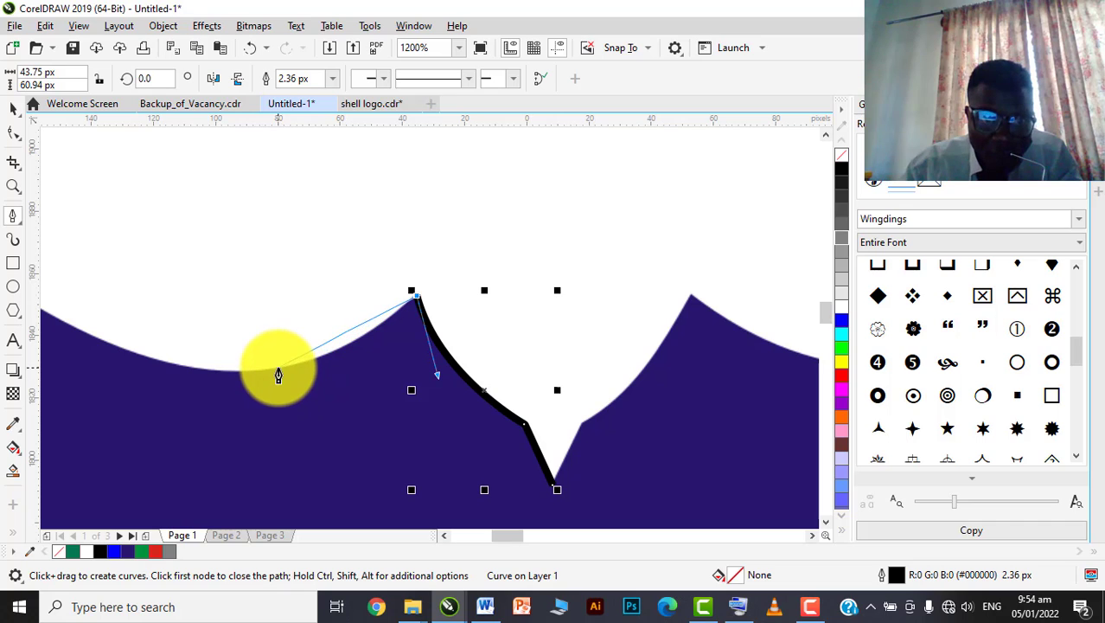
{"action": "left_click_drag", "start_coordinate": [277, 368], "coordinate": [204, 381]}
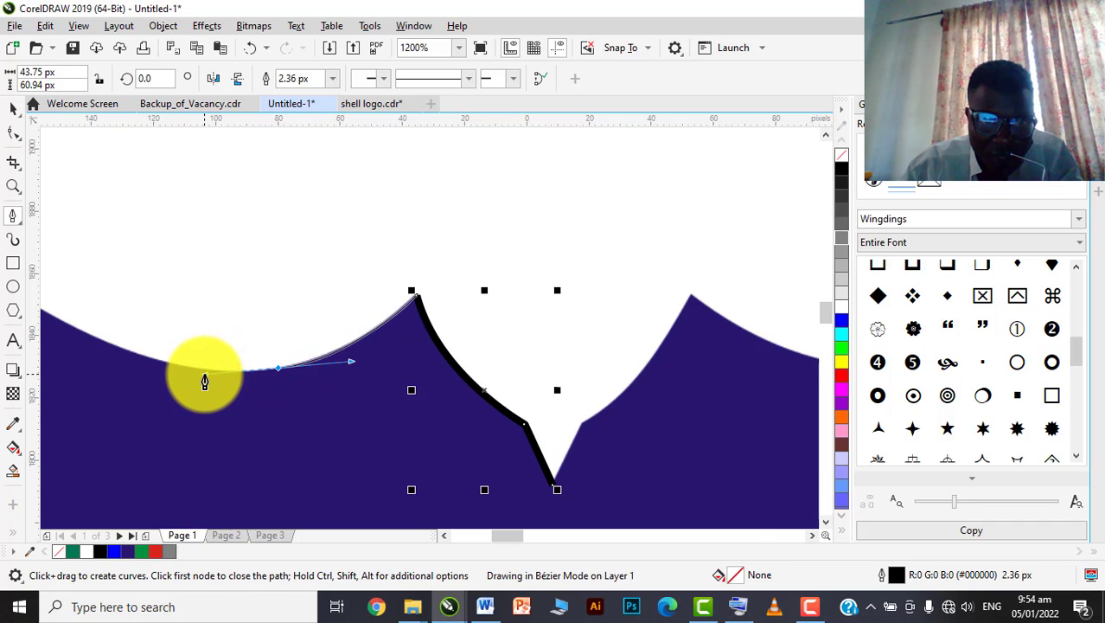
{"action": "scroll", "coordinate": [396, 377], "scroll_direction": "down", "scroll_amount": 1}
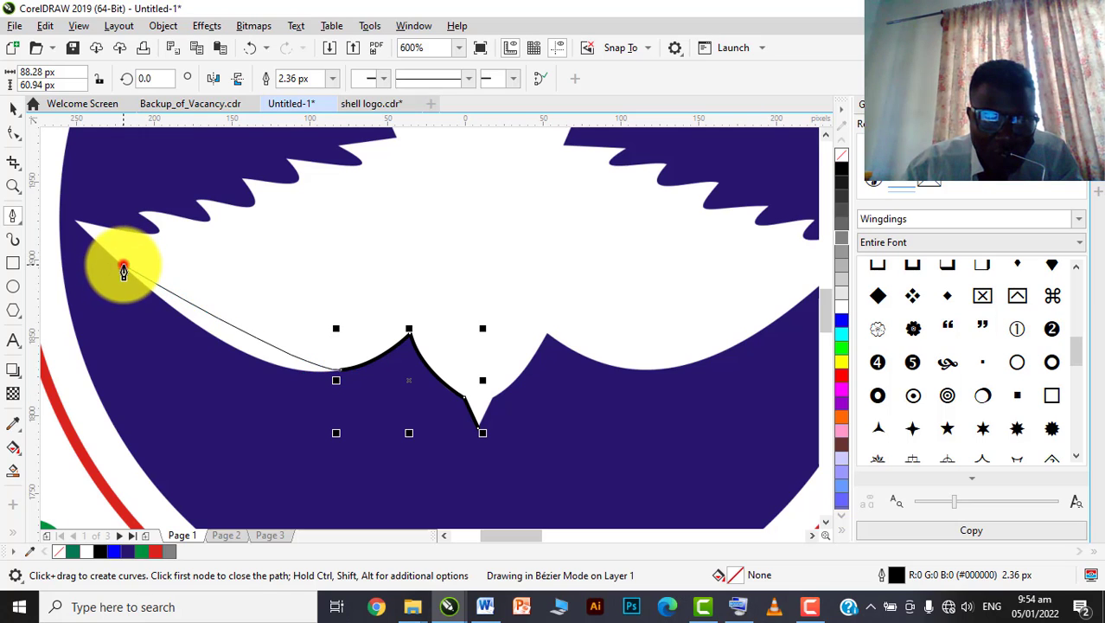
{"action": "left_click_drag", "start_coordinate": [124, 271], "coordinate": [51, 184]}
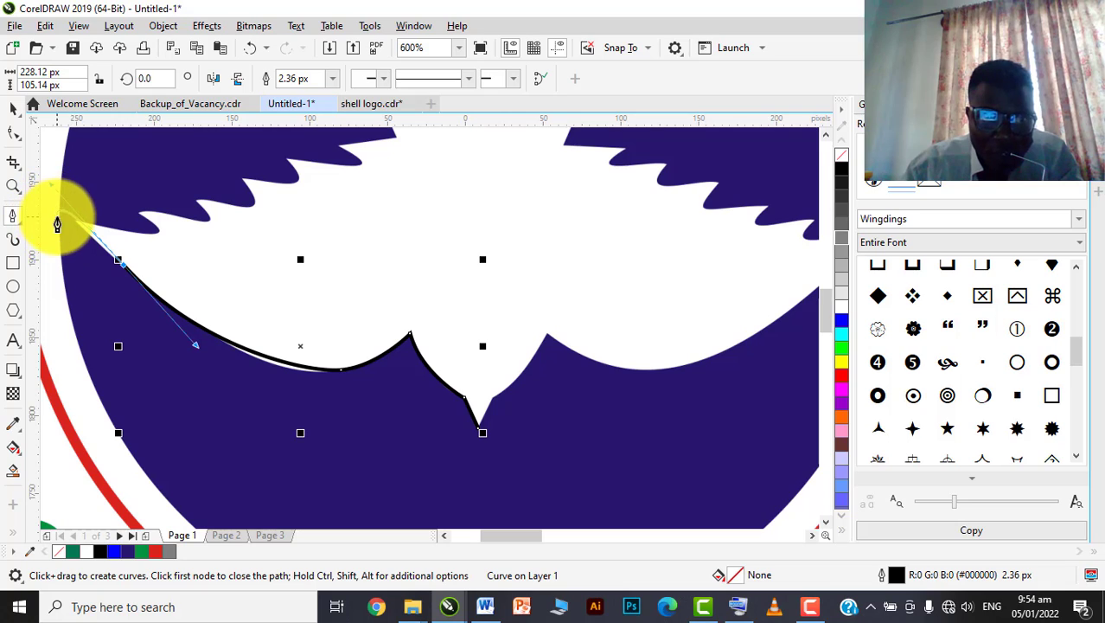
{"action": "left_click", "coordinate": [119, 263]}
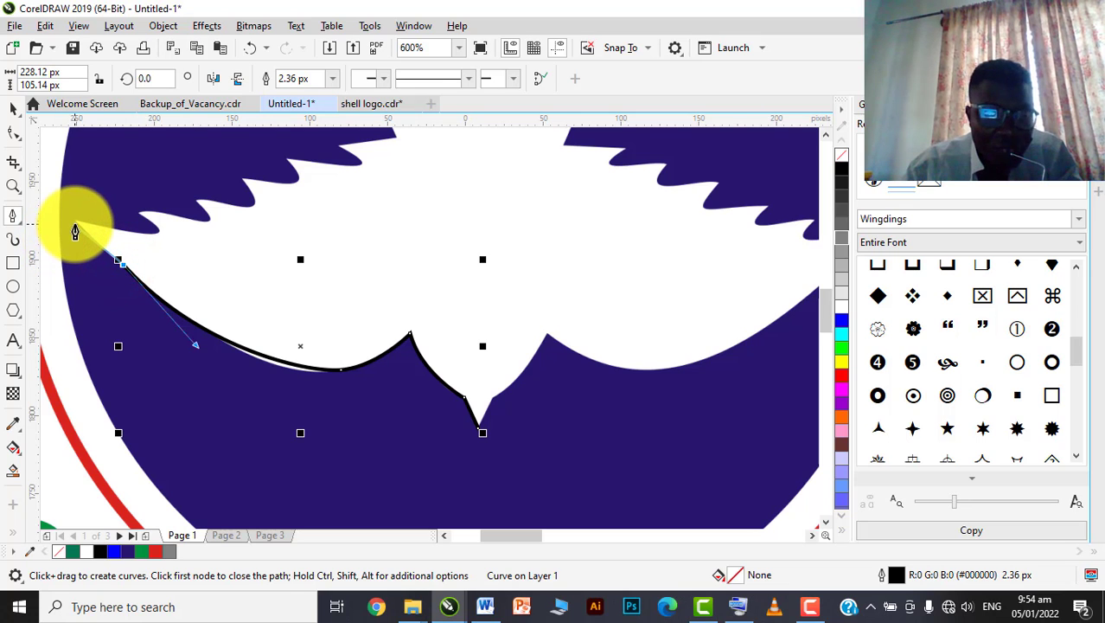
{"action": "left_click", "coordinate": [13, 108]}
- Fill the gray dove inside the recreated logo's blue circle with white and deselect it
{"action": "scroll", "coordinate": [385, 320], "scroll_direction": "down", "scroll_amount": 5}
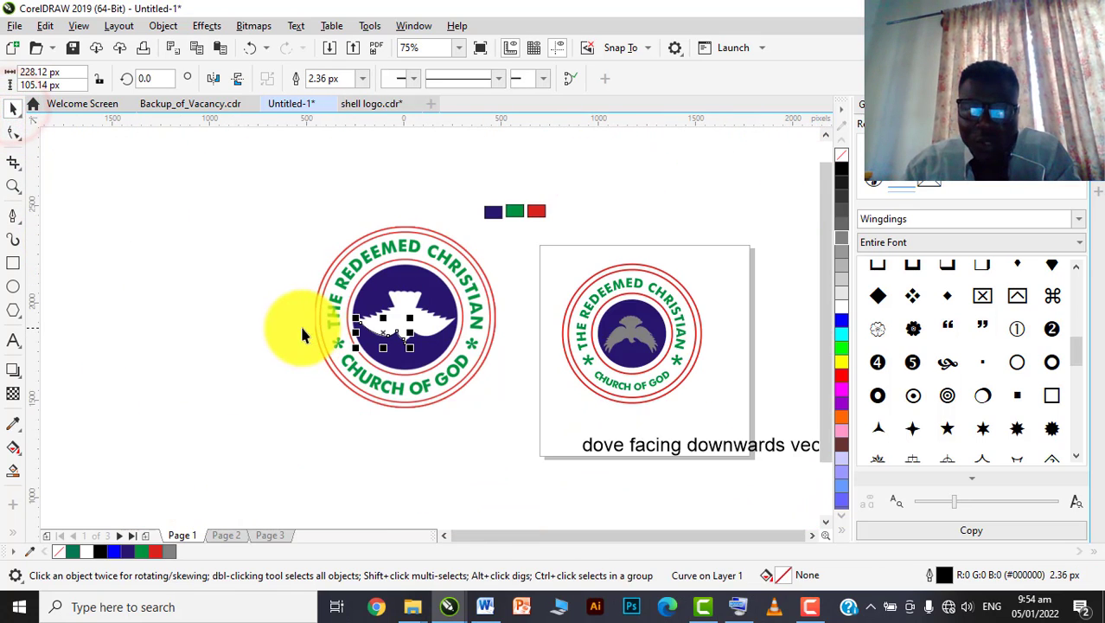
{"action": "scroll", "coordinate": [543, 358], "scroll_direction": "down", "scroll_amount": 1}
{"action": "scroll", "coordinate": [657, 419], "scroll_direction": "up", "scroll_amount": 1}
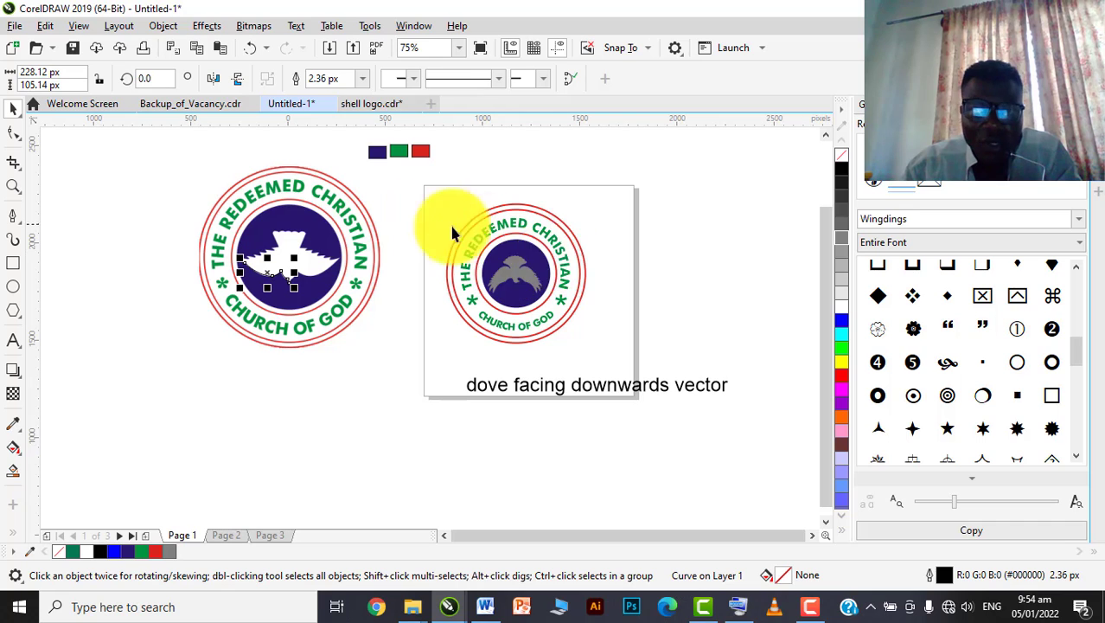
{"action": "scroll", "coordinate": [495, 265], "scroll_direction": "up", "scroll_amount": 1}
{"action": "left_click", "coordinate": [510, 264]}
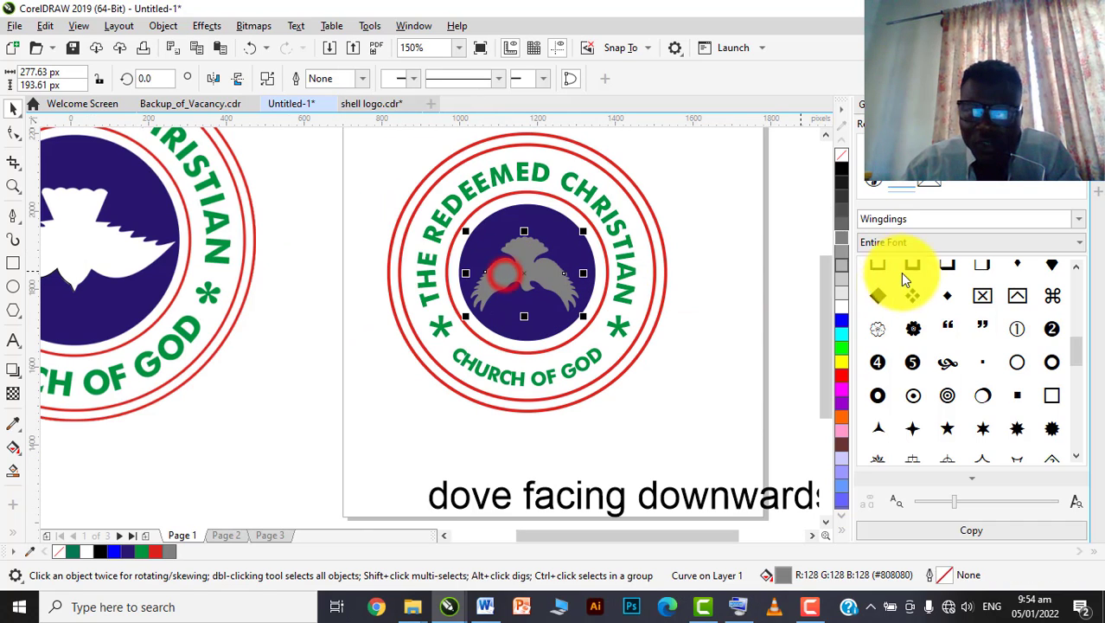
{"action": "left_click", "coordinate": [844, 311]}
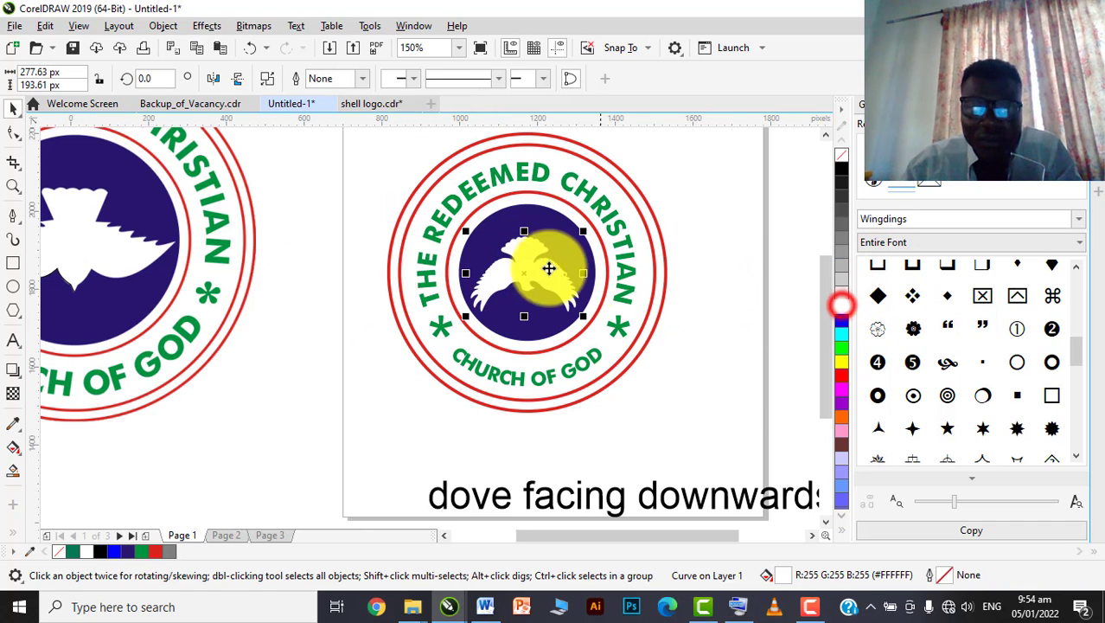
{"action": "left_click", "coordinate": [335, 322]}
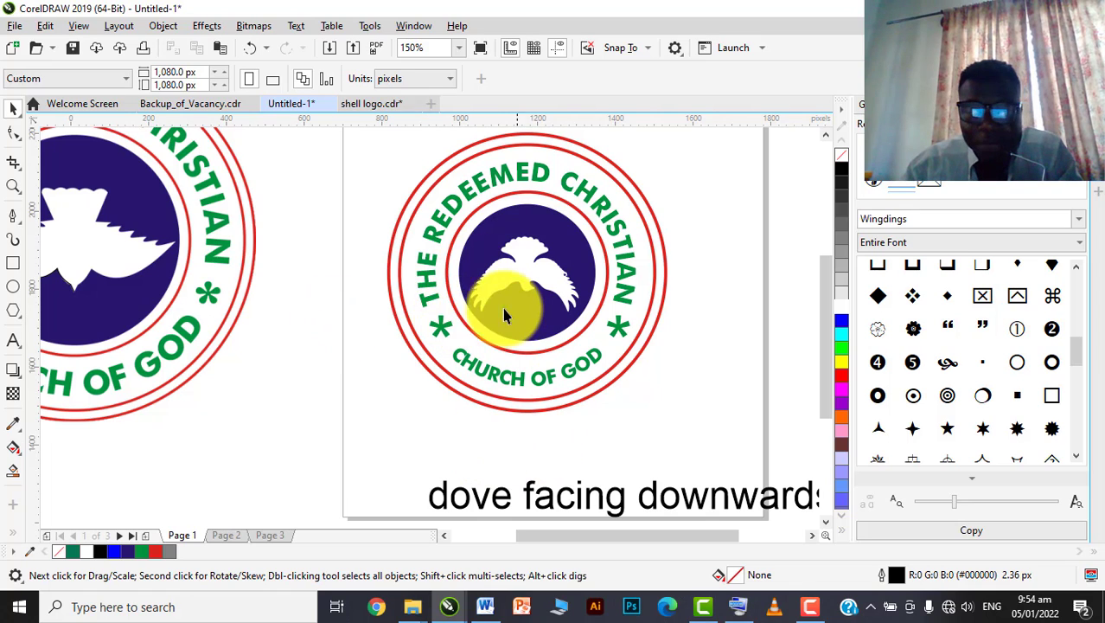